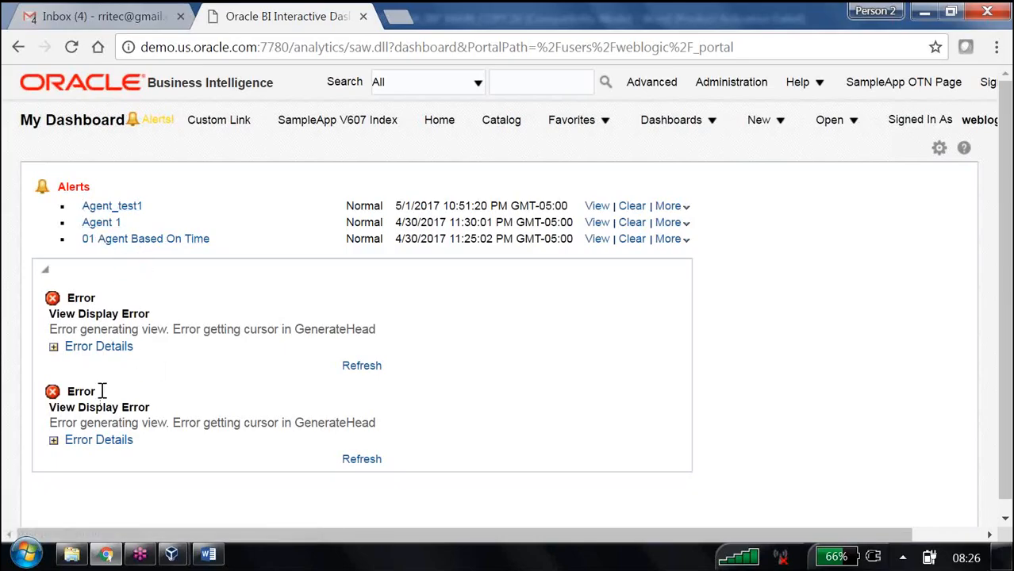
Step: Expand the first error's details and examine the nonexistent table message about Supplier Sales Rep
click(54, 347)
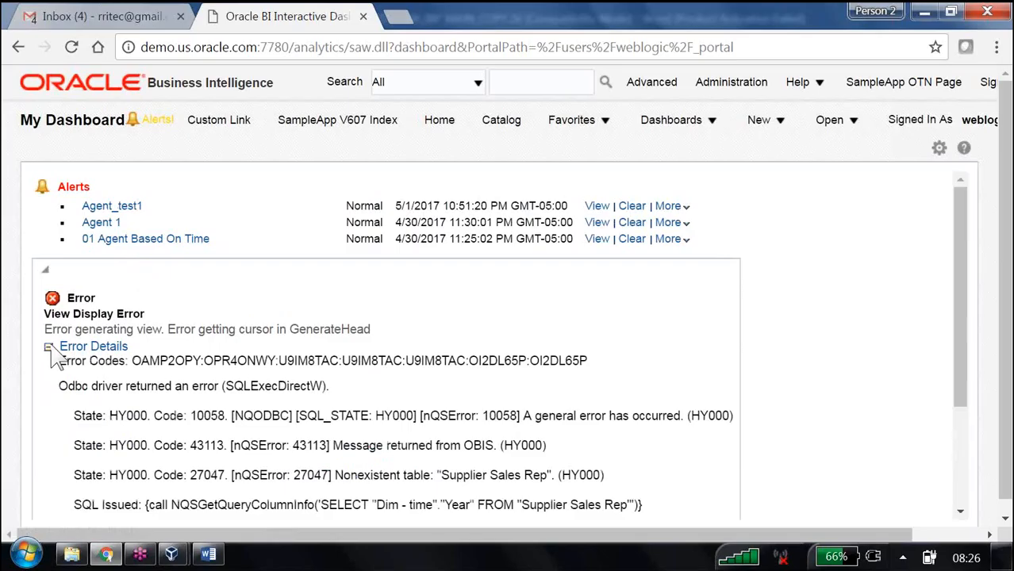
scroll(421, 400, down, 1)
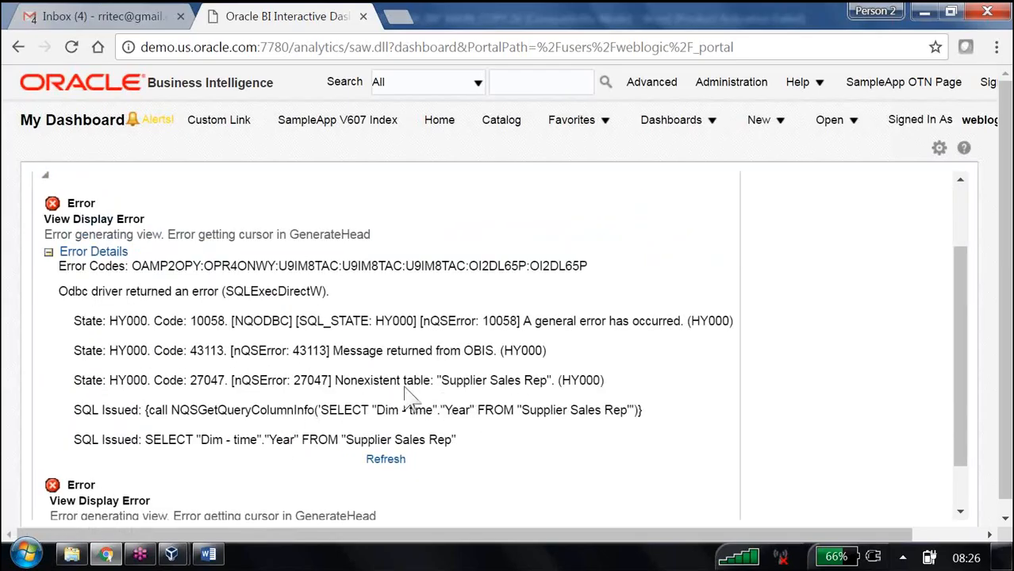
drag(347, 381, 545, 382)
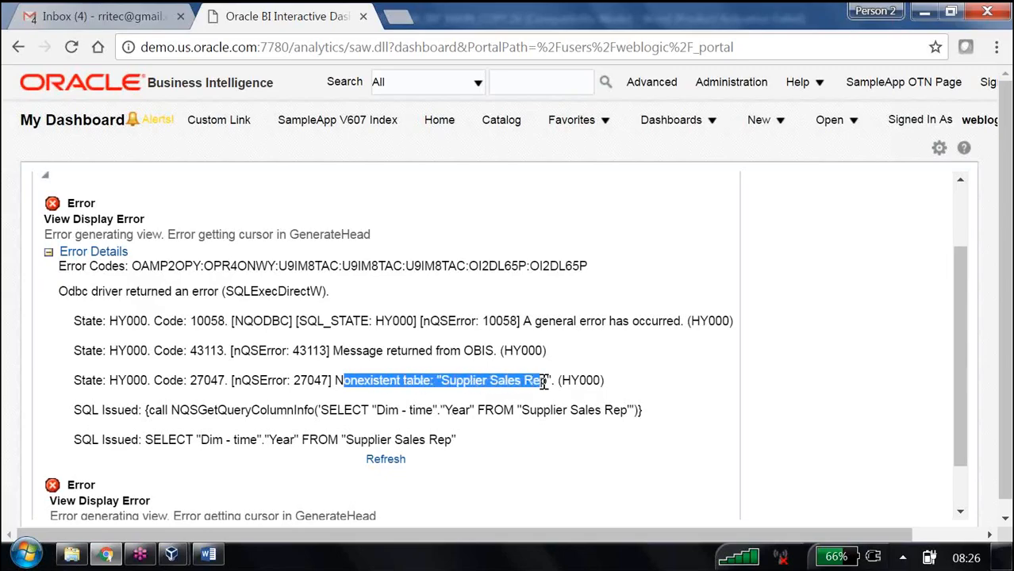
triple_click(544, 382)
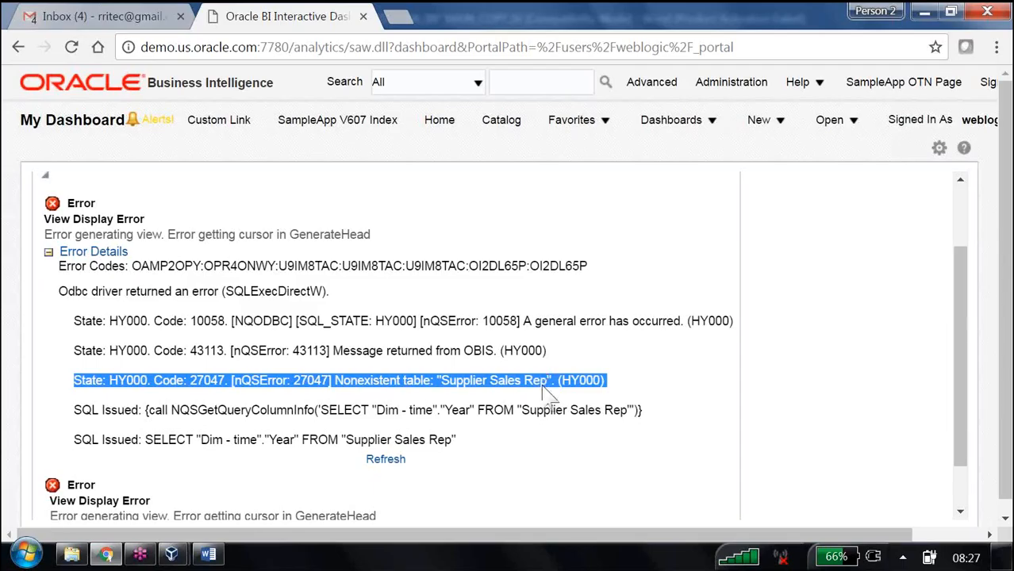
Step: Launch the Oracle BI Administration tool from the Start menu search
click(27, 544)
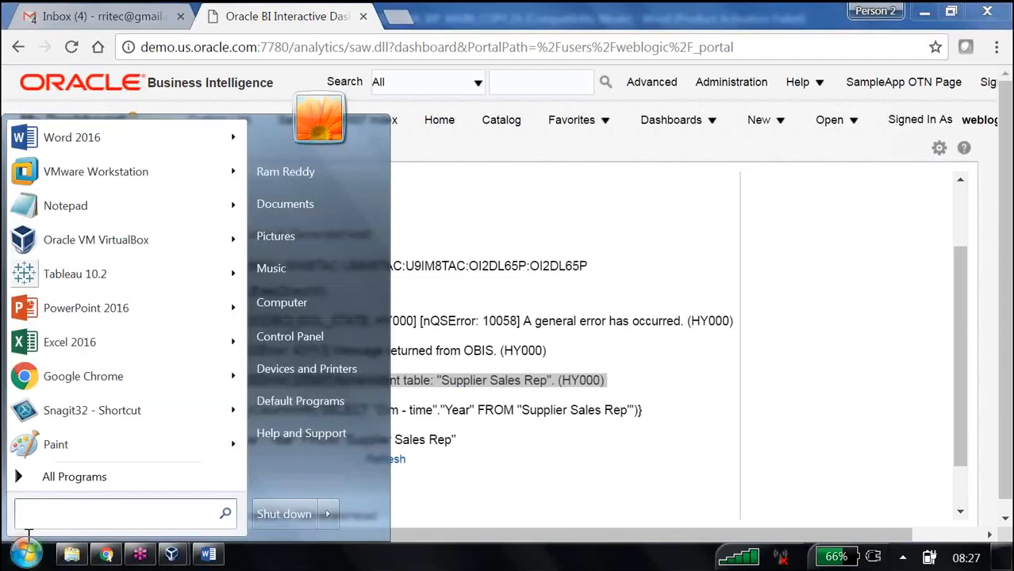
text(admi)
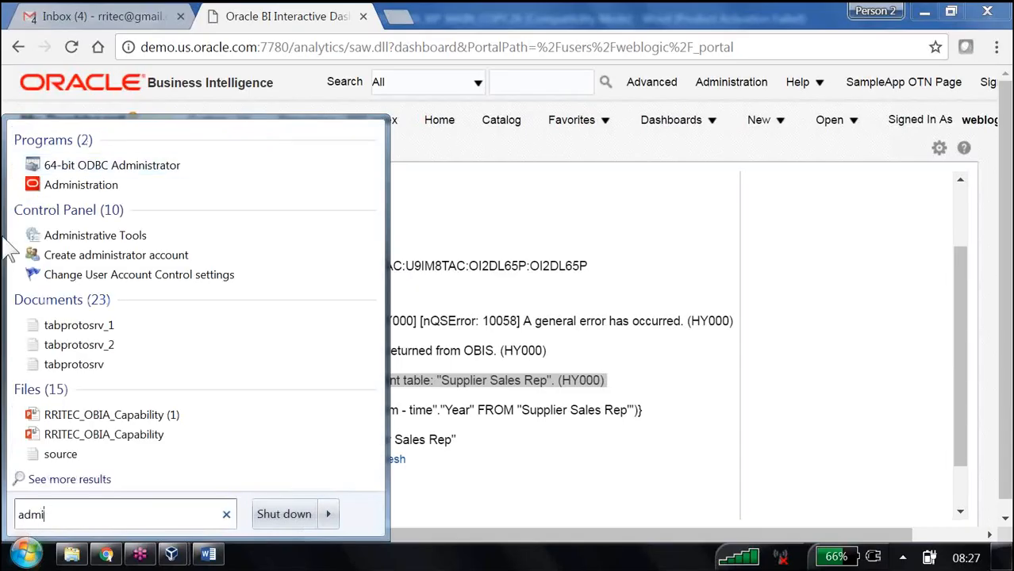
click(88, 187)
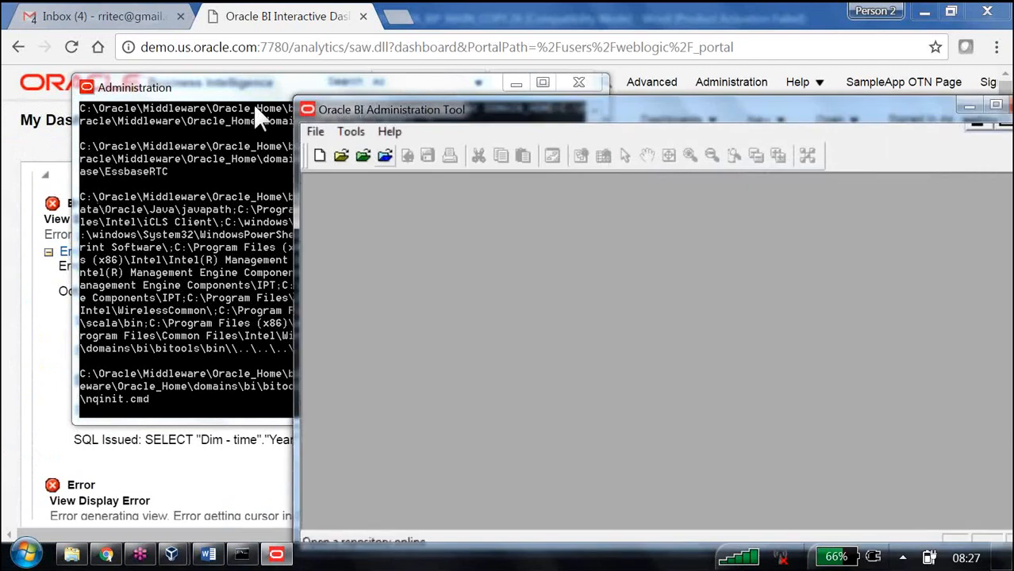
Step: Open the OBIEE1 repository online as weblogic, entering the repository password
click(384, 155)
key(Tab)
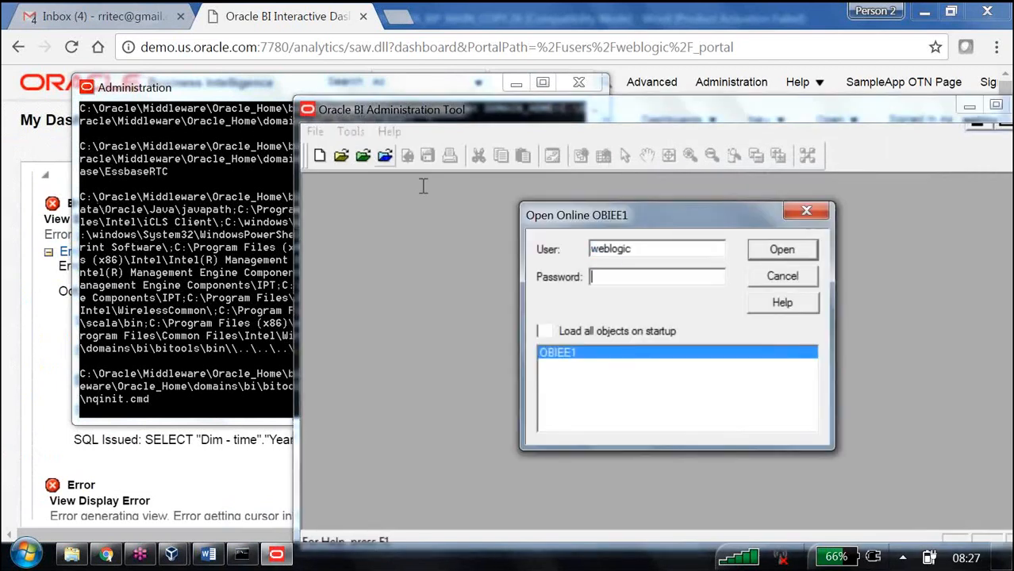
text(Admin1234)
key(Return)
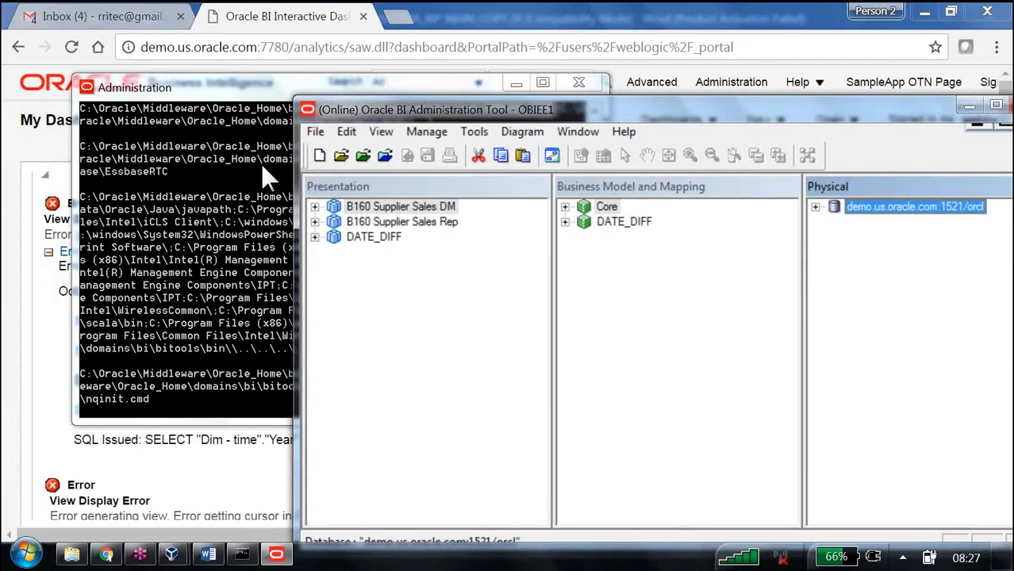
Step: Select the Supplier Sales Rep table name in the dashboard error and reload the dashboard
click(227, 472)
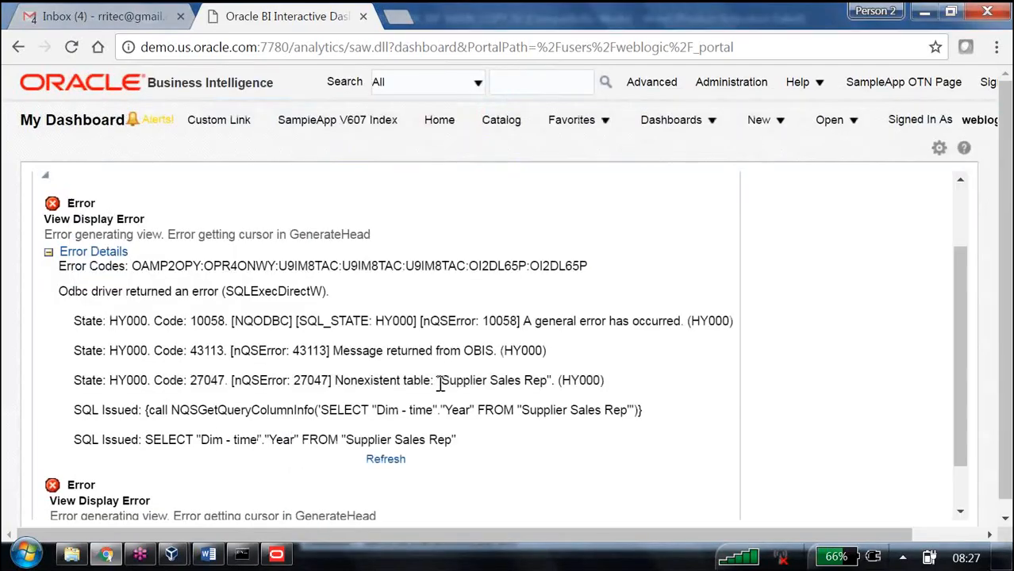
drag(440, 382, 547, 380)
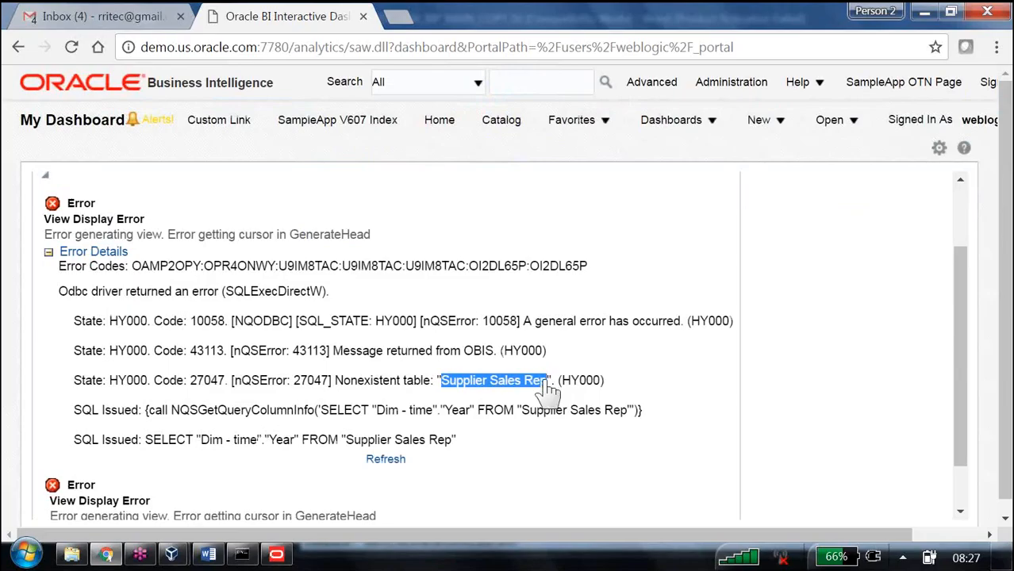
key(F5)
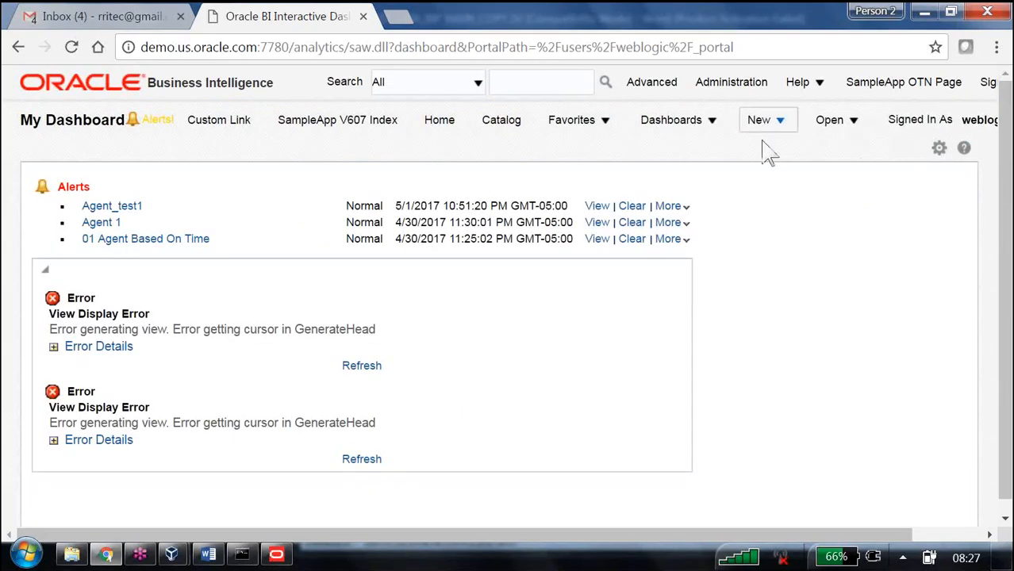
Step: Edit the dashboard and delete both compound views, Last etl team refreshed and Filter_view, from Section 1
click(940, 151)
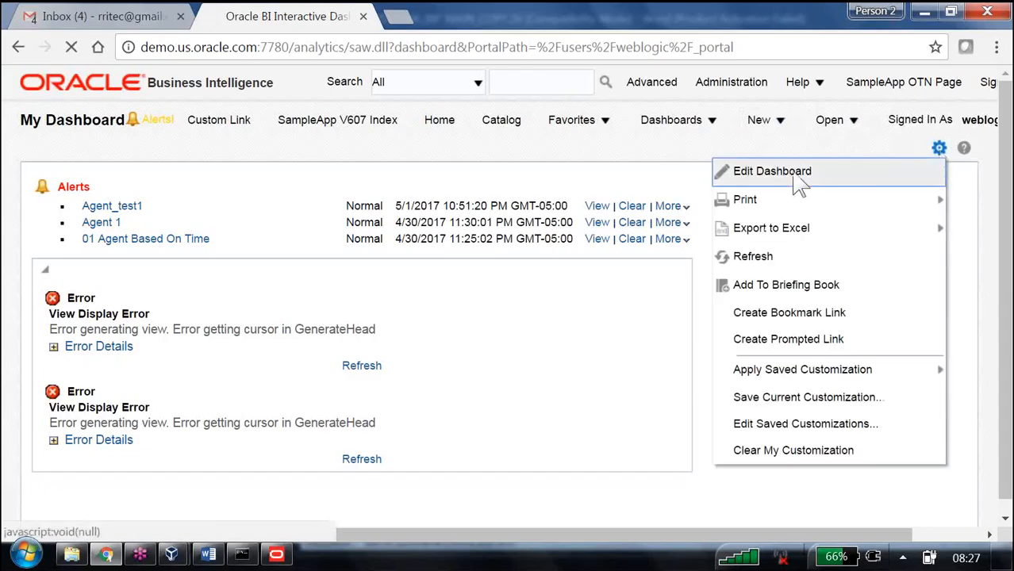
click(797, 172)
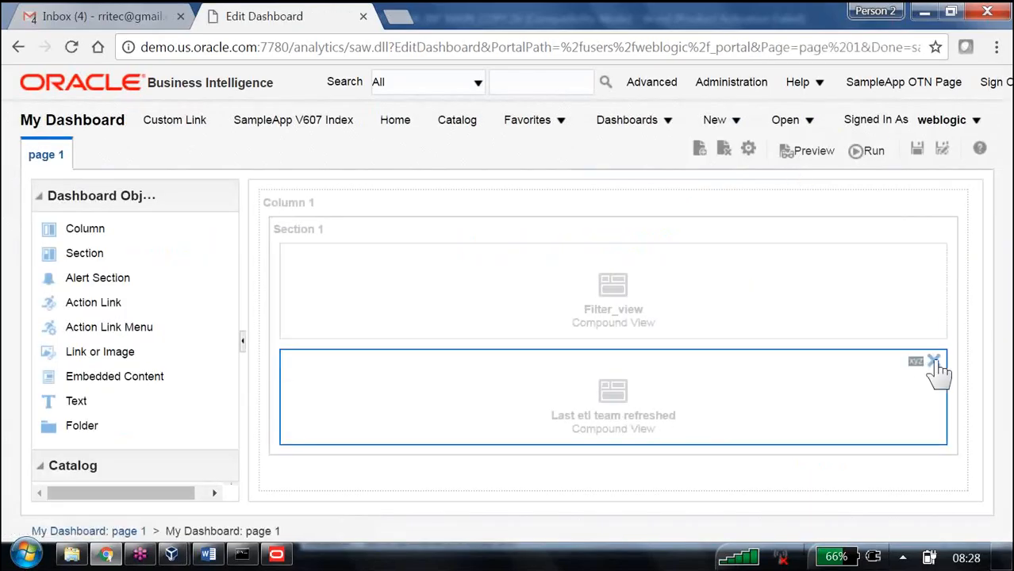
click(933, 362)
click(930, 262)
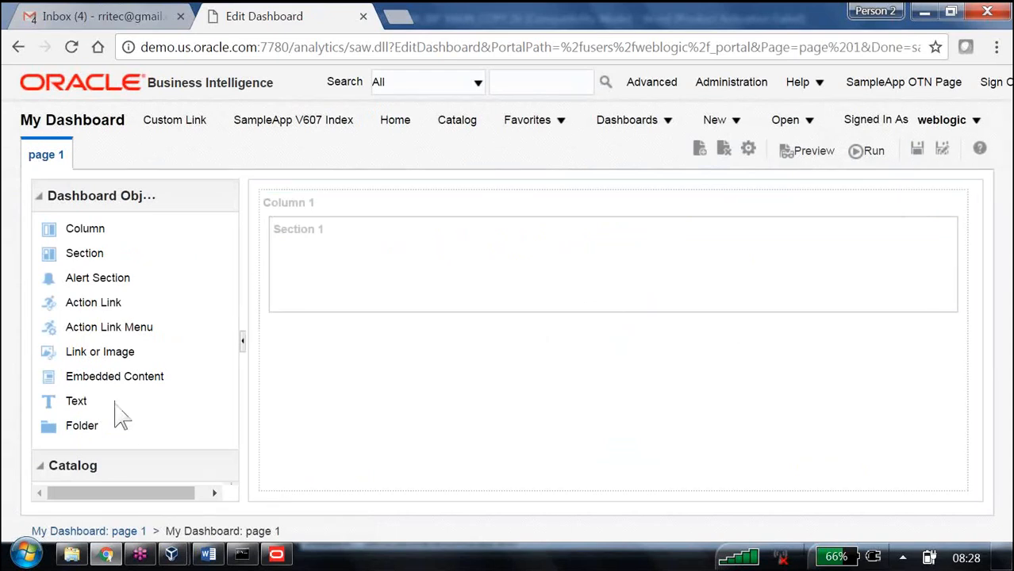
Step: Add the 12 legend, 11 View Selector and 10 Column Selector analyses from the B160 shared folder to the dashboard page
click(38, 199)
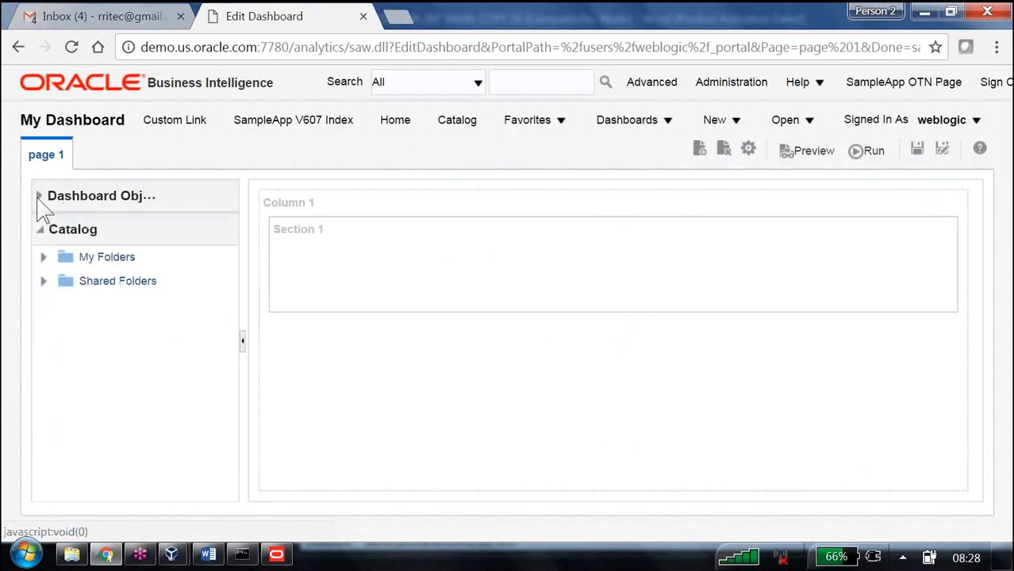
click(43, 282)
scroll(127, 401, down, 5)
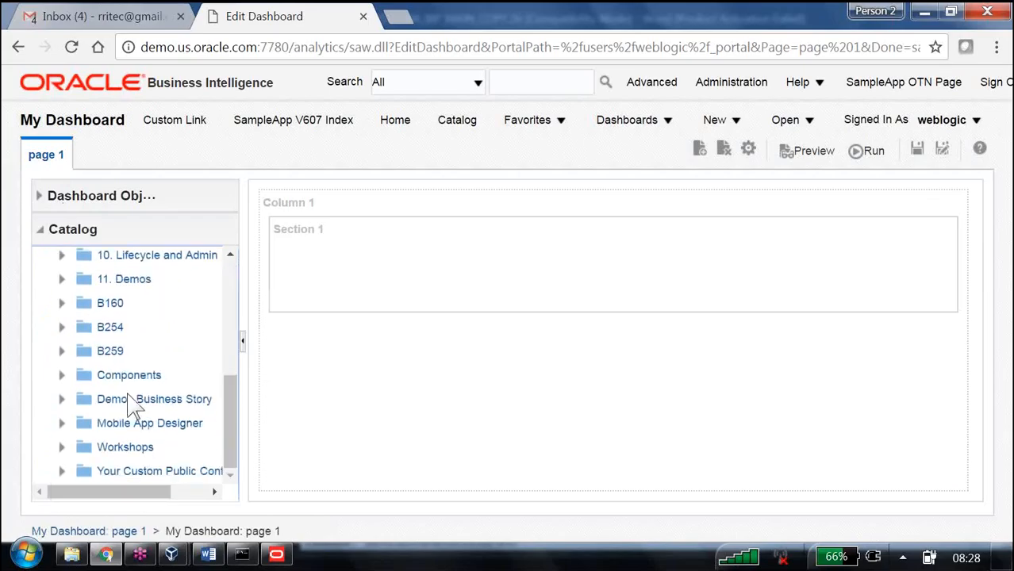
click(63, 303)
scroll(175, 341, down, 5)
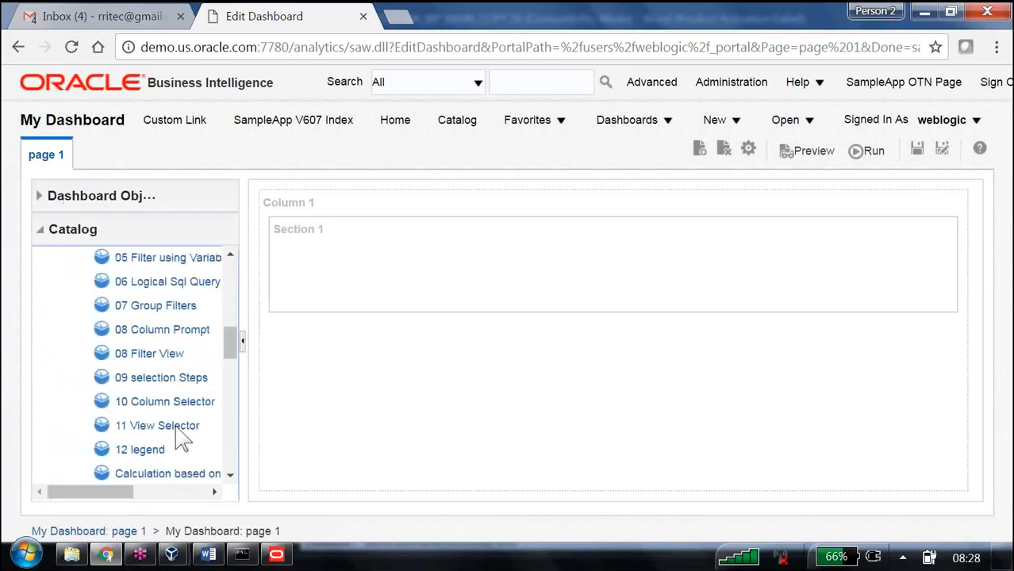
scroll(182, 437, down, 3)
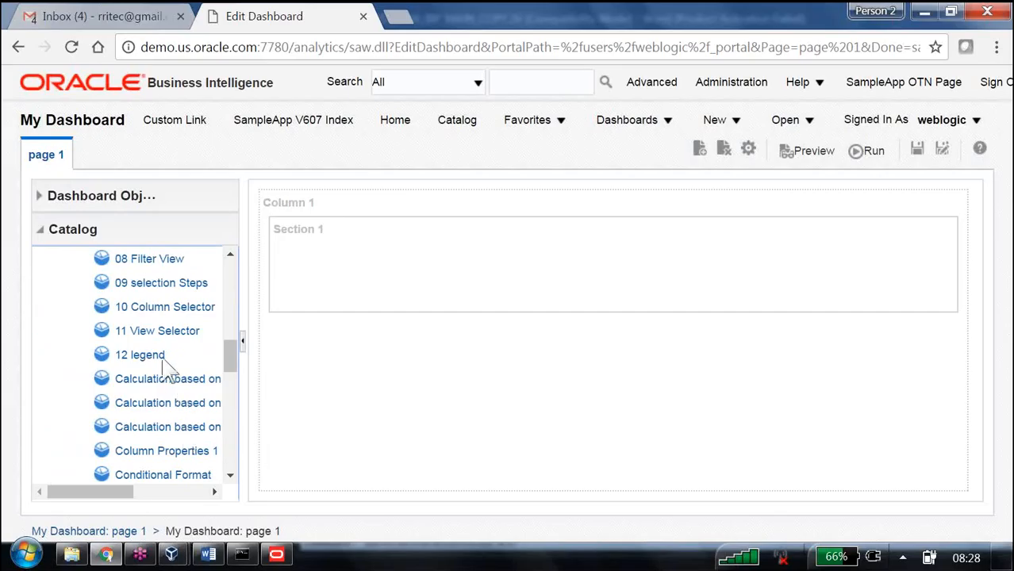
drag(162, 357, 424, 298)
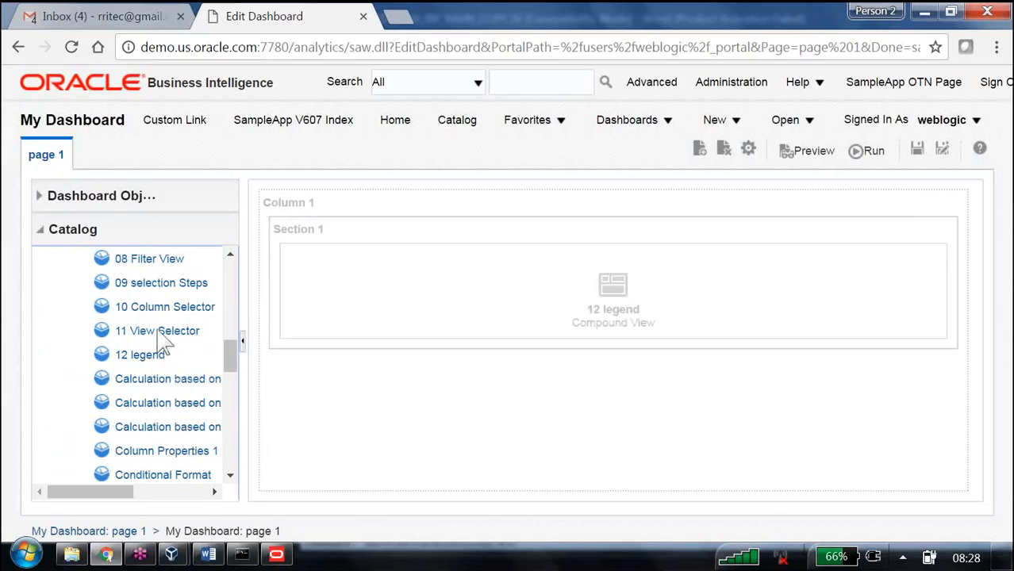
drag(163, 339, 350, 401)
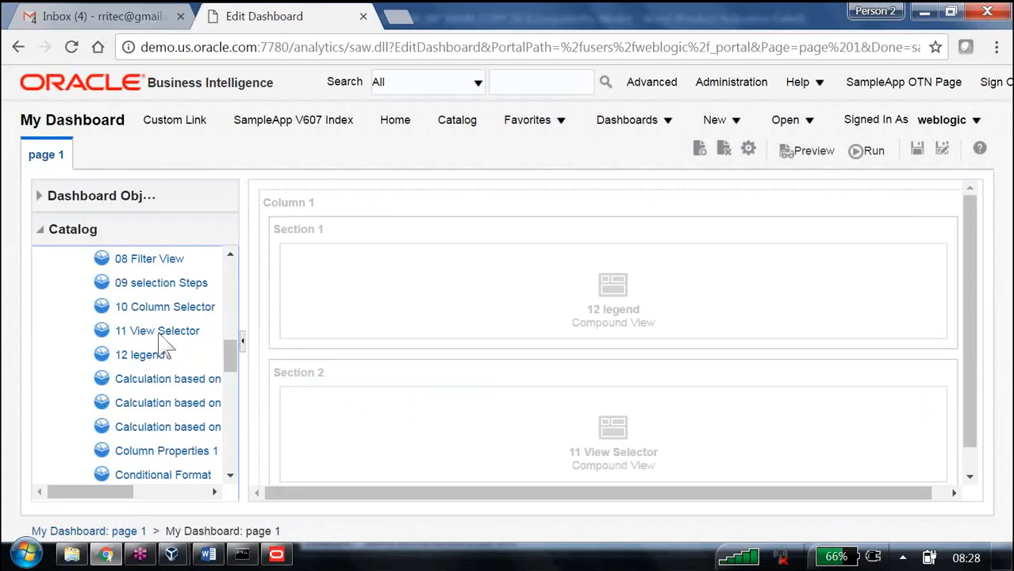
drag(162, 308, 457, 234)
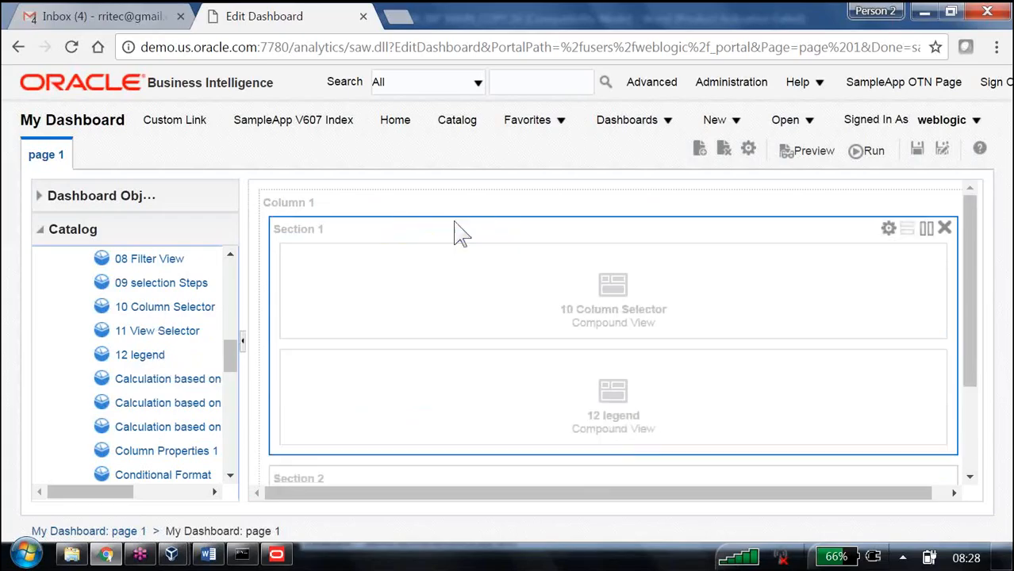
Step: Save the dashboard and run it
click(917, 151)
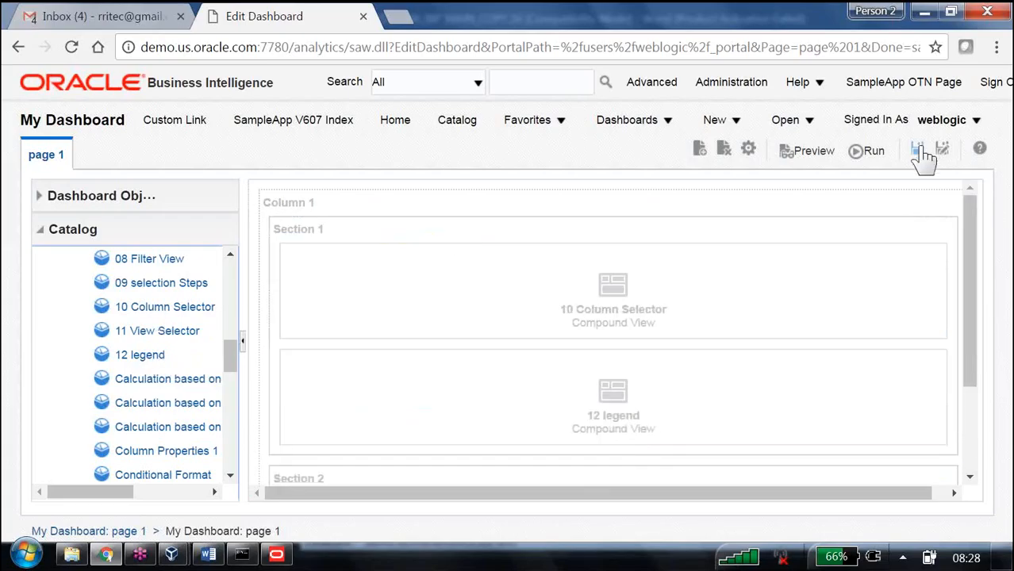
click(870, 150)
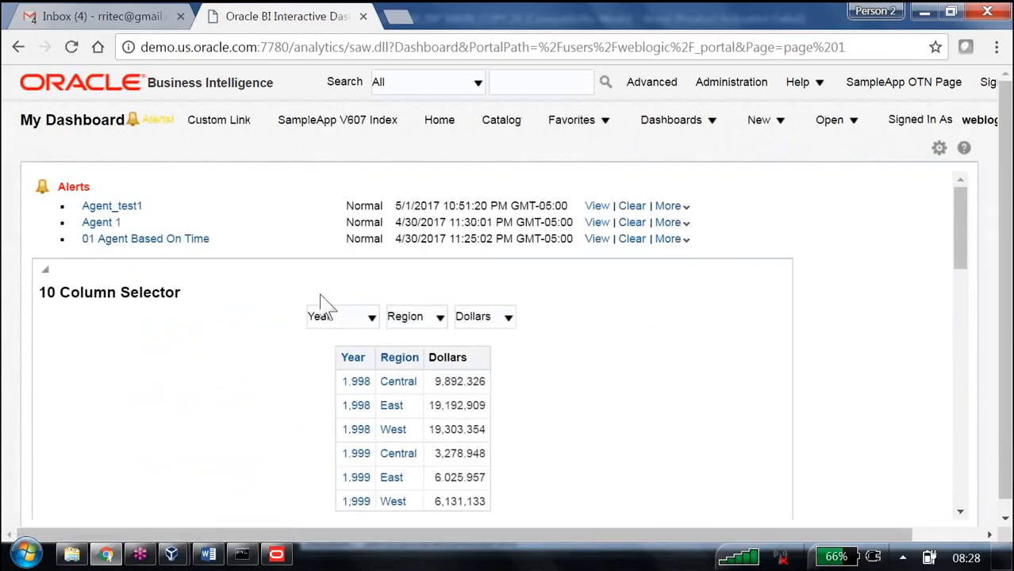
Step: Review the dashboard analyses and switch the view selector to Sumarized Analysis
drag(77, 301, 159, 301)
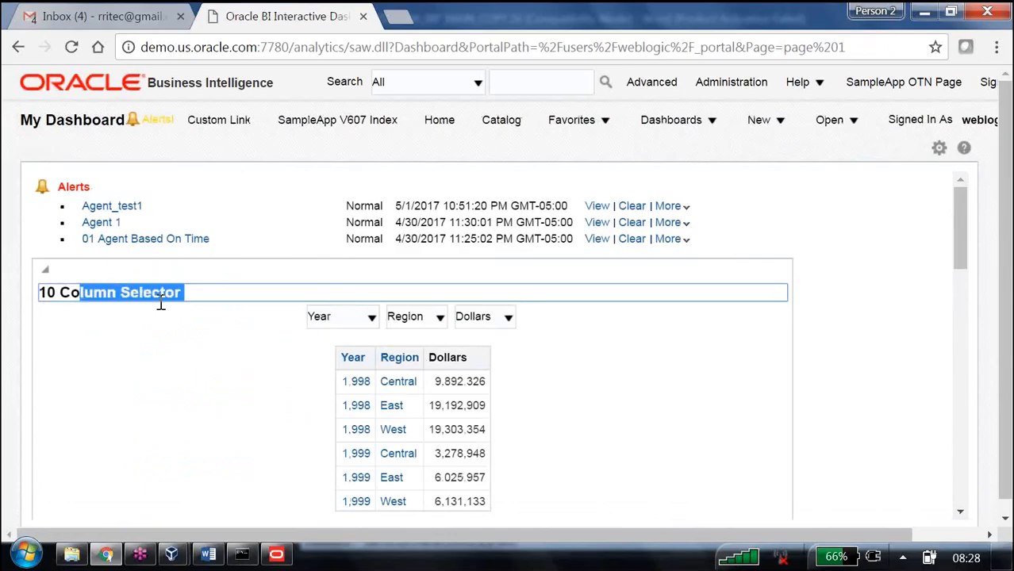
scroll(251, 354, down, 8)
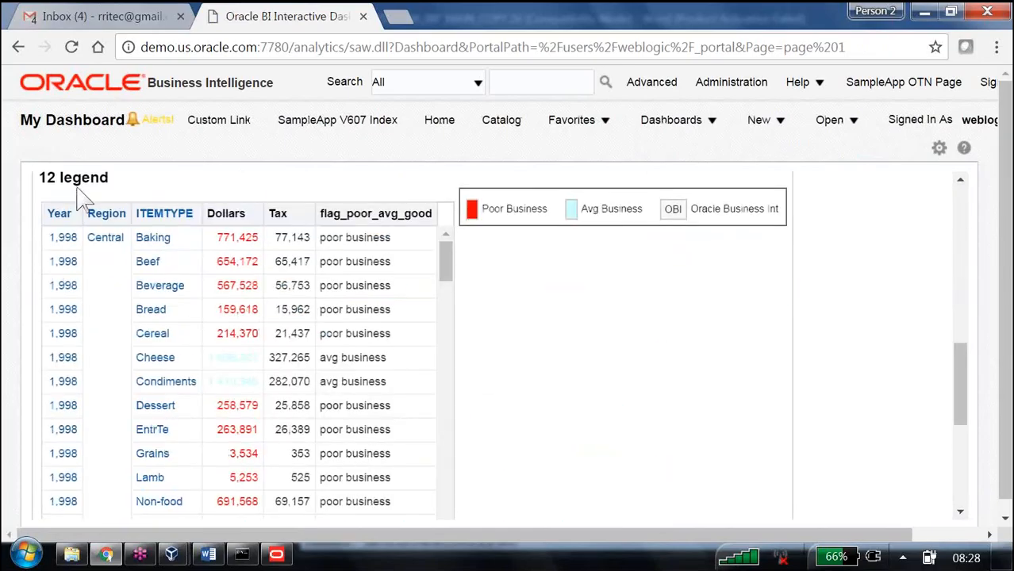
drag(82, 204, 39, 205)
scroll(554, 396, down, 10)
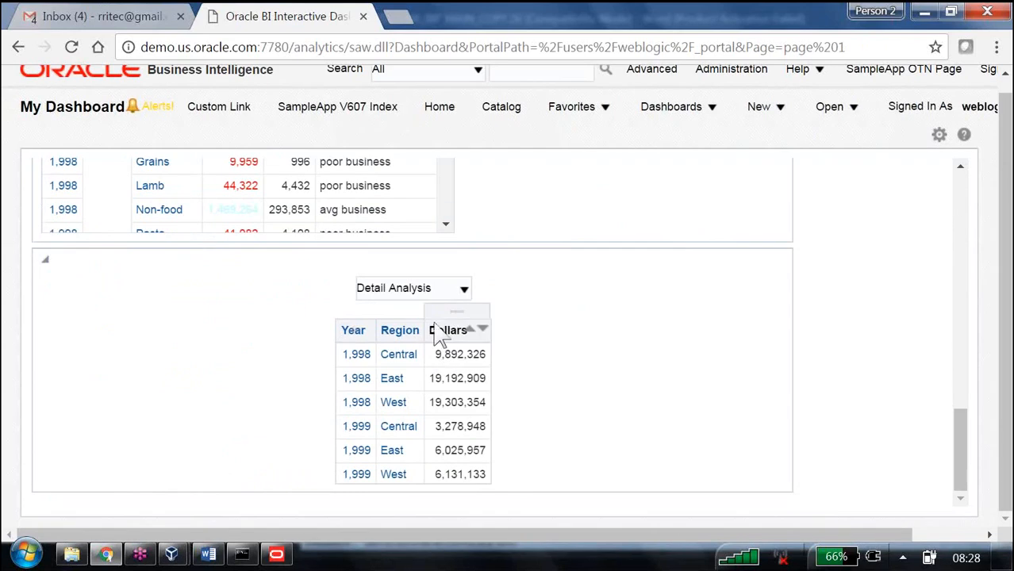
click(466, 292)
click(438, 322)
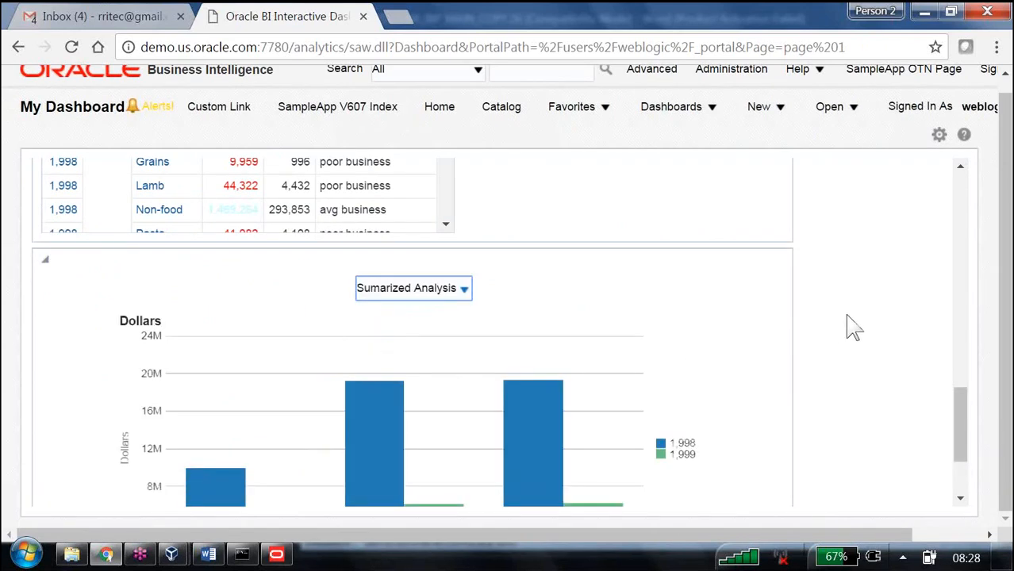
scroll(852, 328, up, 3)
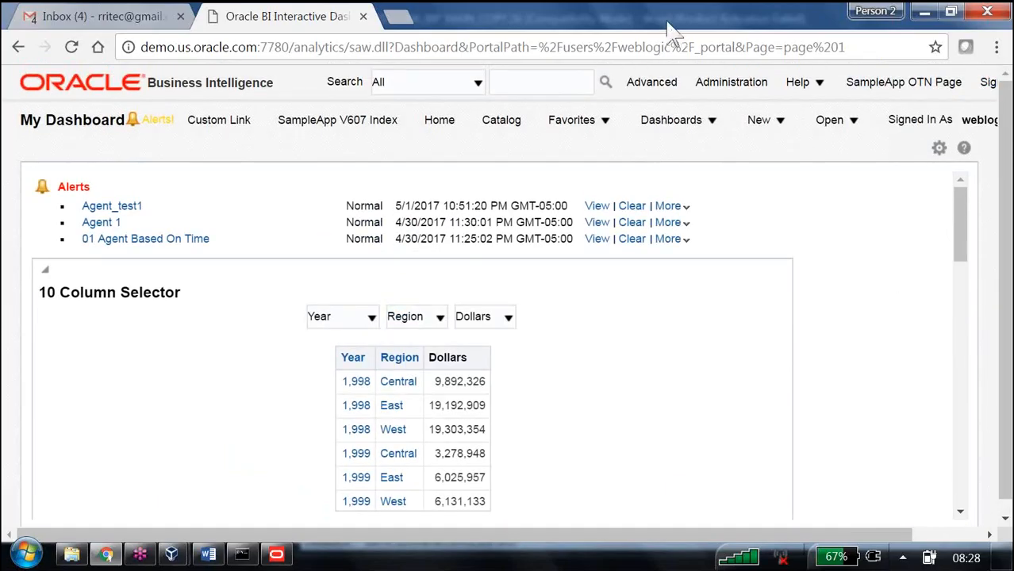
Step: Open a new incognito window and go to the BI analytics sign-in page
click(996, 47)
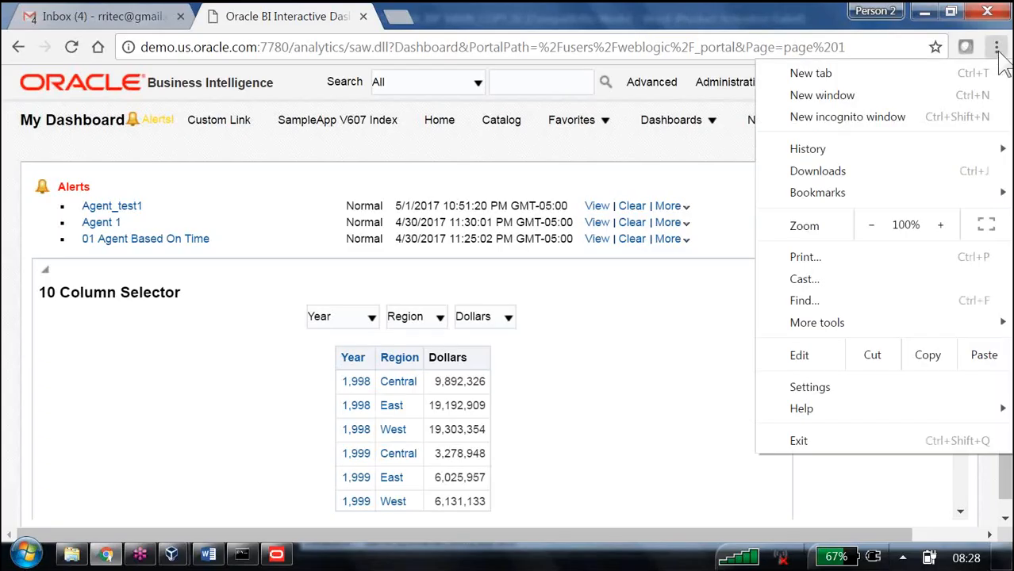
click(877, 119)
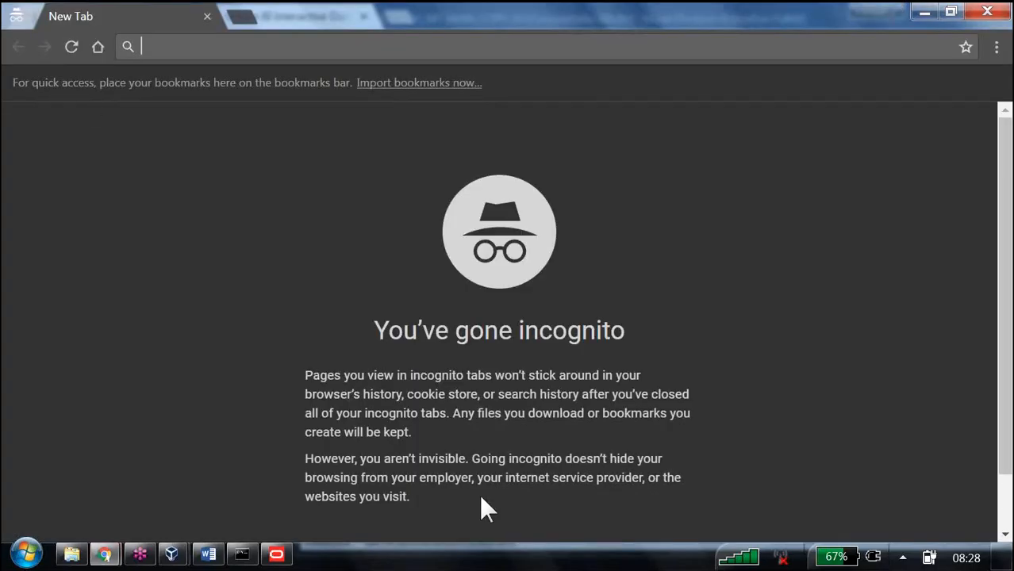
text(dem)
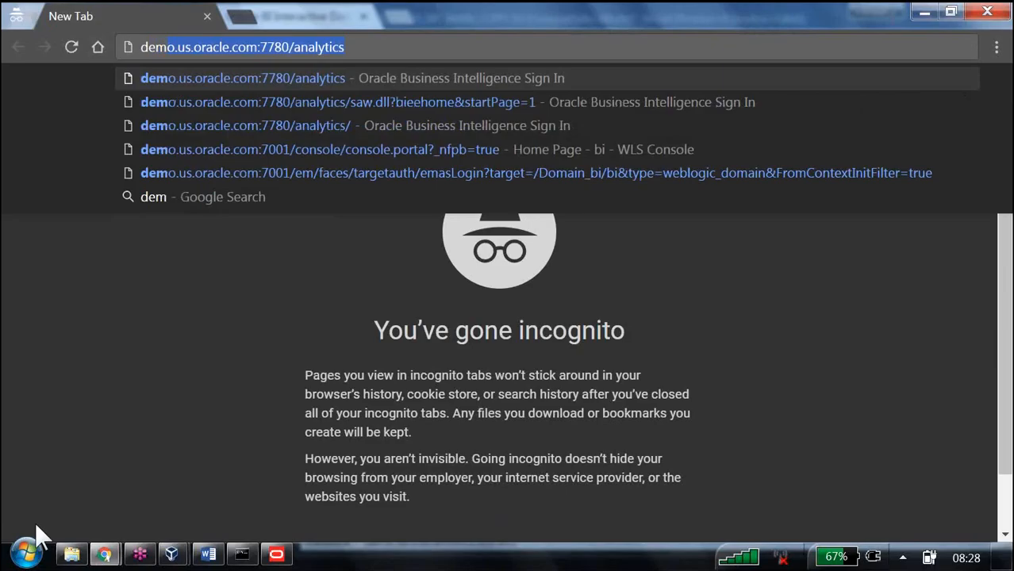
click(339, 100)
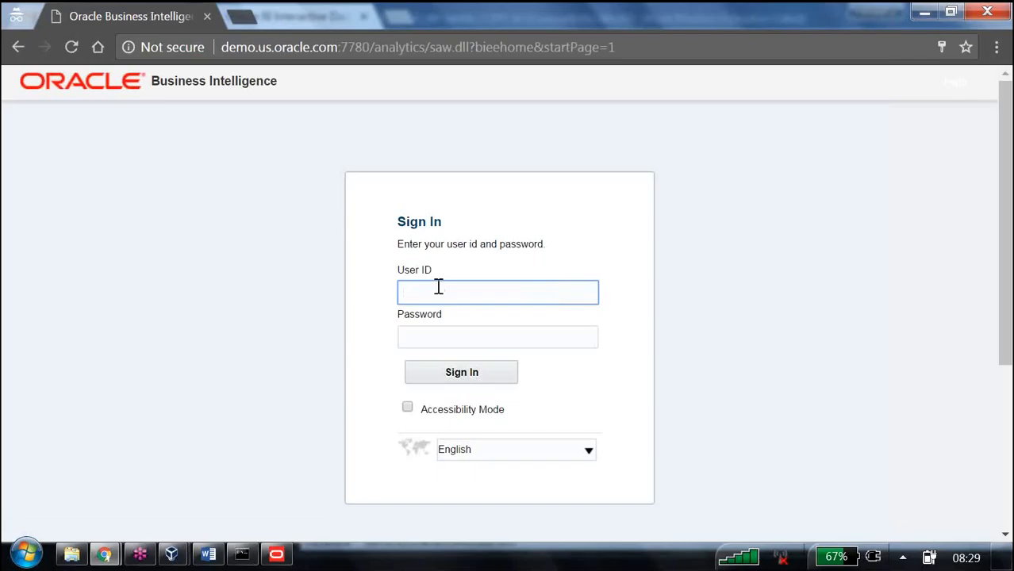
text(B)
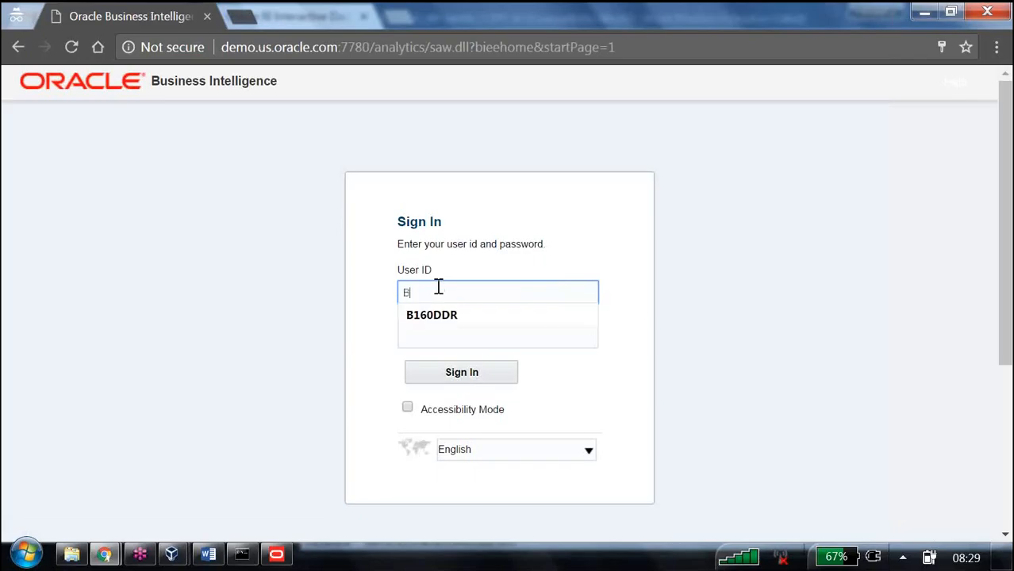
click(437, 318)
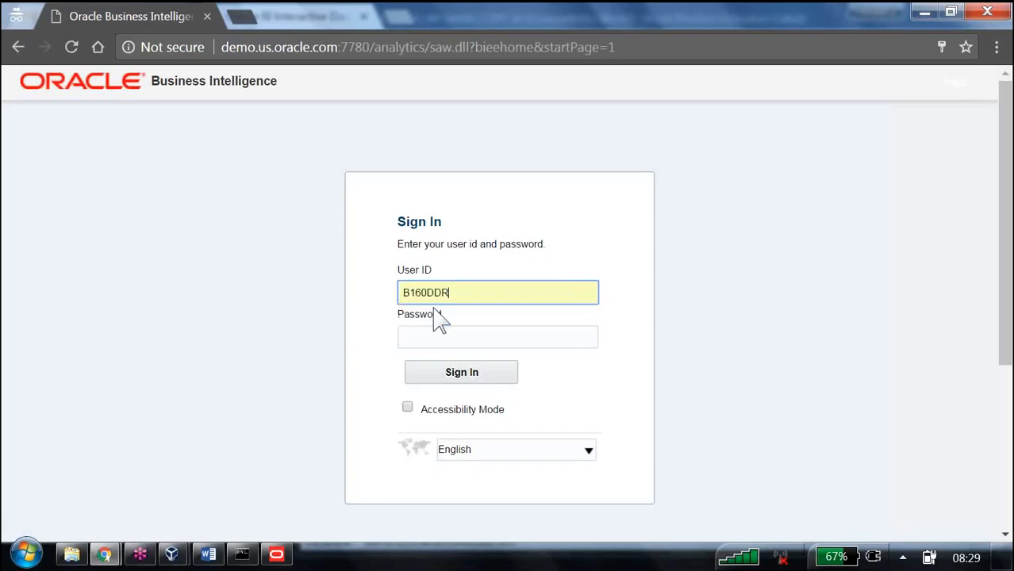
click(443, 351)
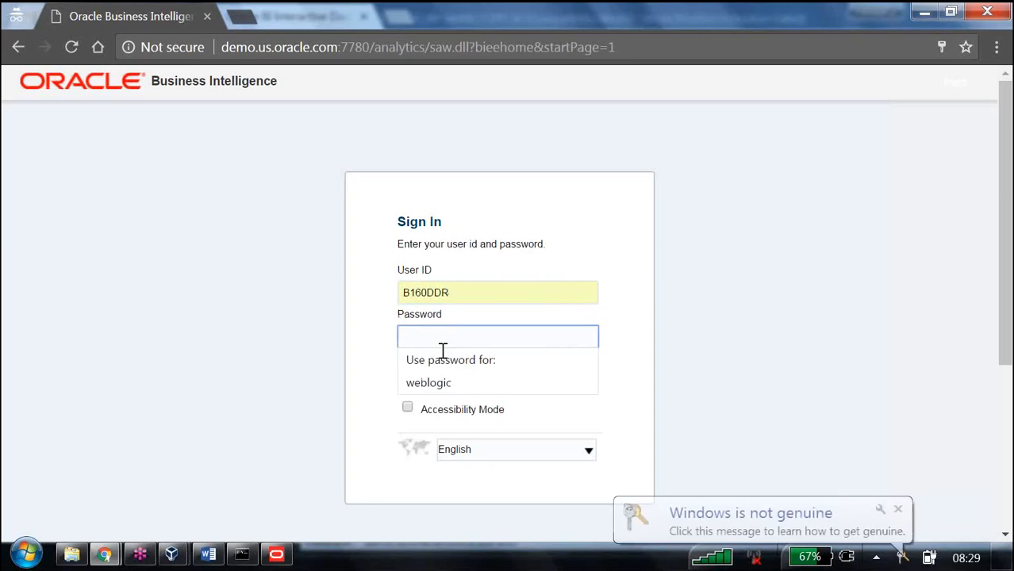
text(*******)
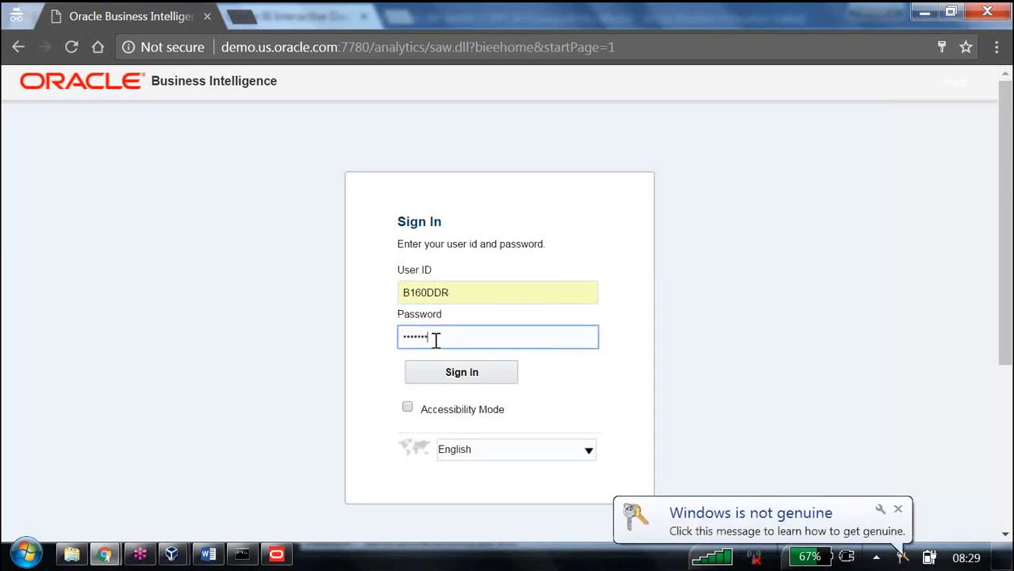
key(Return)
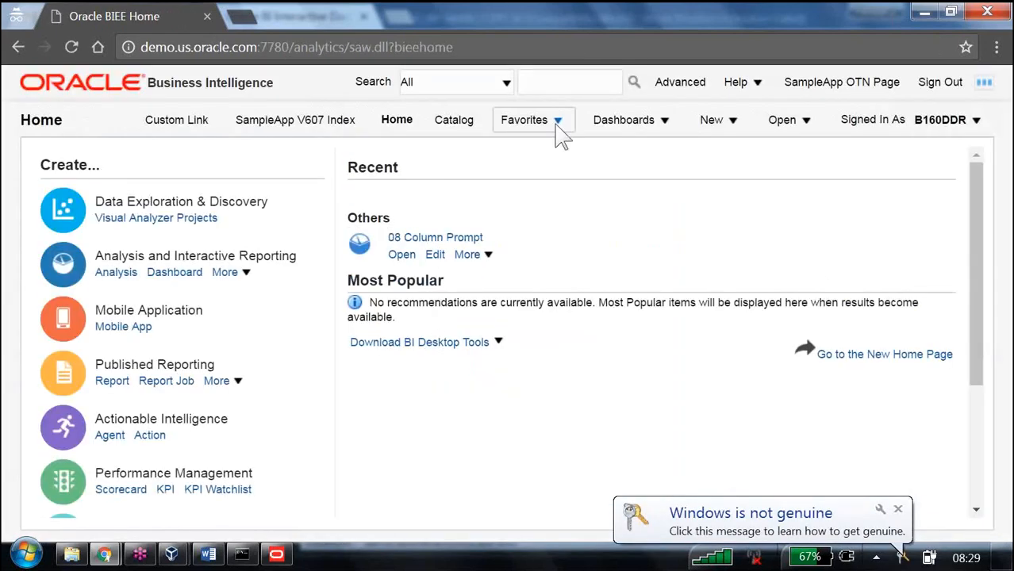
Step: Open My Dashboard for this user, examine its empty page and open the page options menu
click(660, 127)
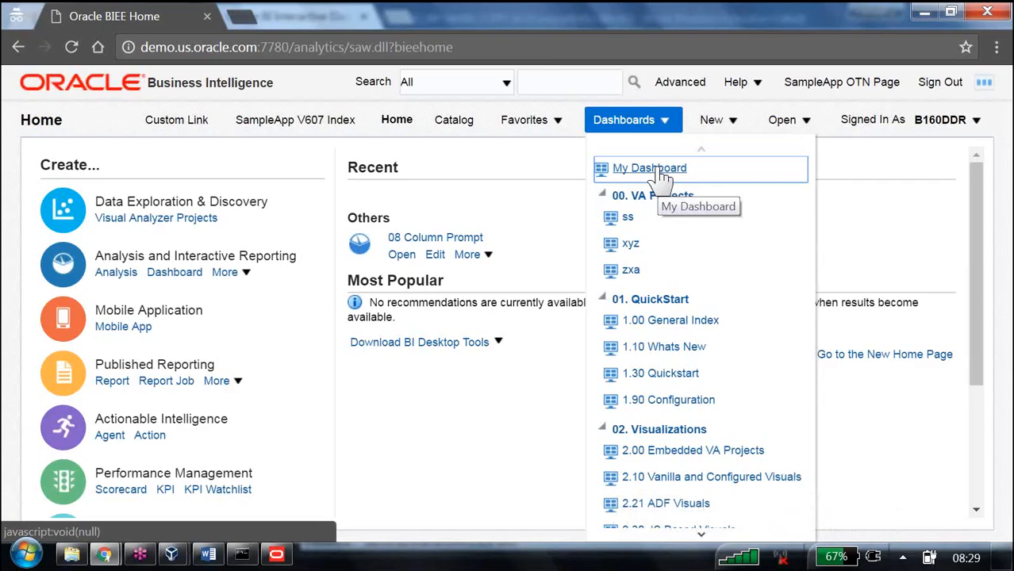
click(659, 173)
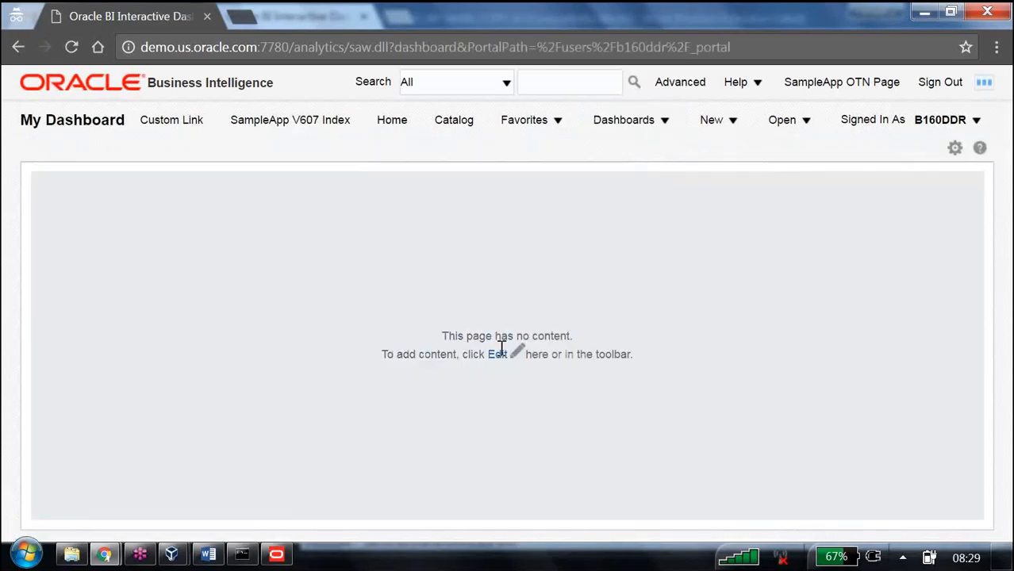
drag(446, 335, 592, 340)
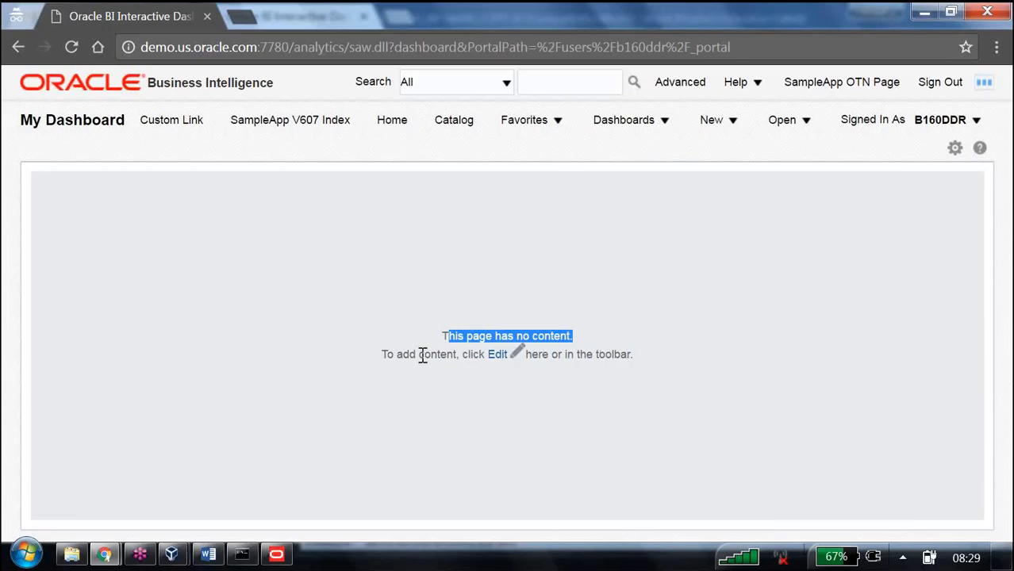
drag(386, 354, 650, 363)
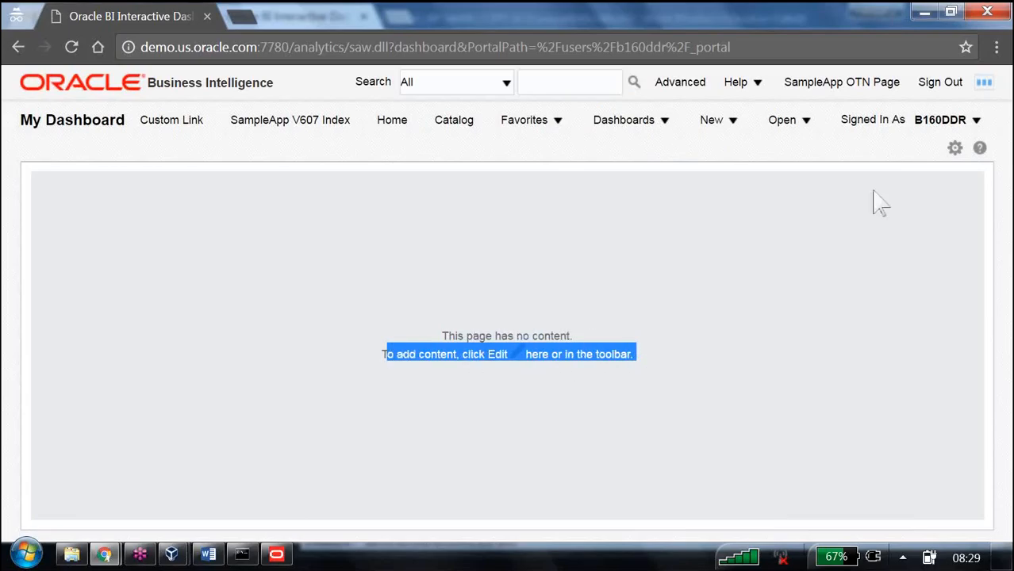
click(955, 148)
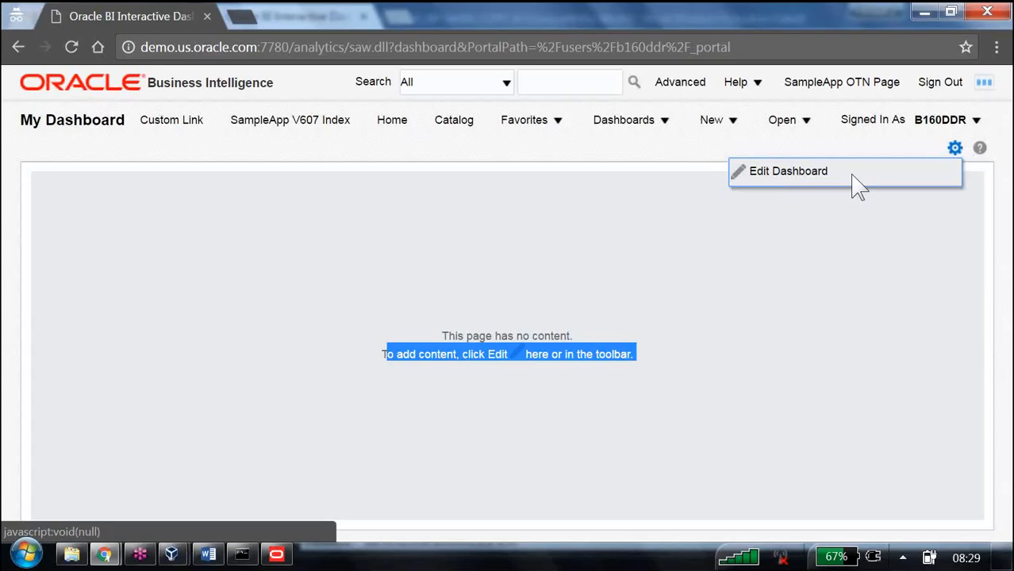
Step: Switch to the Word notes and read the My dashboard, Shared dashboard and Creating Shared Dashboard sections
key(alt+Tab)
key(alt+Tab)
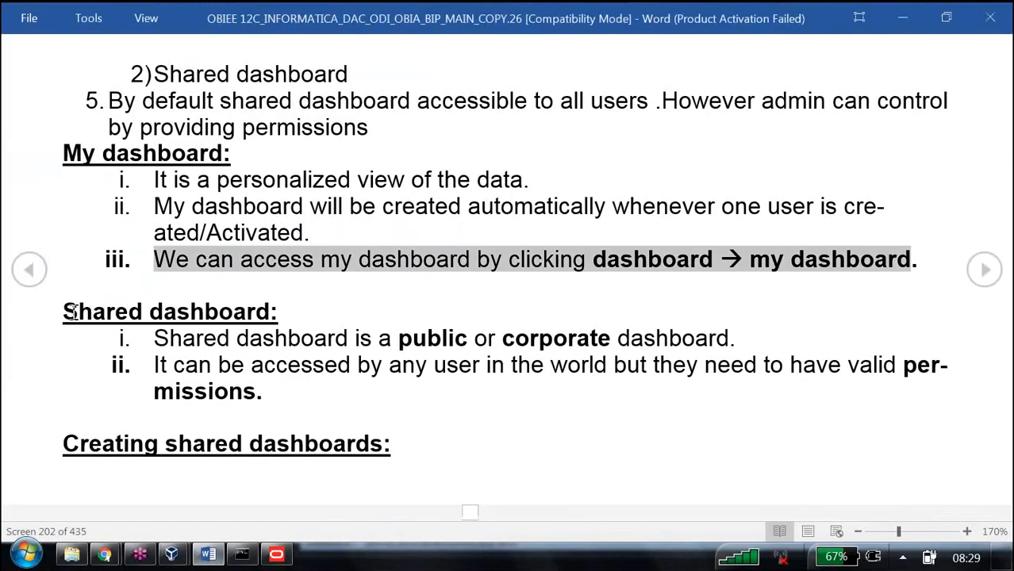
drag(66, 313, 300, 323)
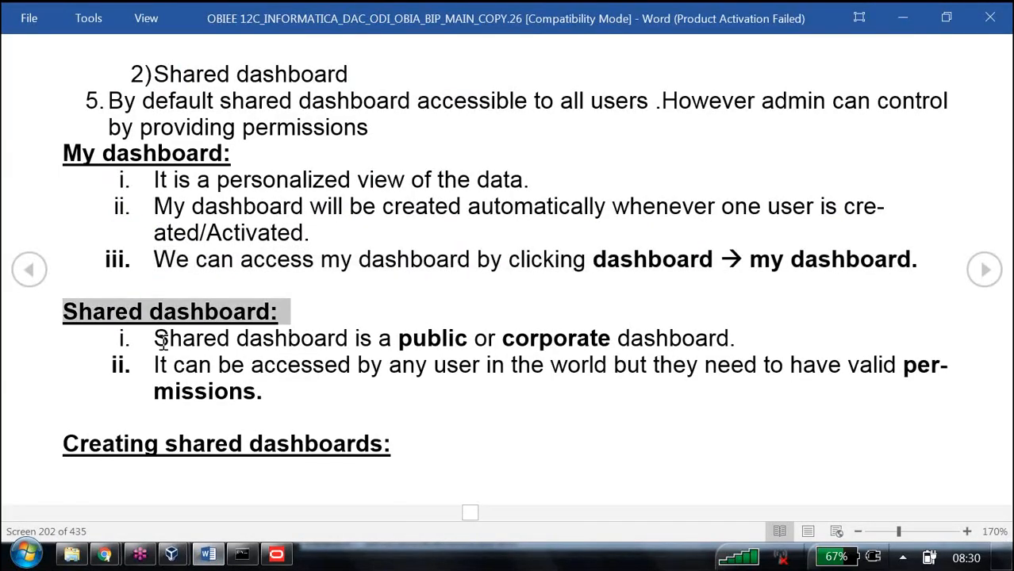
drag(159, 338, 707, 341)
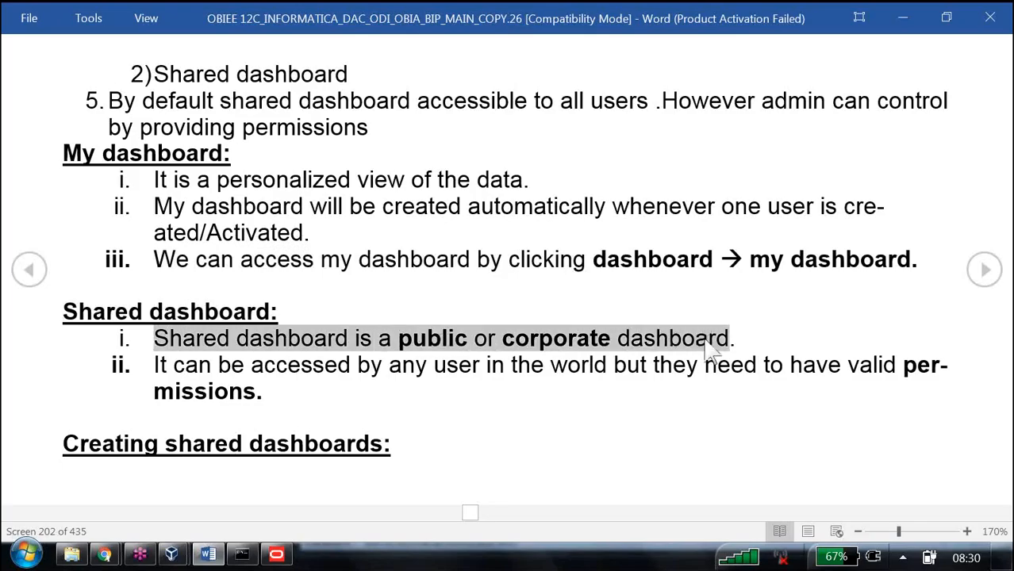
drag(152, 365, 912, 389)
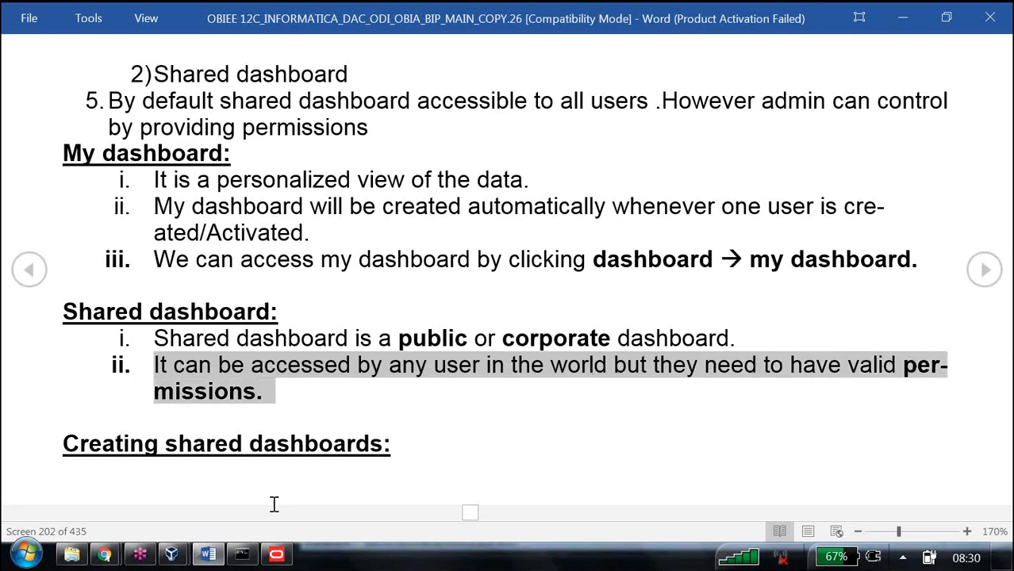
drag(80, 445, 424, 438)
scroll(424, 438, down, 1)
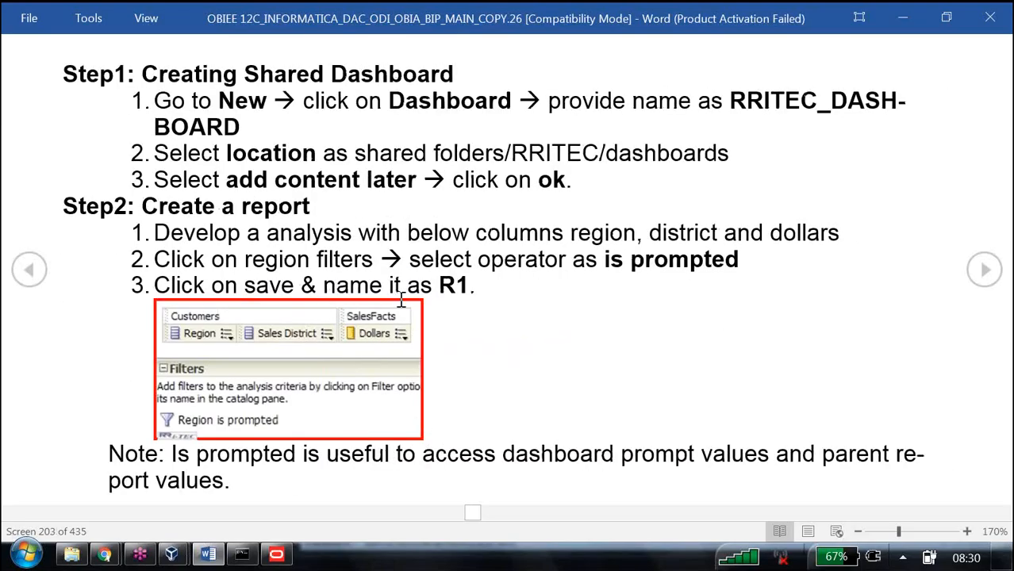
drag(245, 74, 449, 78)
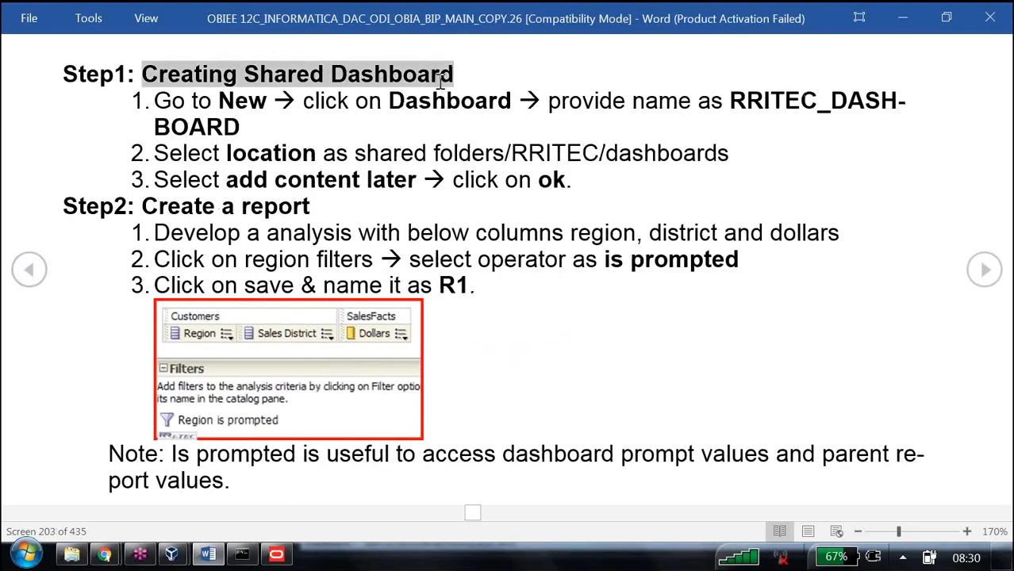
click(728, 113)
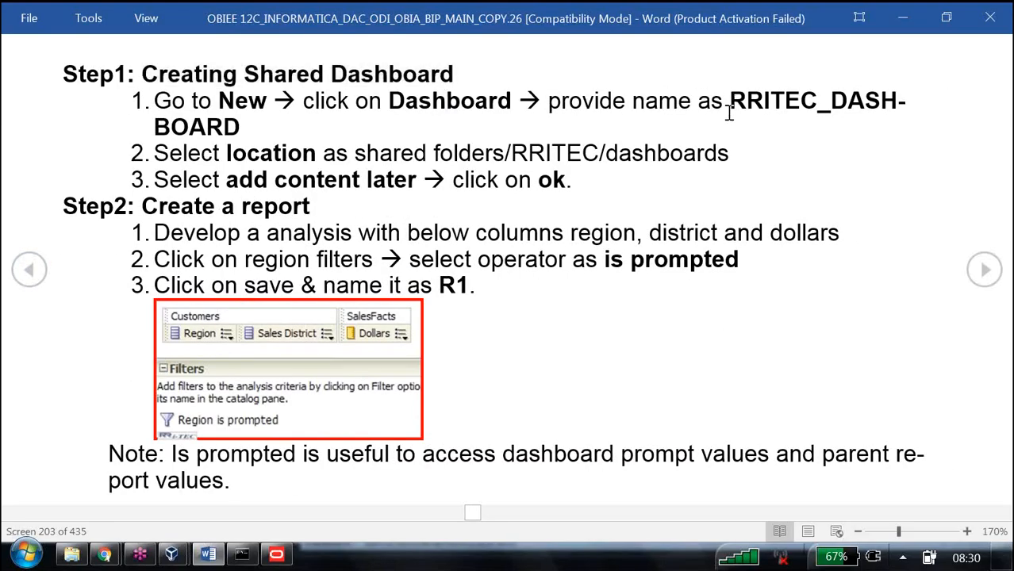
double_click(729, 113)
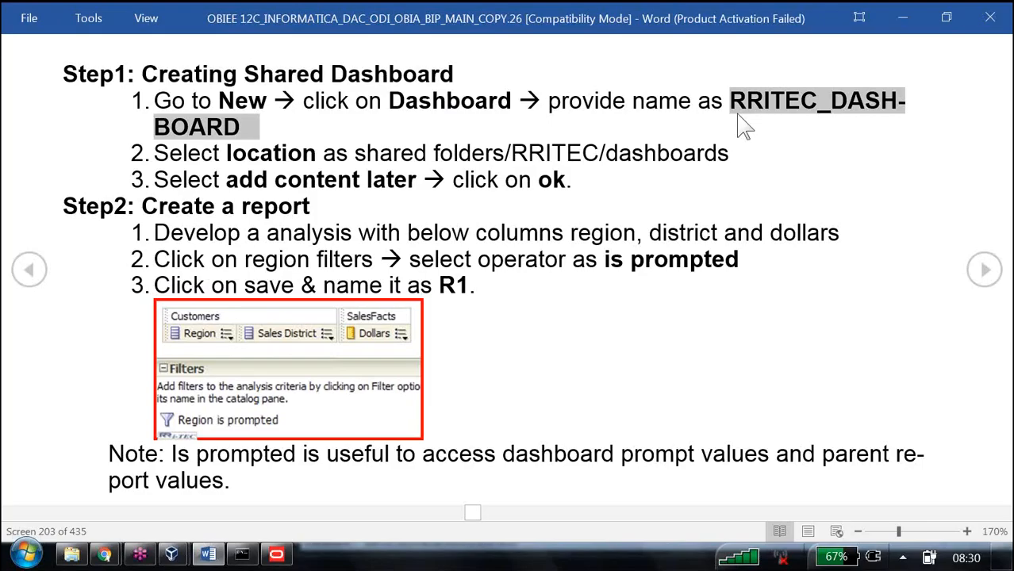
drag(226, 154, 315, 154)
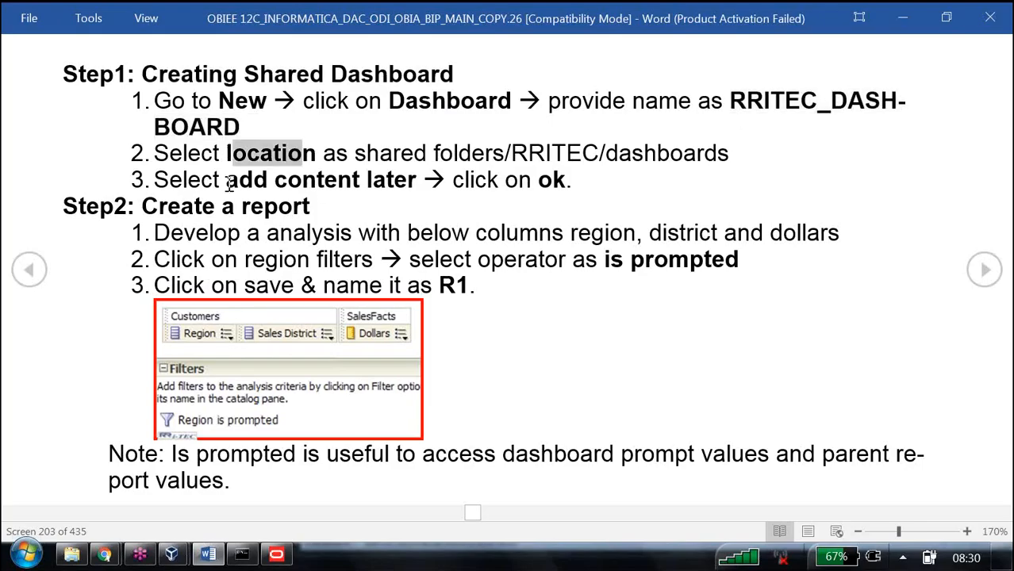
drag(228, 182, 409, 184)
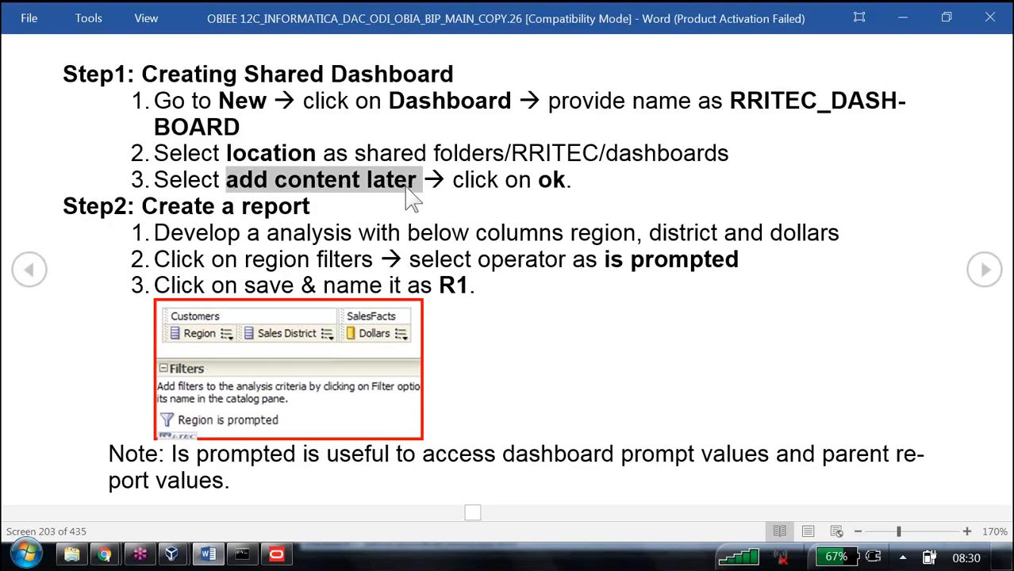
Step: Return to the weblogic browser window and start a new dashboard named B160_Shared_Dashboard
click(110, 556)
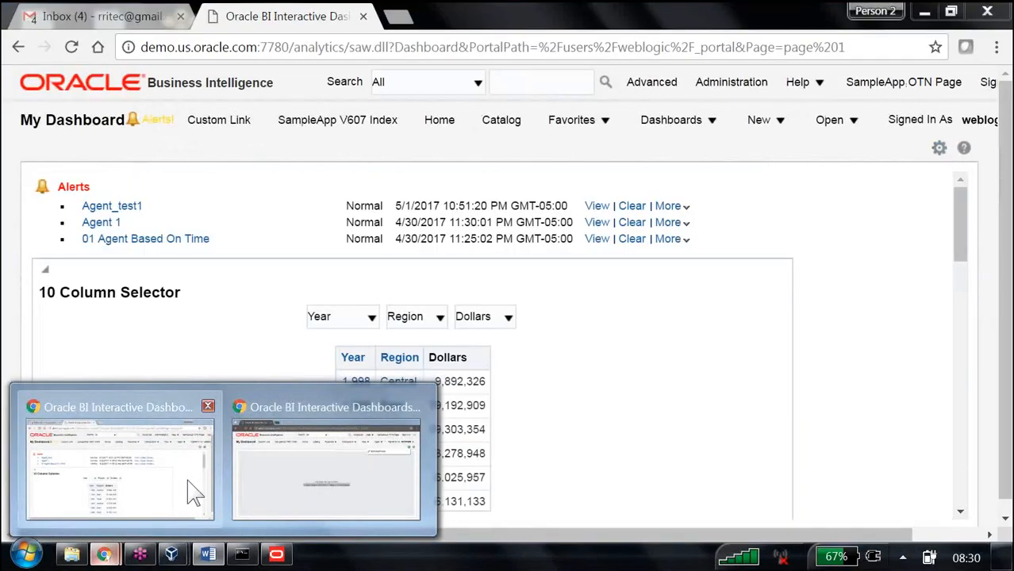
click(190, 482)
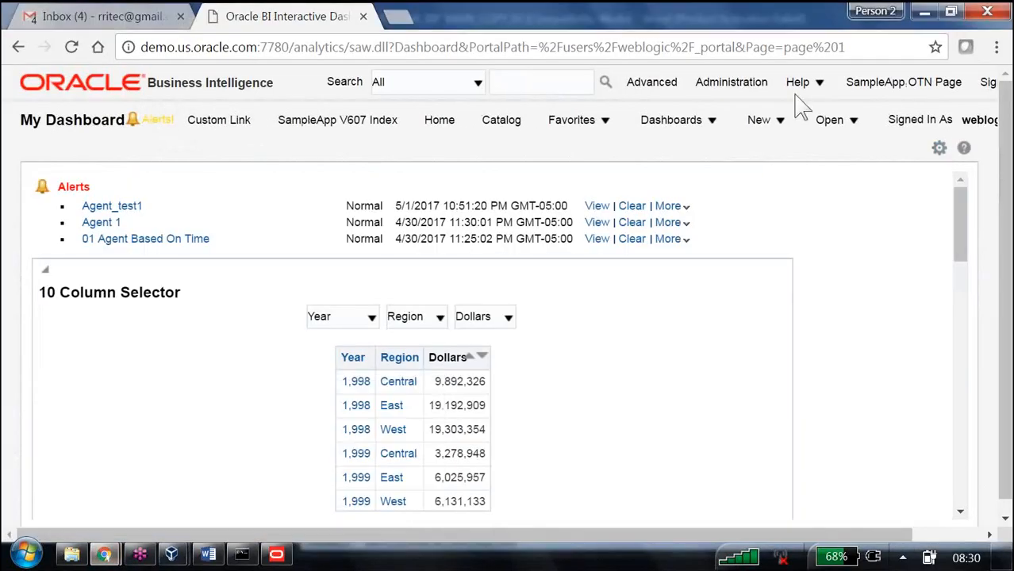
click(761, 128)
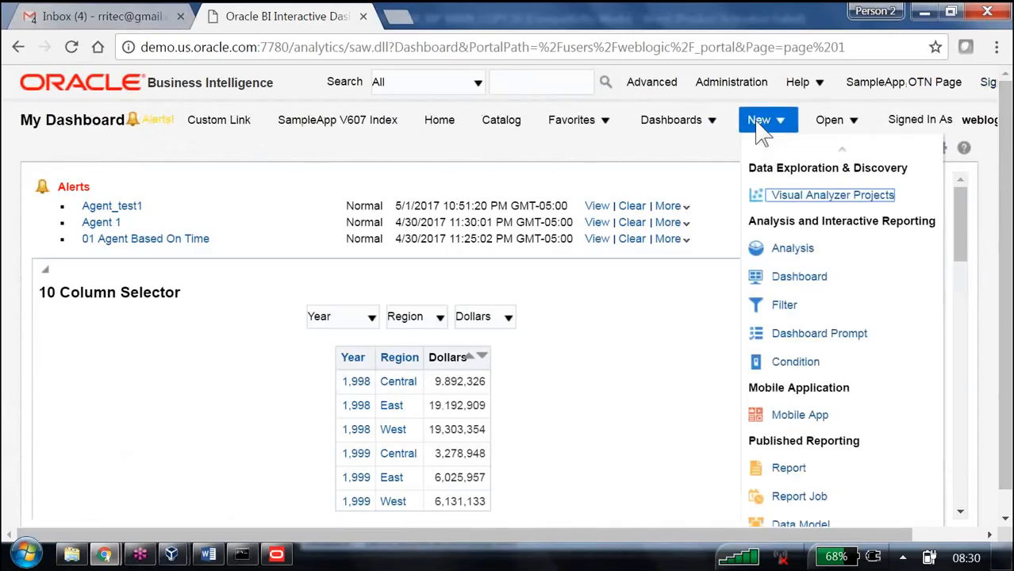
click(797, 282)
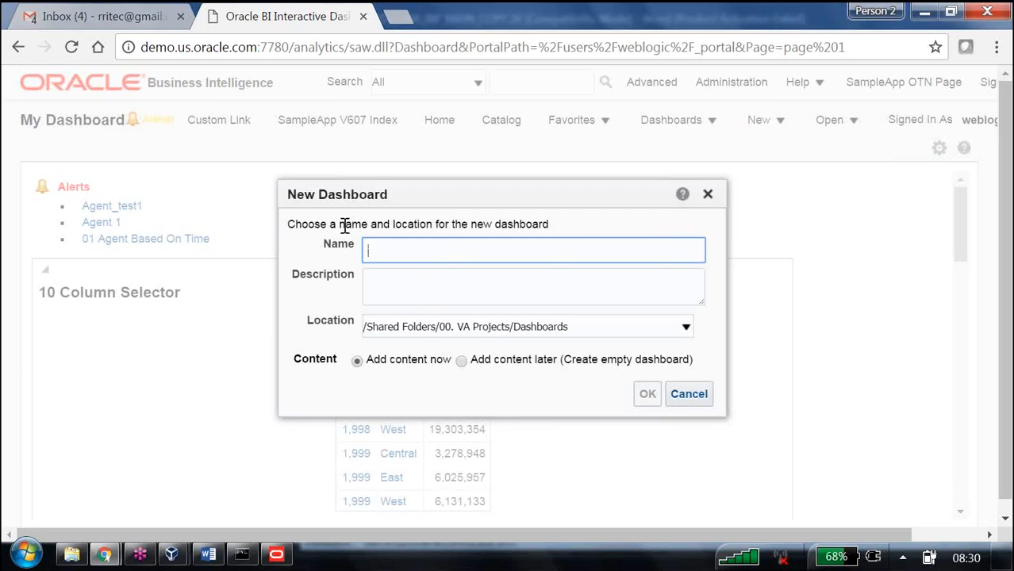
drag(345, 225, 559, 224)
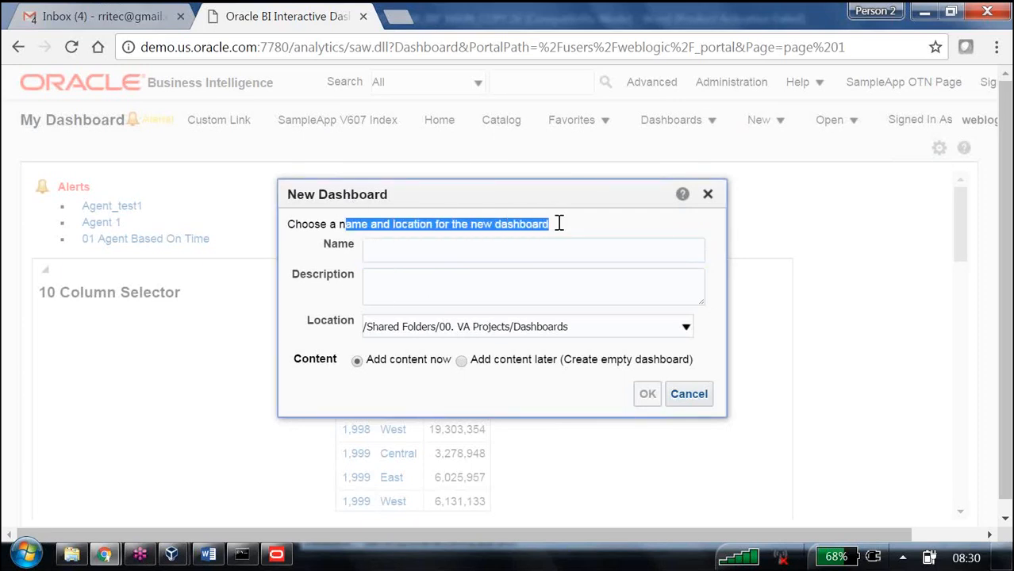
click(455, 249)
text(B160_Shared_Dashboard)
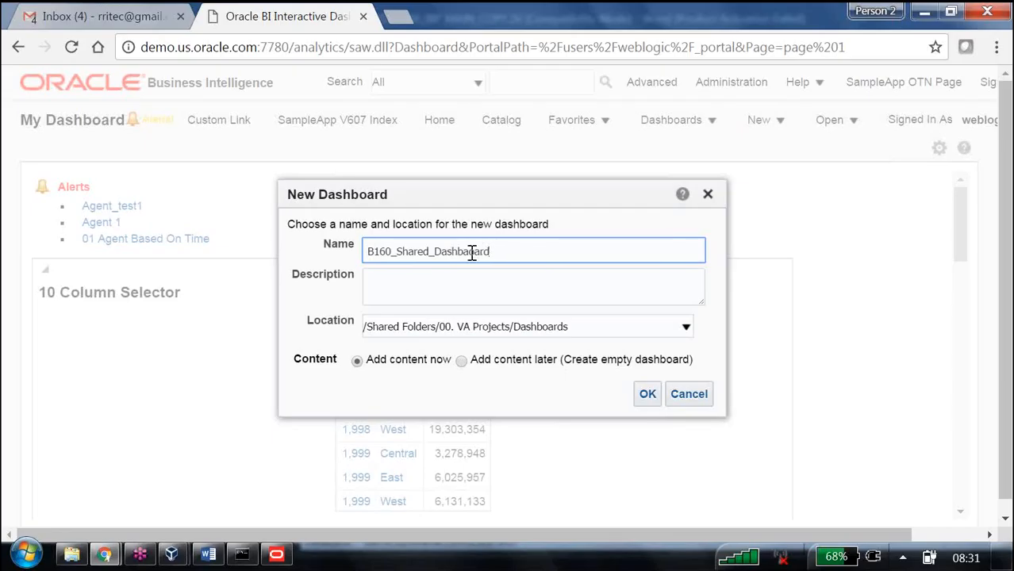
click(470, 252)
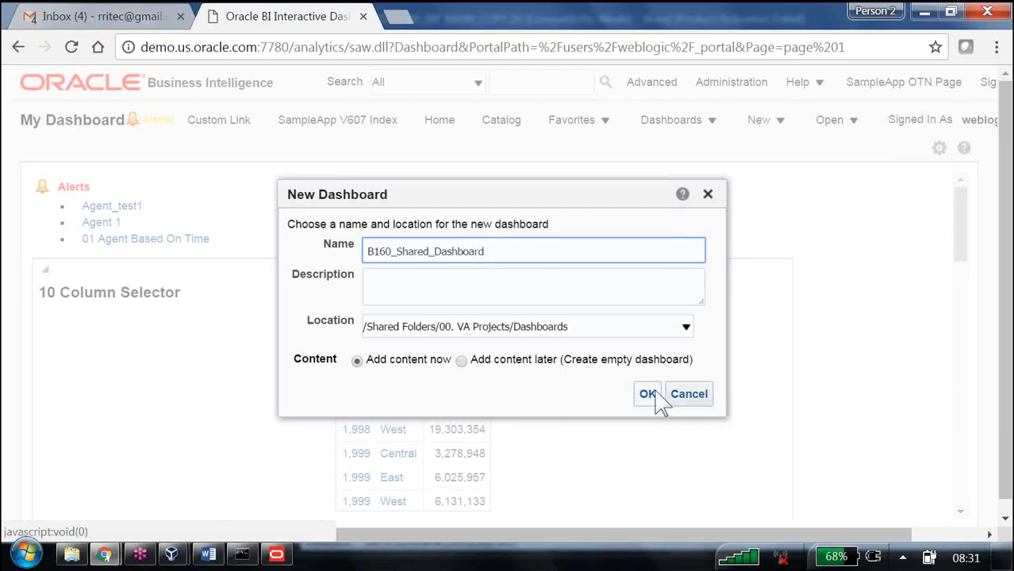
Step: Give the dashboard the description Learn dashboards, location /Shared Folders/B160/Dashboards, content added later, and create it
click(380, 285)
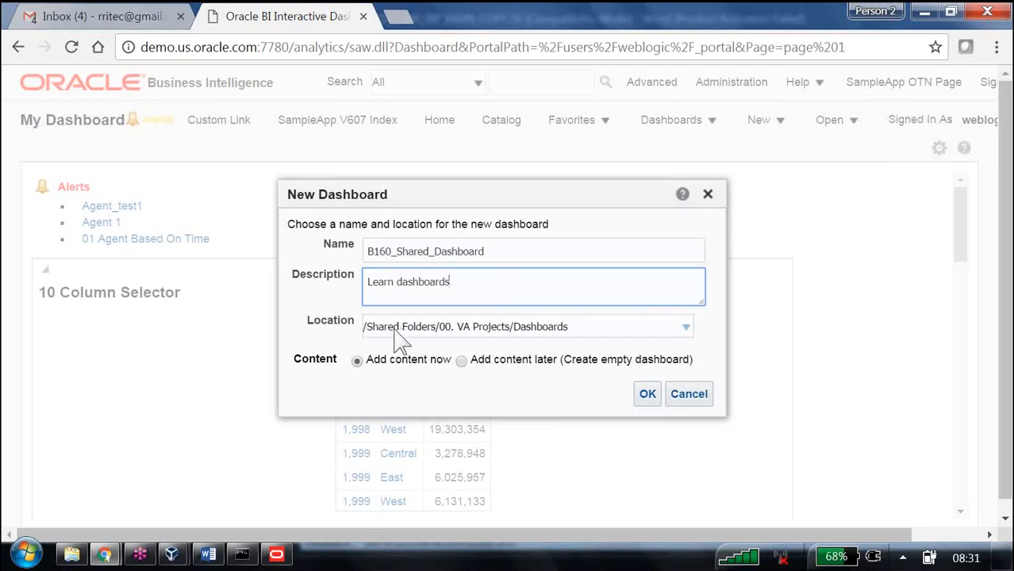
click(687, 331)
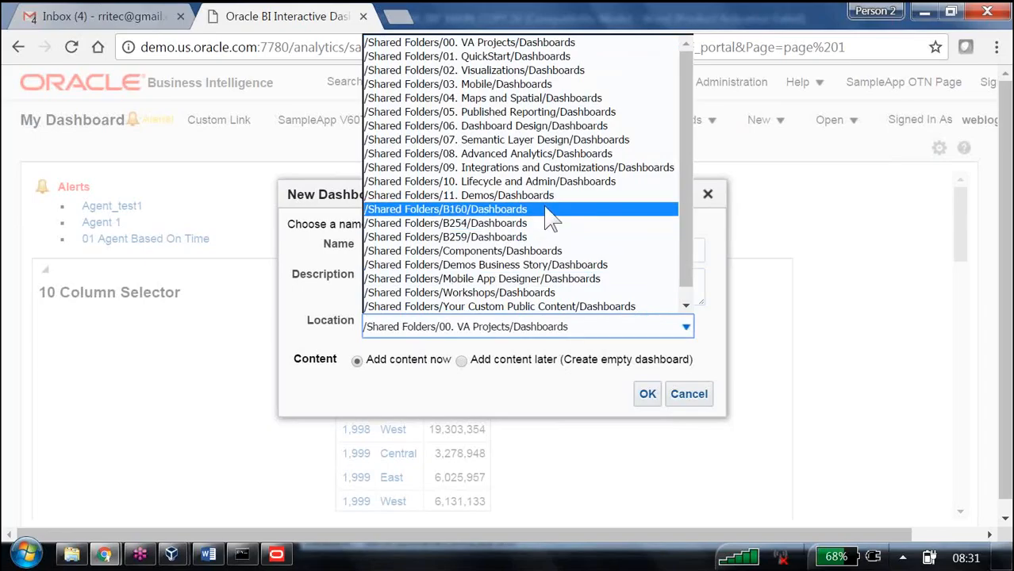
scroll(692, 190, down, 2)
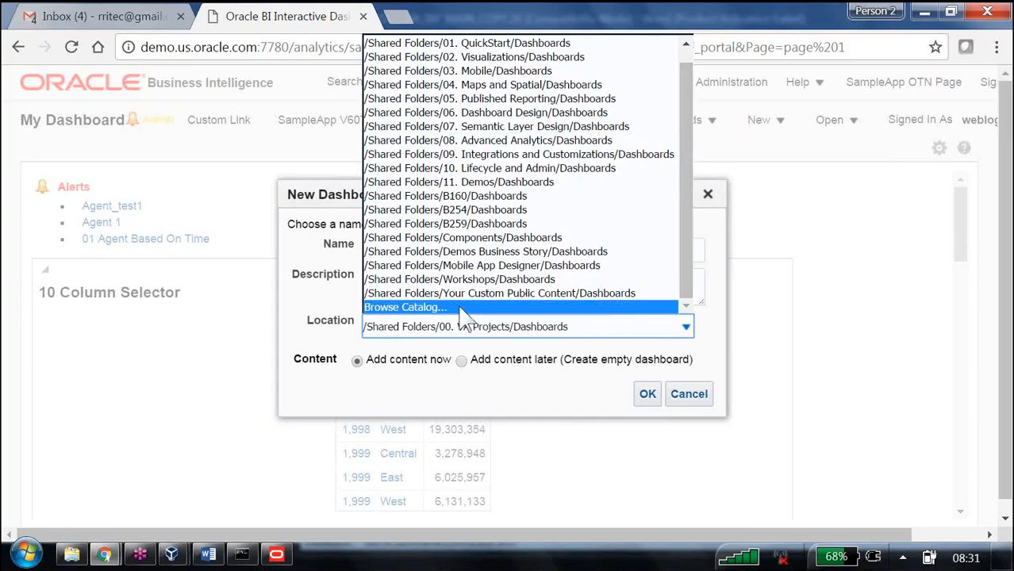
click(519, 197)
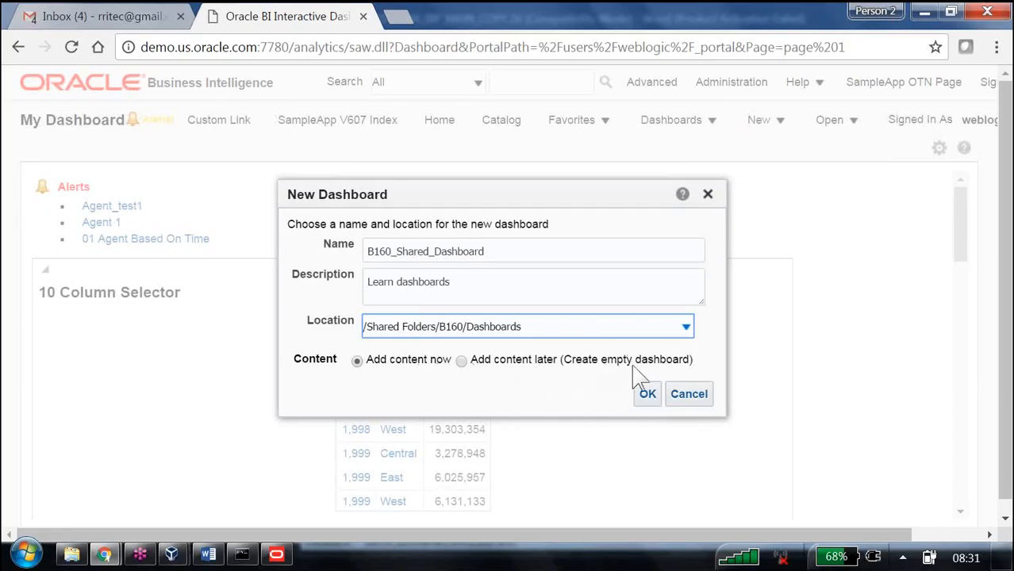
click(464, 363)
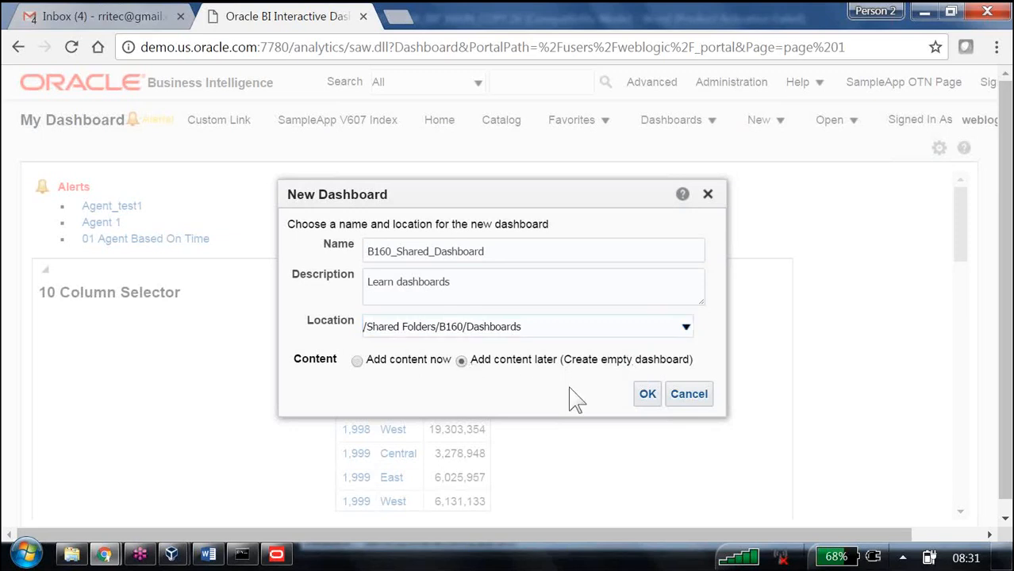
click(648, 394)
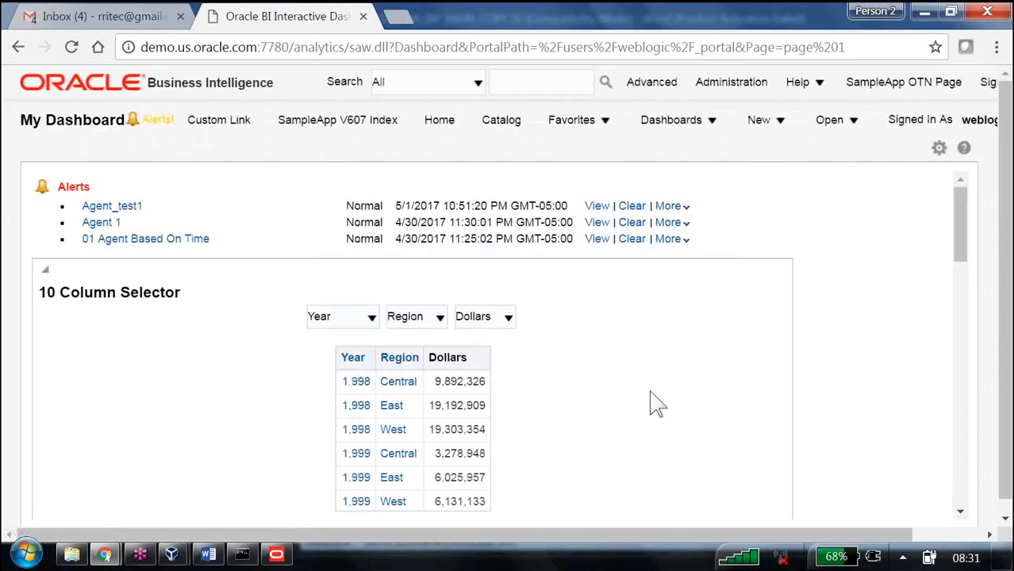
Step: Open B160_Shared_Dashboard from the B160 folder in the dashboards list and examine its empty page
click(715, 127)
scroll(746, 389, down, 1)
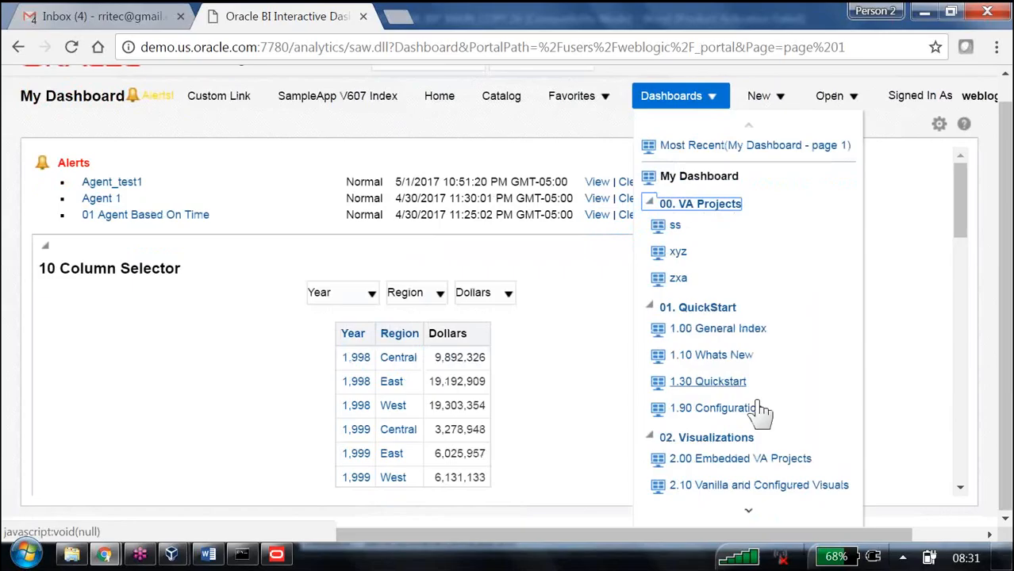
click(650, 205)
click(652, 226)
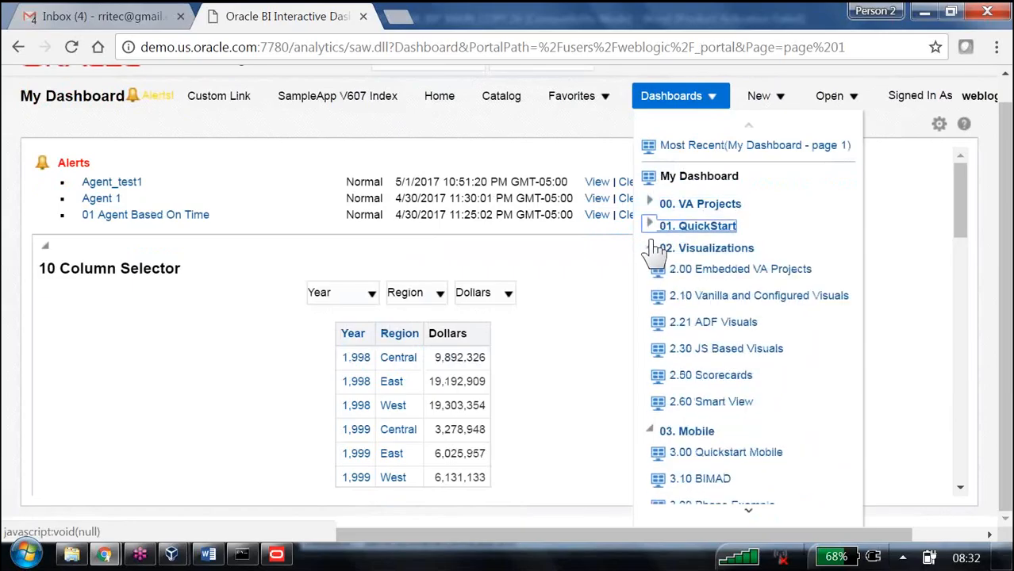
click(652, 248)
click(651, 270)
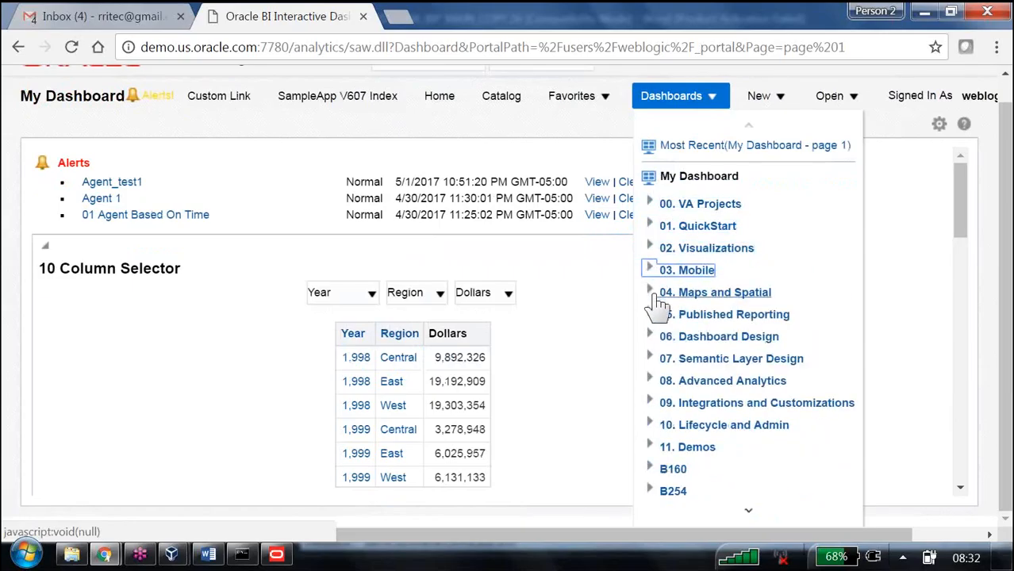
click(651, 469)
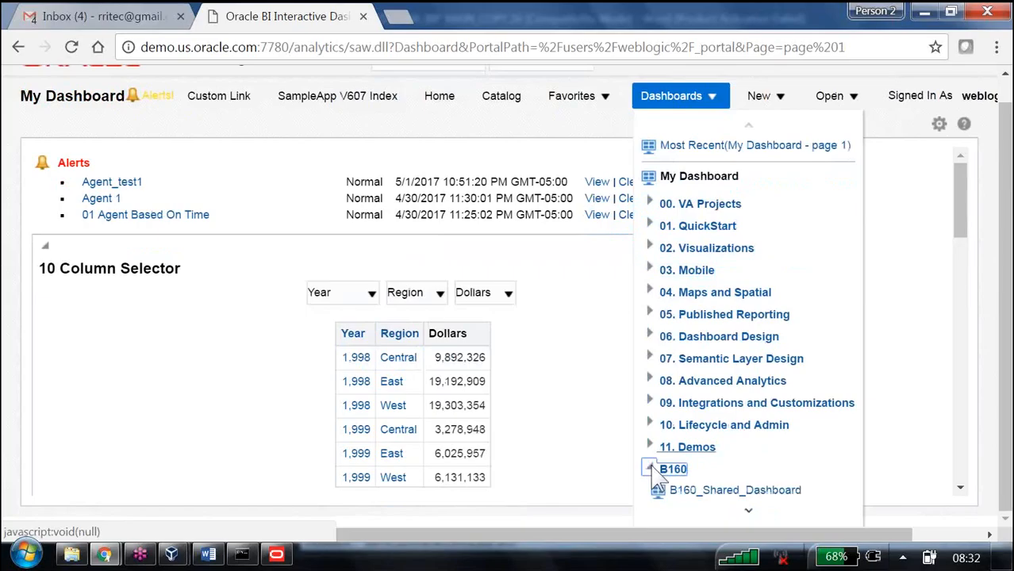
click(728, 492)
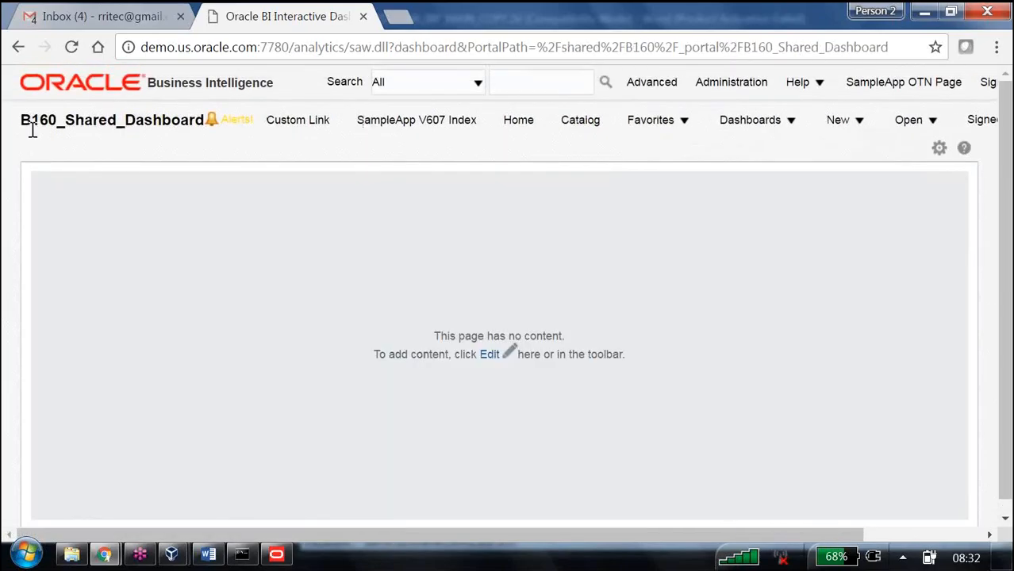
drag(31, 119, 188, 128)
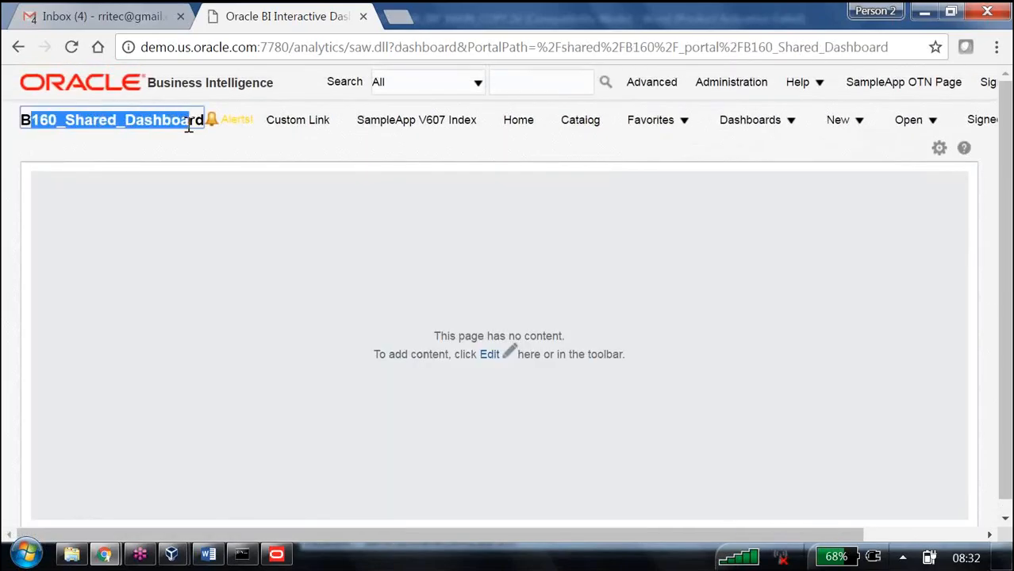
click(458, 336)
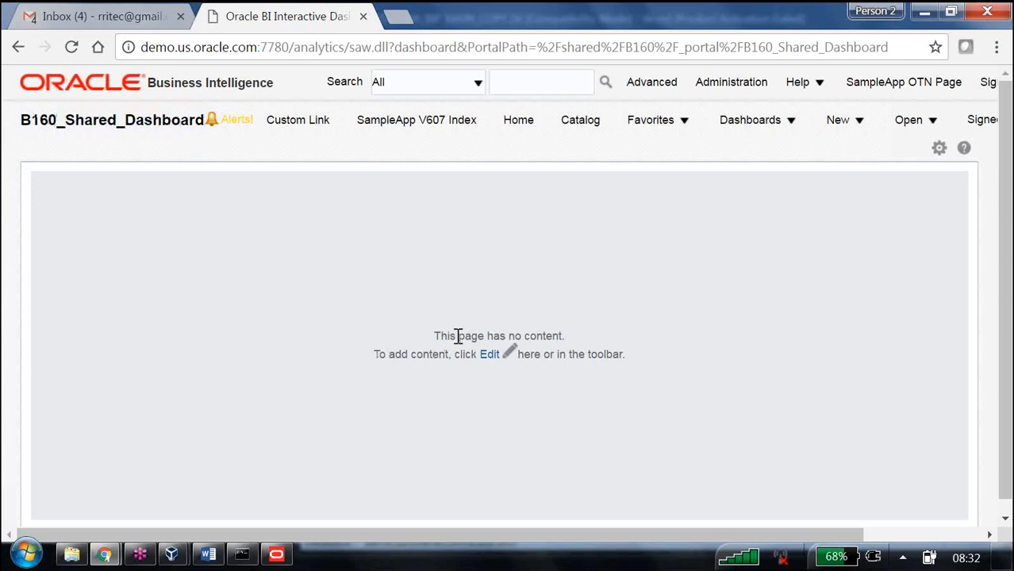
drag(457, 335, 613, 336)
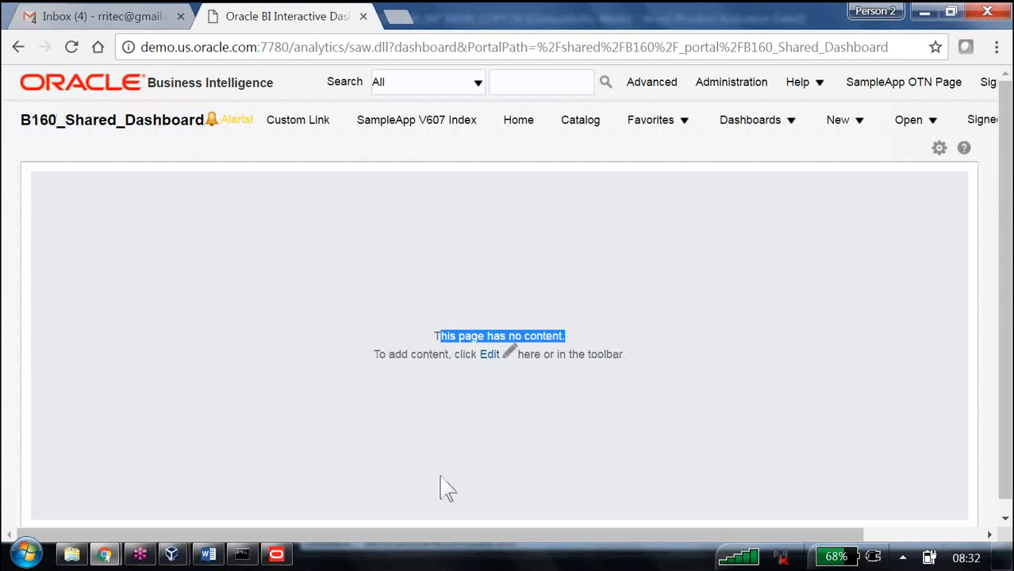
Step: Switch to the Word notes and read the Create a report steps for building the R1 analysis
click(208, 554)
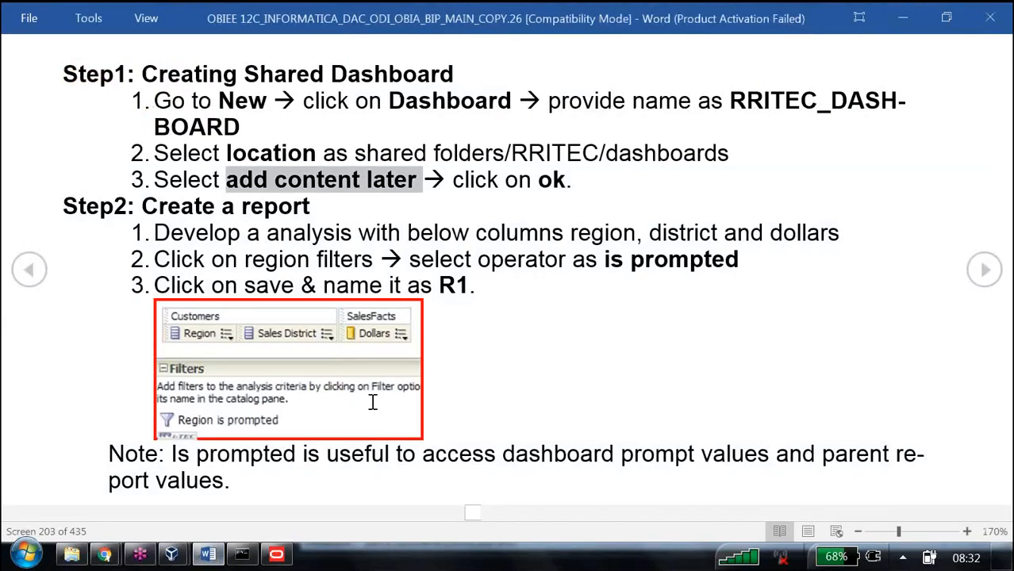
drag(142, 206, 316, 207)
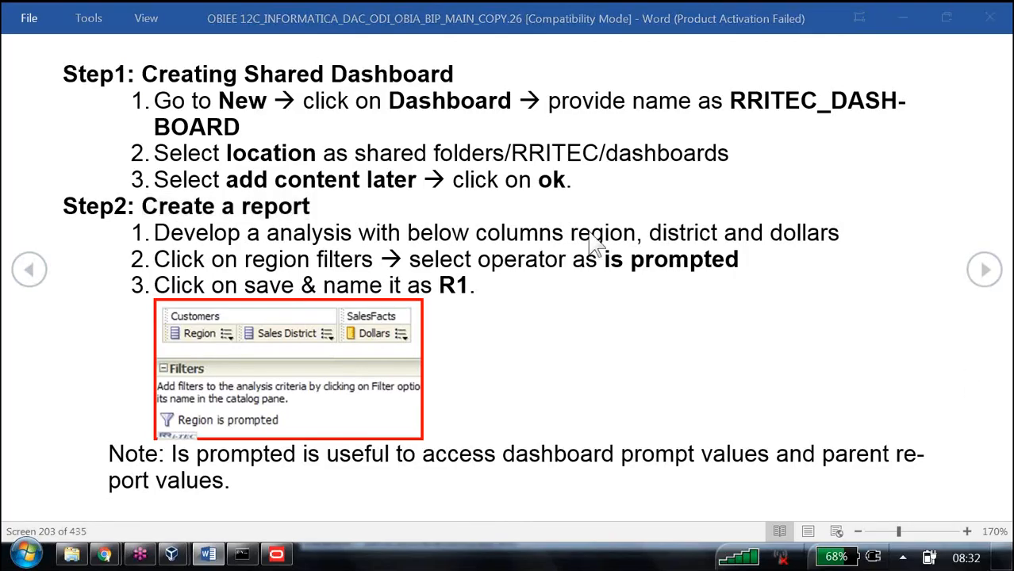
click(572, 161)
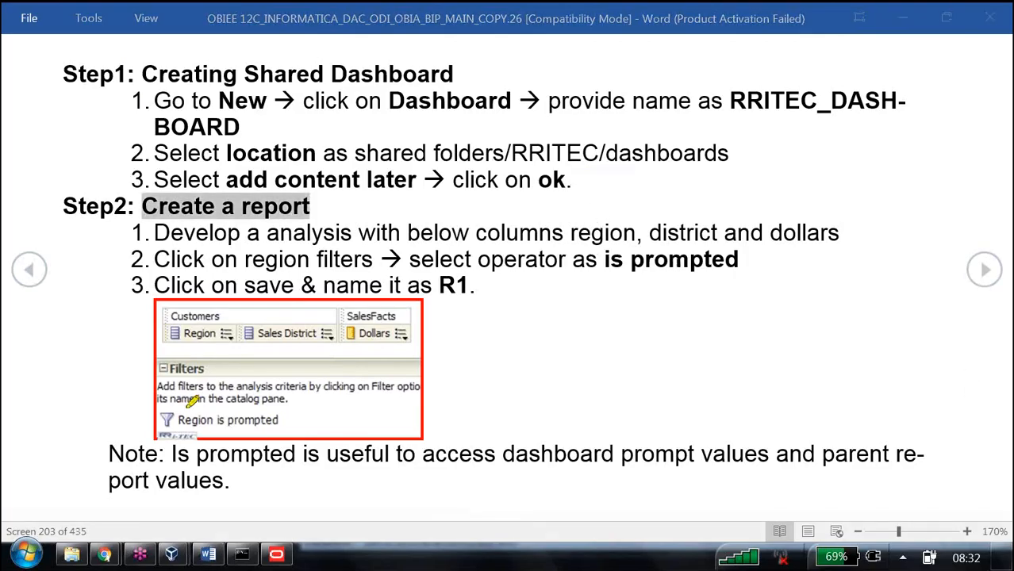
mouse_move(165, 419)
mouse_down()
mouse_move(293, 419)
mouse_move(170, 419)
mouse_up()
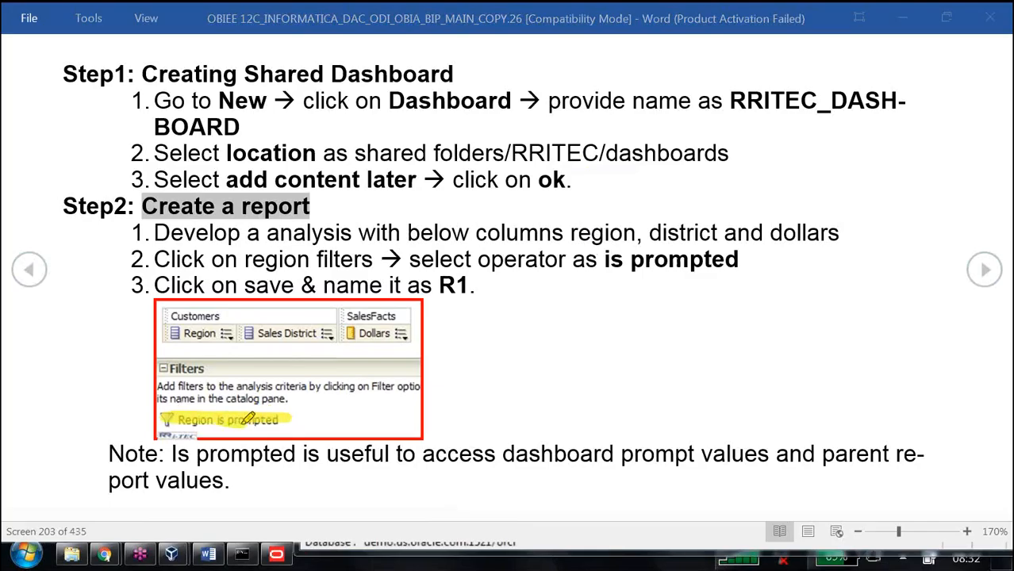
drag(606, 261, 749, 261)
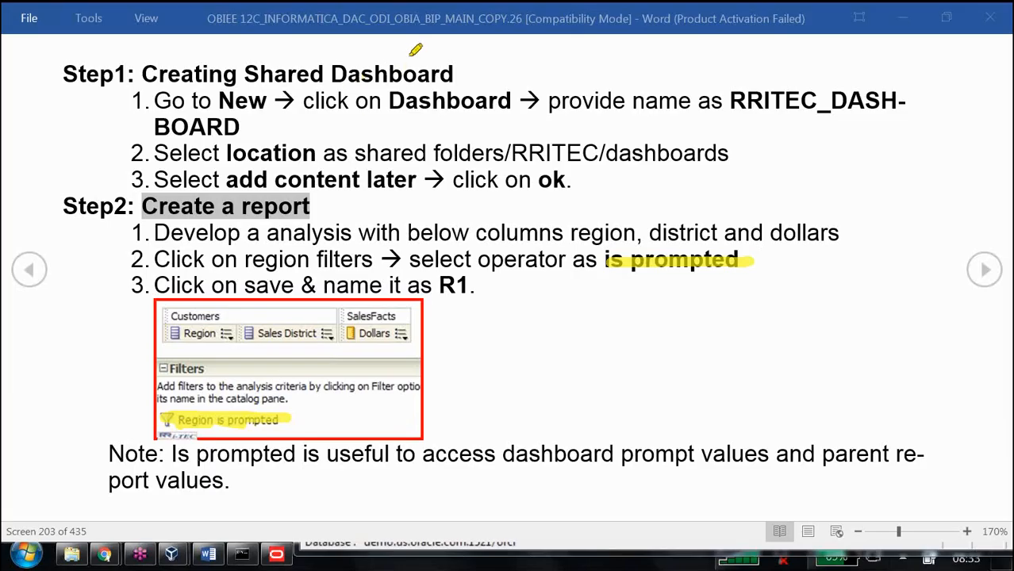
mouse_move(411, 52)
mouse_down()
mouse_move(414, 70)
mouse_move(558, 46)
mouse_move(823, 47)
mouse_move(831, 123)
mouse_move(421, 131)
mouse_move(416, 111)
mouse_up()
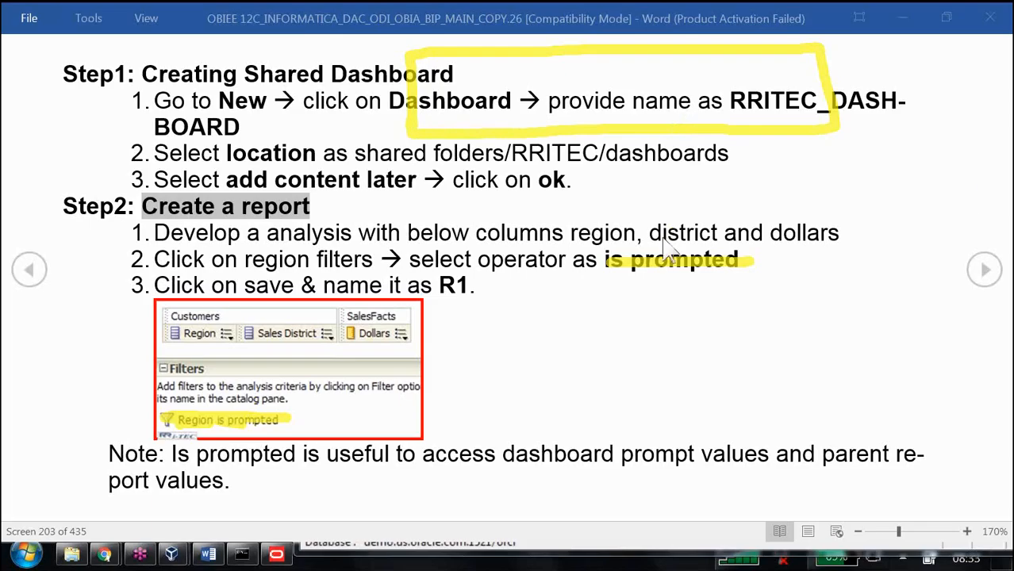
click(564, 153)
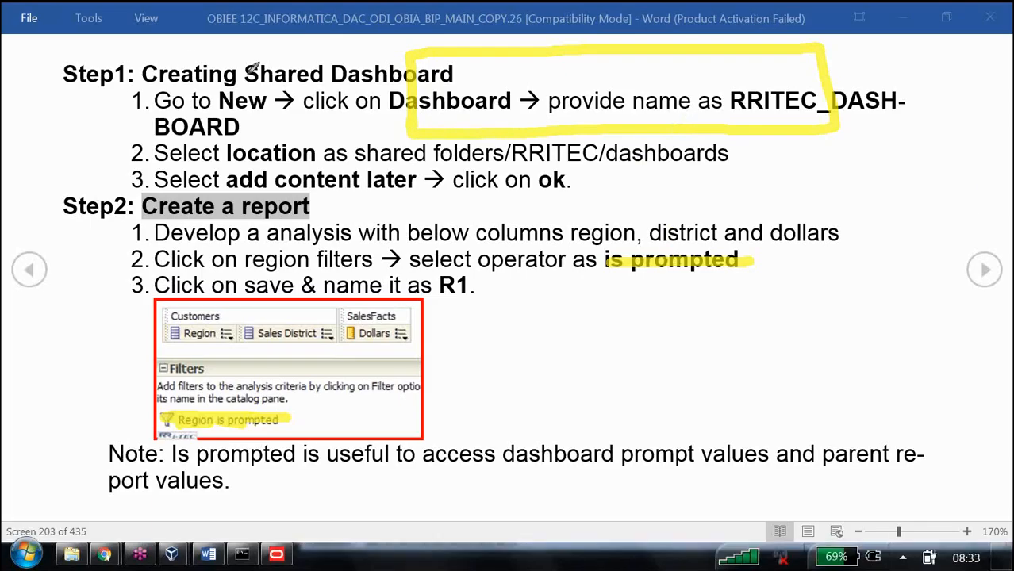
mouse_move(175, 64)
mouse_down()
mouse_move(174, 53)
mouse_move(191, 87)
mouse_move(223, 55)
mouse_move(235, 80)
mouse_move(241, 41)
mouse_move(272, 53)
mouse_move(285, 76)
mouse_move(321, 47)
mouse_move(377, 60)
mouse_up()
mouse_move(484, 70)
mouse_down()
mouse_move(464, 94)
mouse_move(525, 76)
mouse_move(549, 43)
mouse_move(618, 94)
mouse_move(652, 103)
mouse_up()
mouse_move(541, 121)
mouse_down()
mouse_move(530, 144)
mouse_move(586, 133)
mouse_move(636, 161)
mouse_up()
mouse_move(571, 183)
mouse_down()
mouse_move(577, 202)
mouse_move(656, 184)
mouse_move(676, 159)
mouse_move(762, 184)
mouse_up()
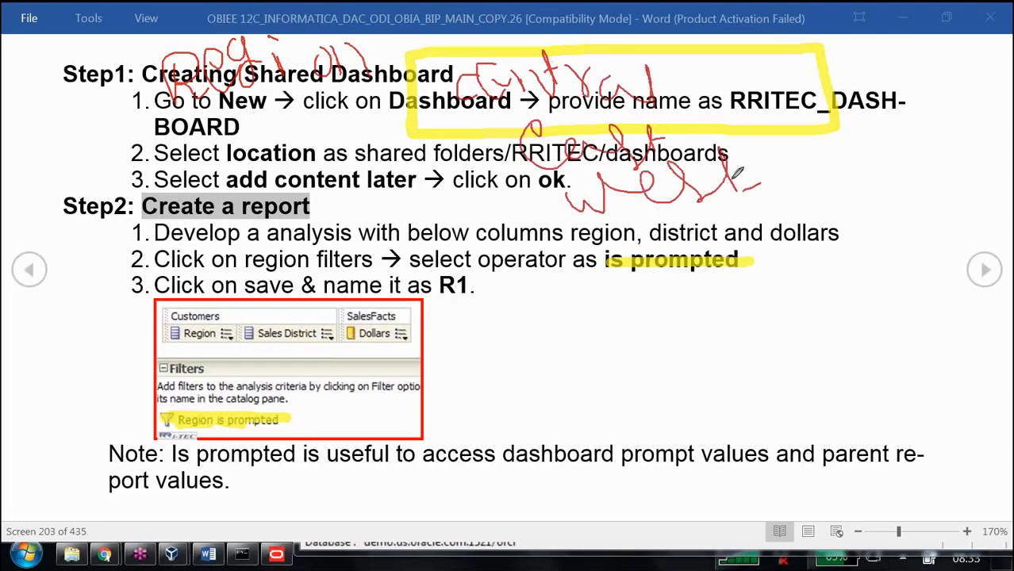
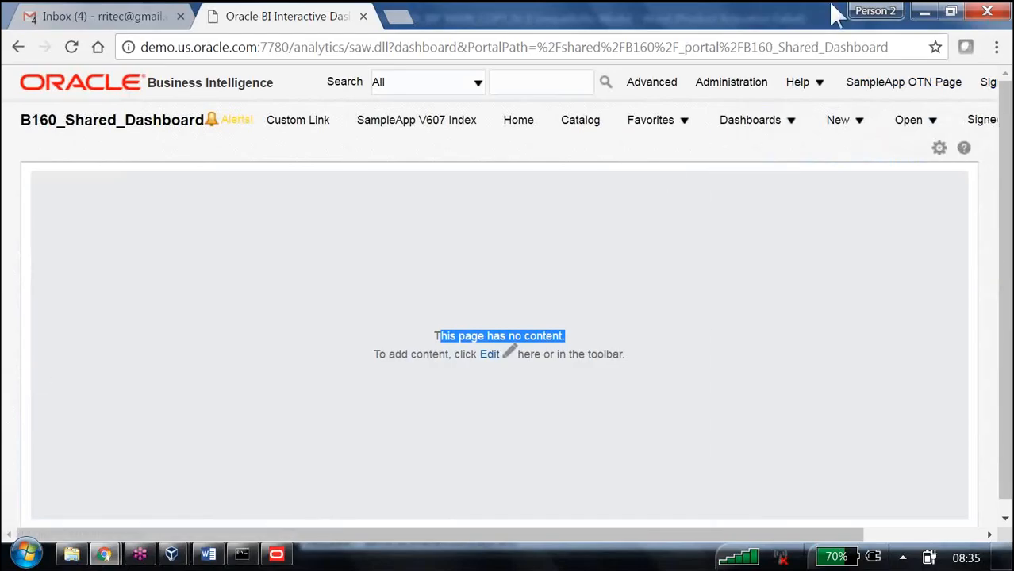
Step: Start a new analysis on the B160 Supplier Sales Rep subject area
click(839, 120)
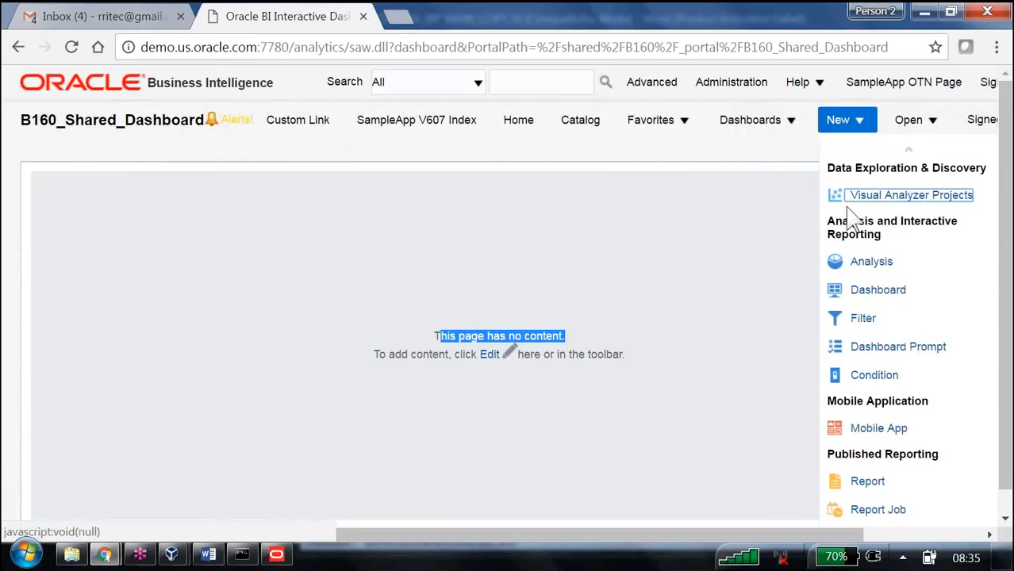
click(868, 262)
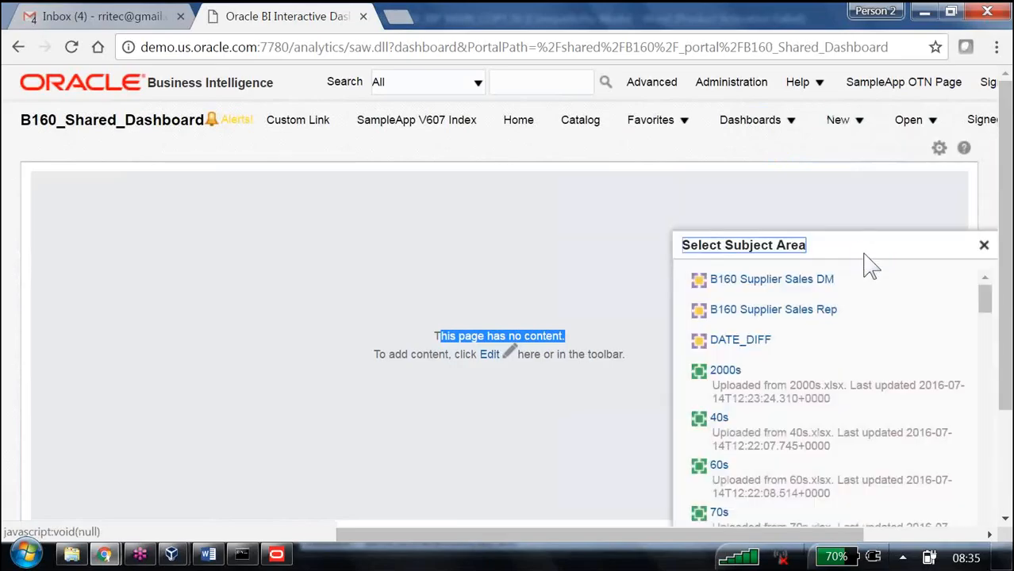
click(746, 311)
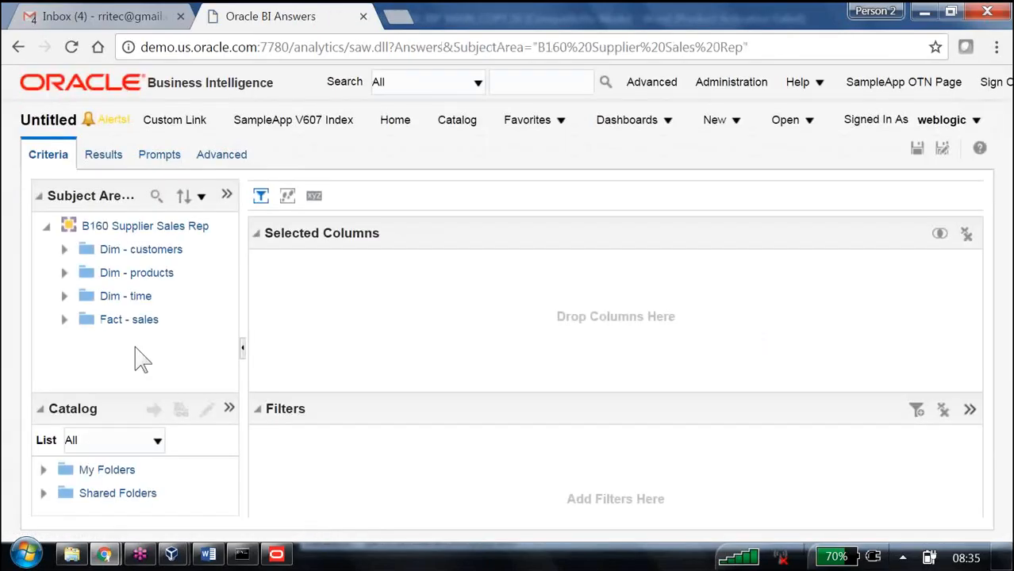
Step: Add the Region and District columns from Dim - customers and Dollars from Fact - sales Database Columns to the analysis
click(64, 249)
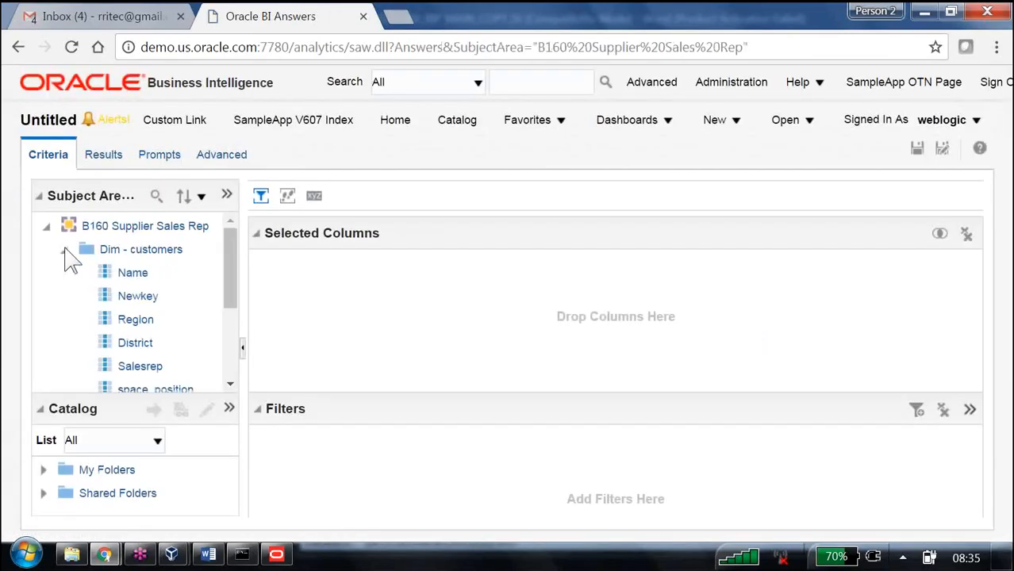
double_click(135, 319)
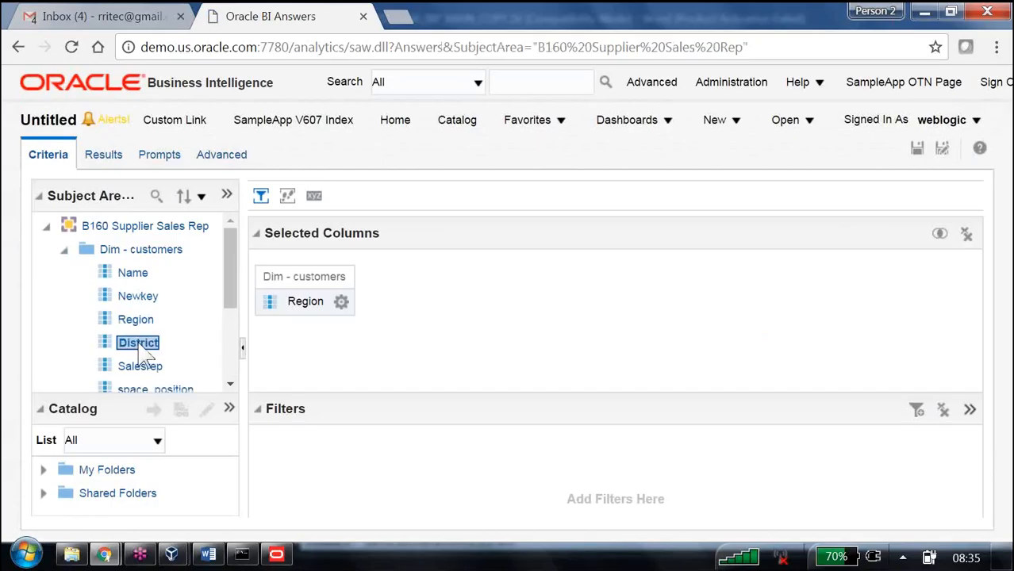
double_click(135, 342)
scroll(147, 341, down, 3)
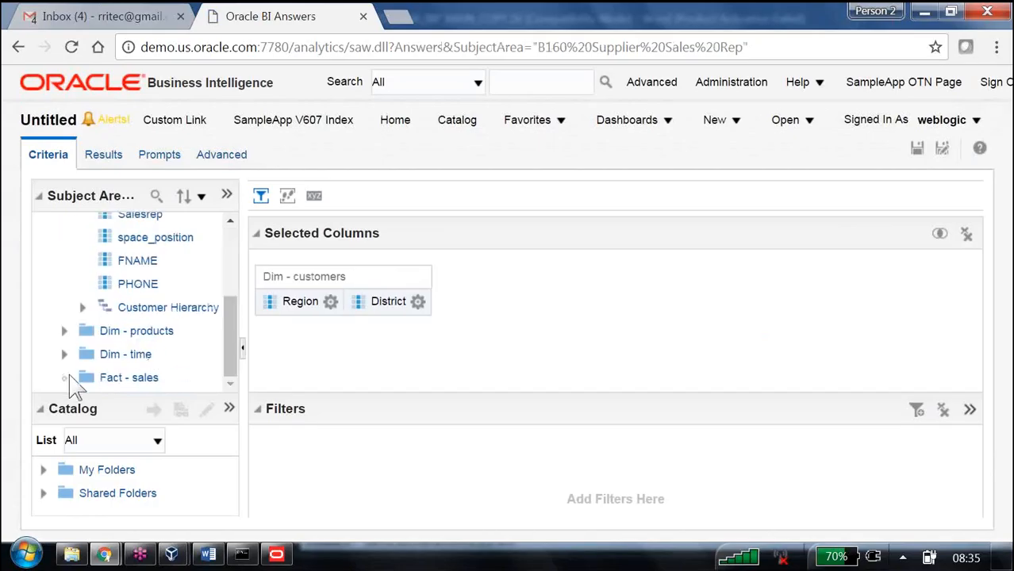
click(65, 379)
click(84, 355)
scroll(147, 333, down, 3)
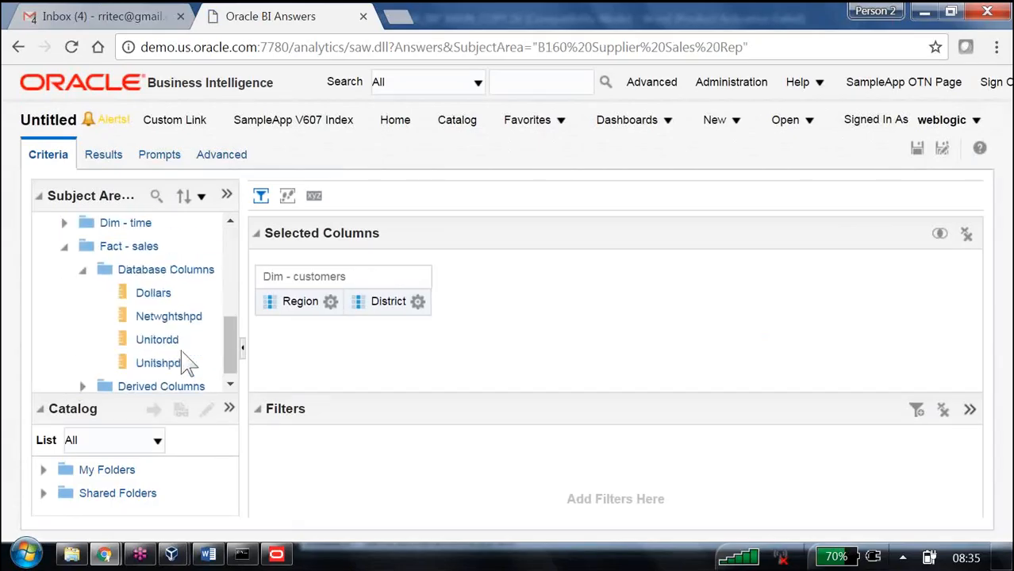
double_click(158, 285)
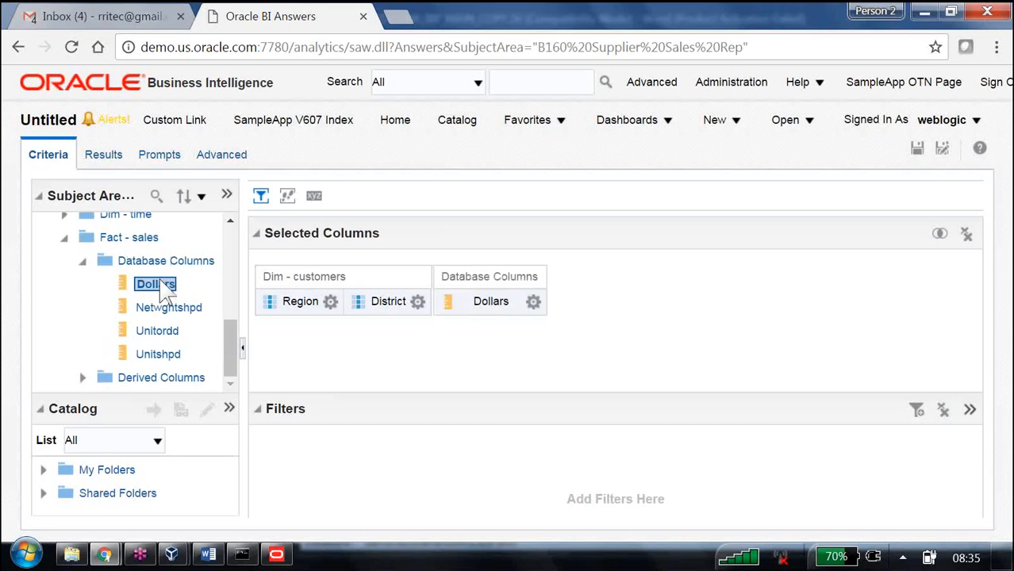
Step: Add a filter on the Region column with the operator is prompted
click(330, 303)
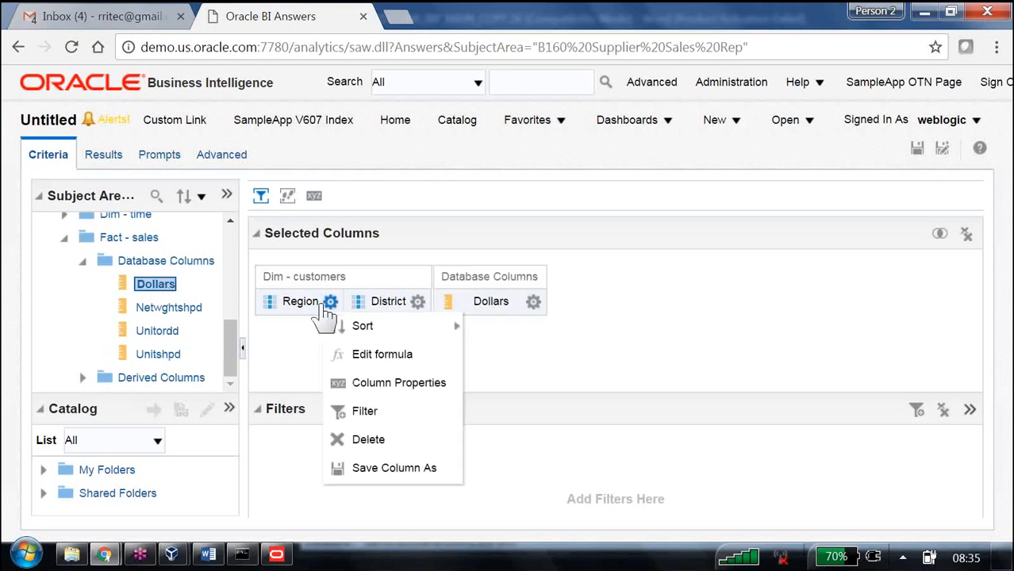
click(367, 413)
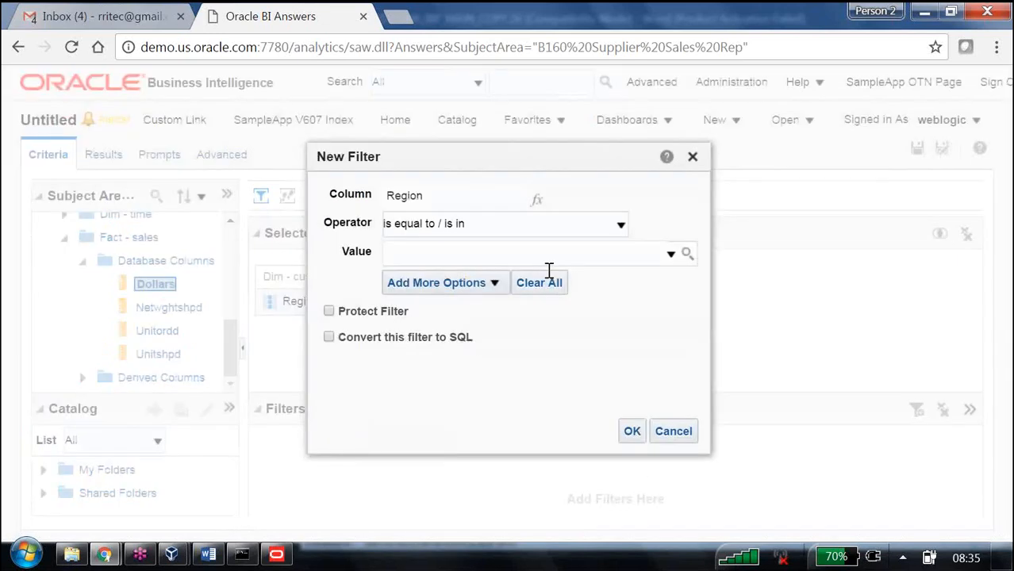
click(620, 227)
click(441, 516)
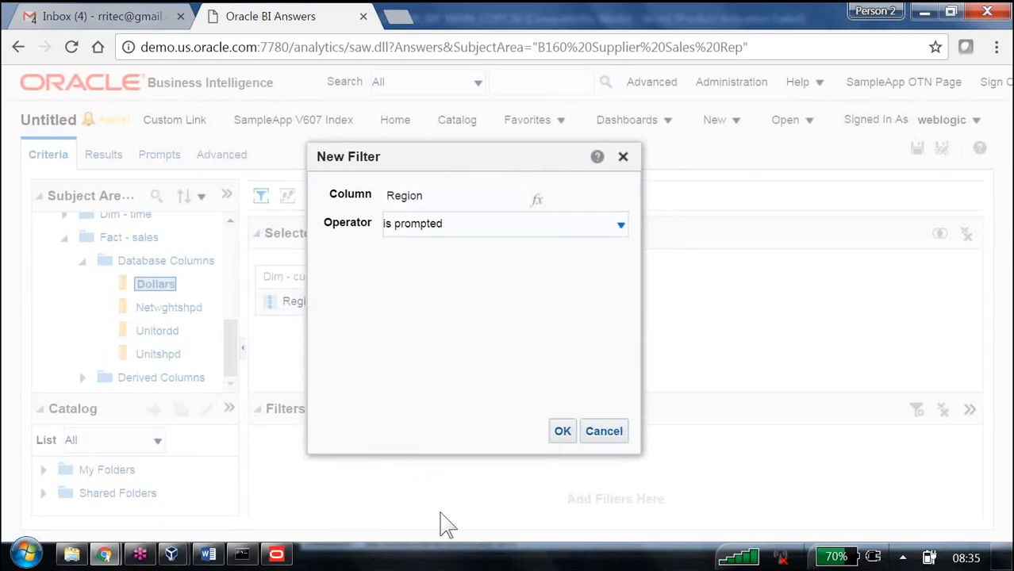
click(562, 431)
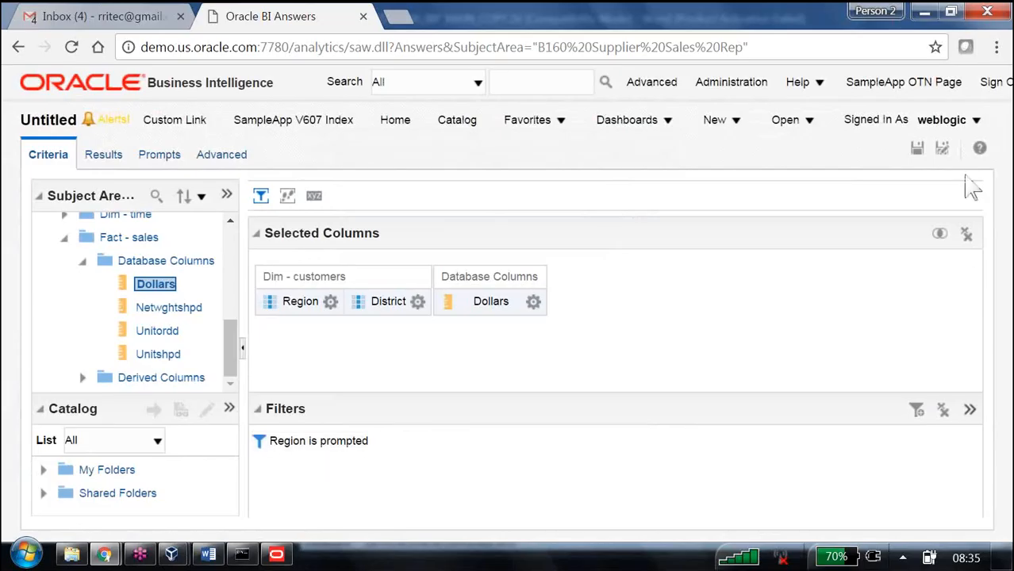
Step: Save the analysis as R1 in /Shared Folders/B160
click(917, 148)
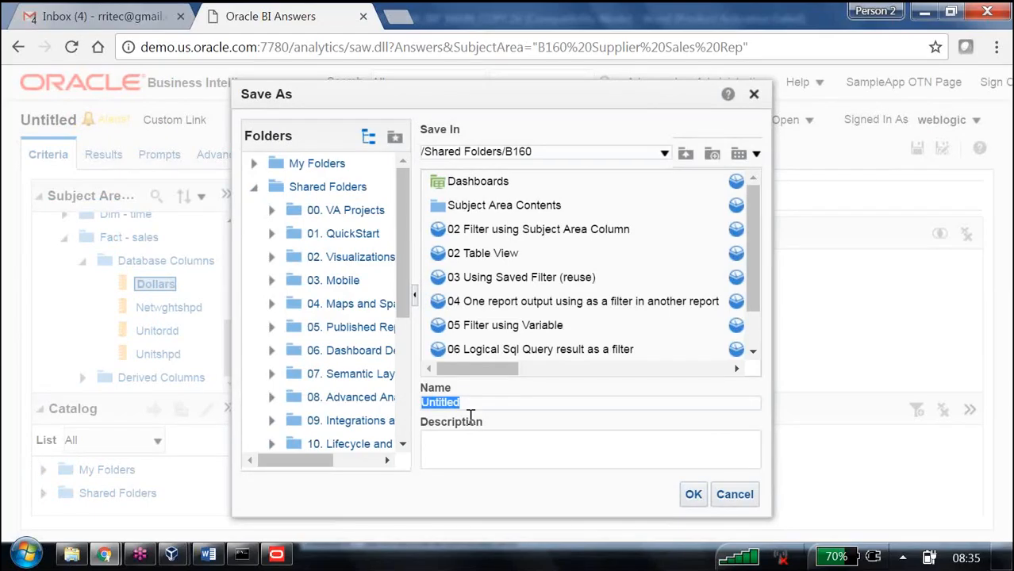
text(R1)
click(695, 496)
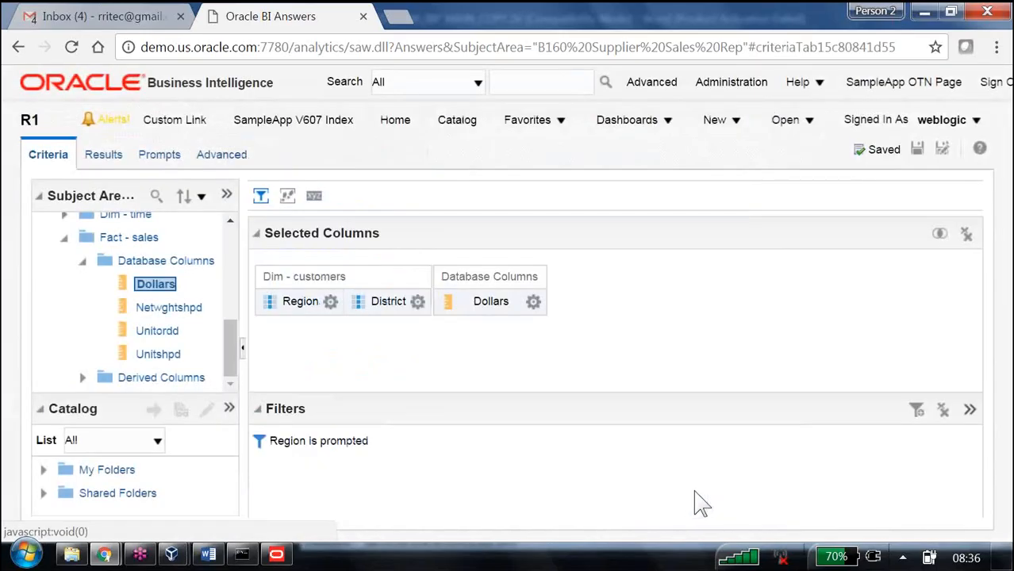
Step: Preview the R1 results table
mouse_move(320, 451)
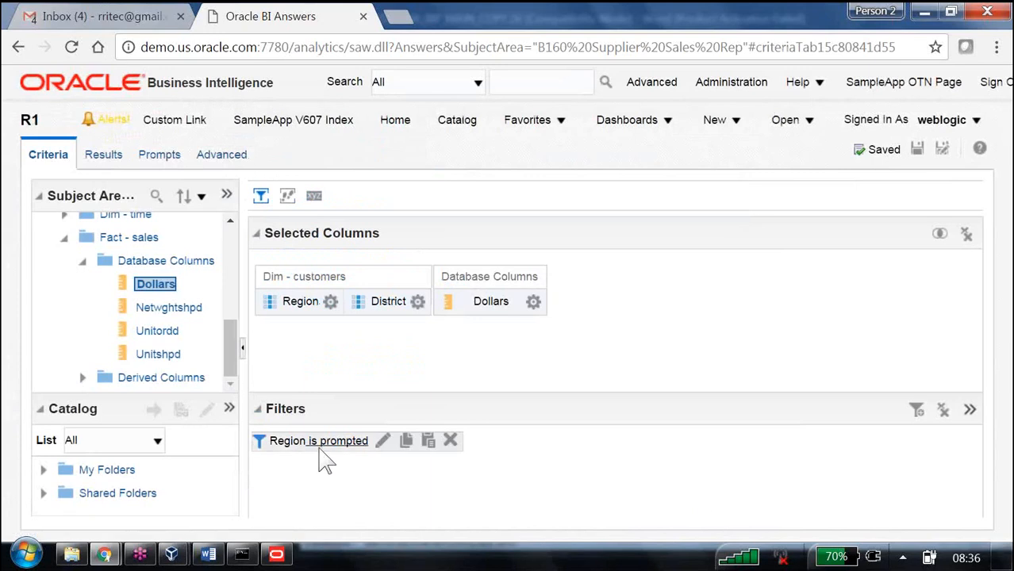
click(121, 162)
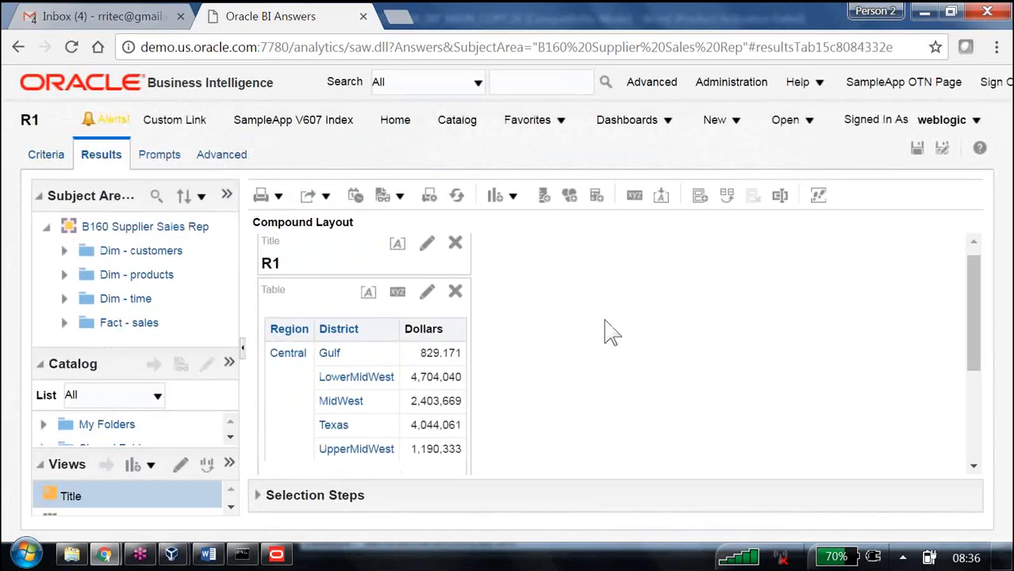
scroll(608, 333, down, 3)
scroll(608, 333, up, 5)
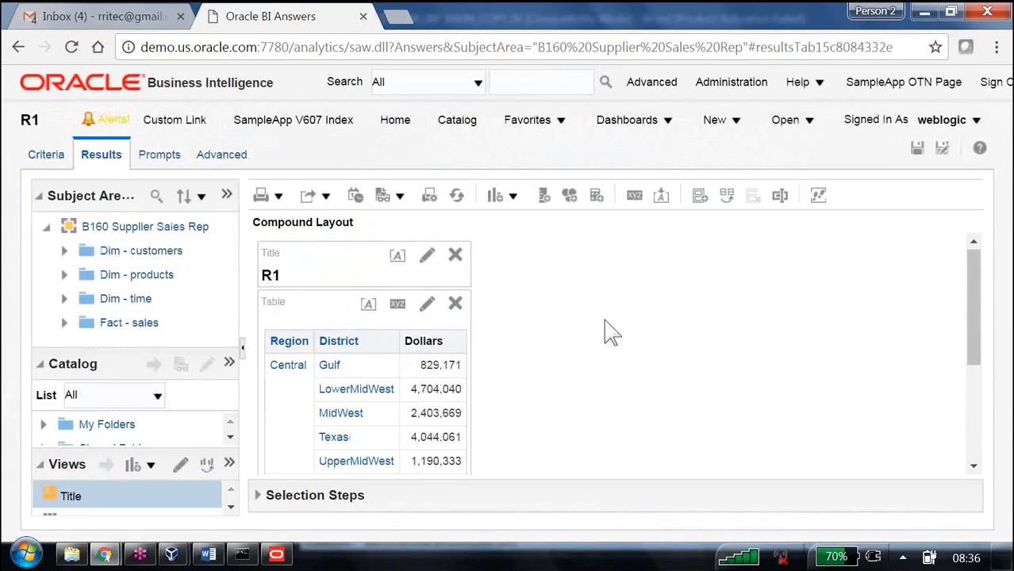
scroll(607, 333, down, 5)
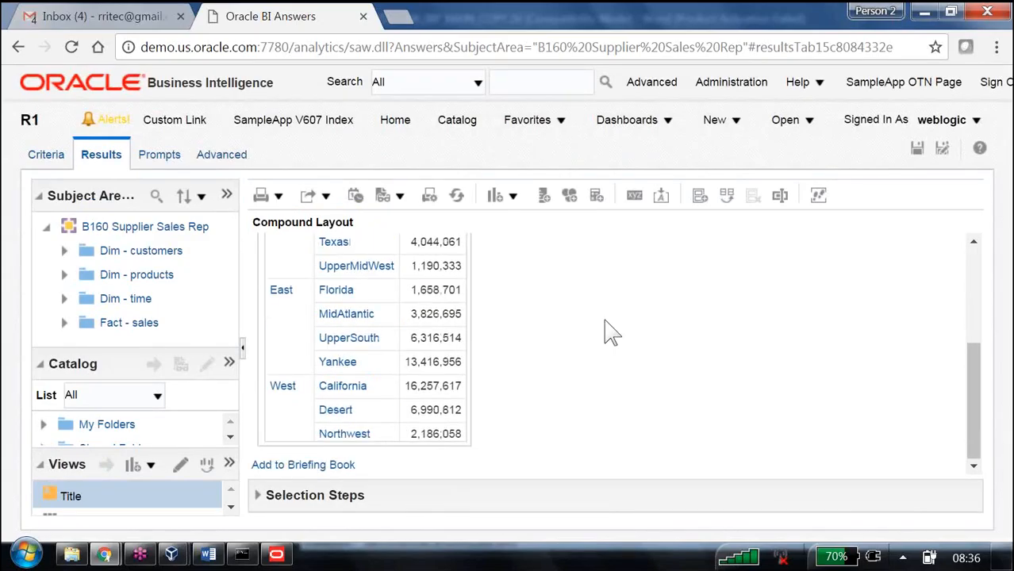
Step: Delete the Region is prompted filter
click(40, 157)
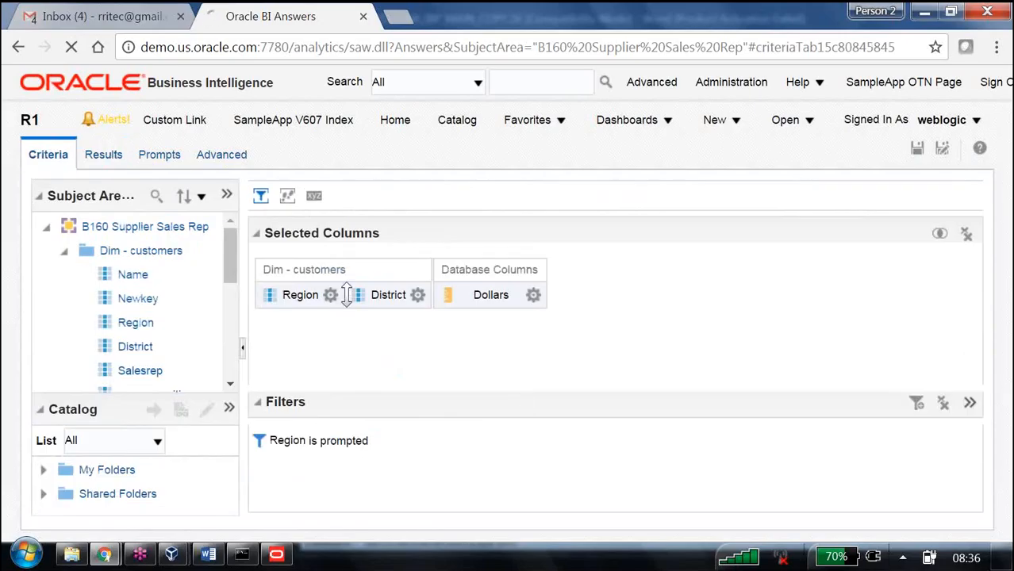
mouse_move(365, 443)
click(450, 440)
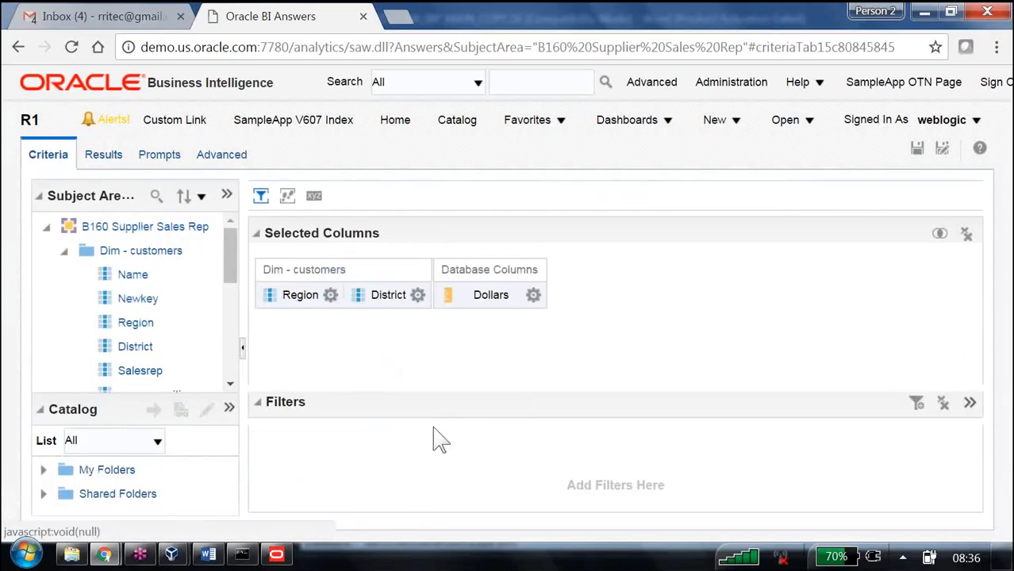
Step: Preview the results without the filter
click(115, 161)
scroll(572, 364, down, 5)
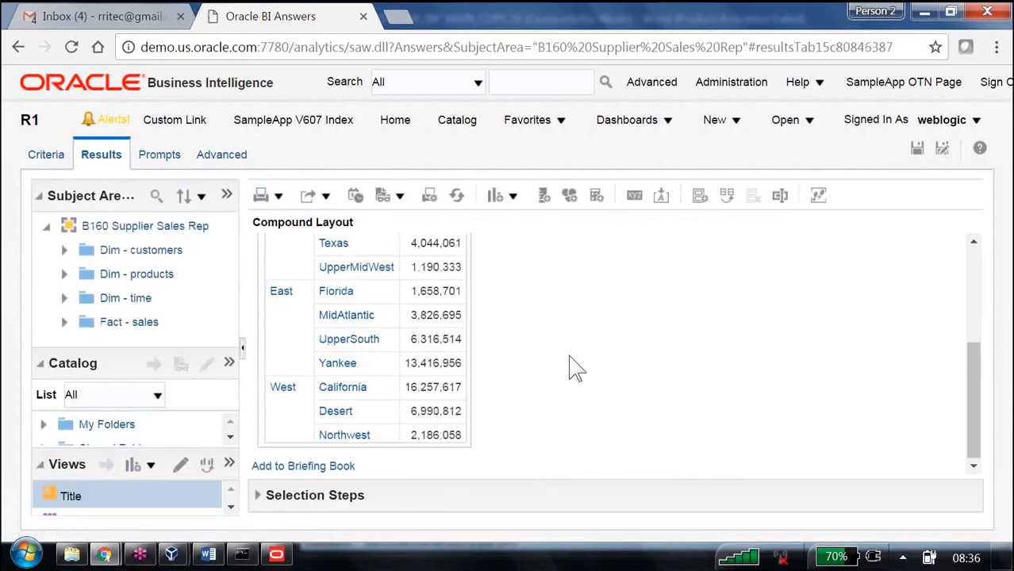
scroll(571, 363, up, 5)
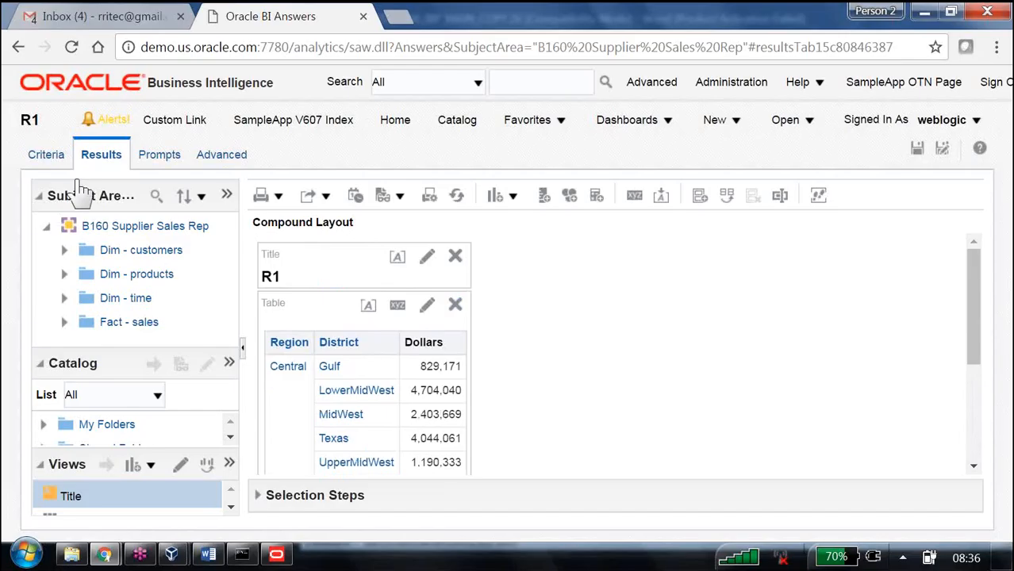
Step: Re-create the Region filter with the operator is prompted and save R1
click(56, 157)
click(417, 294)
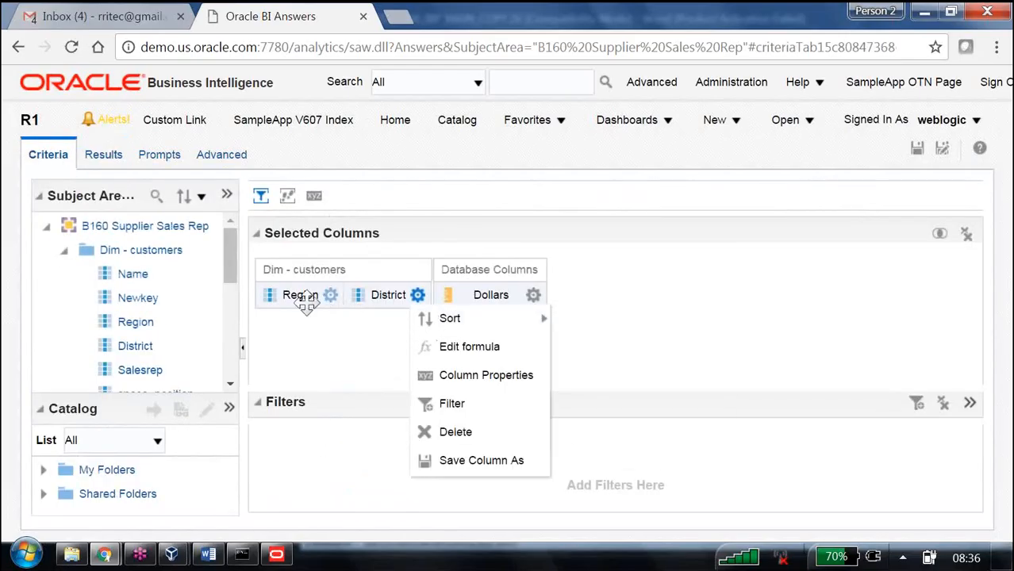
click(330, 295)
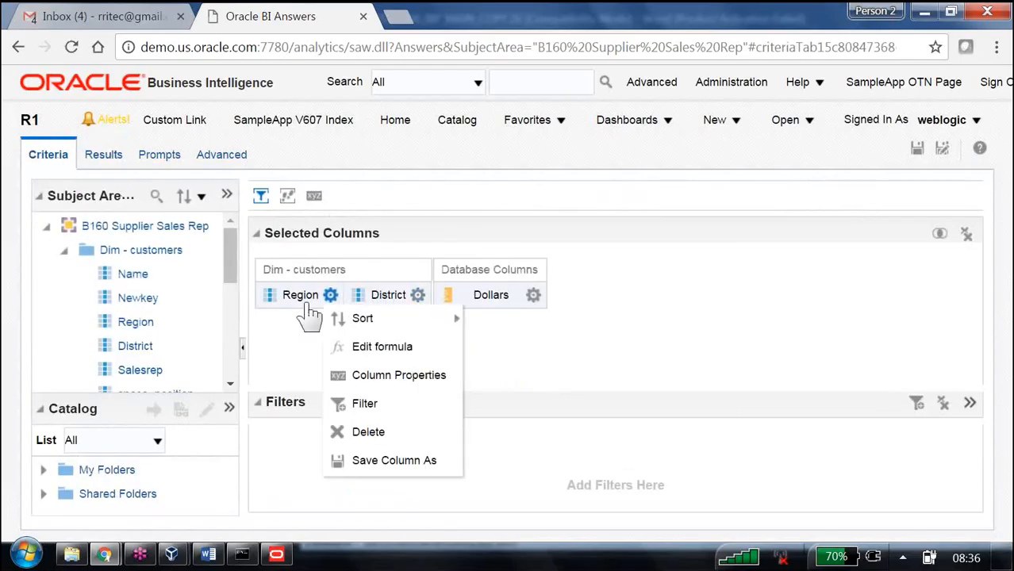
click(365, 406)
click(612, 226)
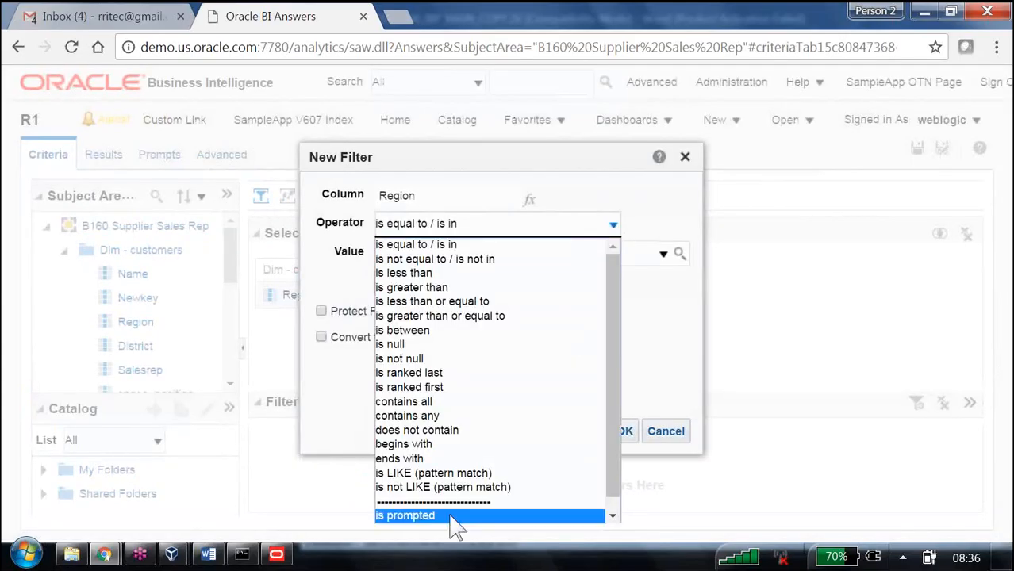
click(451, 517)
click(562, 432)
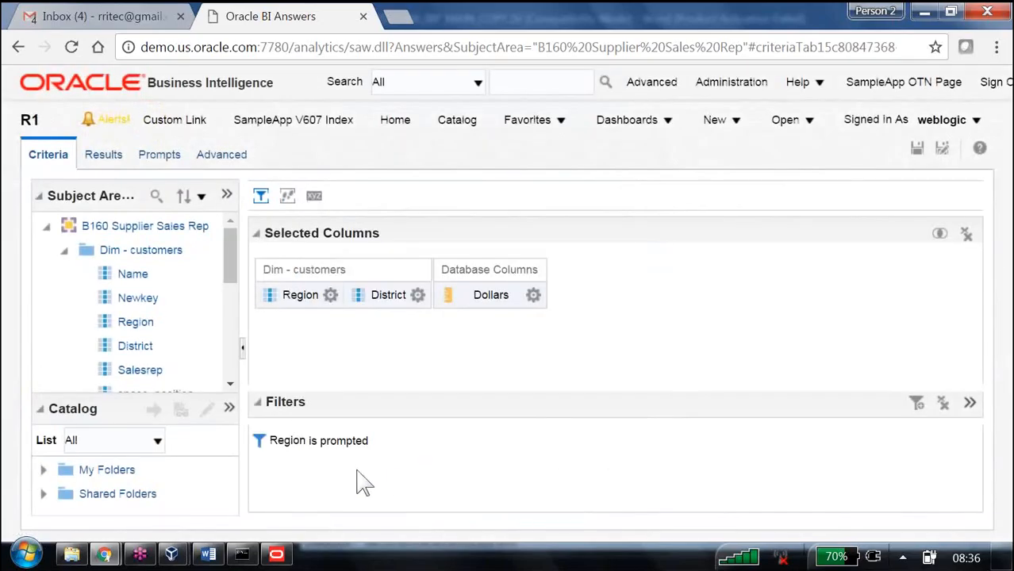
click(915, 149)
Step: Switch to the Word notes, read the steps for the R2 report, and return to the browser
key(alt+Tab)
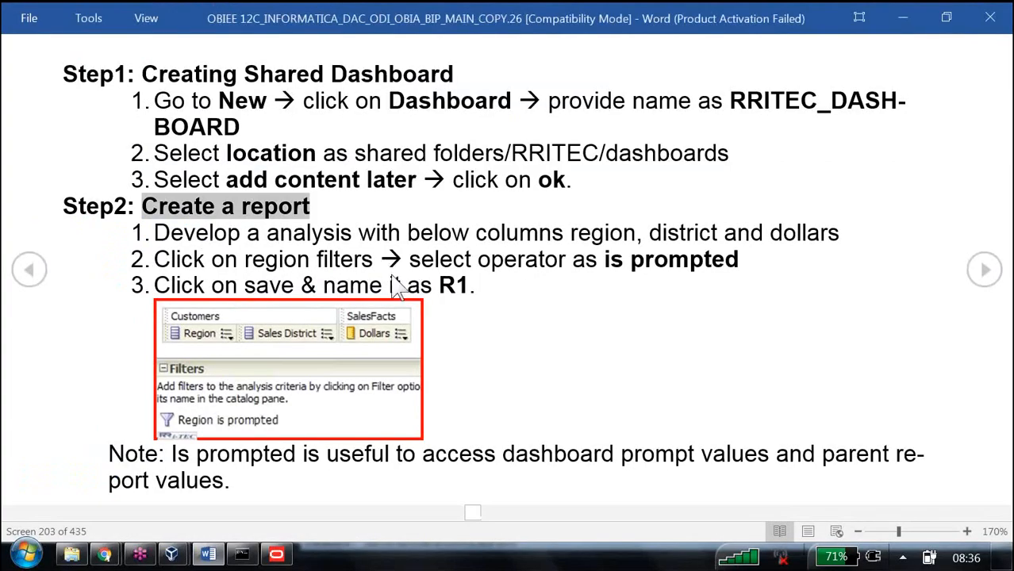
scroll(395, 291, down, 1)
drag(447, 154, 525, 154)
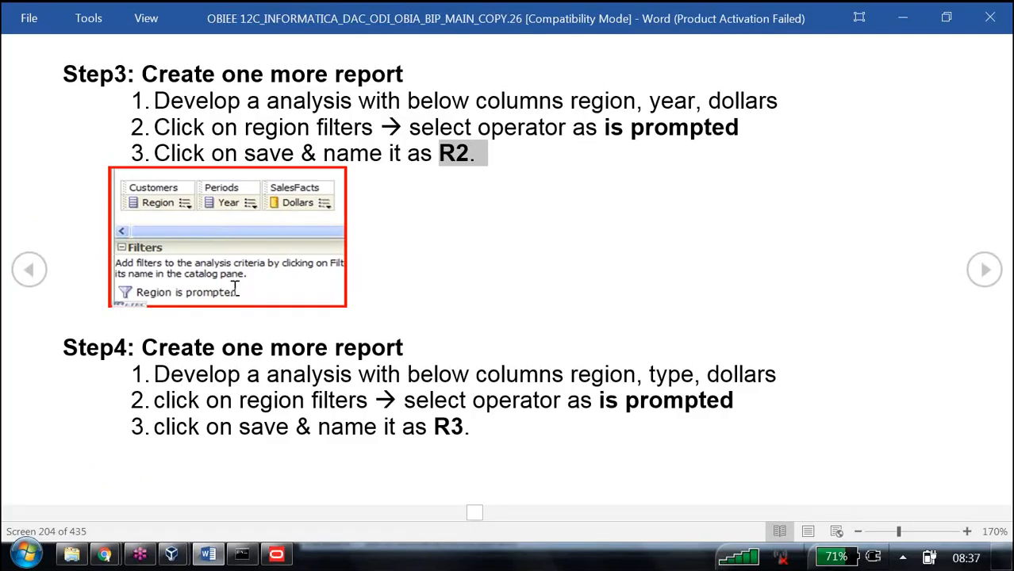
key(alt+Tab)
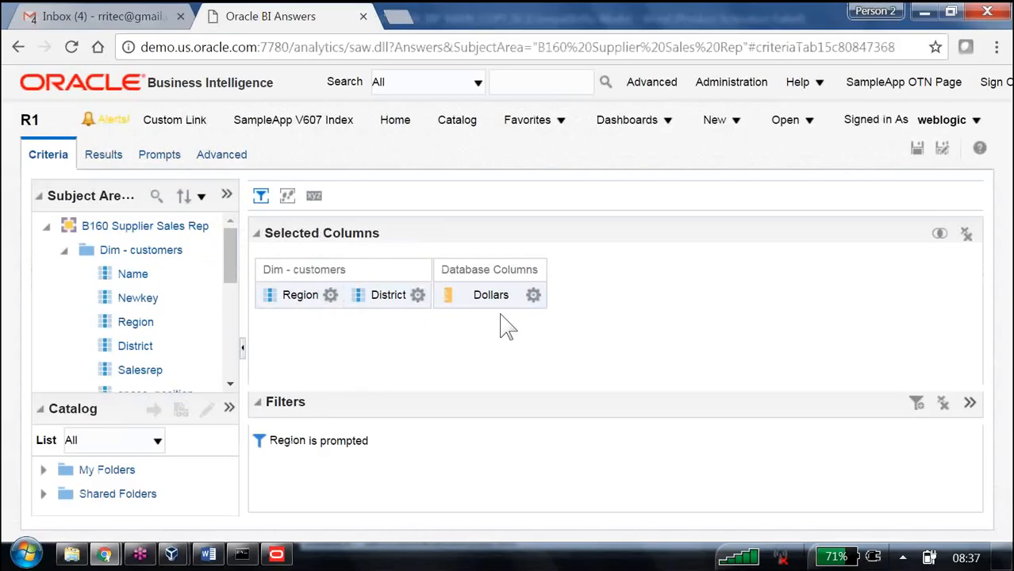
Step: Replace the District column with the Year column from Dim - time in the selected columns
click(418, 296)
click(456, 432)
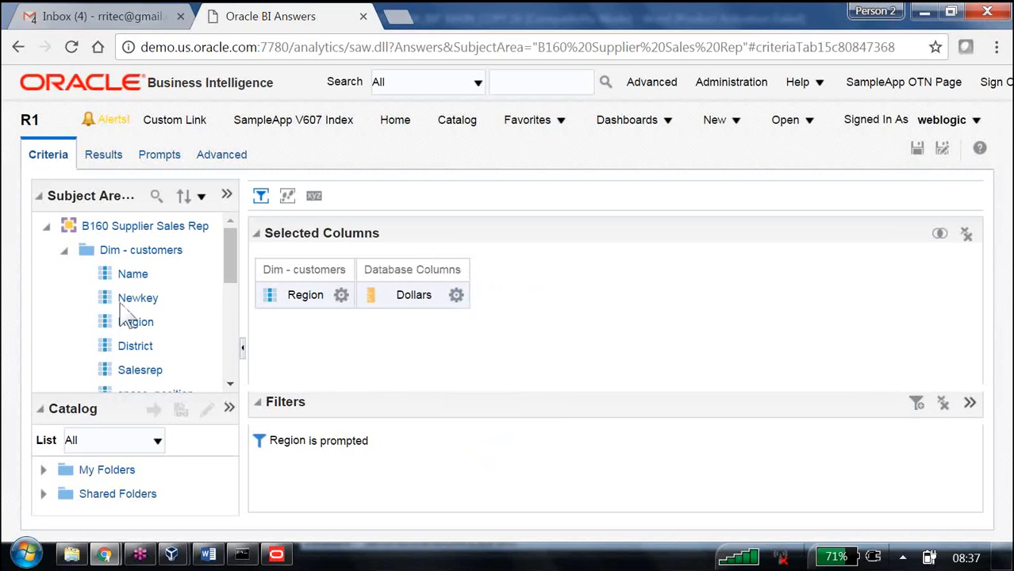
scroll(126, 317, down, 6)
scroll(89, 280, up, 4)
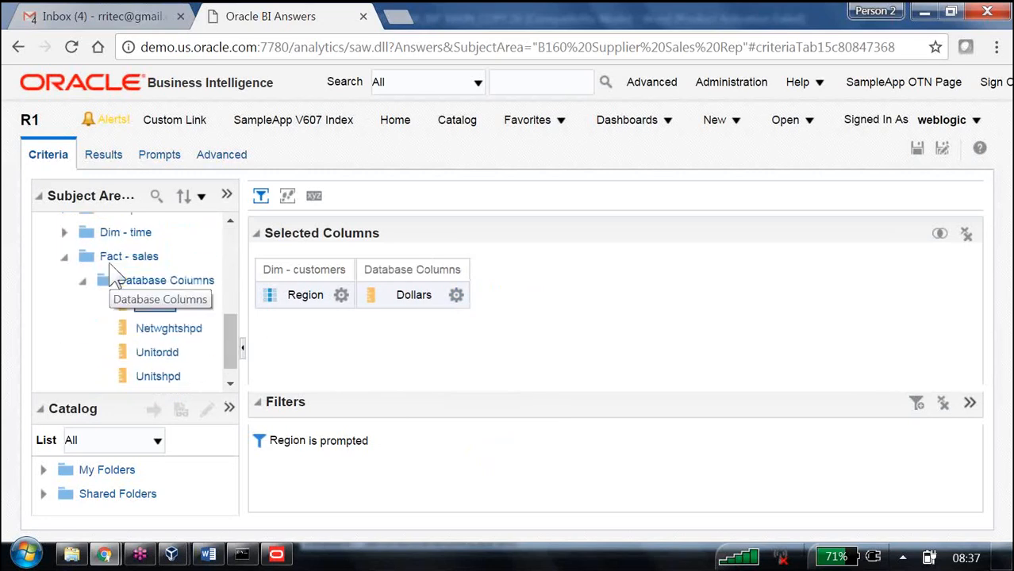
click(65, 303)
scroll(181, 301, down, 4)
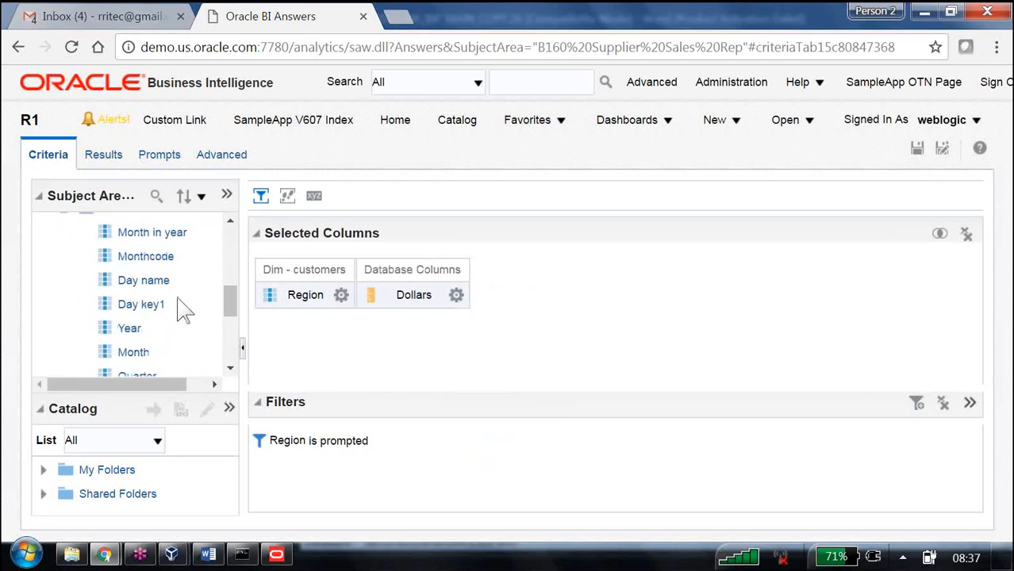
drag(131, 329, 340, 296)
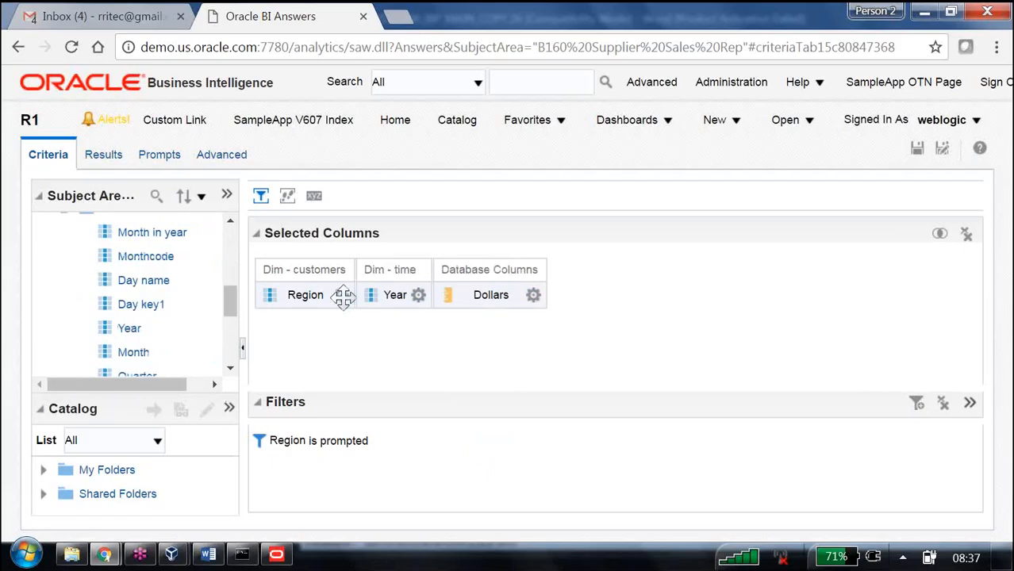
Step: Move the Year column before Dollars in the results table and save the analysis as R2 in /Shared Folders/B160
click(105, 157)
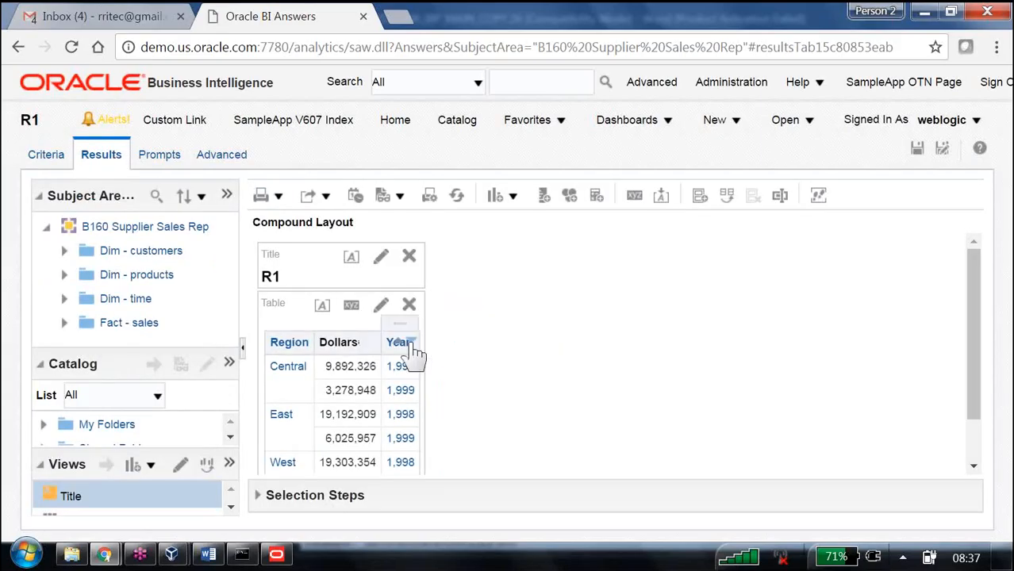
drag(407, 319, 331, 371)
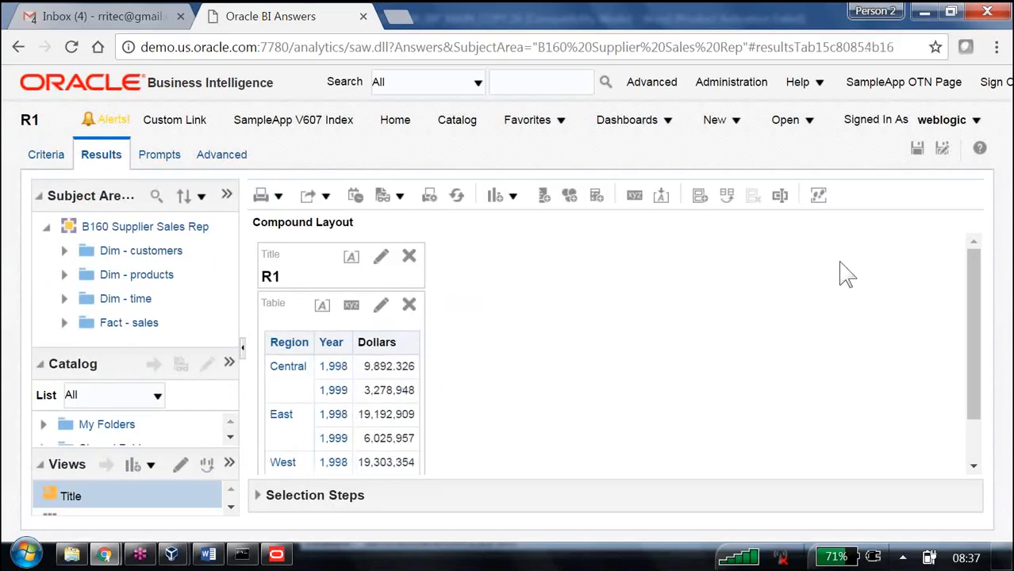
click(943, 150)
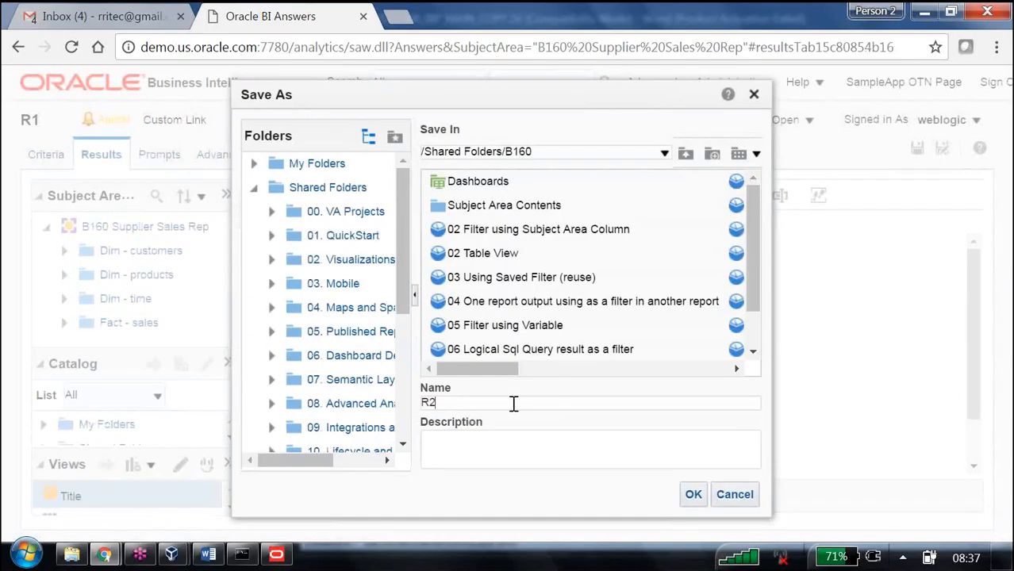
click(690, 494)
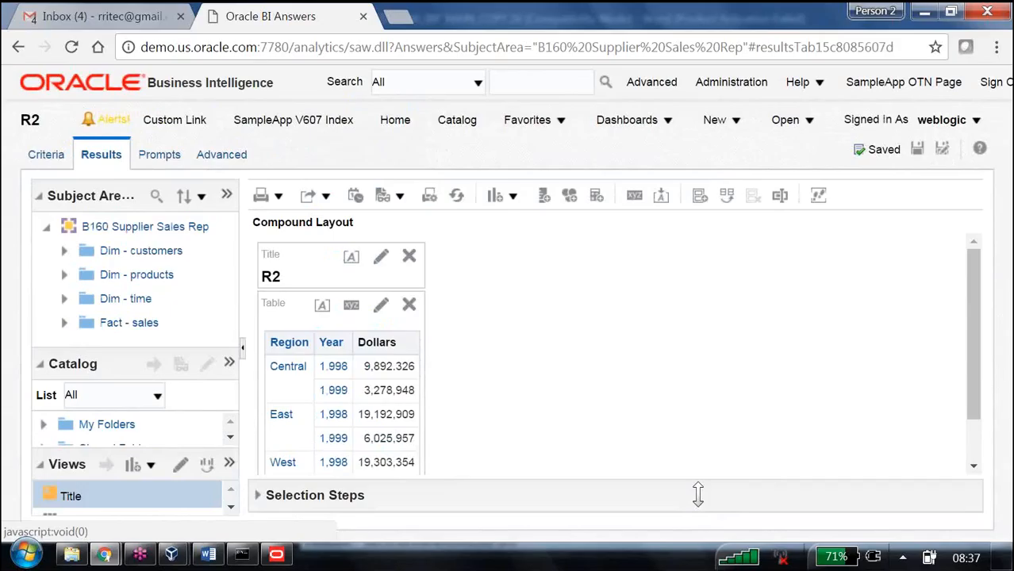
Step: Switch to the Word notes, read the steps for the R3 report, and return to the browser
key(alt+Tab)
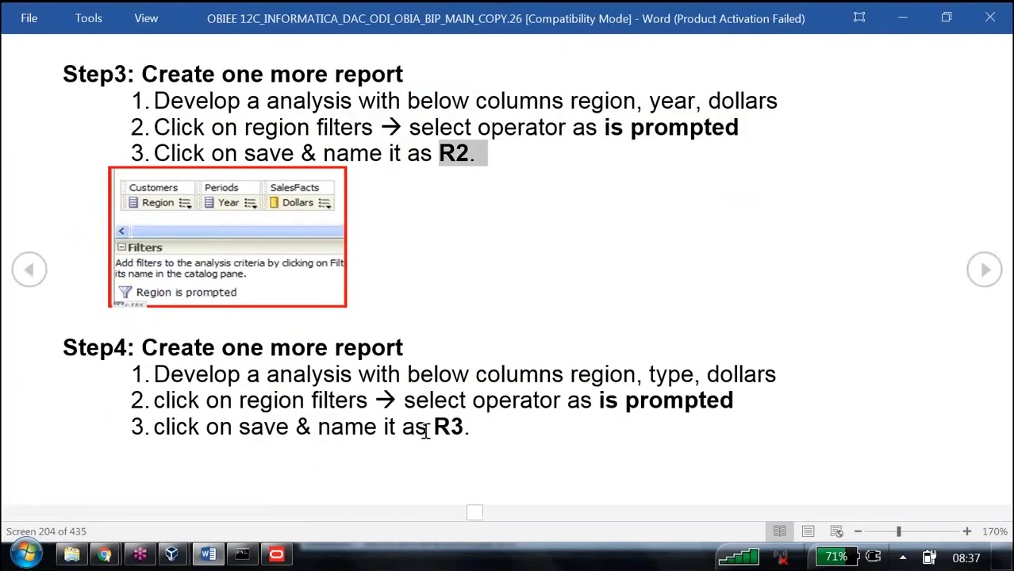
drag(426, 431, 492, 429)
scroll(494, 432, down, 1)
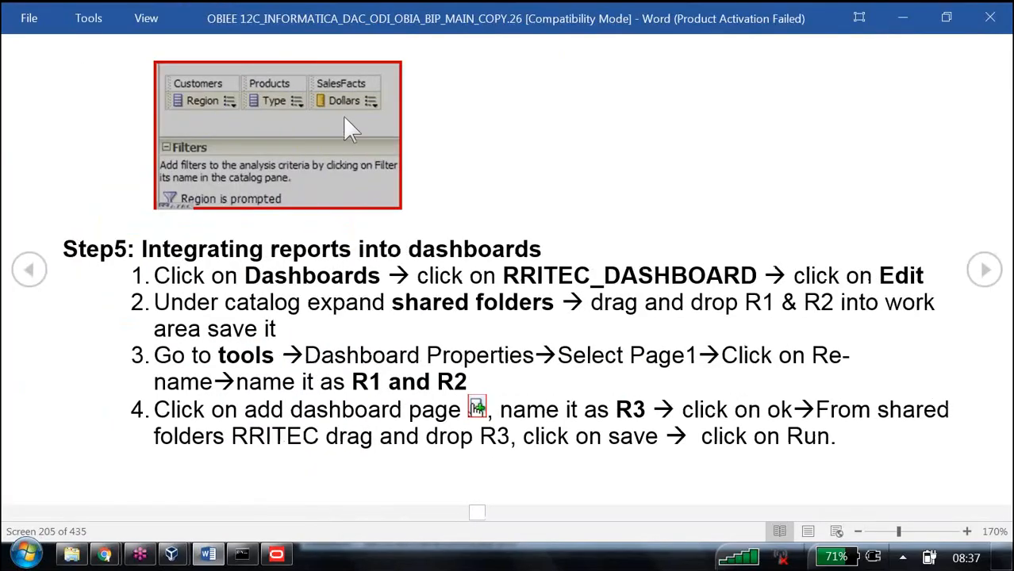
key(alt+Tab)
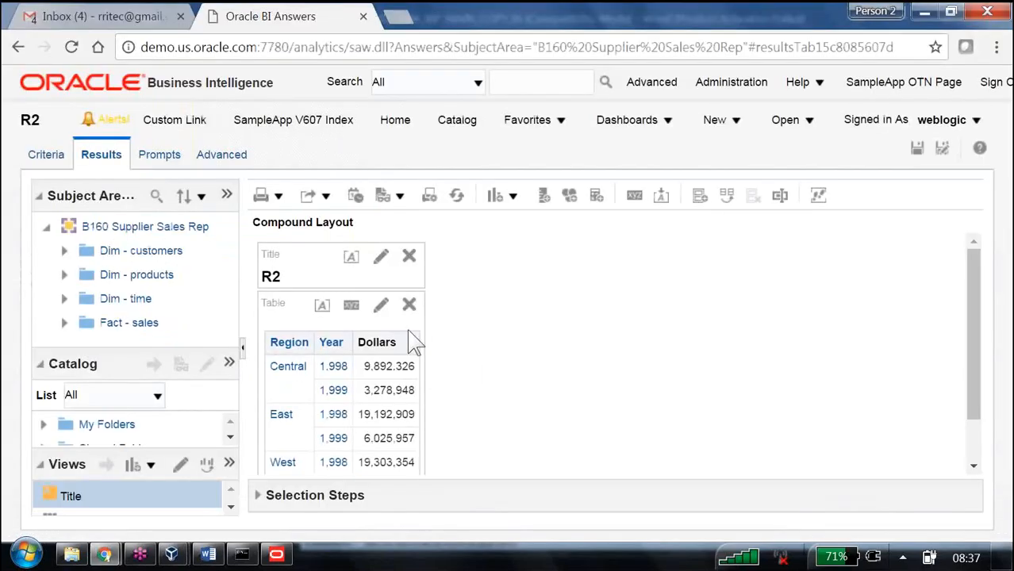
Step: Replace the Year column with the ITEMTYPE column from Dim - products in the selected columns
click(59, 165)
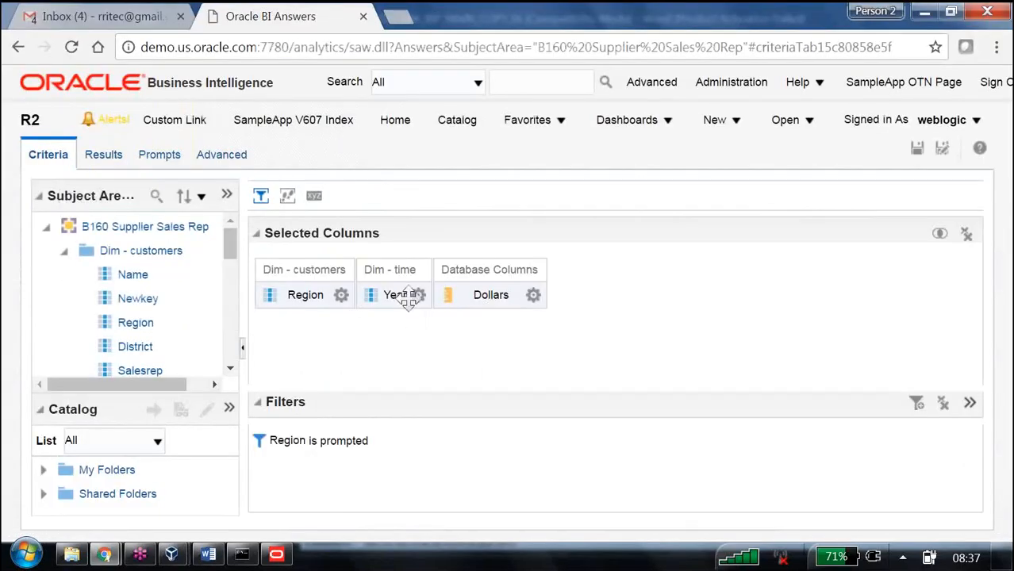
click(418, 296)
click(468, 433)
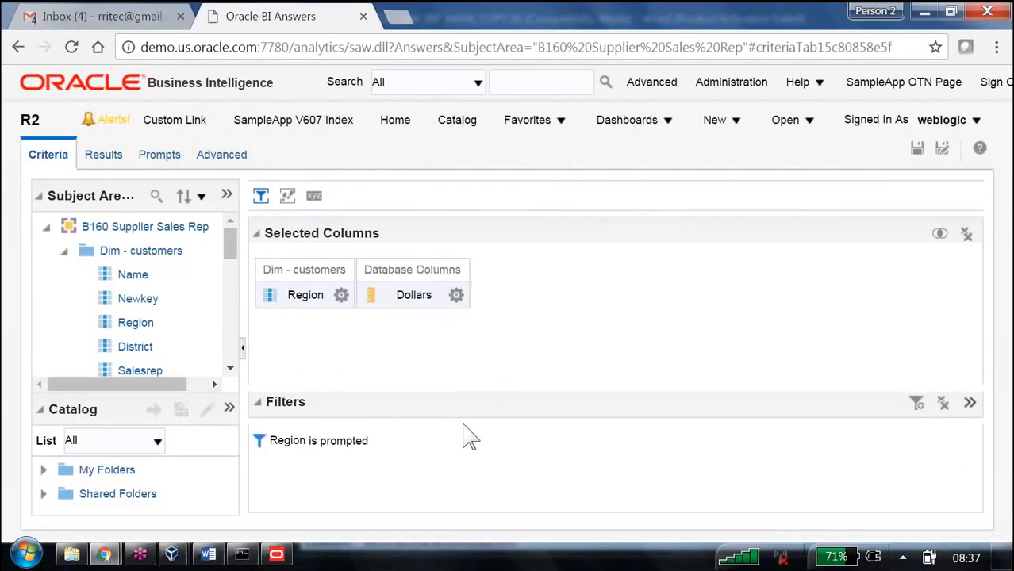
click(64, 252)
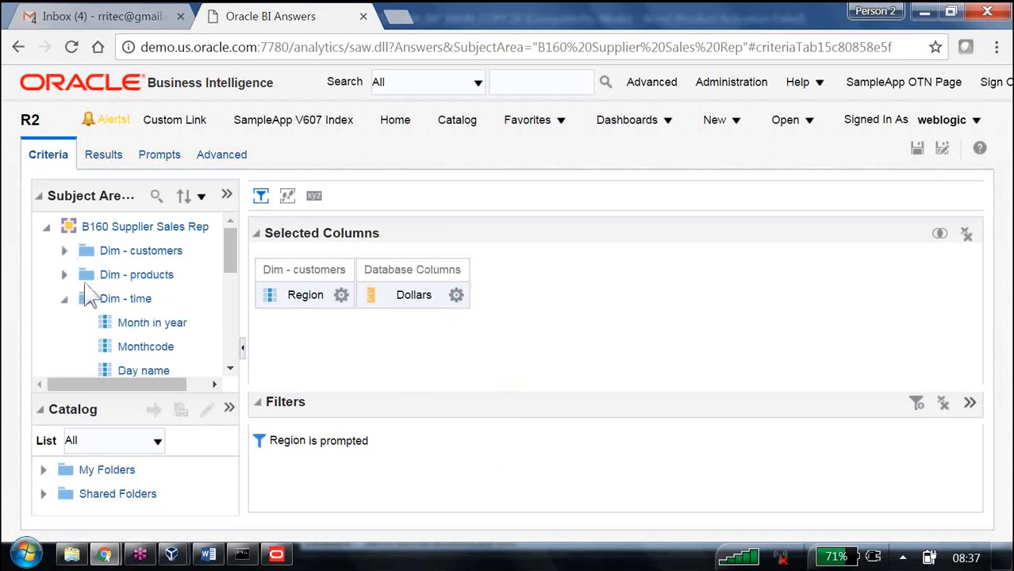
click(64, 275)
scroll(162, 329, down, 3)
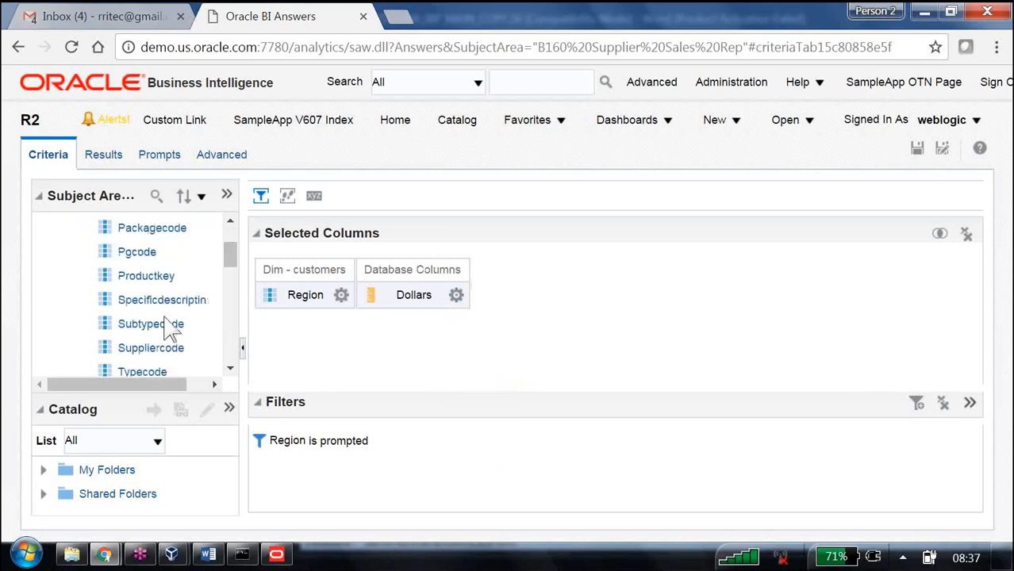
scroll(169, 329, down, 3)
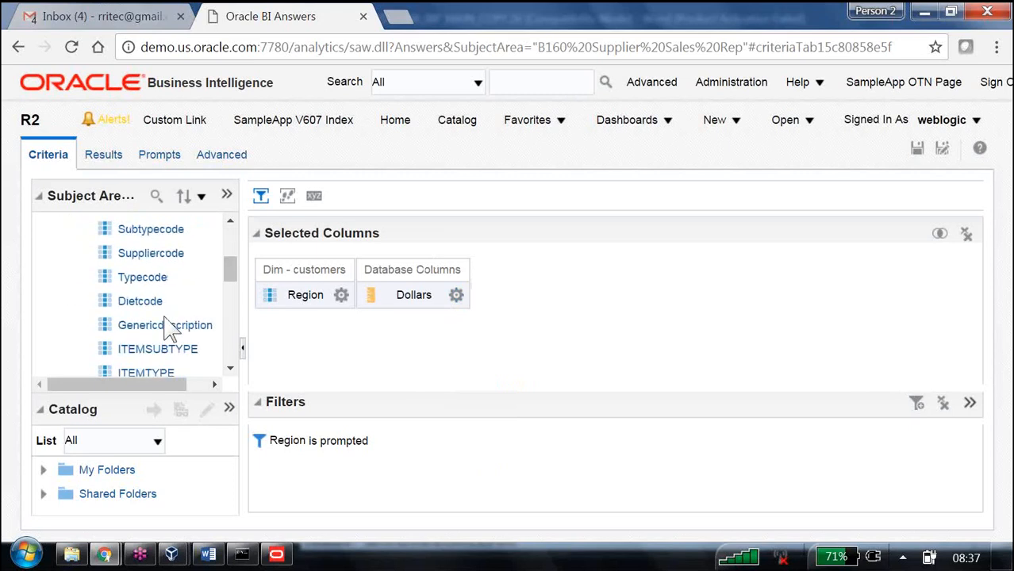
drag(170, 374, 302, 291)
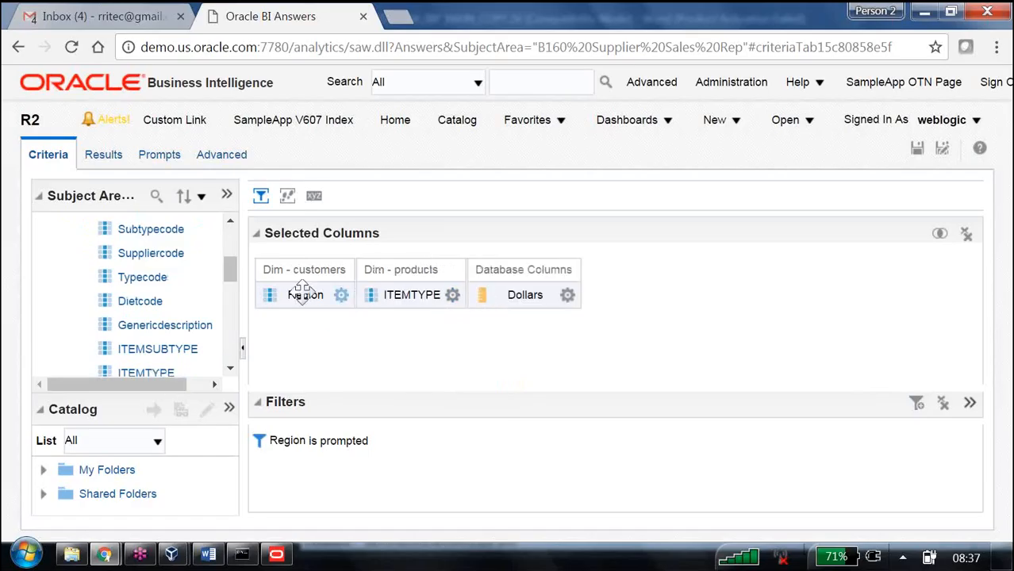
Step: Move ITEMTYPE before Dollars in the results table and save the analysis as R3 in /Shared Folders/B160
click(115, 161)
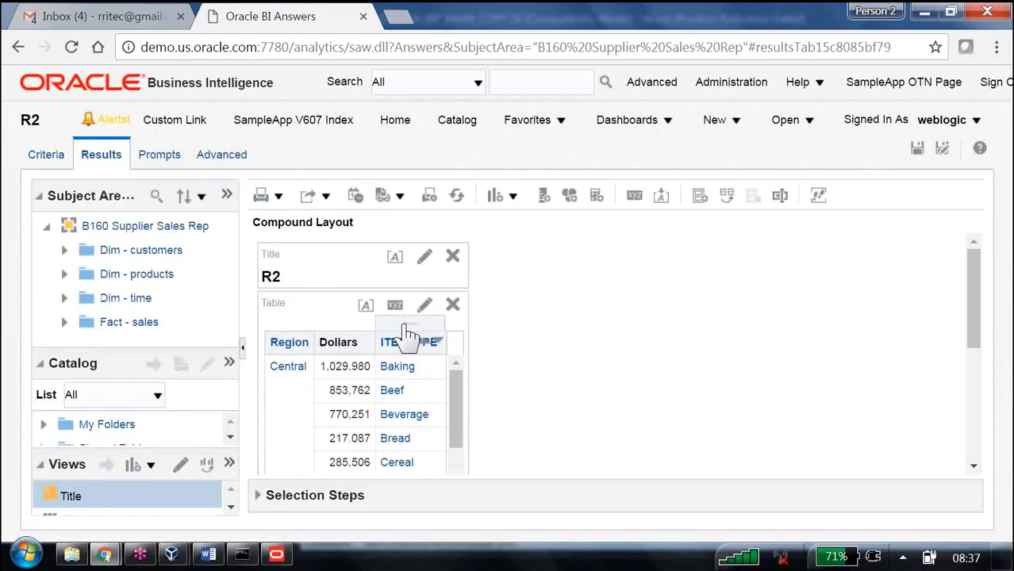
drag(409, 331, 338, 366)
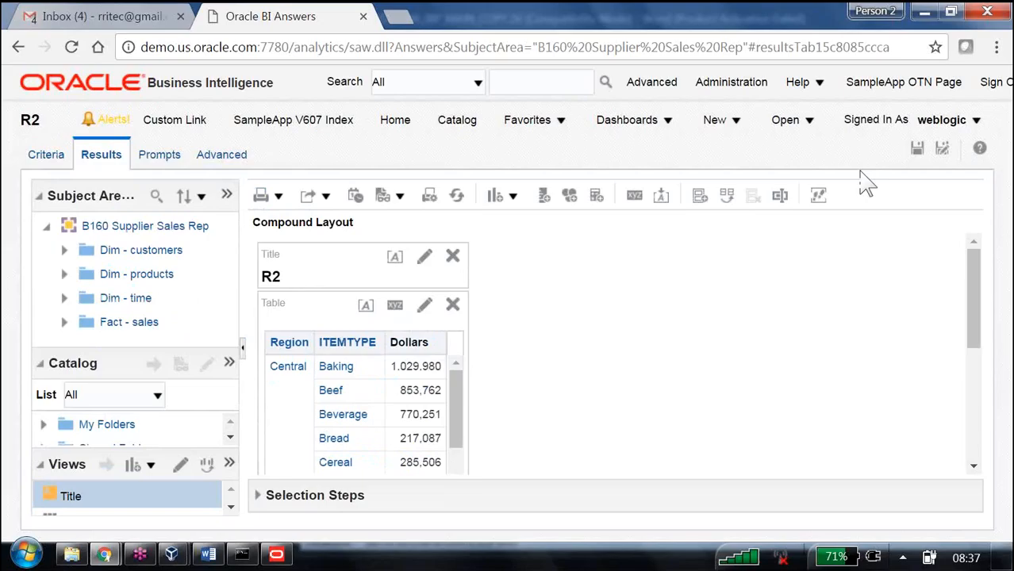
click(941, 150)
click(484, 404)
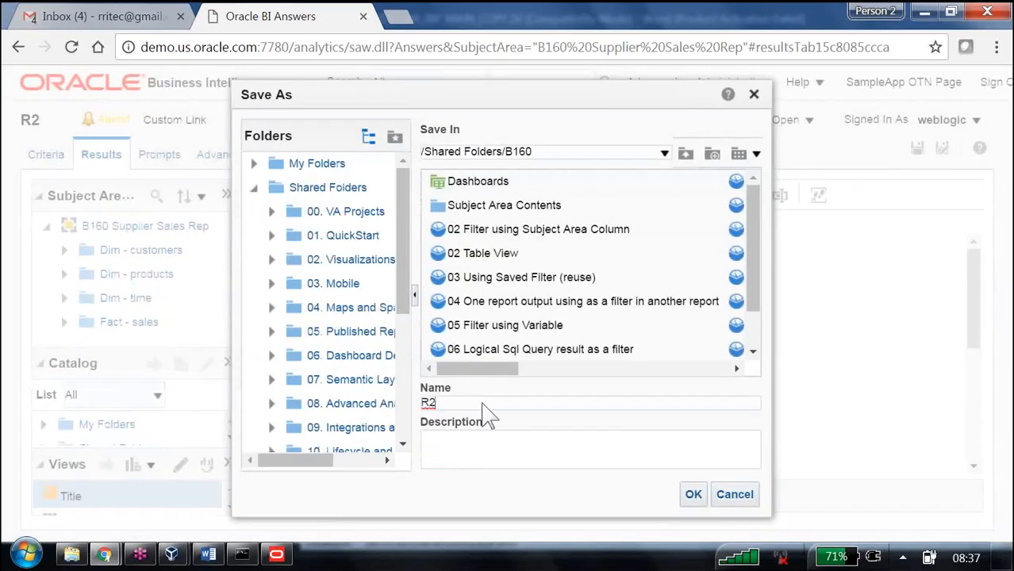
key(Return)
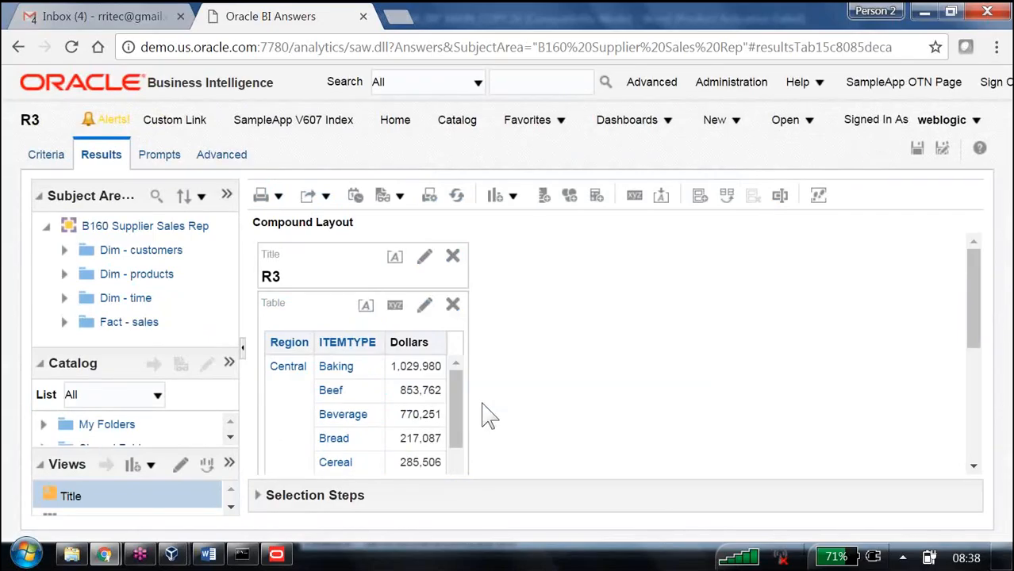
Step: Switch to the Word notes, read the dashboard integration steps, and return to the browser
key(alt+Tab)
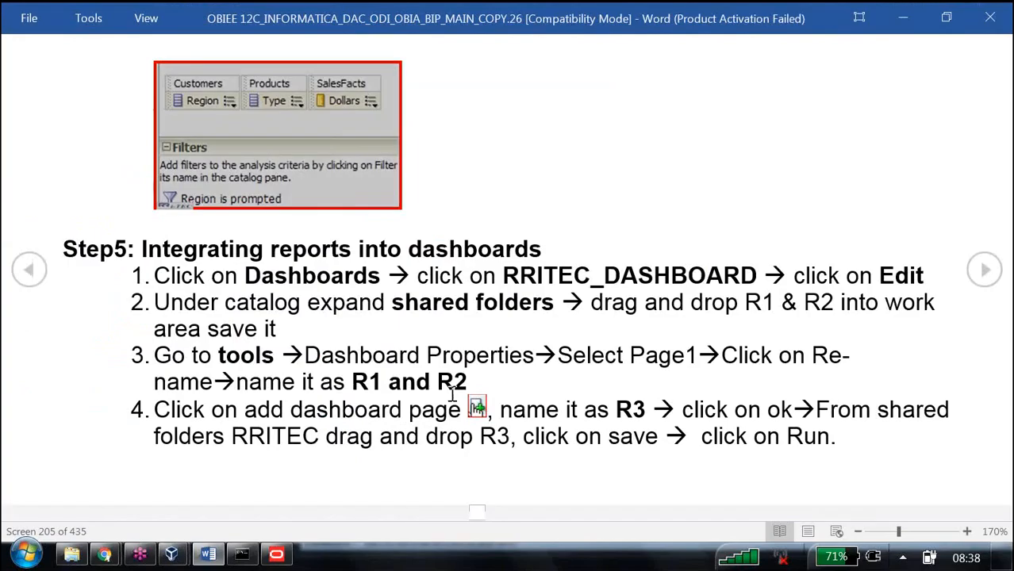
drag(208, 254, 520, 270)
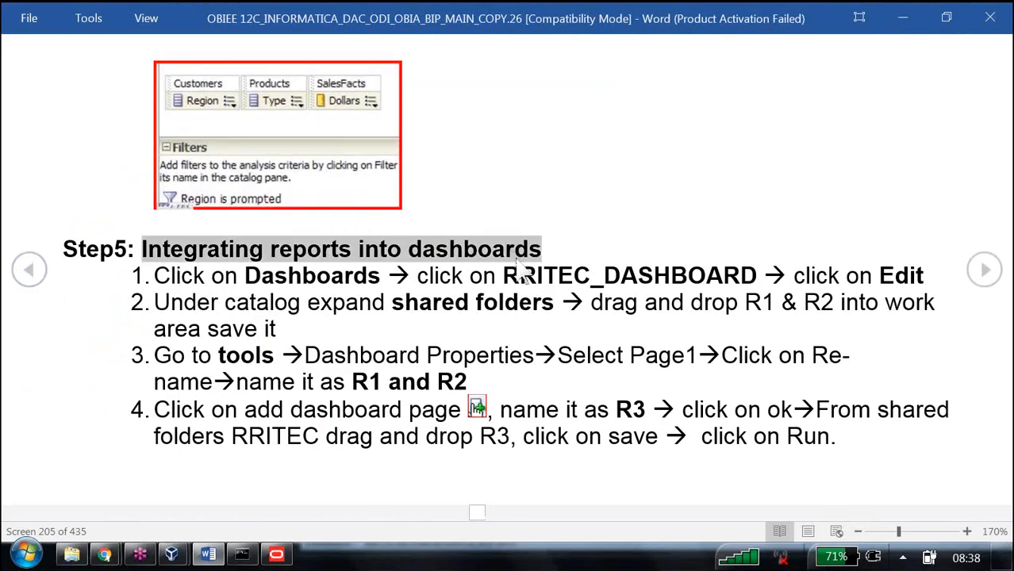
drag(156, 276, 920, 275)
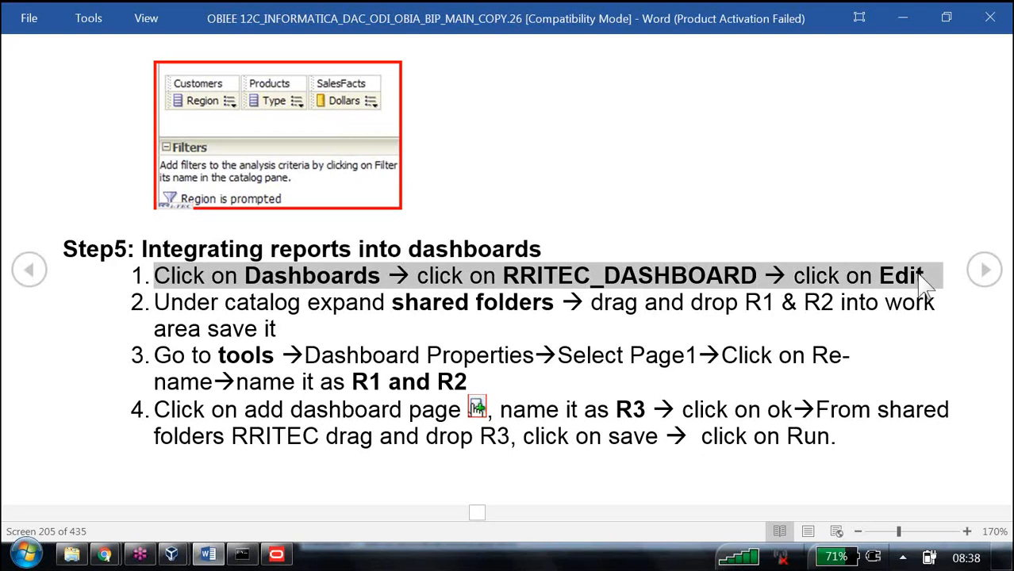
key(alt+Tab)
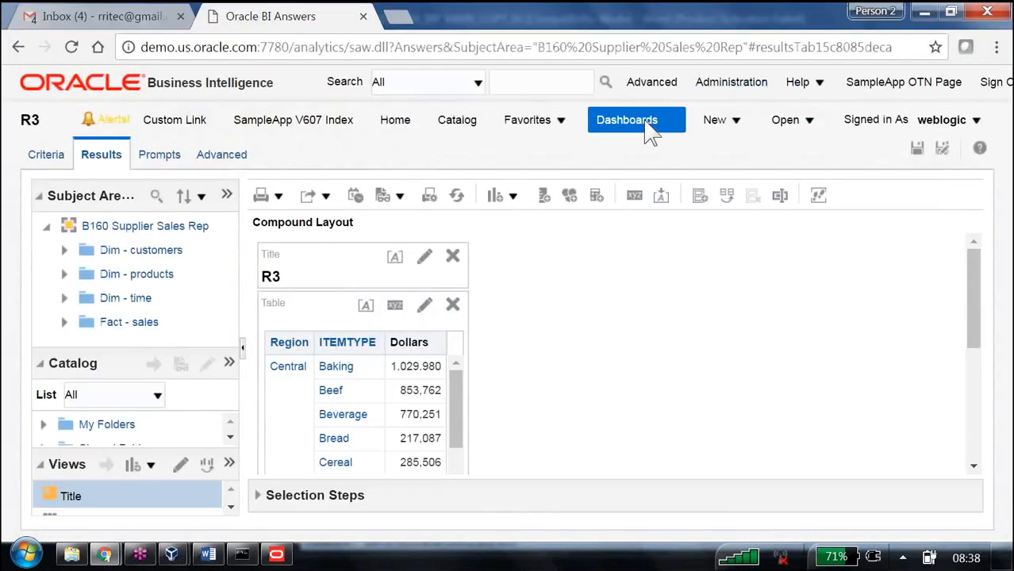
Step: Open B160_Shared_Dashboard from the B160 dashboards and switch it into edit mode
click(649, 133)
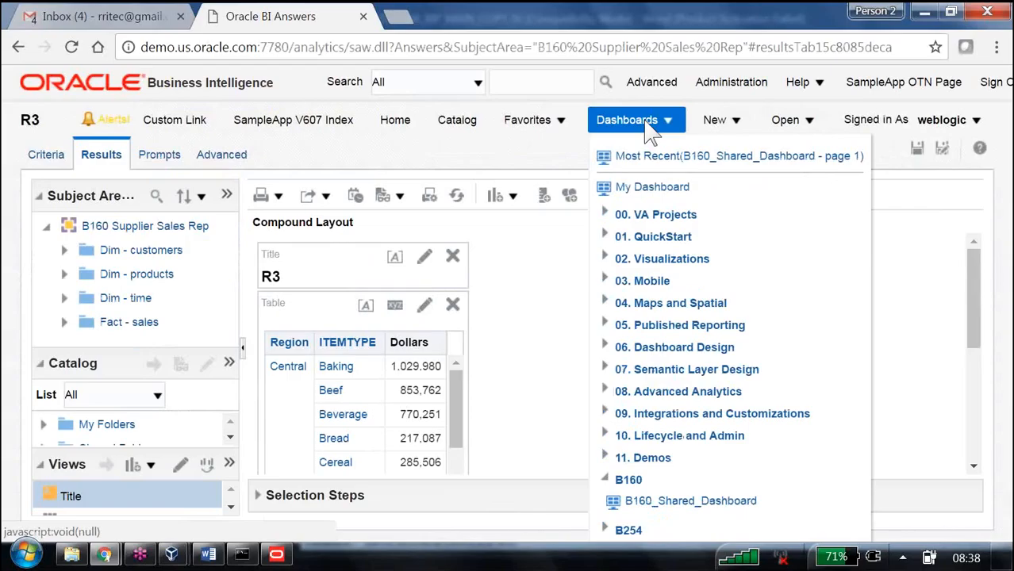
click(668, 506)
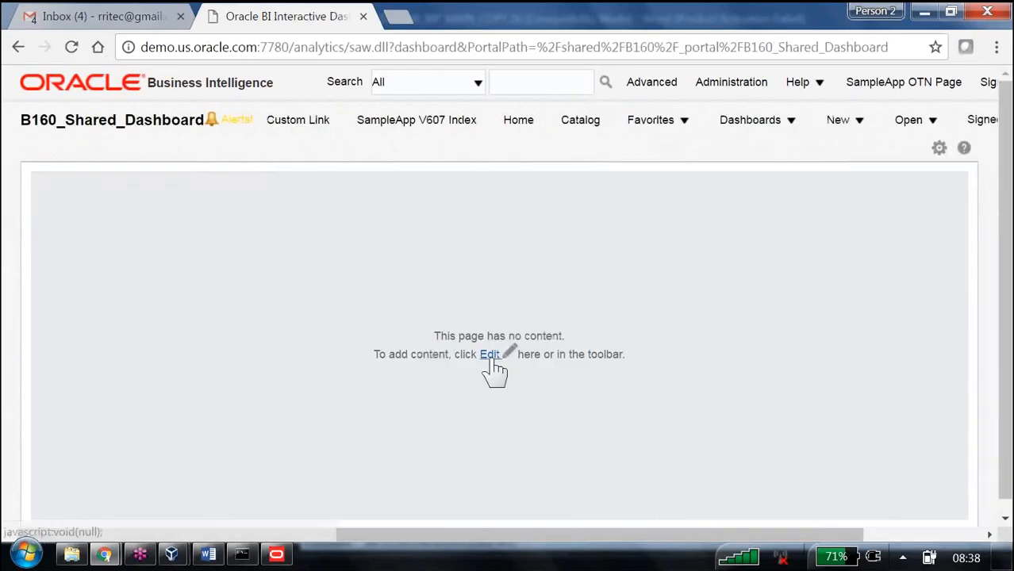
click(940, 149)
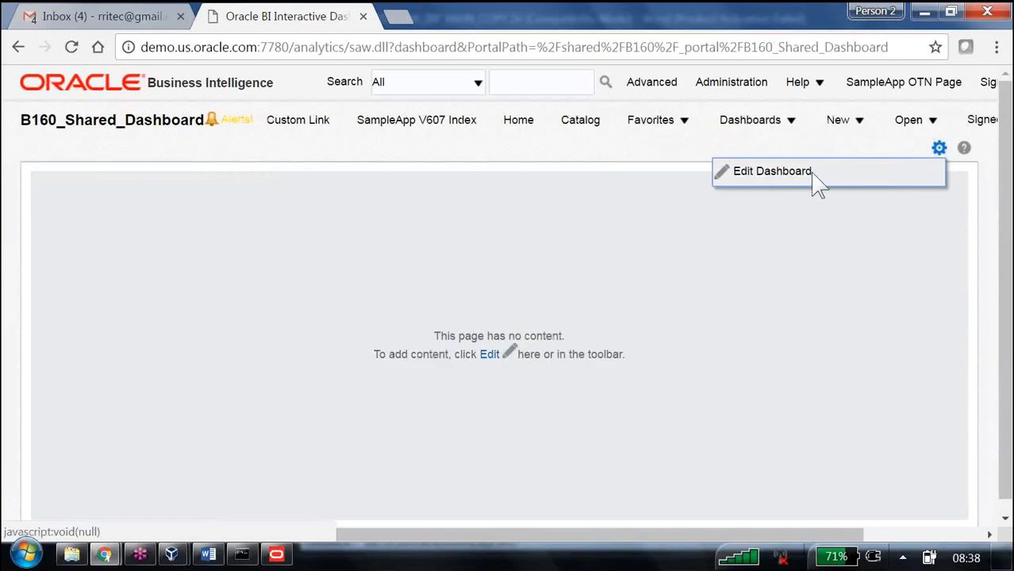
click(817, 183)
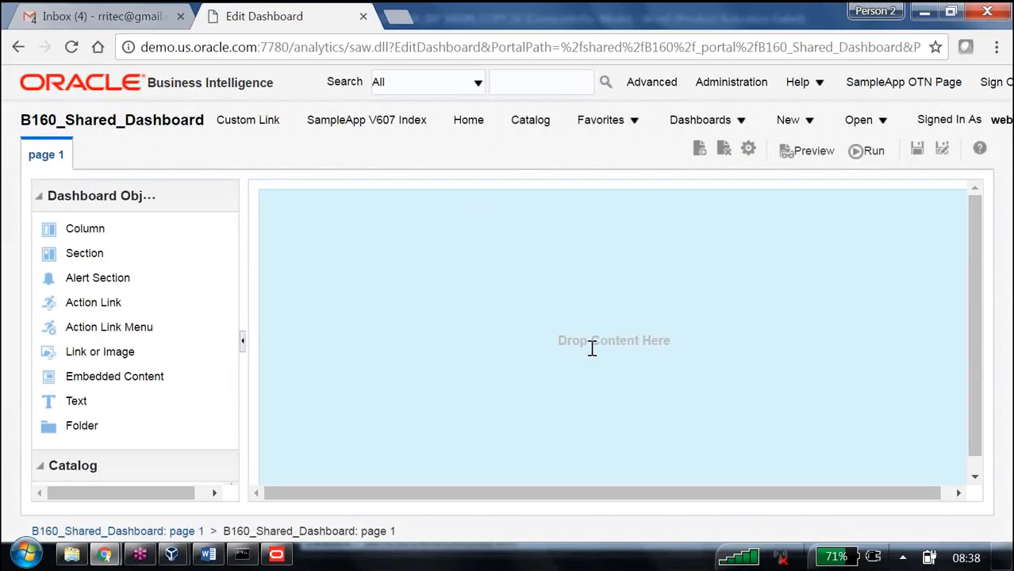
key(F11)
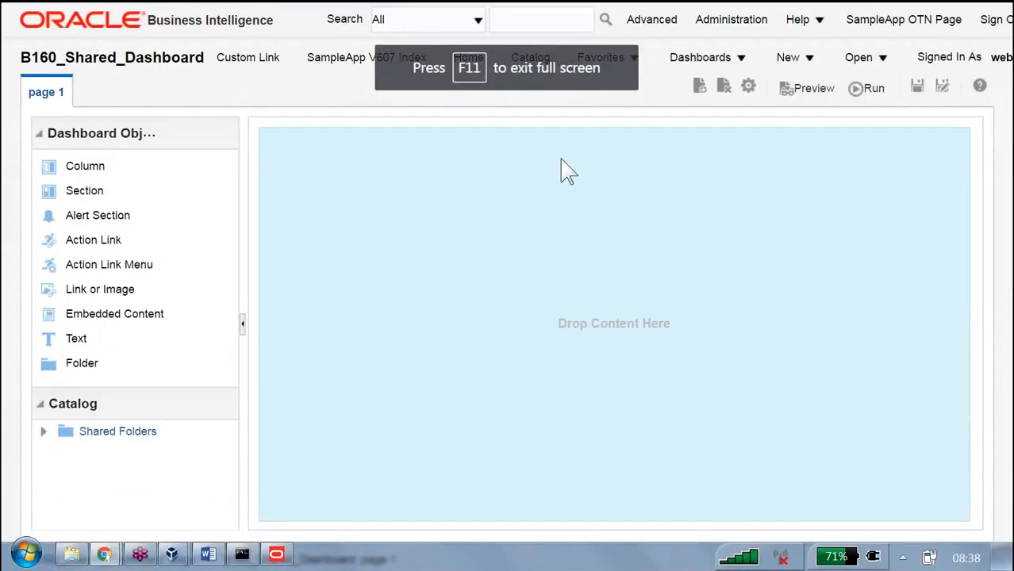
mouse_move(155, 200)
mouse_down()
mouse_move(159, 242)
mouse_move(124, 234)
mouse_move(217, 210)
mouse_move(164, 184)
mouse_up()
drag(59, 144, 156, 144)
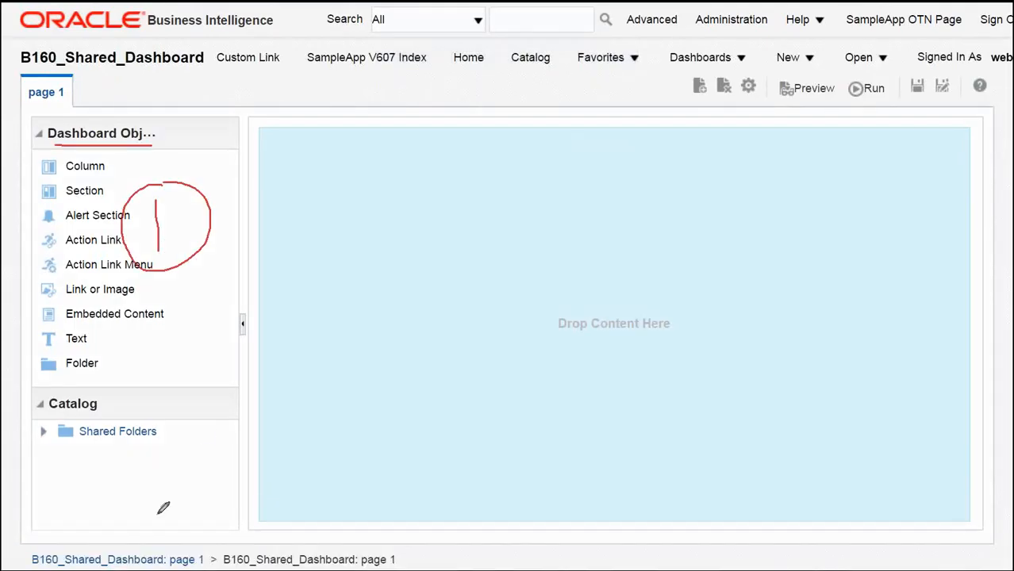
mouse_move(111, 480)
mouse_down()
mouse_move(127, 465)
mouse_move(118, 507)
mouse_move(149, 498)
mouse_up()
mouse_move(152, 451)
mouse_down()
mouse_move(94, 480)
mouse_move(138, 450)
mouse_up()
drag(46, 413, 88, 406)
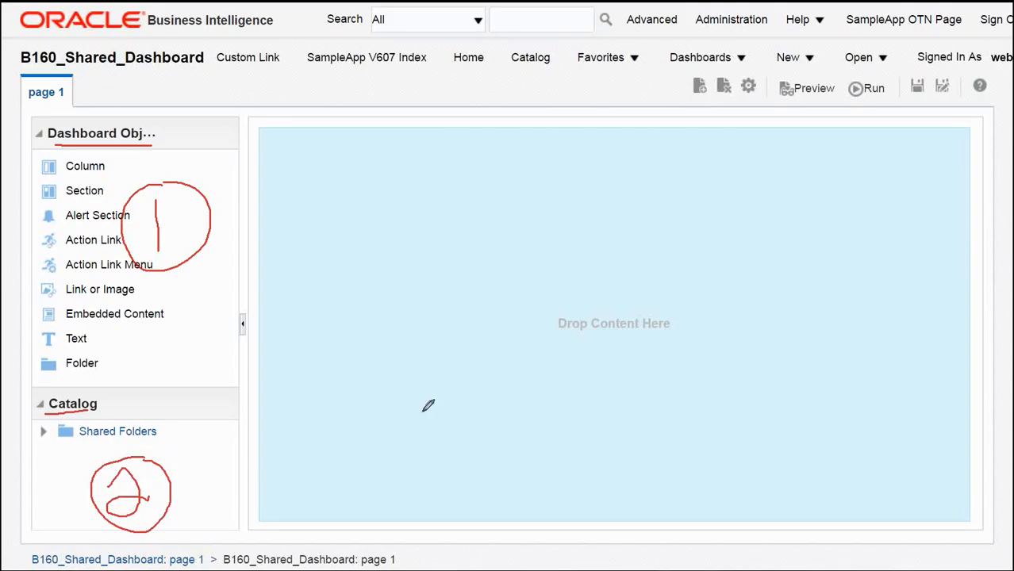
mouse_move(480, 290)
mouse_down()
mouse_move(495, 298)
mouse_move(468, 336)
mouse_up()
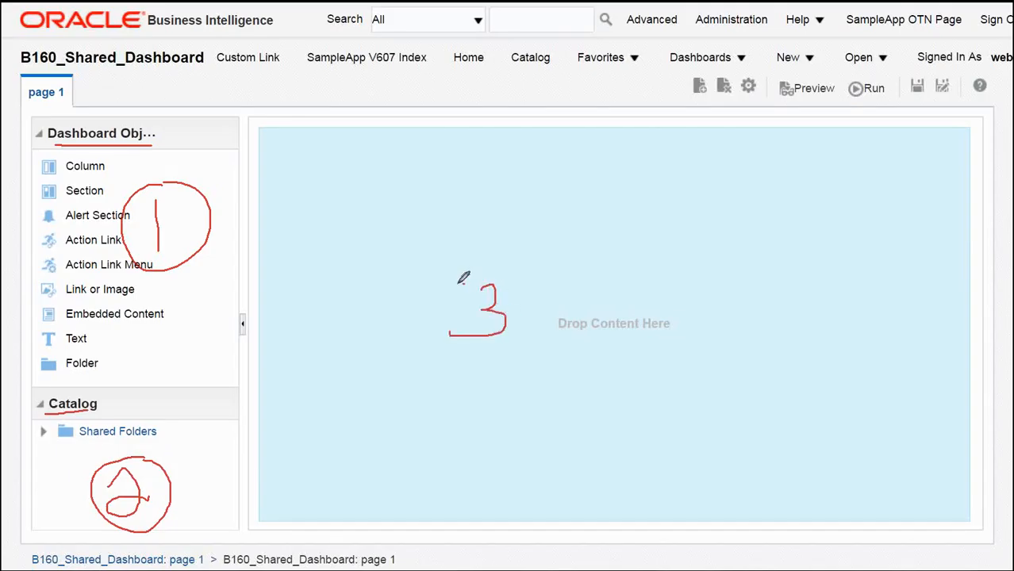
mouse_move(433, 282)
mouse_down()
mouse_move(537, 283)
mouse_move(432, 278)
mouse_up()
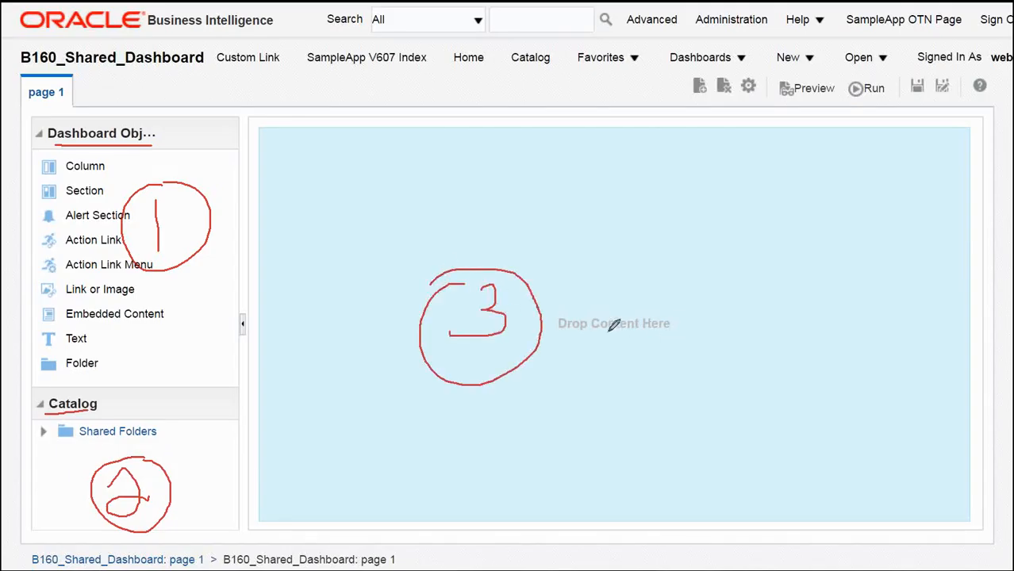
drag(593, 333, 645, 330)
mouse_move(209, 234)
mouse_down()
mouse_move(370, 294)
mouse_move(369, 279)
mouse_move(376, 319)
mouse_up()
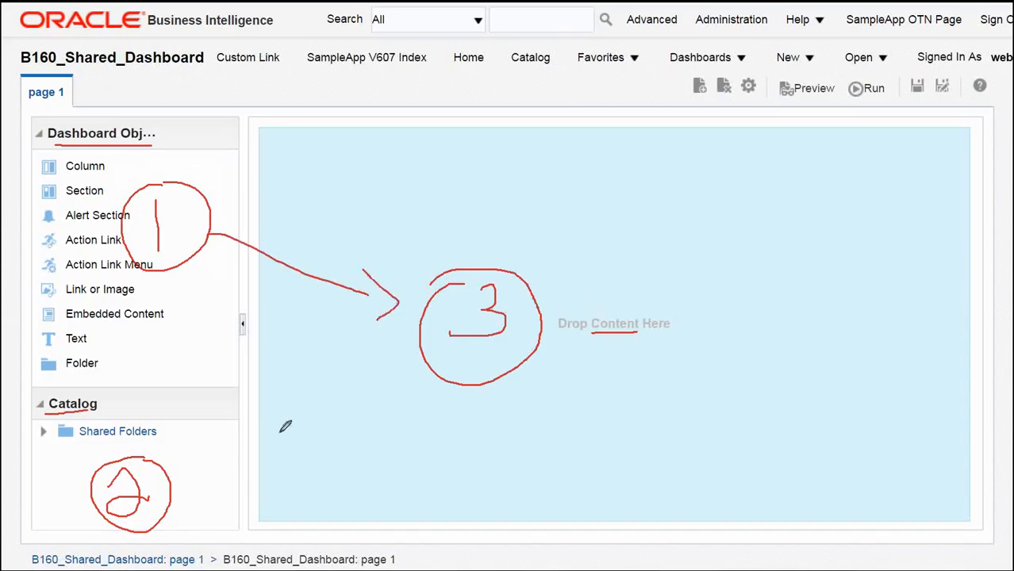
mouse_move(171, 485)
mouse_down()
mouse_move(364, 368)
mouse_move(362, 381)
mouse_up()
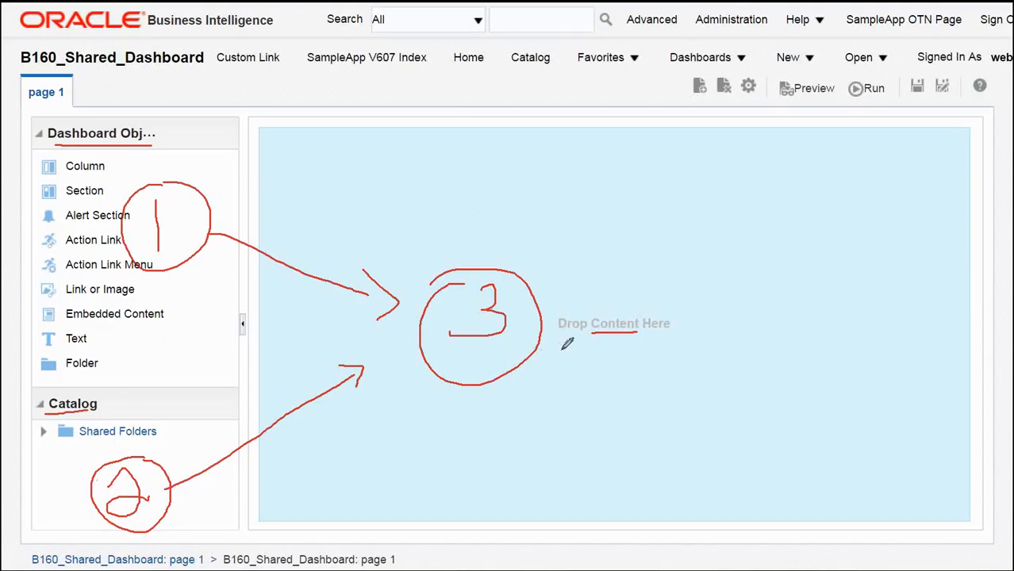
mouse_move(689, 76)
mouse_down()
mouse_move(691, 101)
mouse_move(956, 103)
mouse_move(989, 101)
mouse_move(991, 73)
mouse_move(690, 75)
mouse_up()
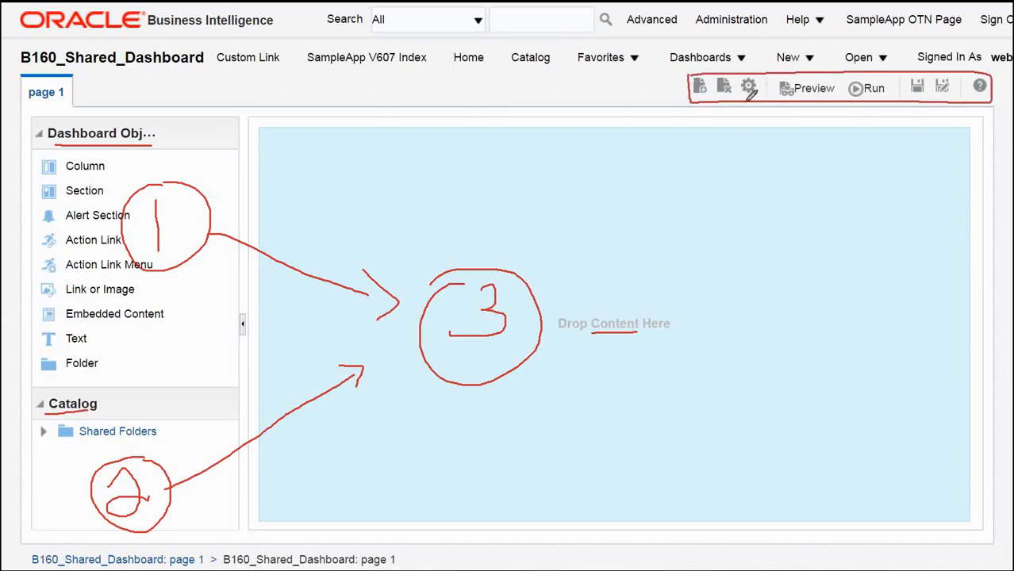
drag(745, 103, 727, 175)
mouse_move(781, 156)
mouse_down()
mouse_move(799, 183)
mouse_move(824, 189)
mouse_move(833, 213)
mouse_up()
mouse_move(806, 125)
mouse_down()
mouse_move(786, 201)
mouse_move(846, 141)
mouse_move(807, 124)
mouse_up()
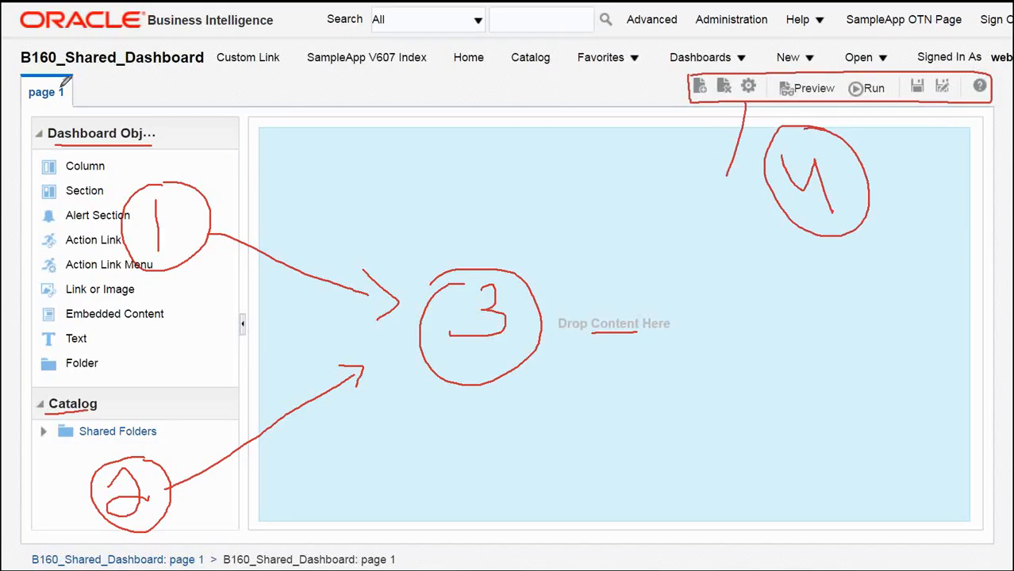
mouse_move(30, 70)
mouse_down()
mouse_move(63, 99)
mouse_move(56, 70)
mouse_up()
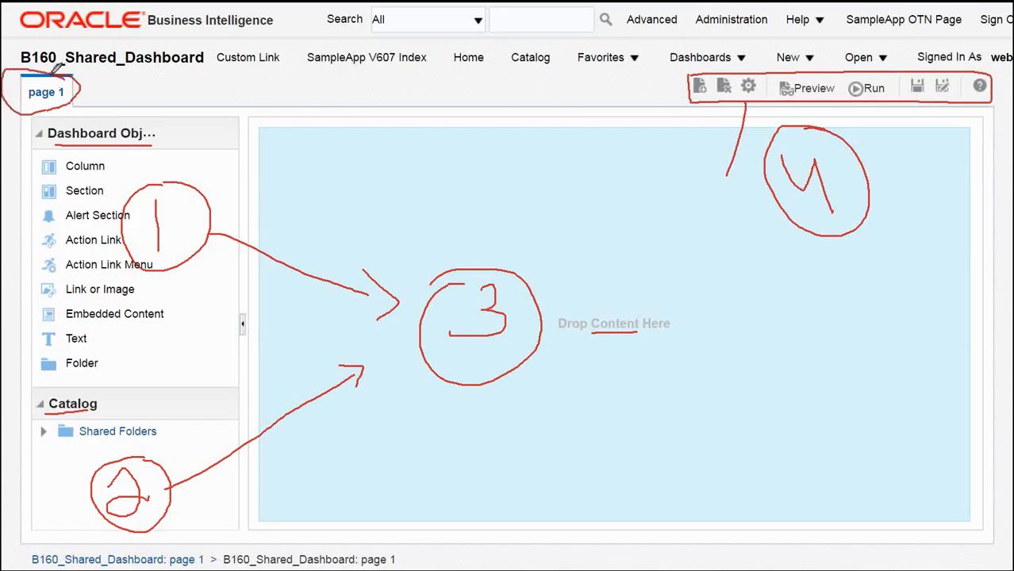
Step: Rename the dashboard's first page to Report 1 and Report 2 in the dashboard properties
click(748, 87)
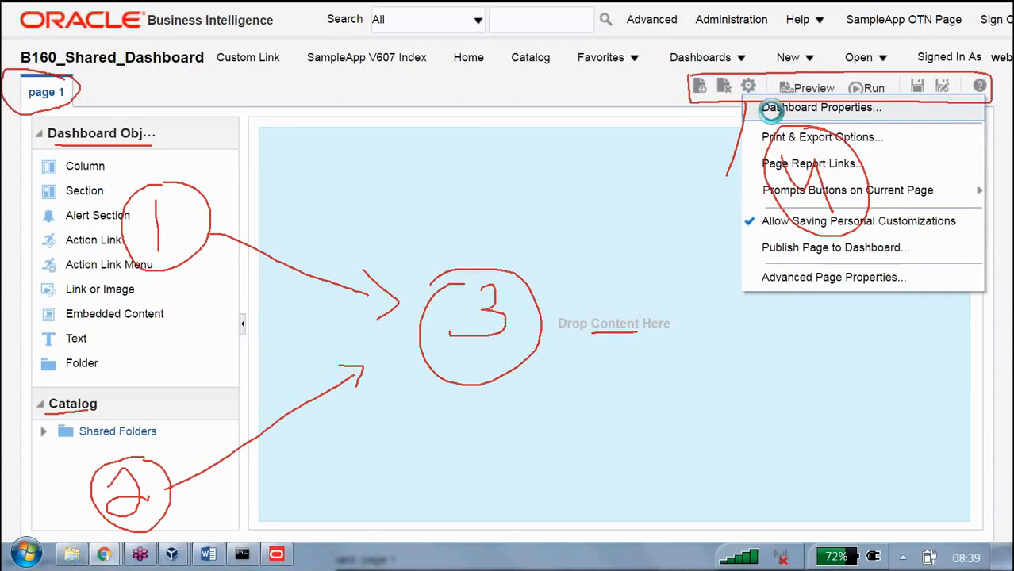
click(775, 109)
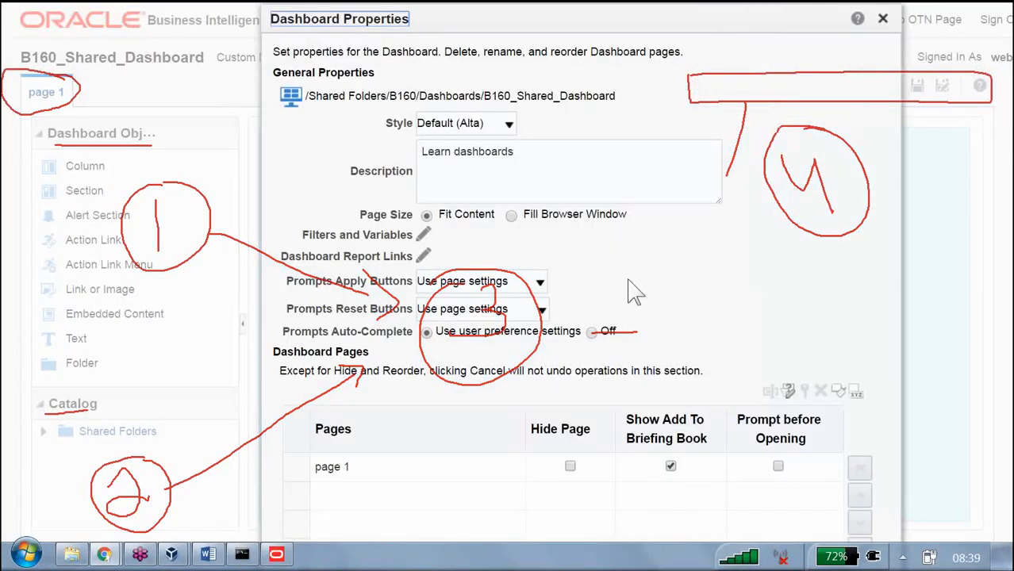
click(348, 468)
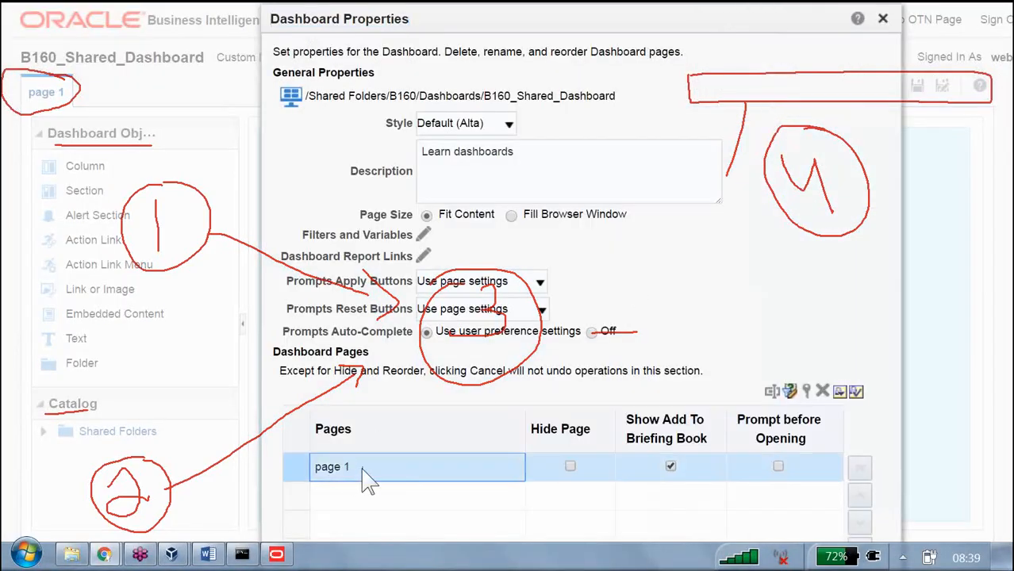
click(771, 392)
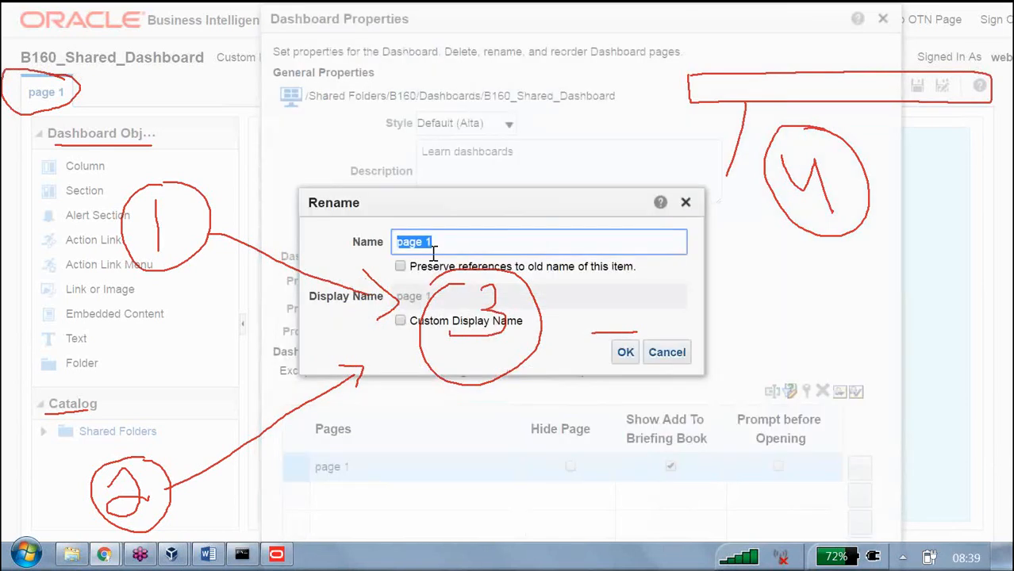
text(Report)
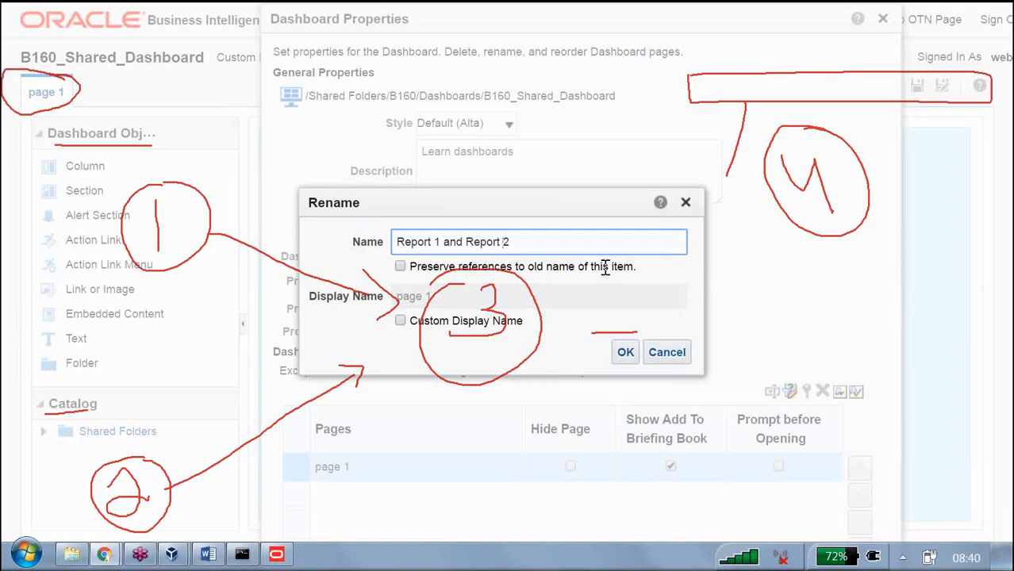
click(624, 353)
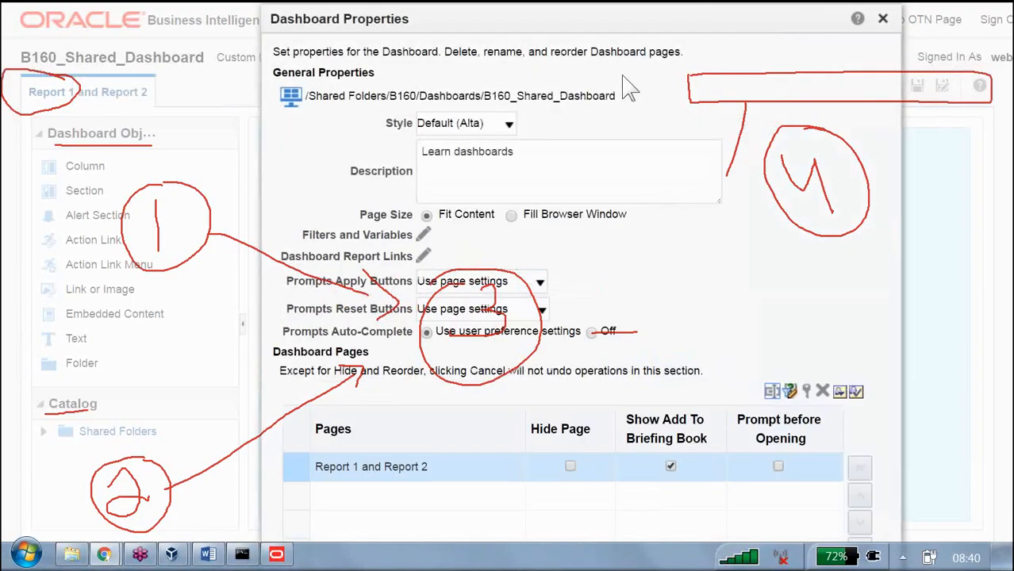
key(Tab)
key(Tab)
key(Tab)
key(Tab)
key(Tab)
key(Tab)
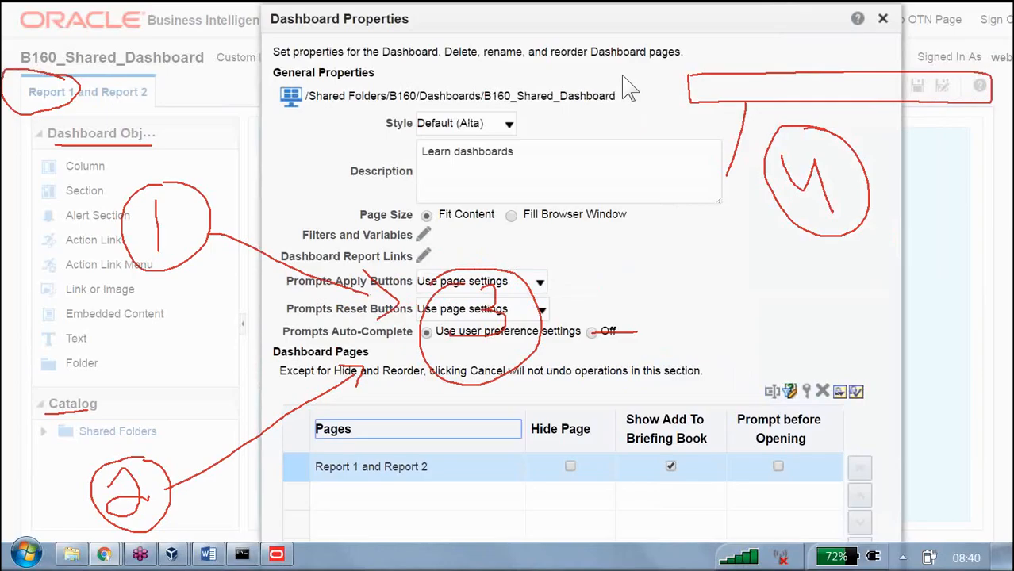
key(Tab)
key(Tab)
key(Tab)
key(Tab)
key(Tab)
key(Tab)
key(Tab)
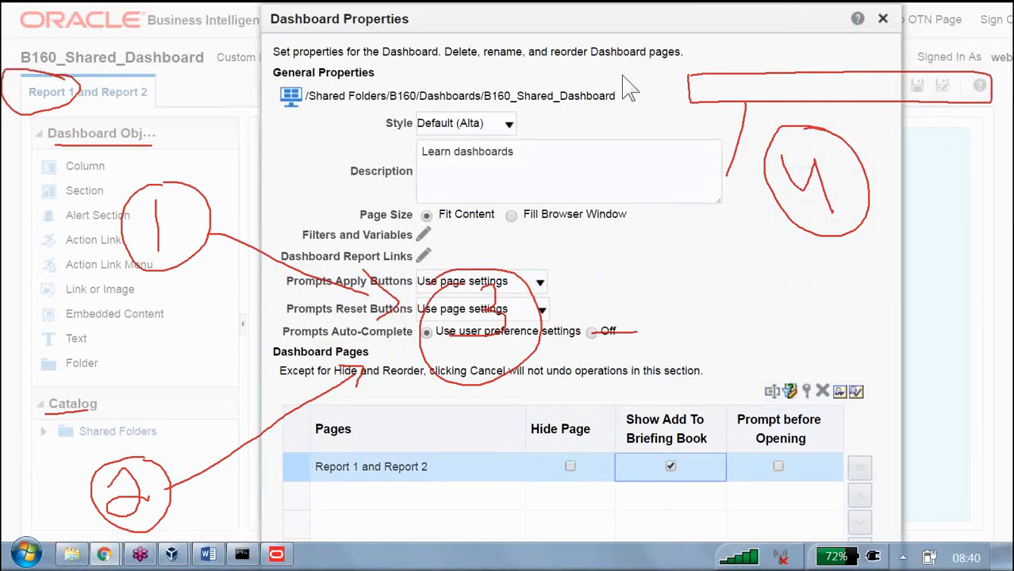
key(Tab)
key(Tab)
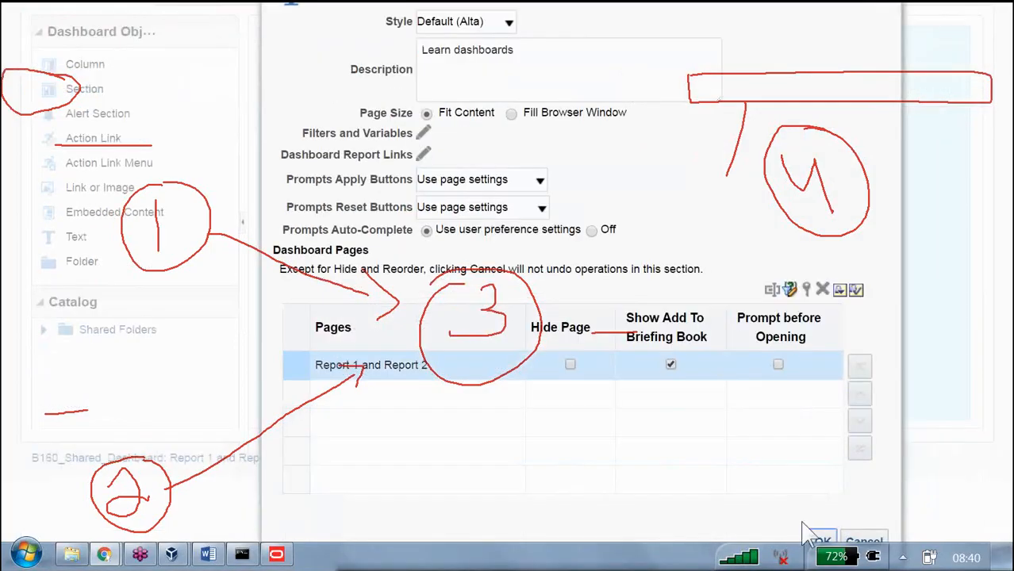
click(819, 543)
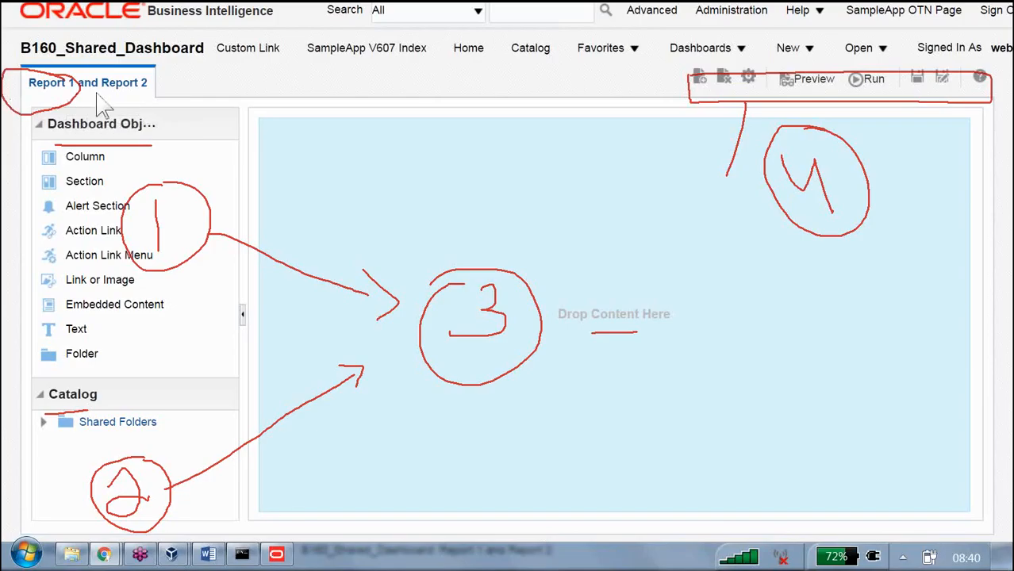
Step: Add a subpage named dd under the Report 1 and Report 2 page
click(701, 84)
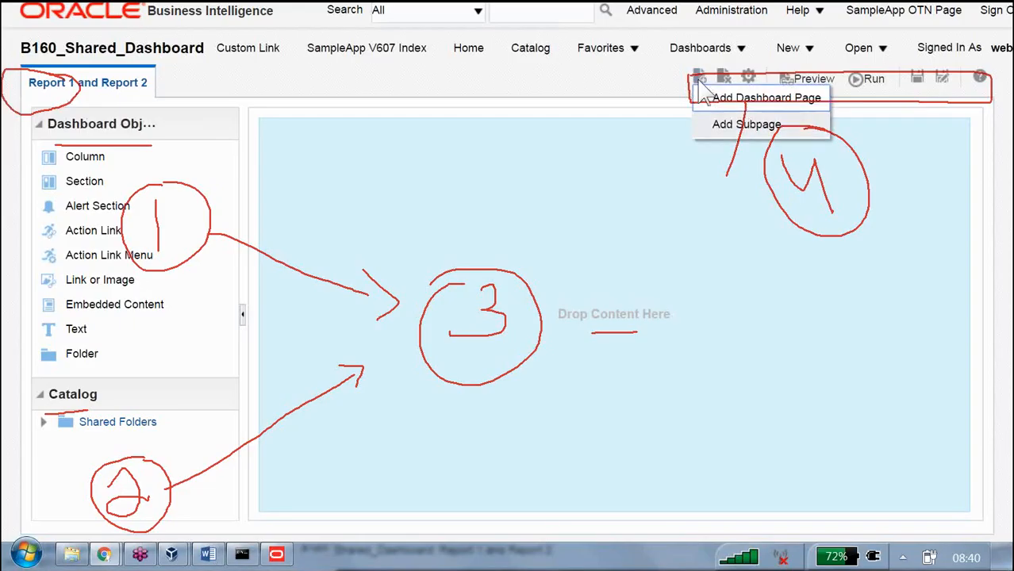
click(756, 129)
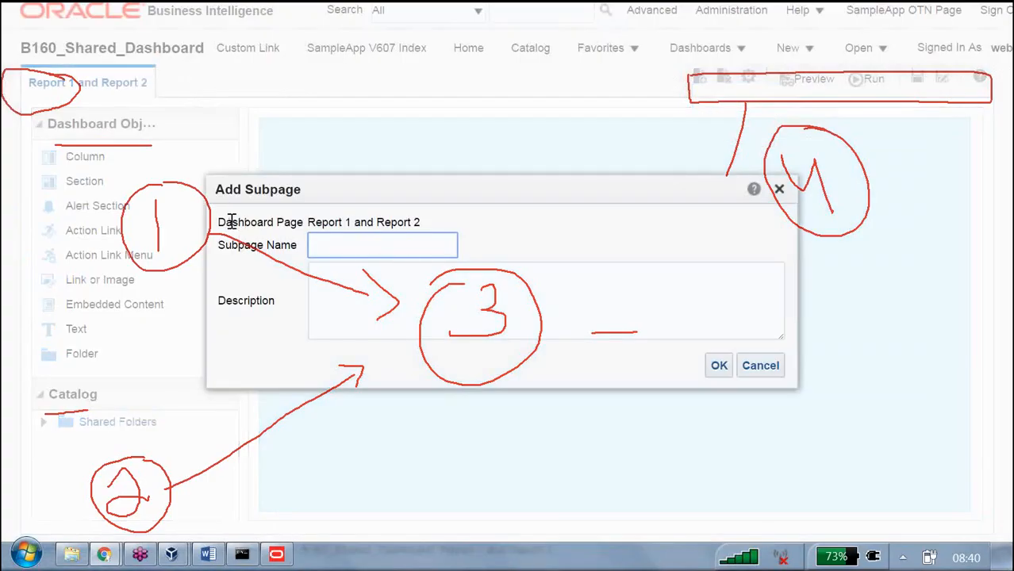
drag(231, 223, 421, 224)
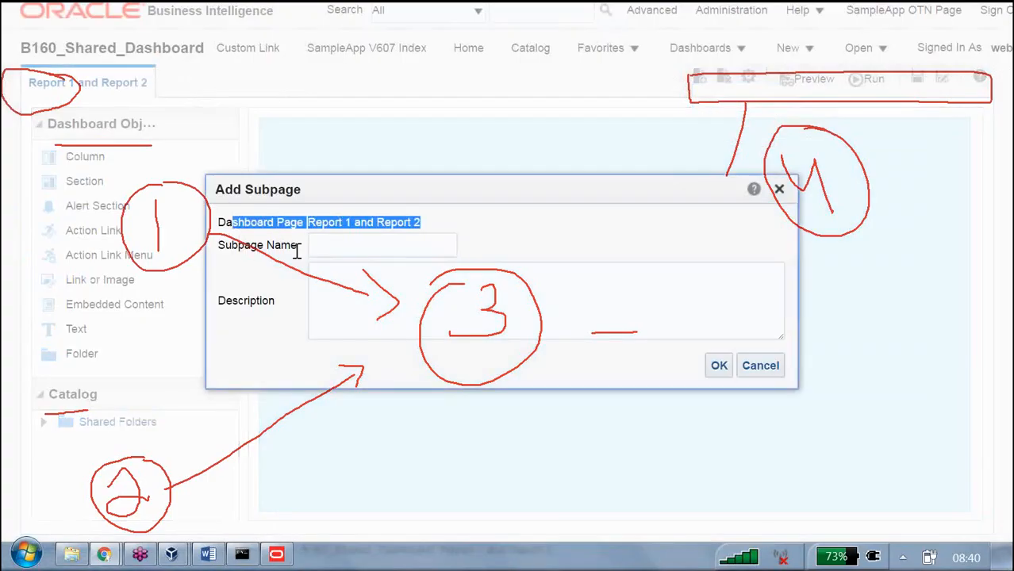
click(392, 250)
text(dd)
click(719, 366)
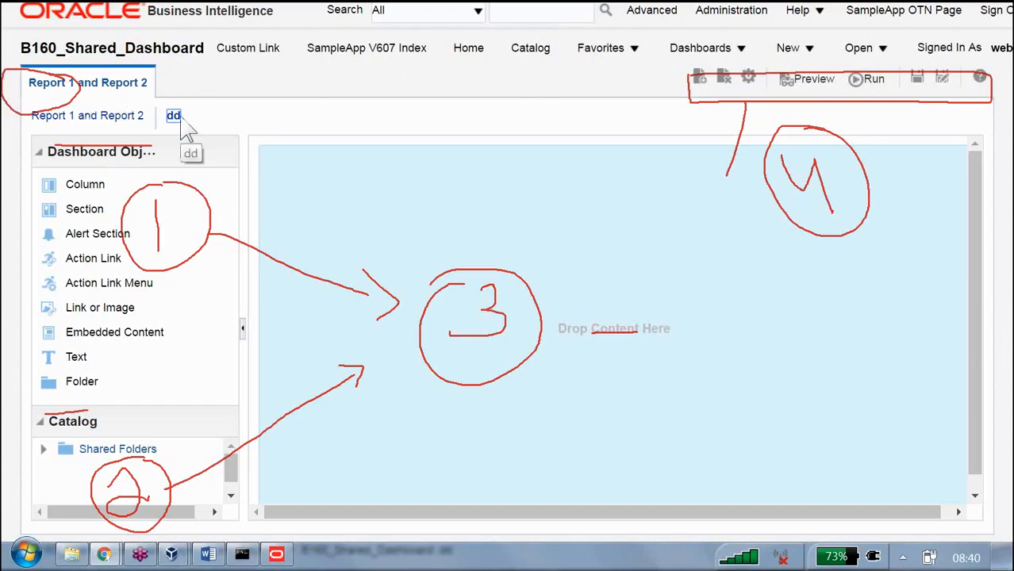
click(143, 118)
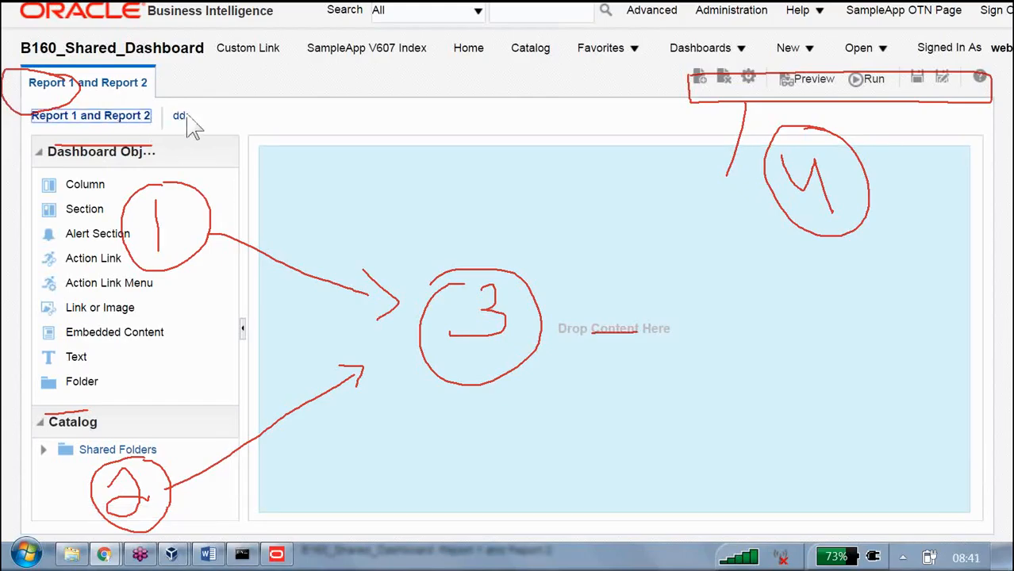
click(181, 119)
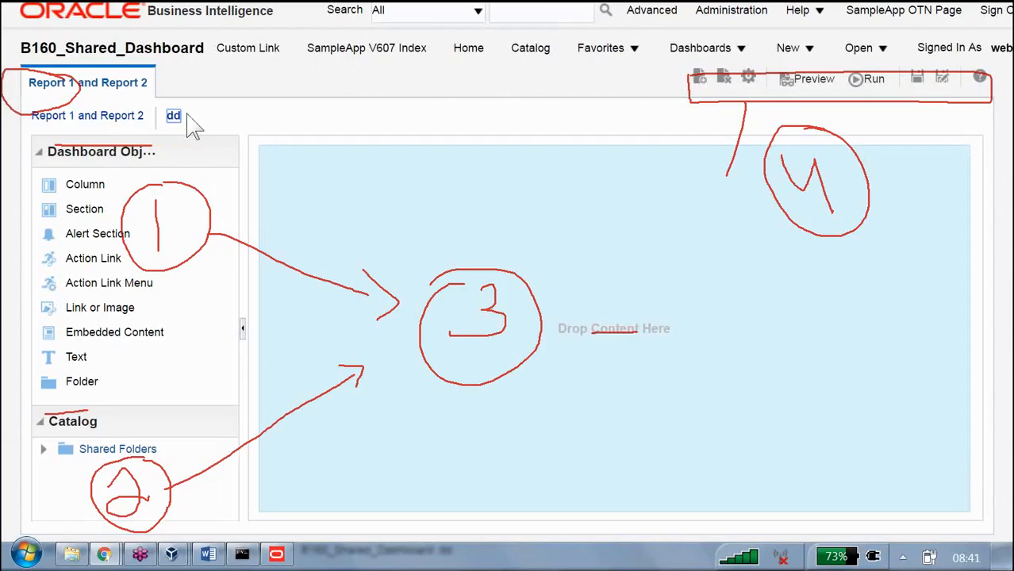
Step: Add a second subpage named ssdd under the Report 1 and Report 2 page
click(699, 77)
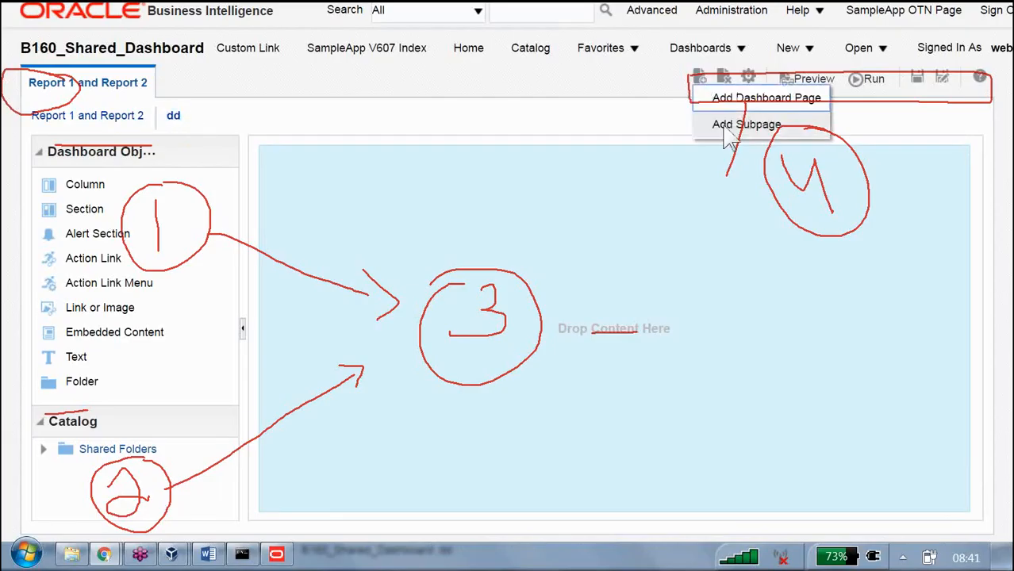
click(726, 127)
text(ssd)
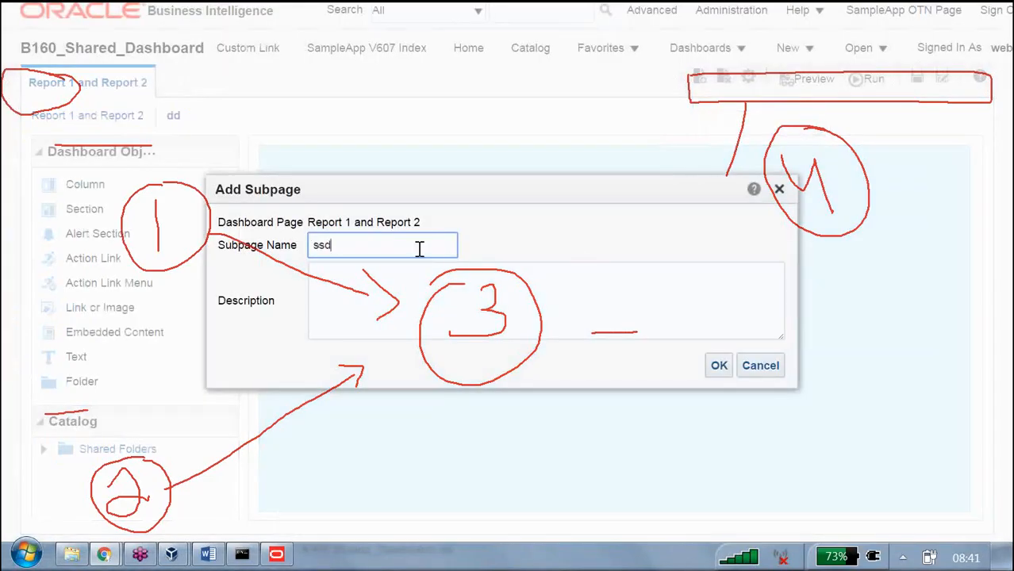
text(d)
click(722, 367)
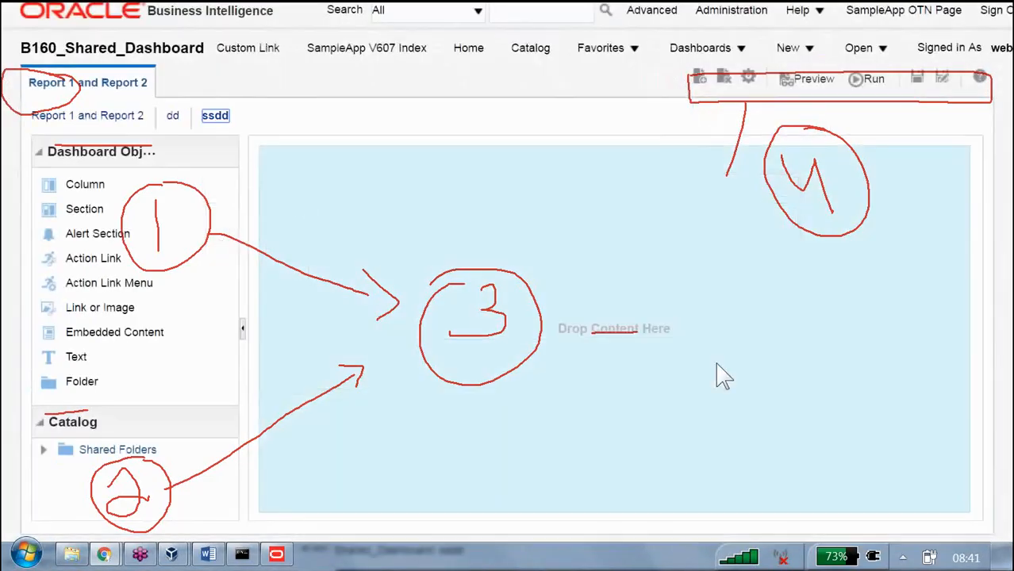
right_click(223, 132)
click(617, 191)
Step: Delete the dd and ssdd subpages in the dashboard properties
click(748, 77)
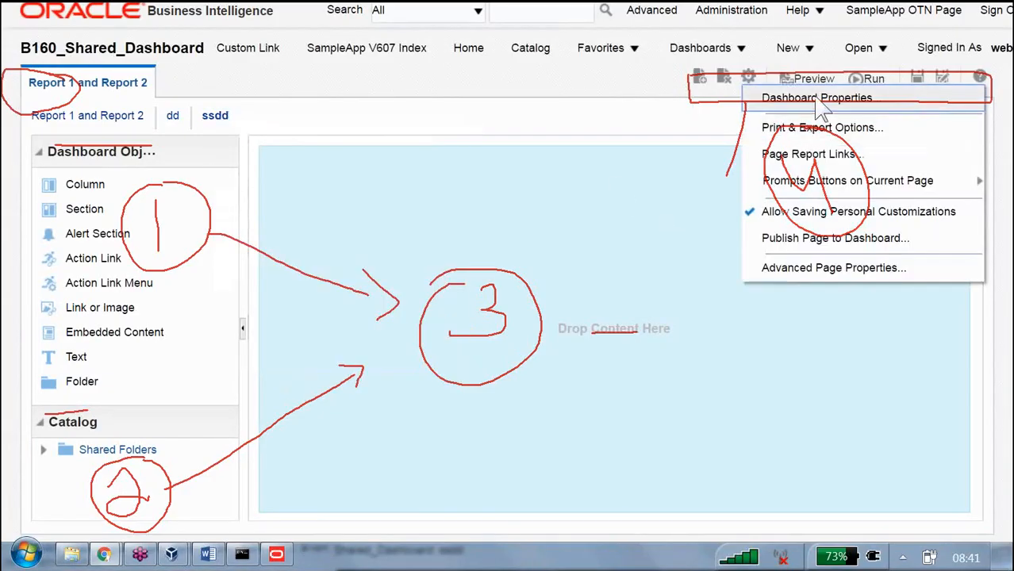
click(781, 98)
click(373, 523)
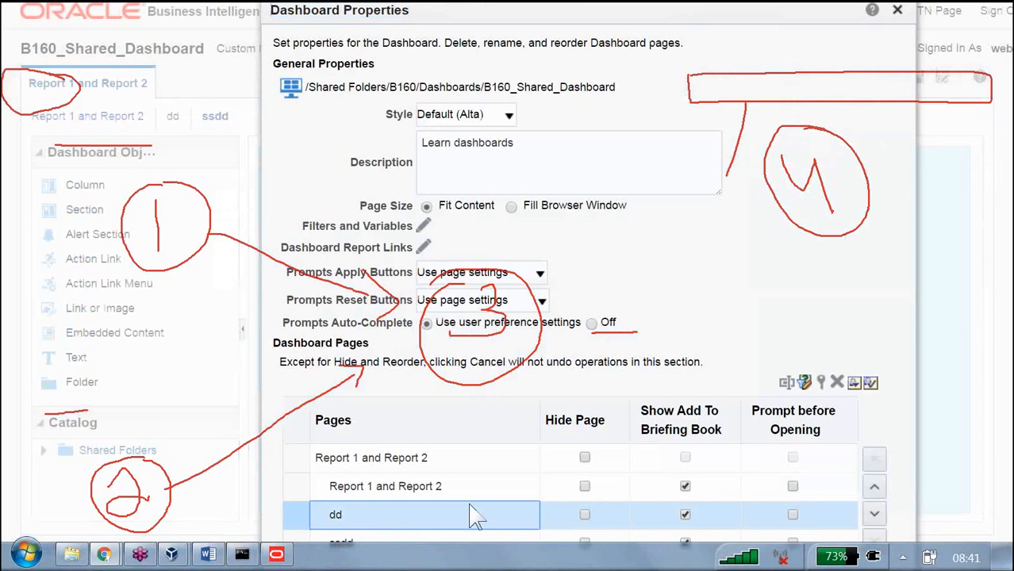
click(836, 382)
click(558, 321)
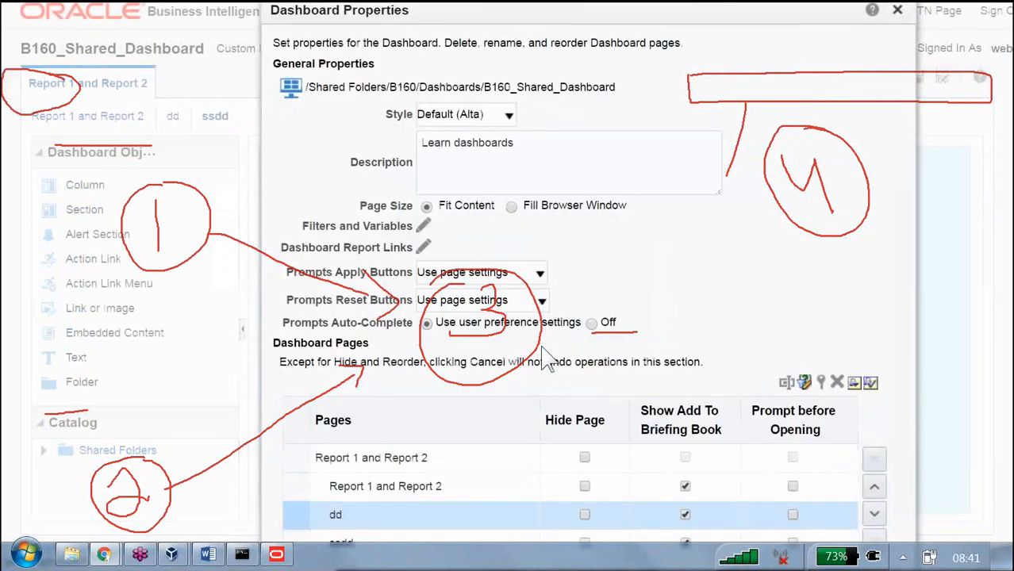
click(384, 522)
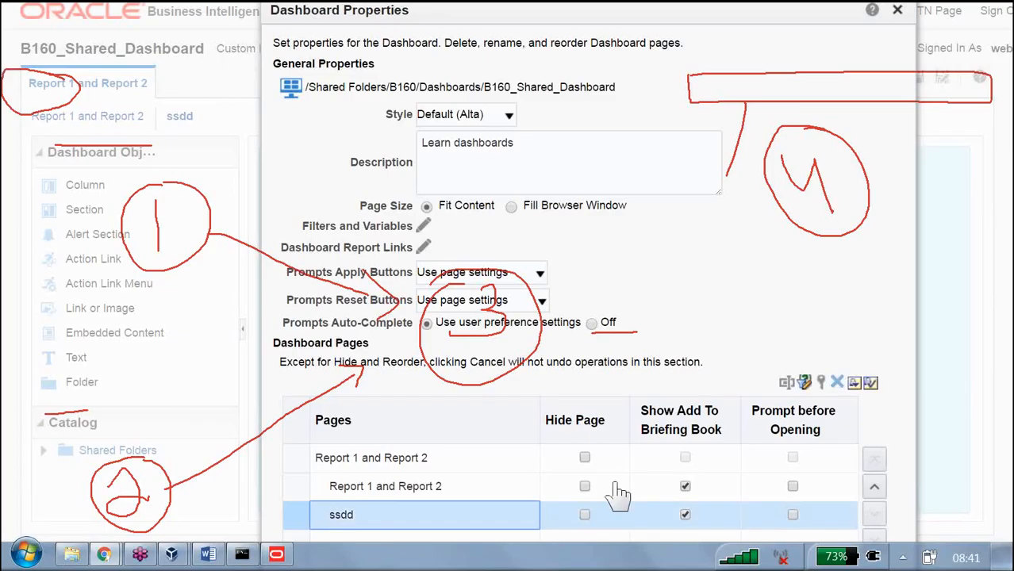
click(836, 382)
click(562, 319)
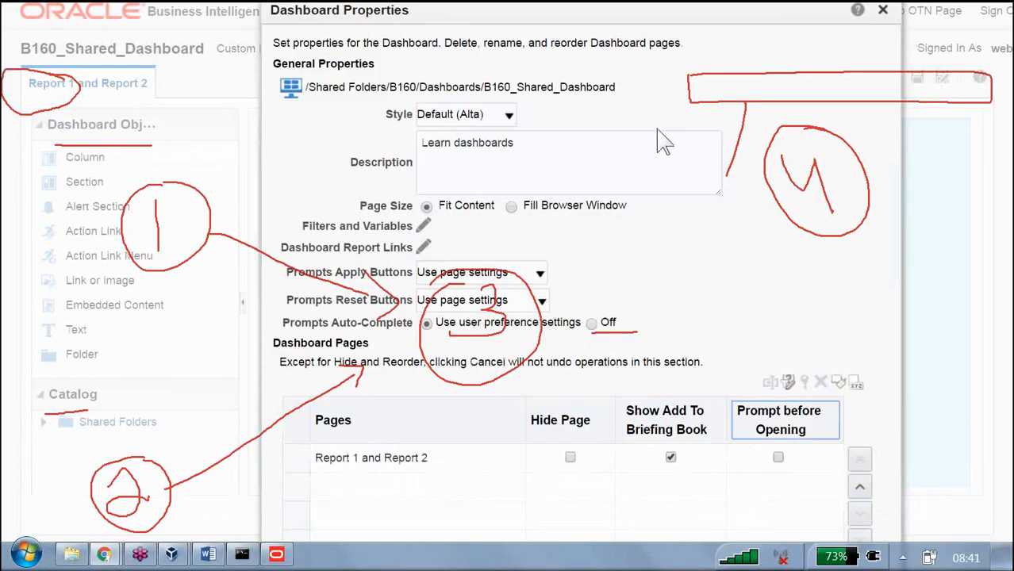
scroll(660, 135, down, 2)
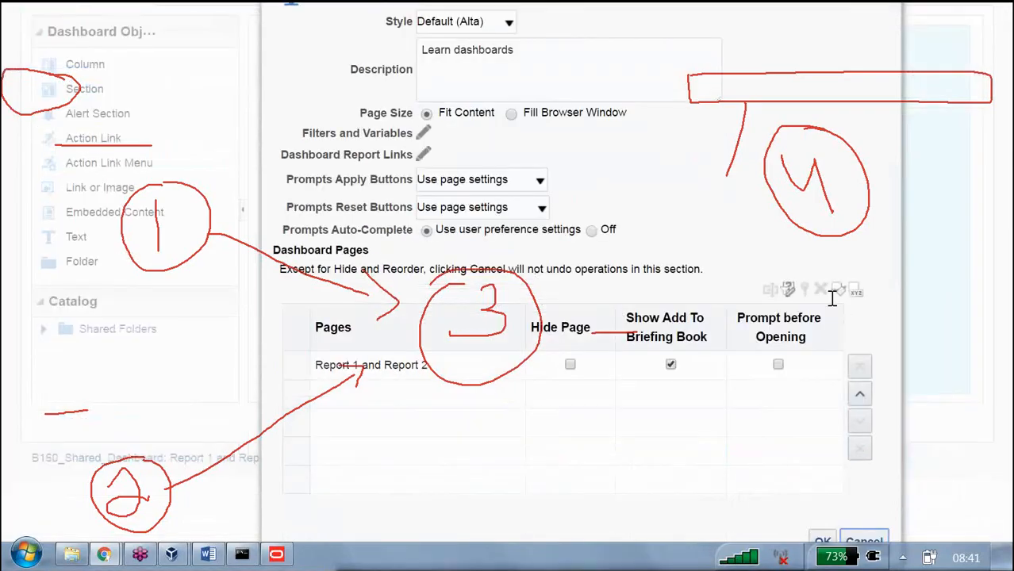
click(827, 539)
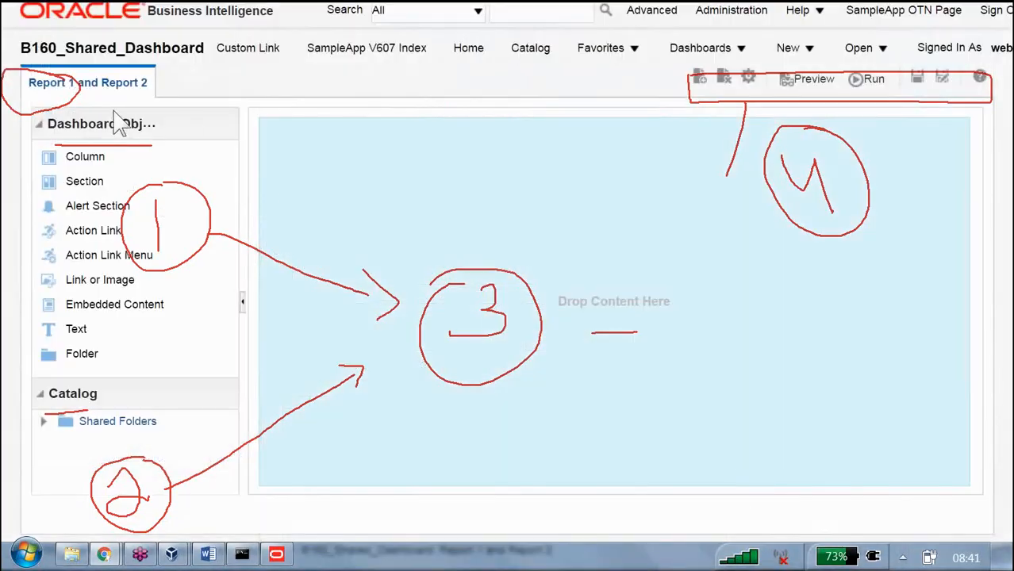
Step: Add a dashboard page named Report 3 and return to the Report 1 and Report 2 page
click(717, 92)
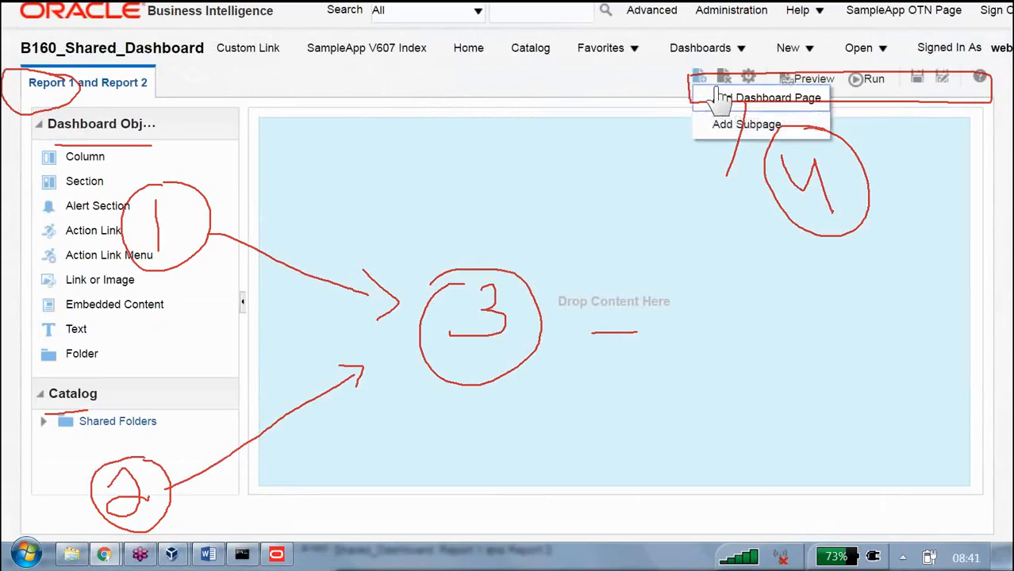
click(781, 101)
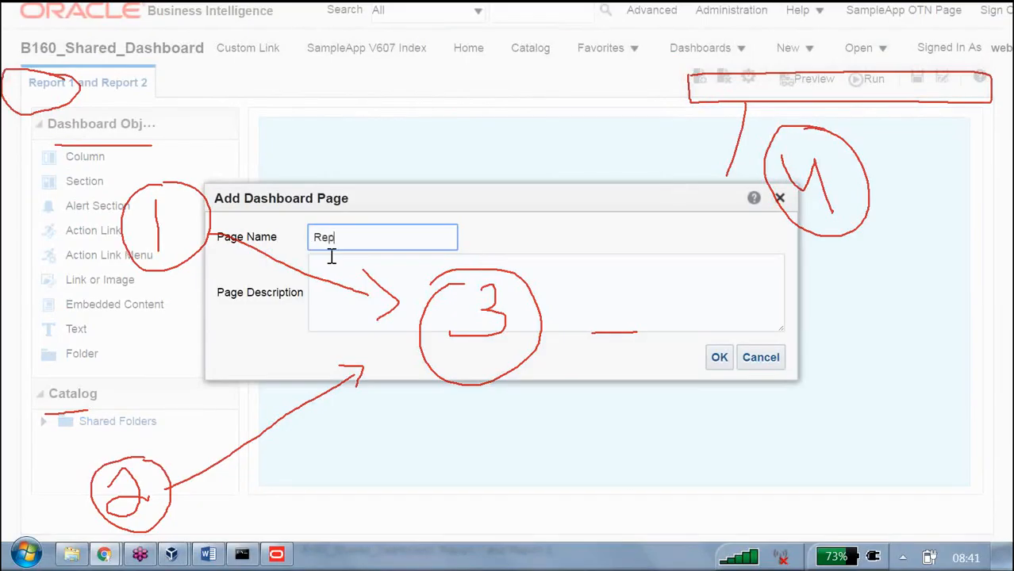
key(Return)
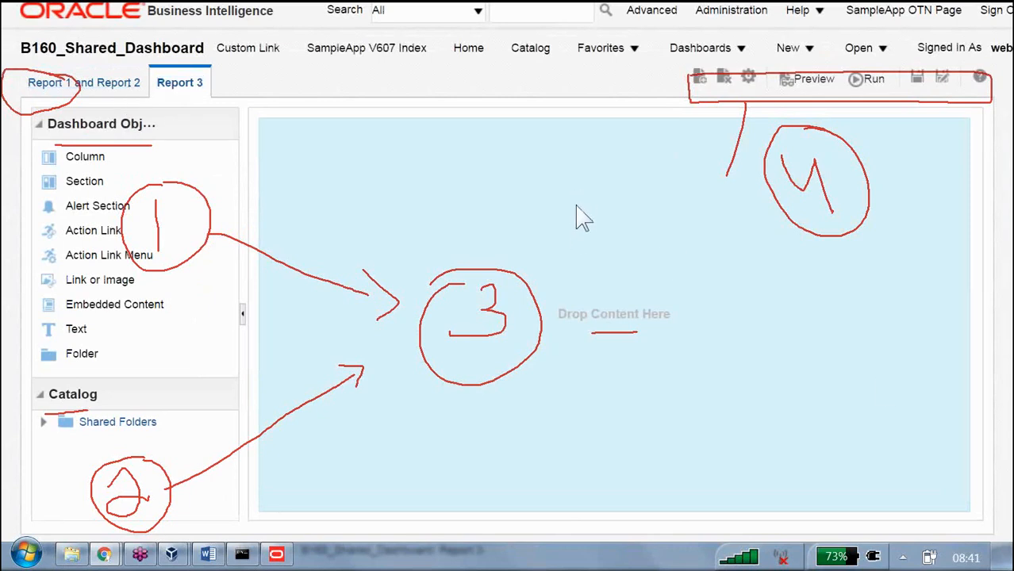
key(Escape)
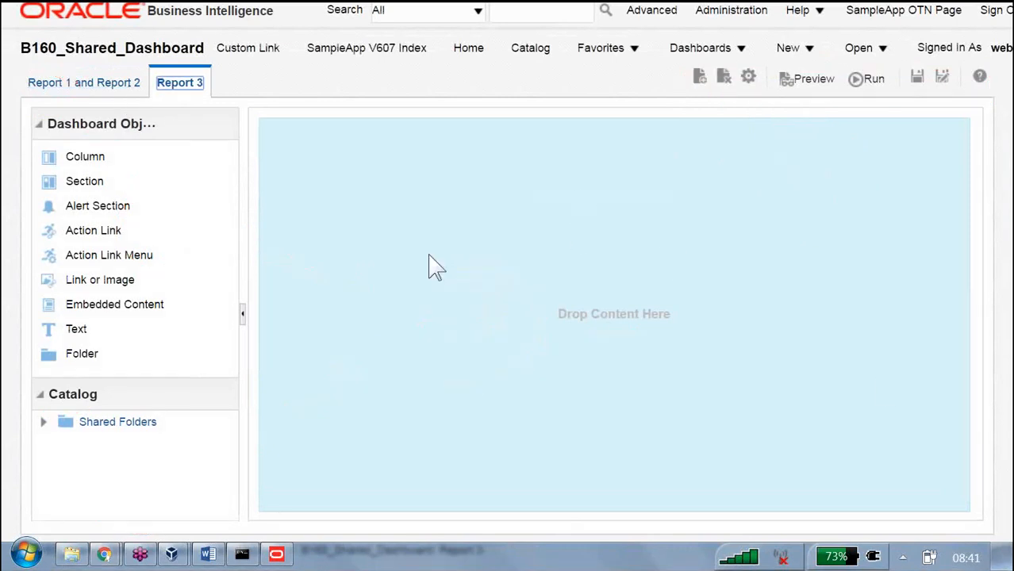
click(87, 82)
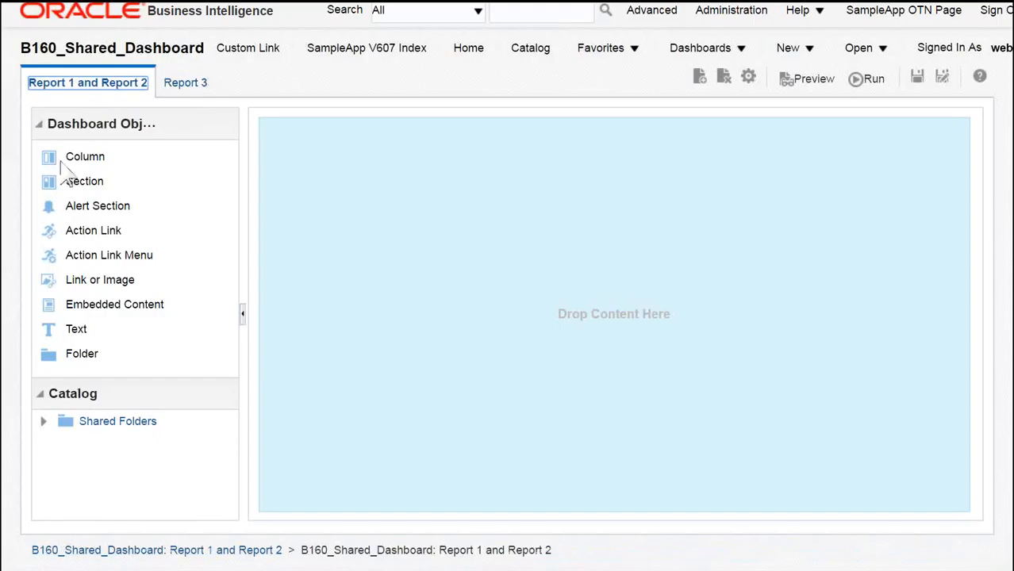
Step: Add the R1 analysis from the B160 catalog folder to the Report 1 and Report 2 page
click(44, 127)
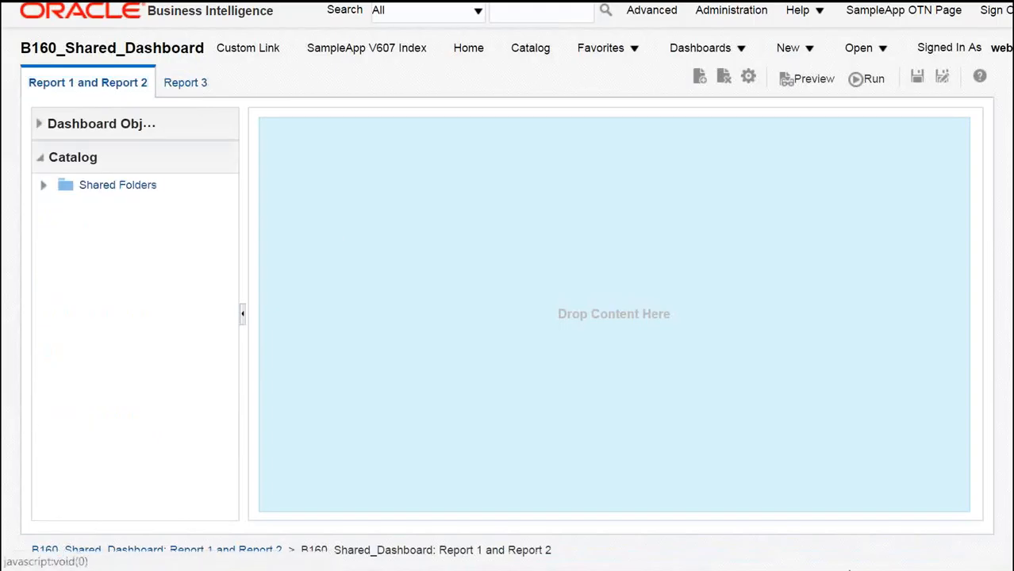
click(44, 185)
scroll(141, 280, down, 3)
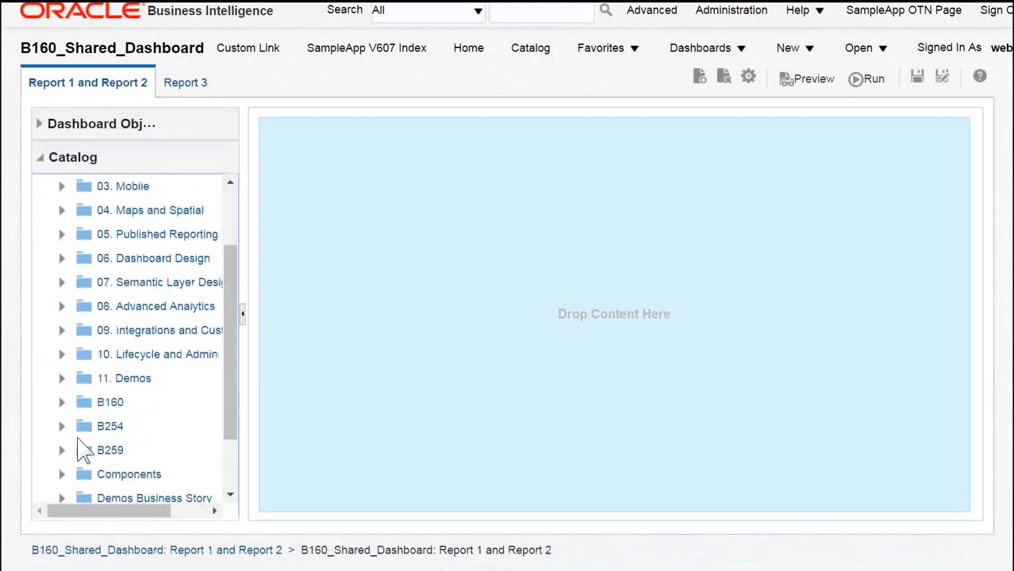
click(61, 403)
scroll(159, 381, down, 3)
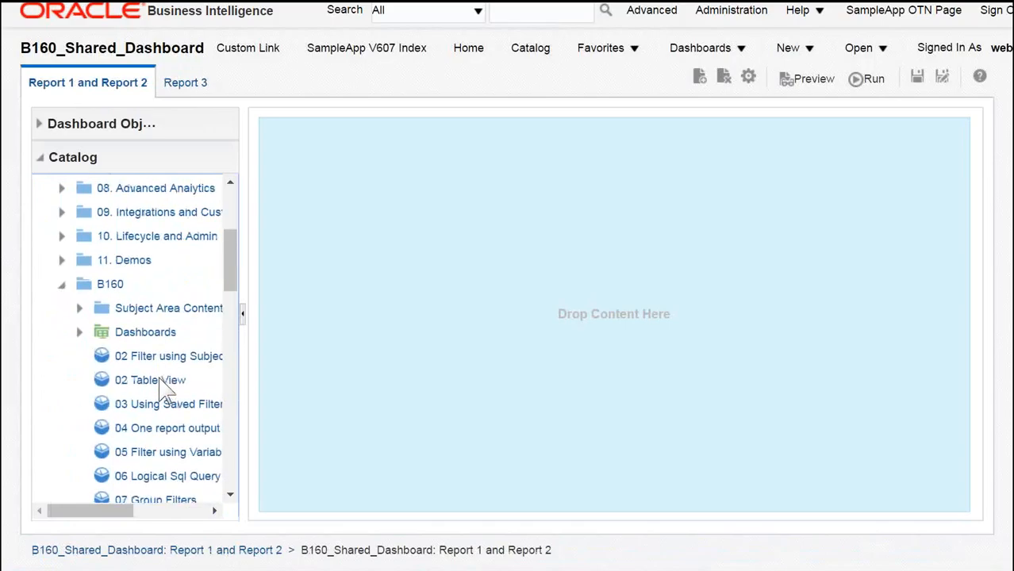
scroll(164, 389, down, 9)
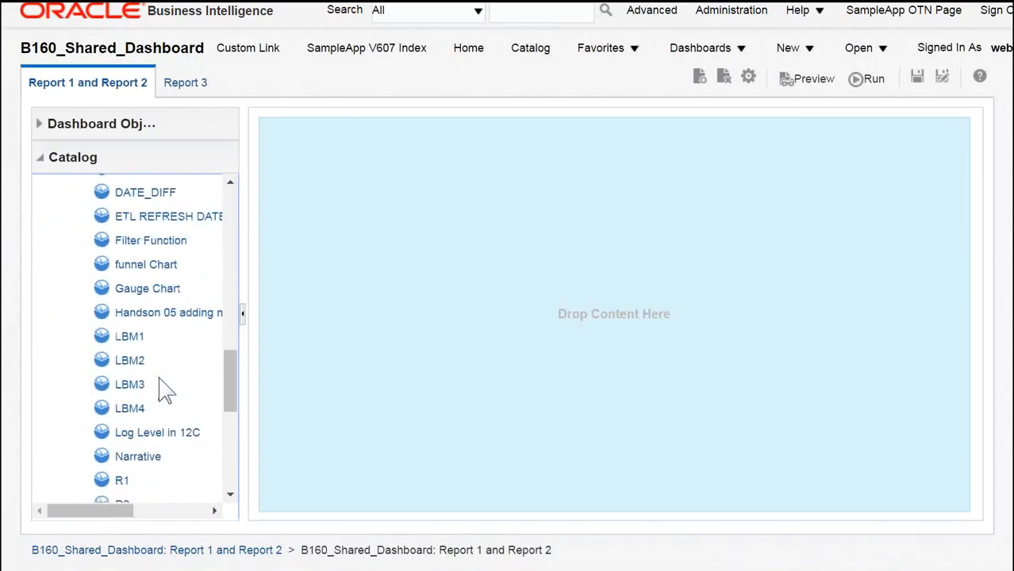
scroll(164, 389, down, 5)
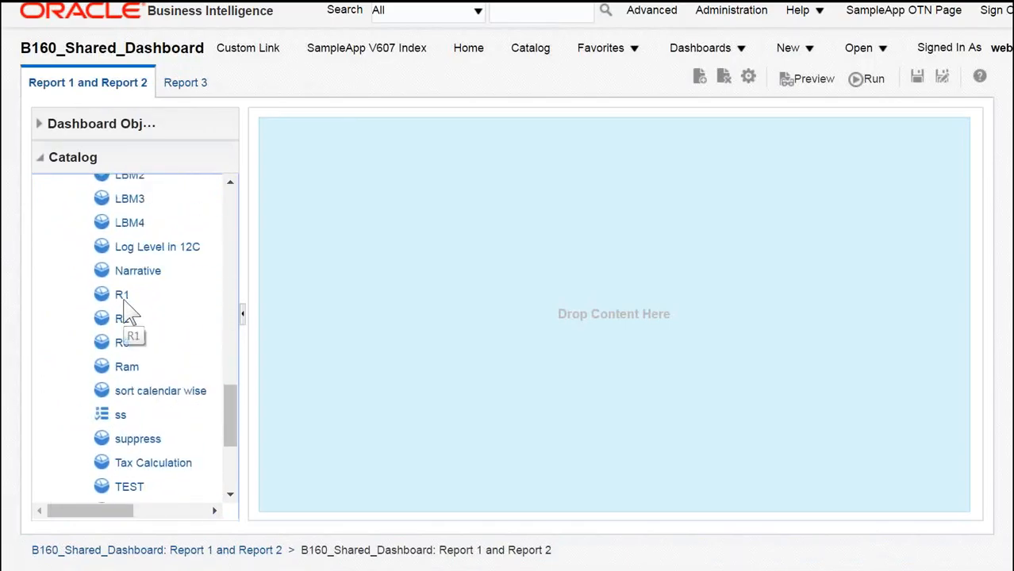
drag(123, 302, 472, 199)
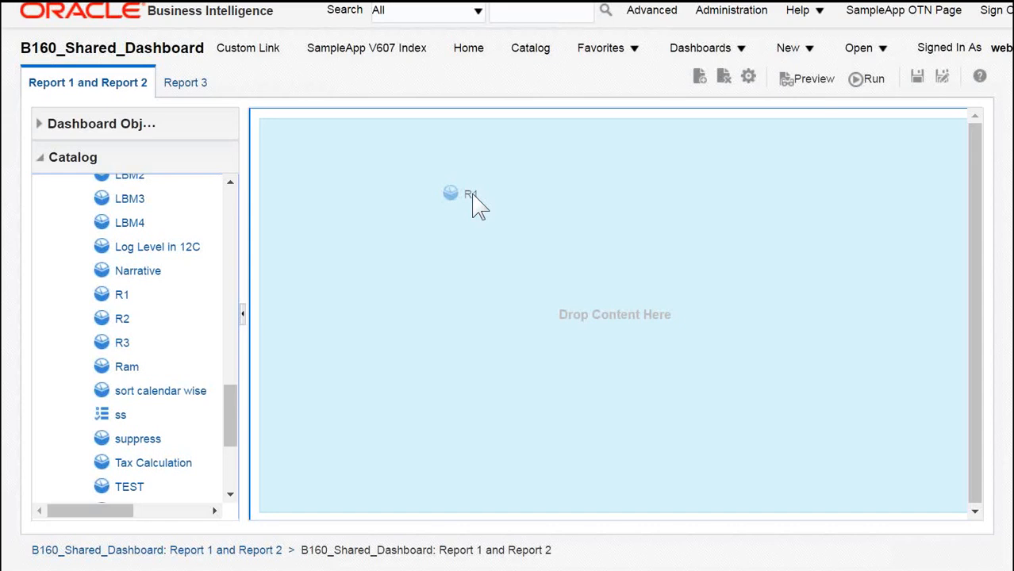
drag(472, 204, 472, 204)
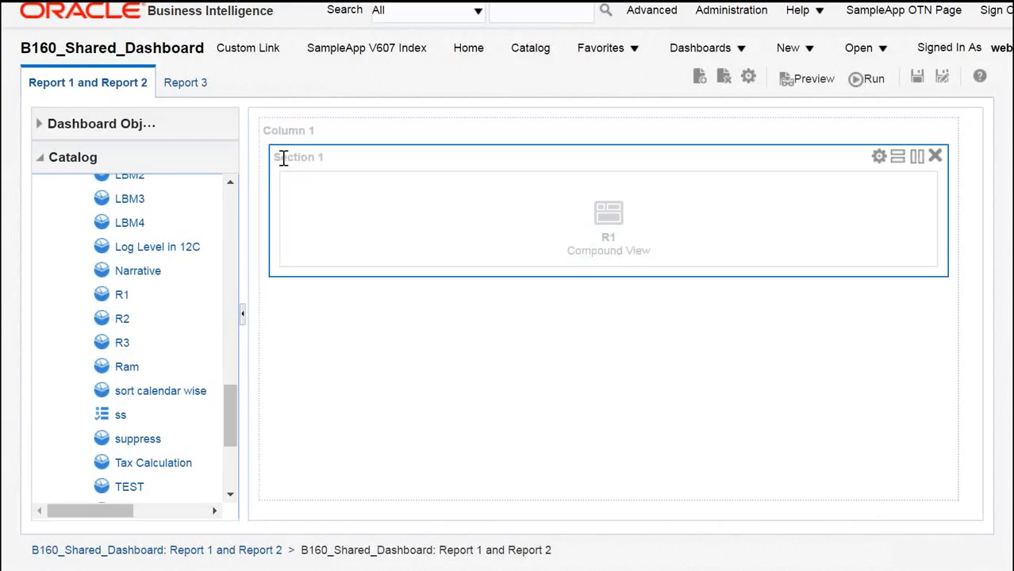
click(43, 127)
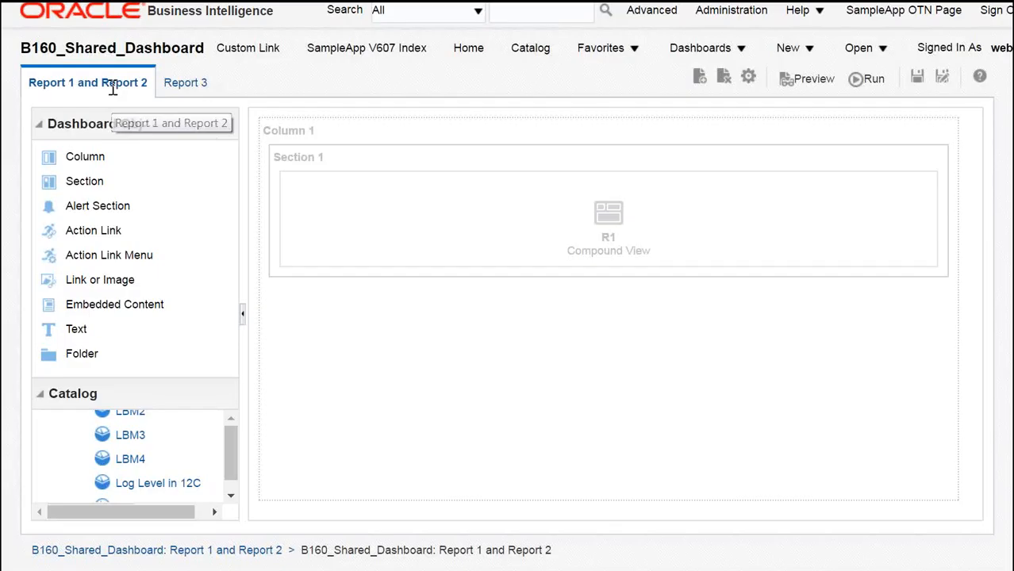
drag(105, 160, 335, 136)
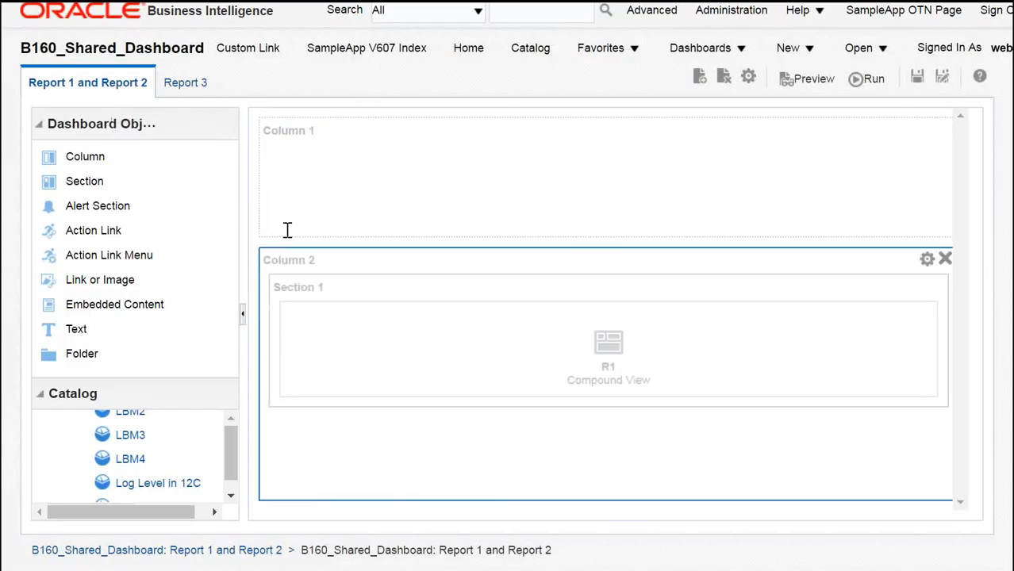
drag(103, 159, 342, 131)
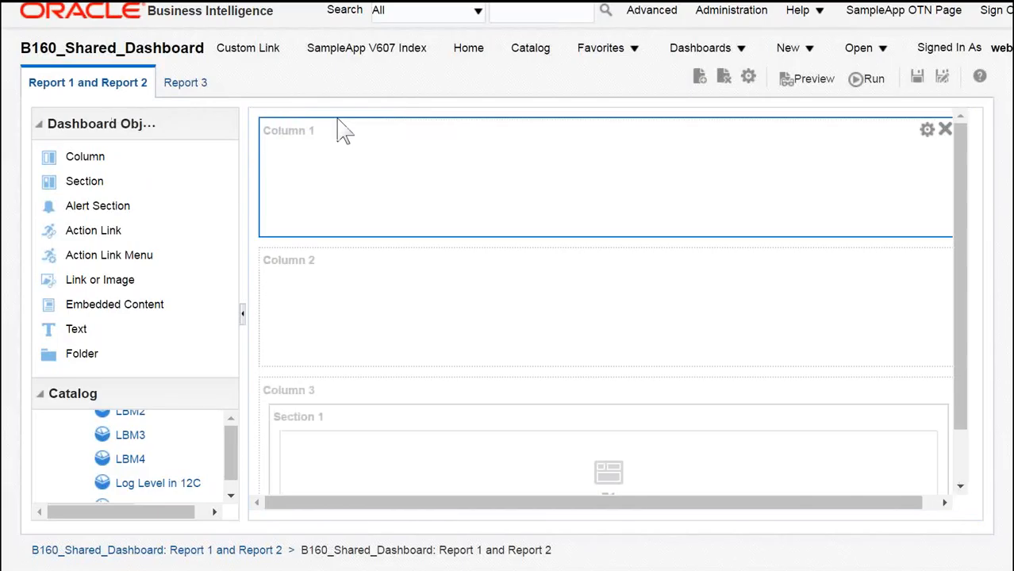
click(948, 131)
click(929, 130)
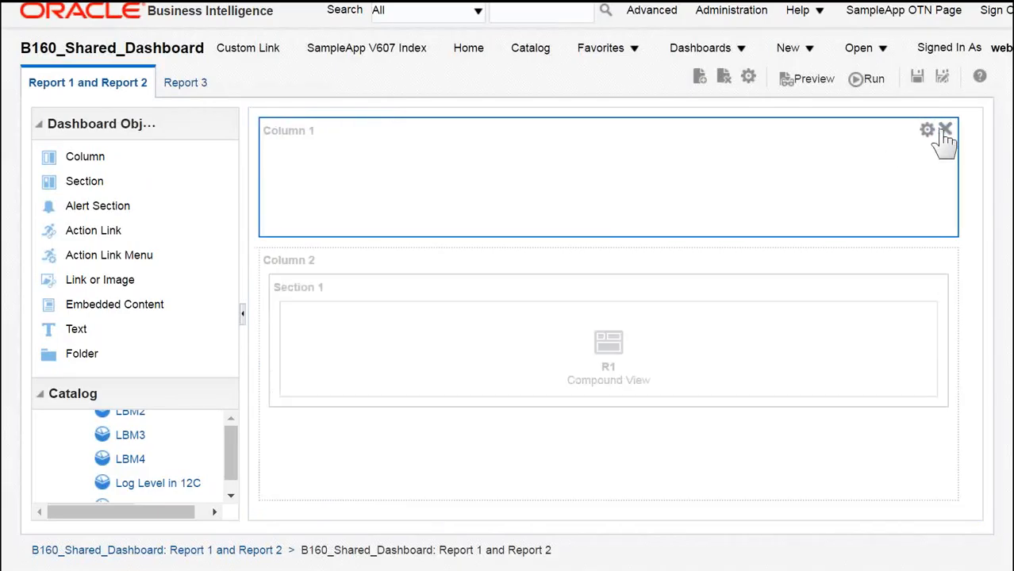
click(946, 130)
drag(95, 182, 379, 235)
mouse_move(516, 346)
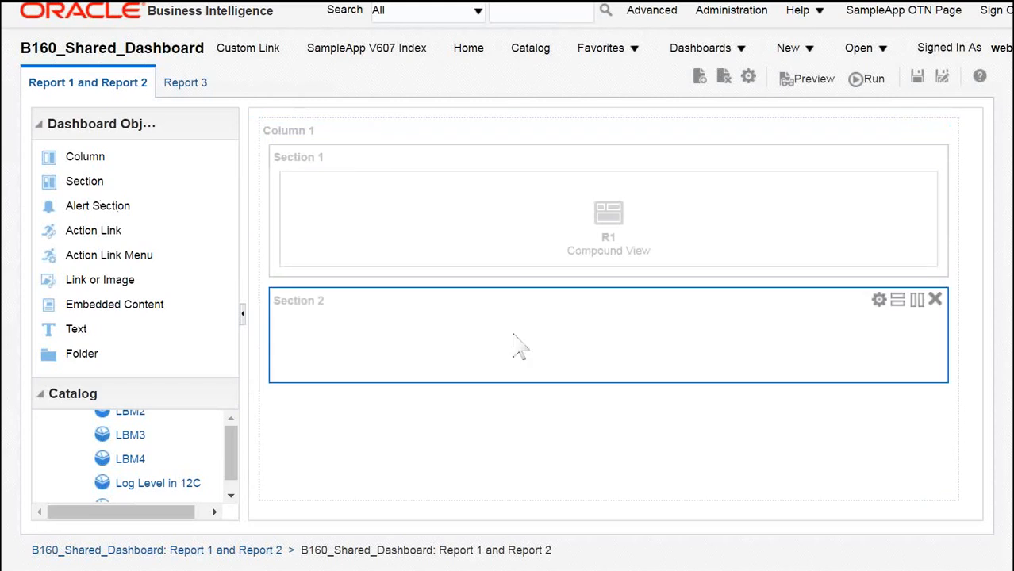
click(937, 300)
Step: Add the R2 analysis below R1 in the same section and save the dashboard
scroll(170, 454, down, 3)
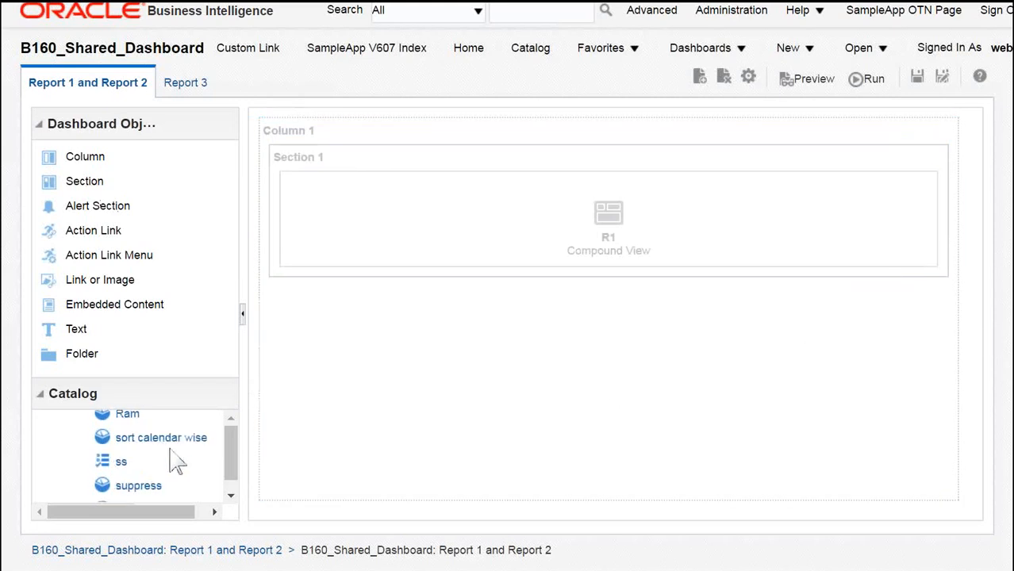
scroll(151, 468, up, 5)
scroll(151, 469, down, 5)
scroll(150, 468, up, 3)
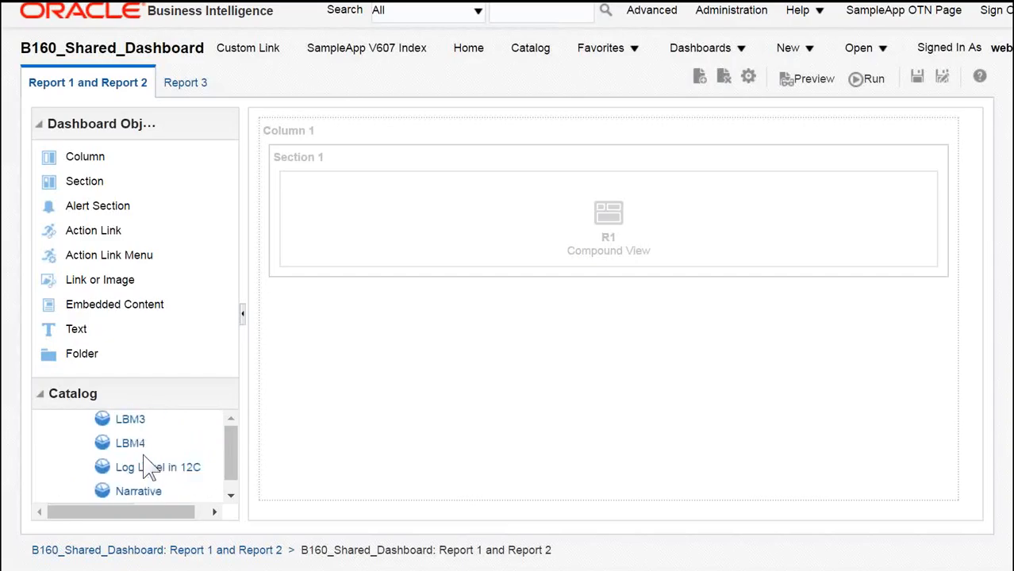
scroll(147, 466, down, 2)
drag(131, 462, 381, 299)
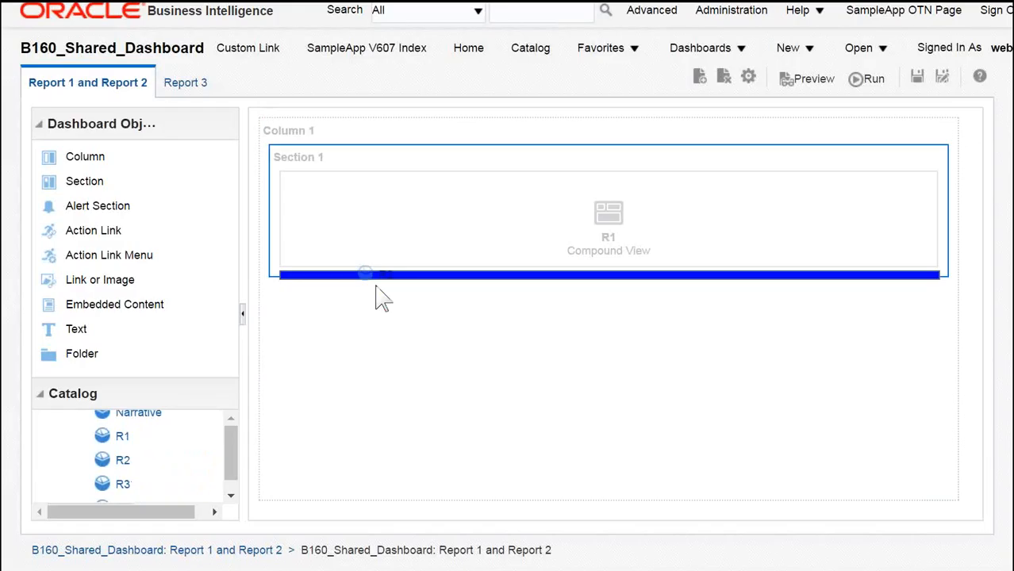
drag(381, 299, 377, 294)
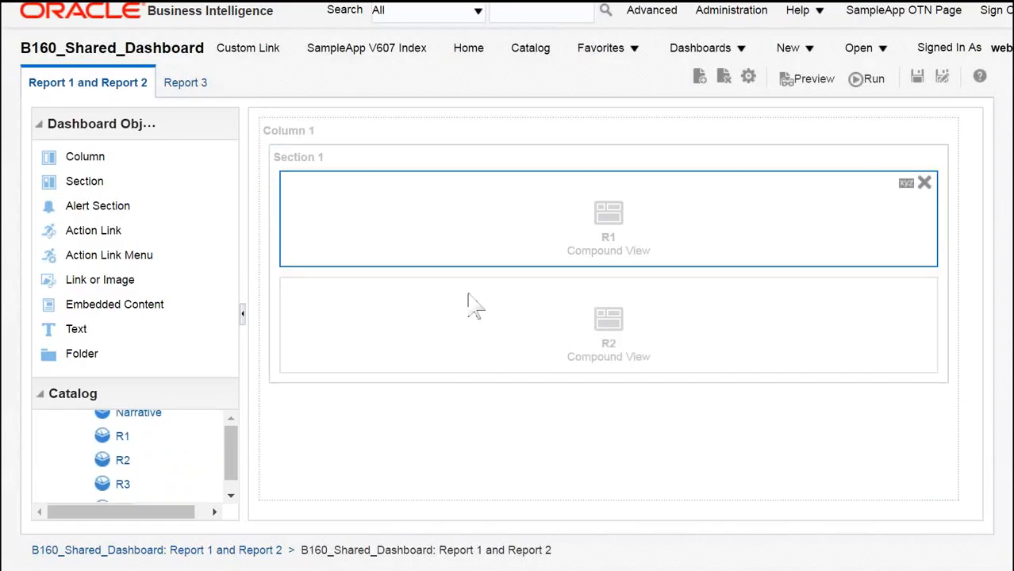
click(915, 77)
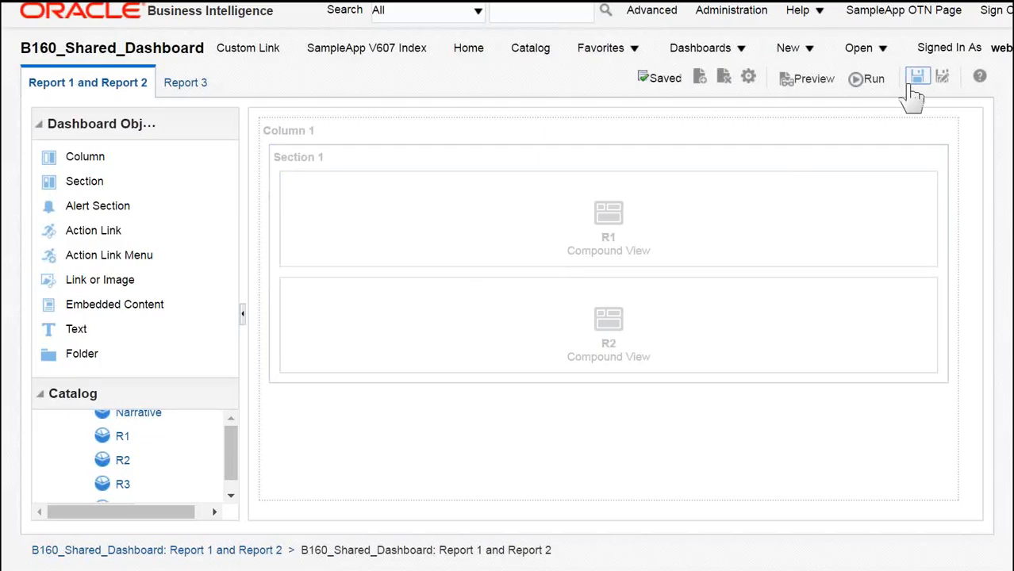
Step: Run the dashboard and review the R1 and R2 results on the page
click(873, 80)
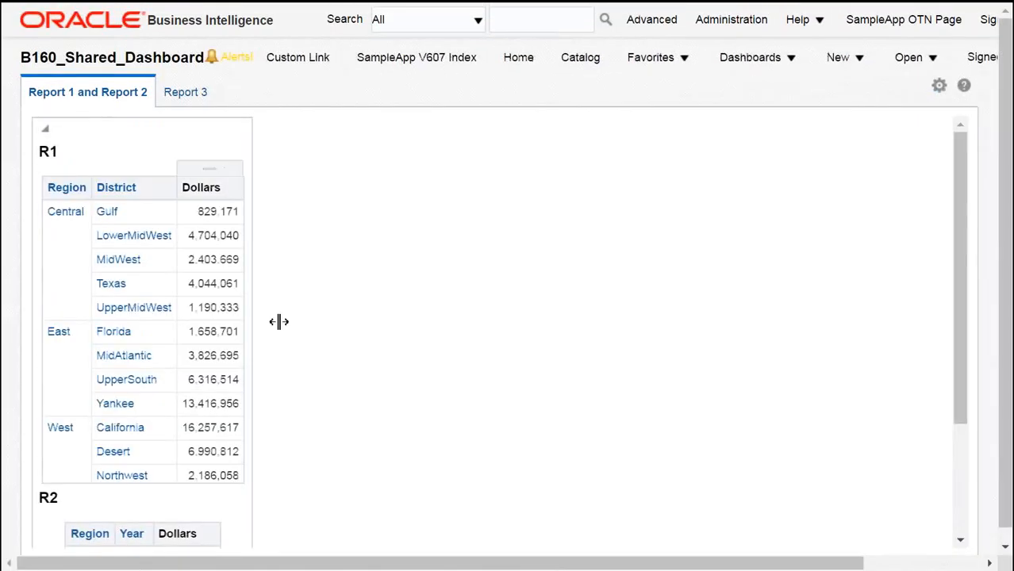
scroll(334, 426, down, 5)
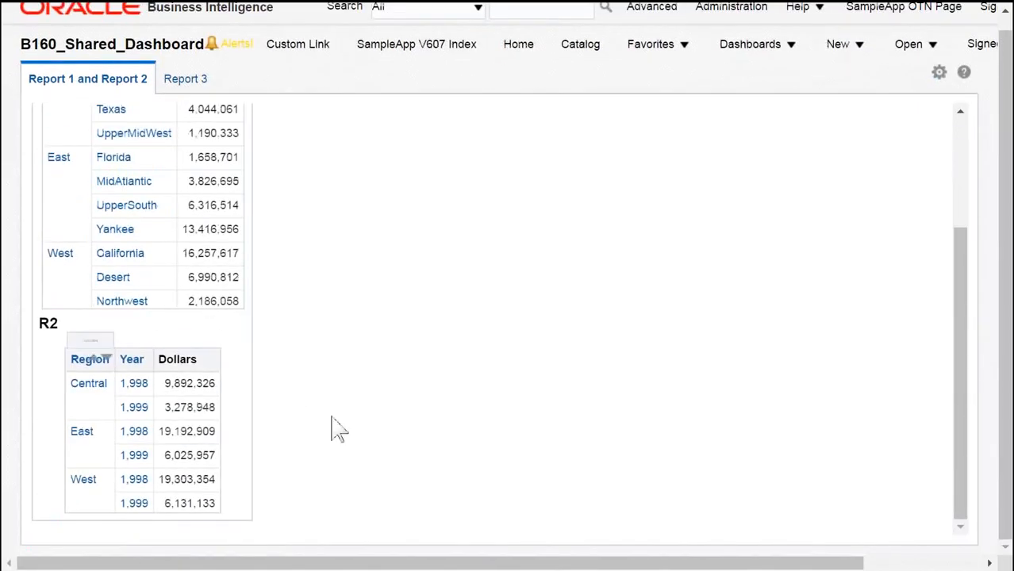
scroll(341, 407, up, 5)
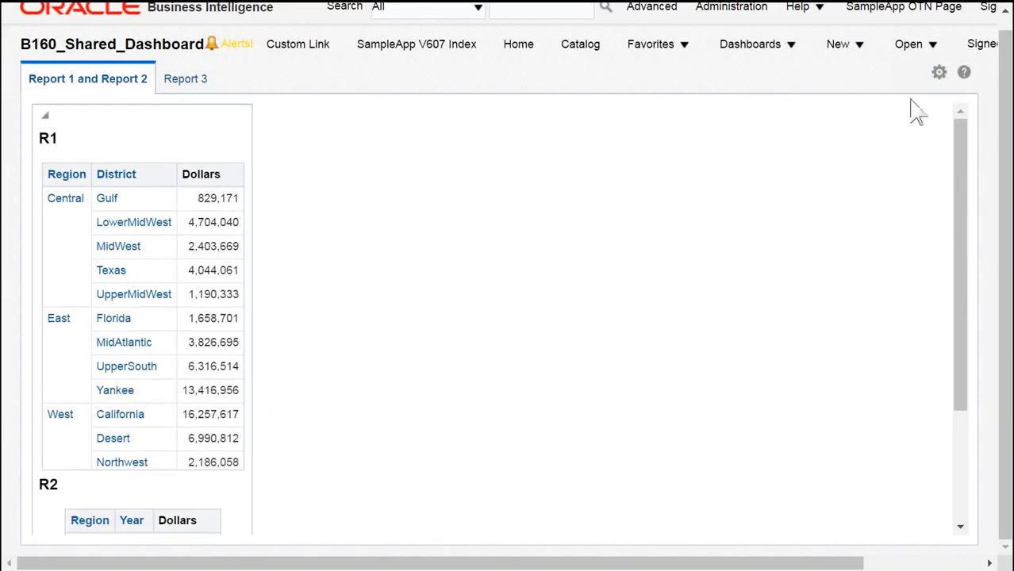
Step: Reopen the dashboard for editing and switch the section to a horizontal layout so R1 and R2 sit side by side
click(939, 74)
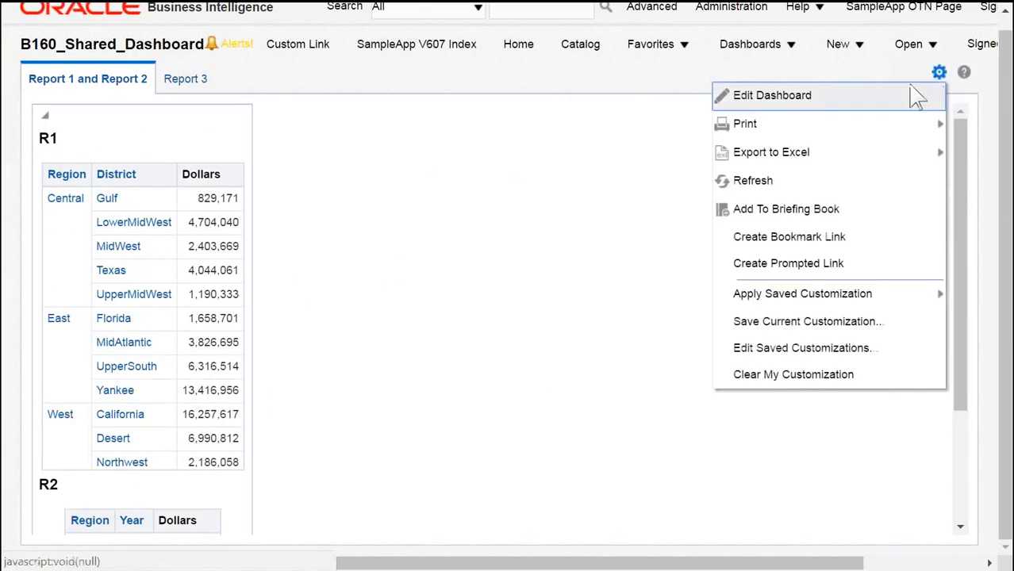
click(827, 107)
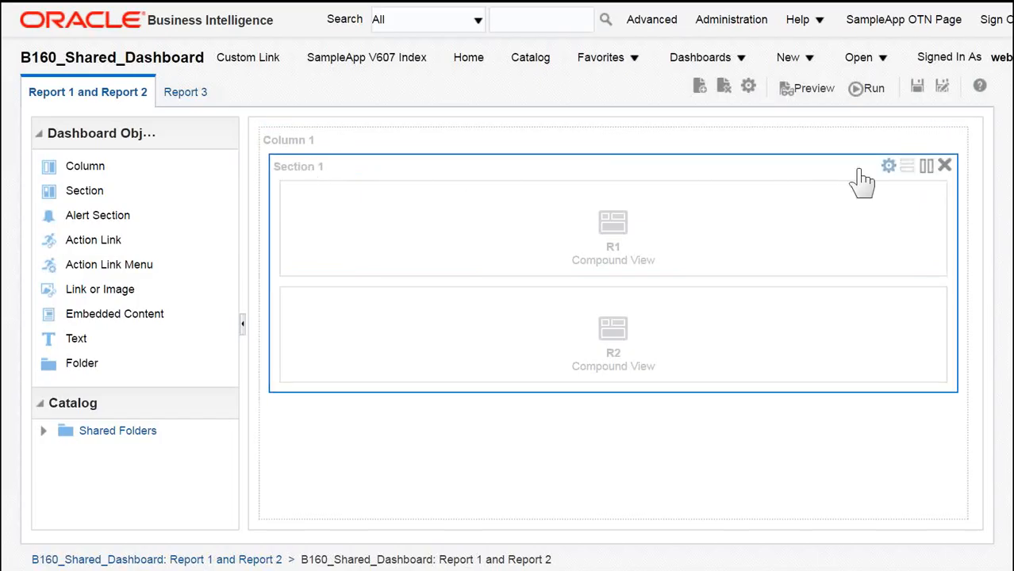
click(927, 167)
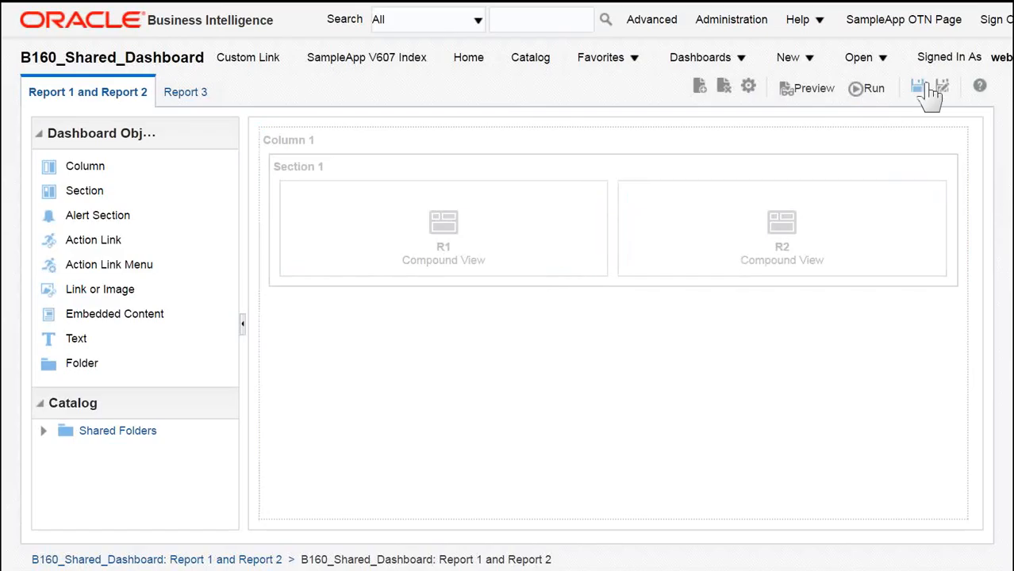
Step: Save the dashboard and run it to view R1 and R2 side by side
click(919, 87)
click(873, 89)
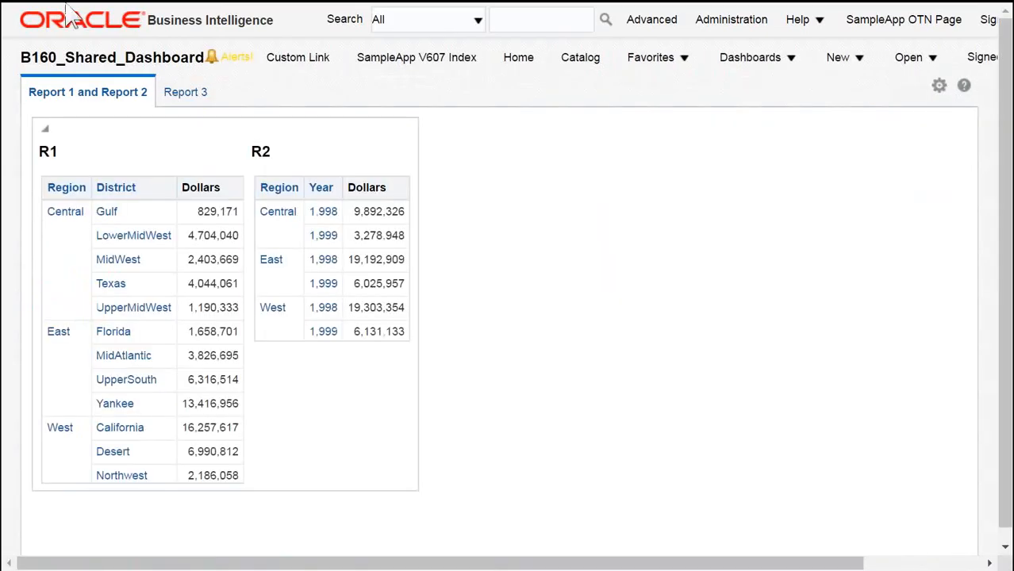
mouse_move(96, 202)
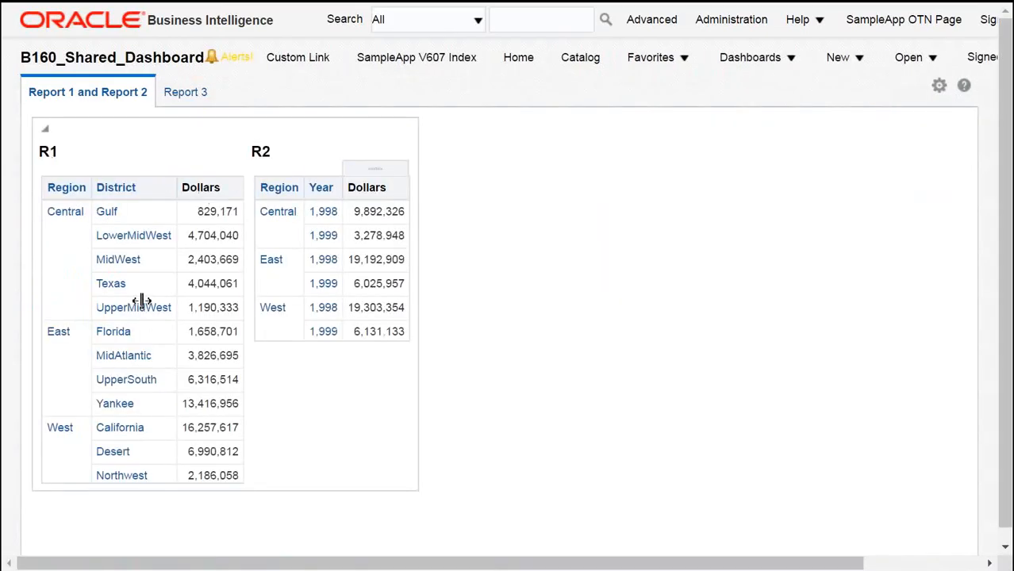
Step: Reopen the dashboard for editing and add the R3 analysis from the B160 folder to the Report 3 page
click(940, 86)
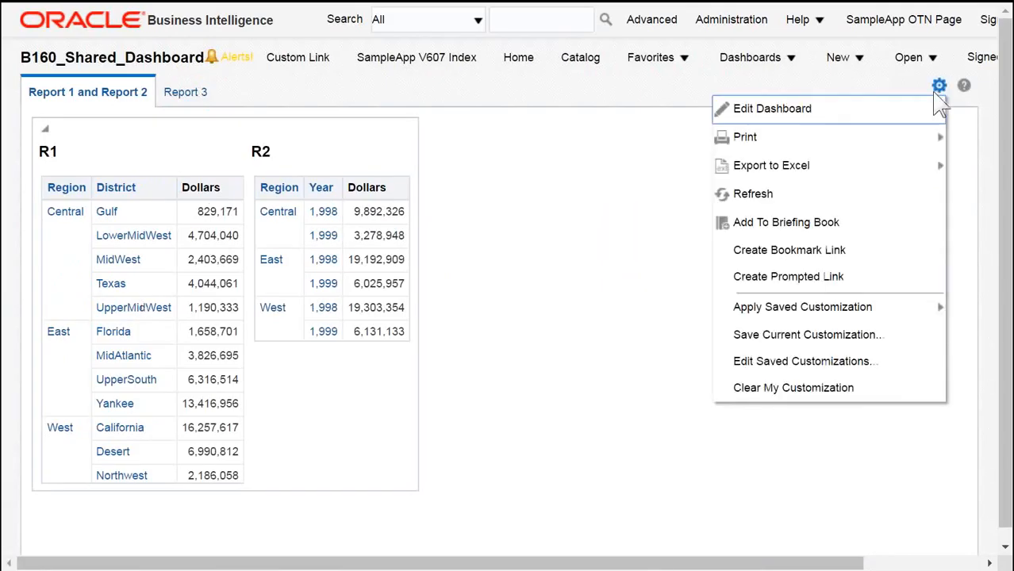
click(807, 127)
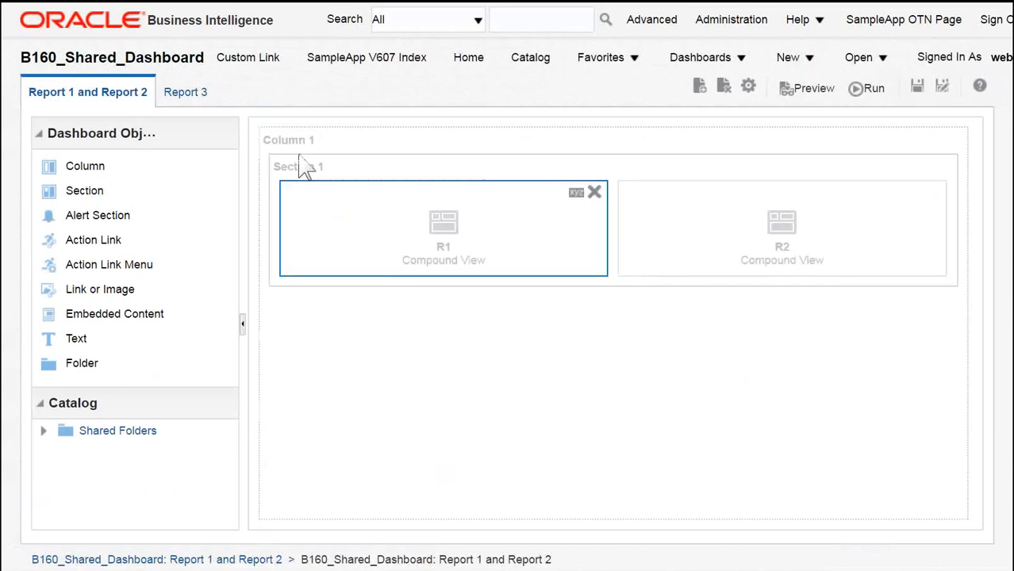
click(176, 100)
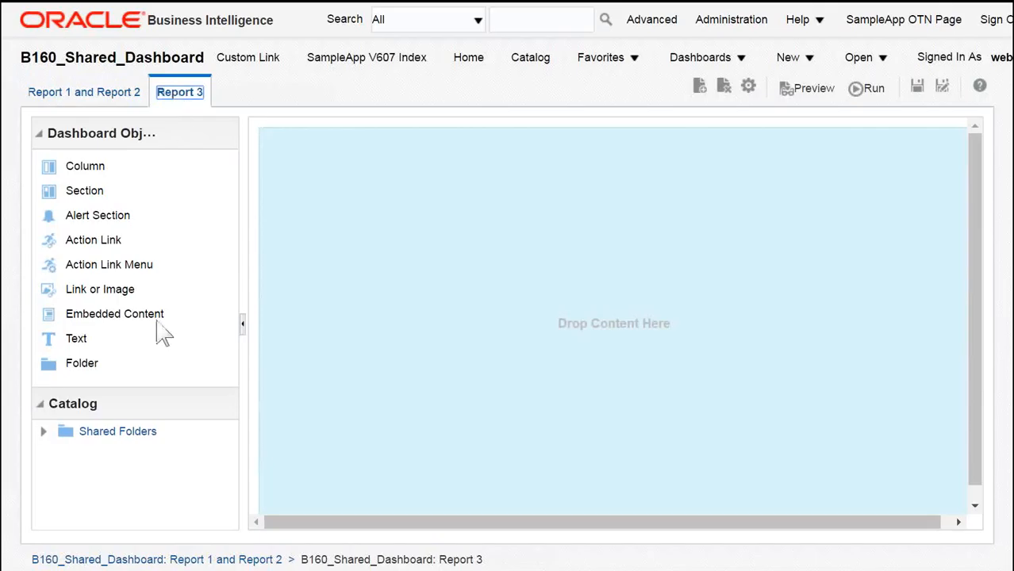
click(43, 433)
click(39, 135)
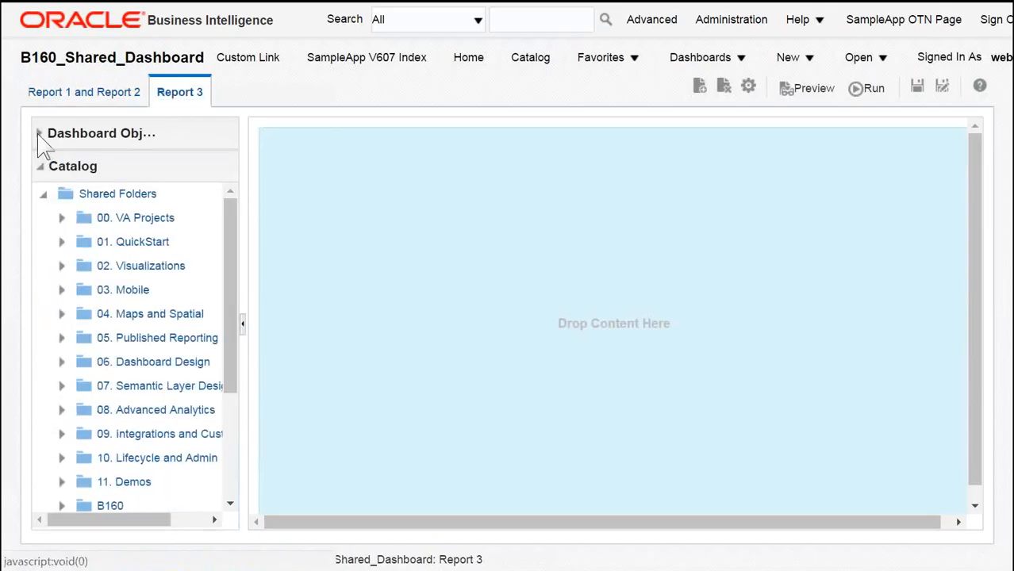
scroll(145, 290, down, 3)
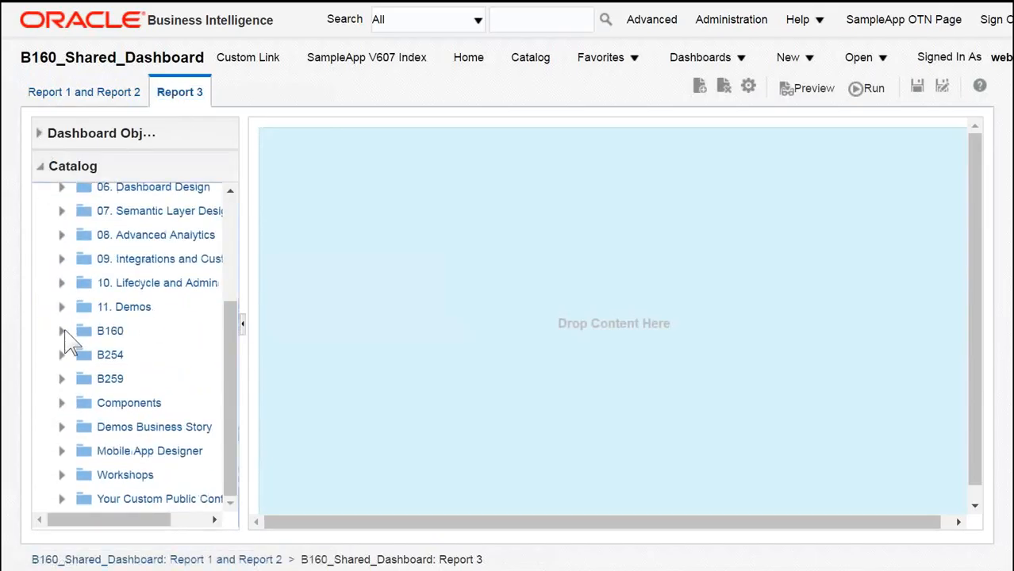
click(63, 328)
scroll(183, 334, down, 5)
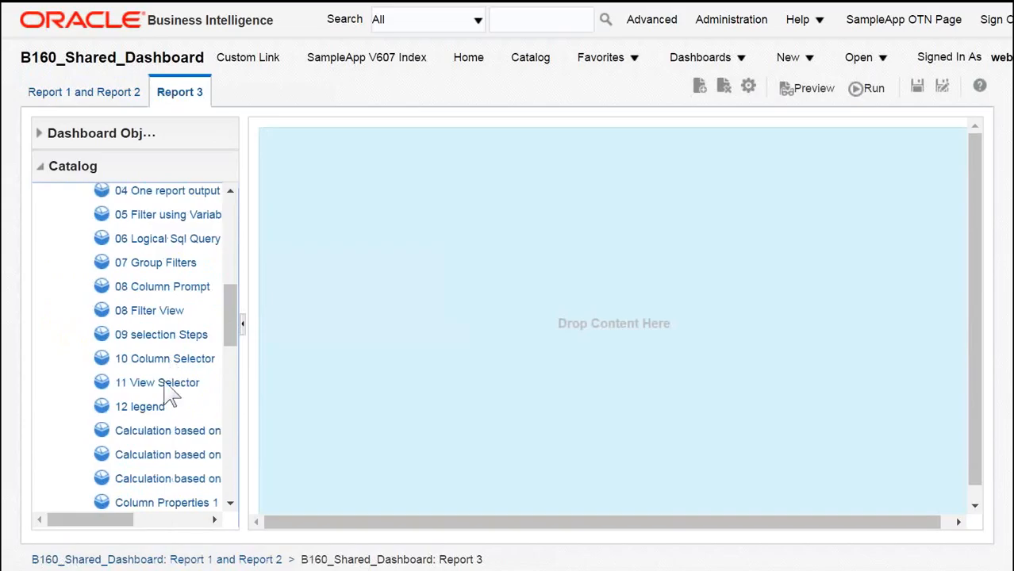
scroll(169, 365, down, 3)
scroll(171, 364, down, 5)
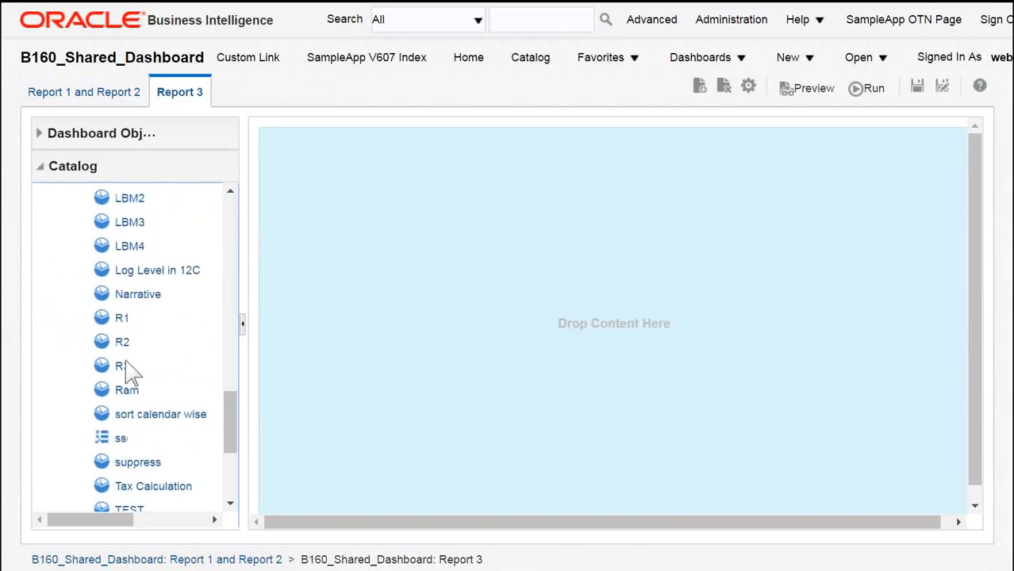
drag(285, 353, 482, 255)
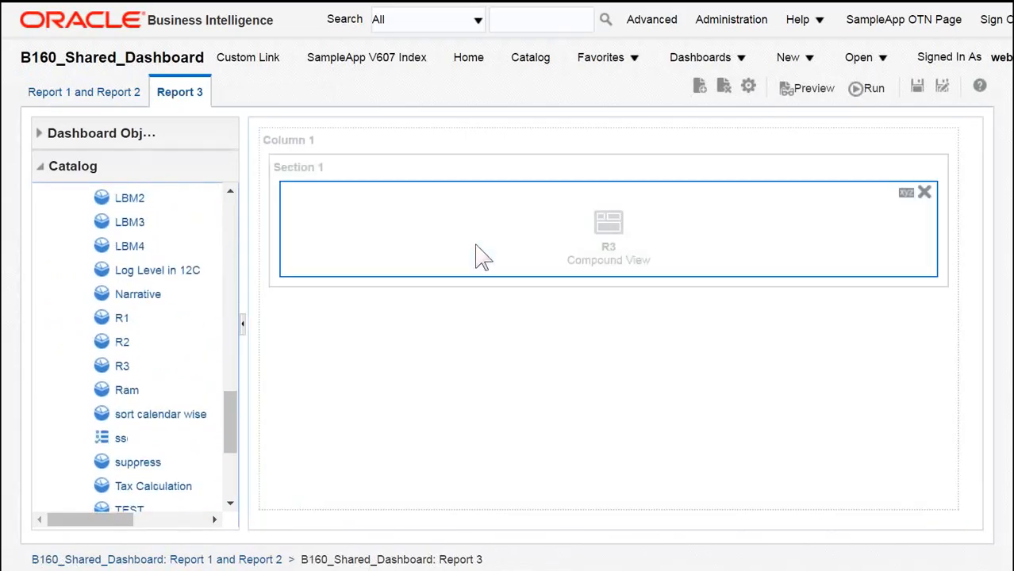
Step: Save the dashboard and run it to view the Report 3 page
click(916, 87)
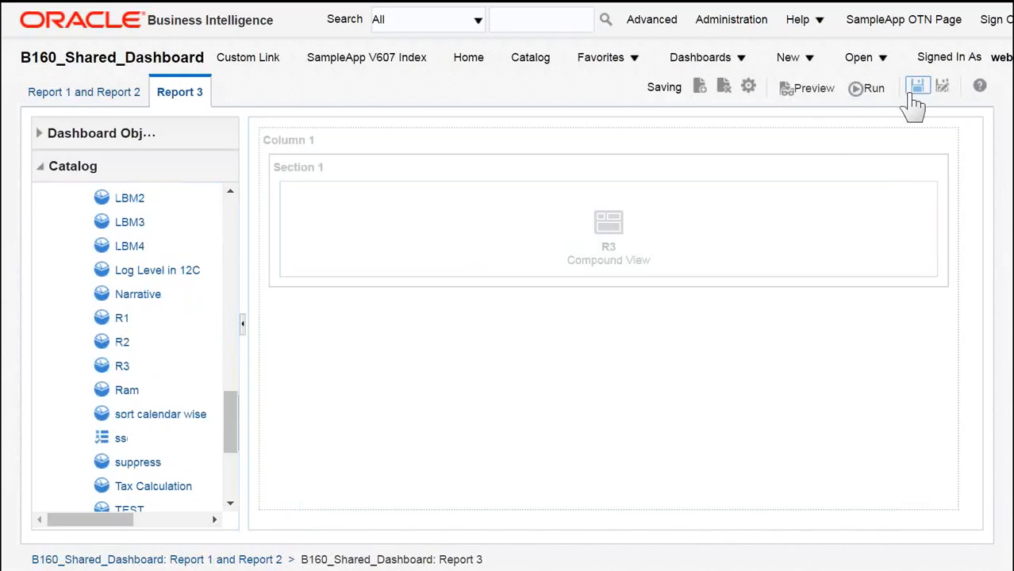
click(873, 89)
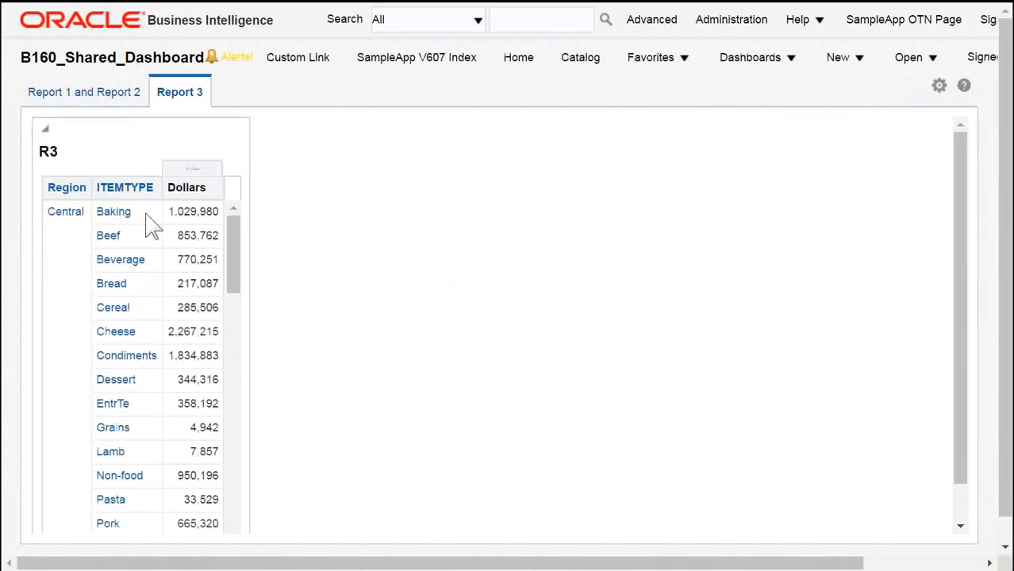
Step: Switch between the Report 1 and Report 2 page and the Report 3 page to review them
click(87, 92)
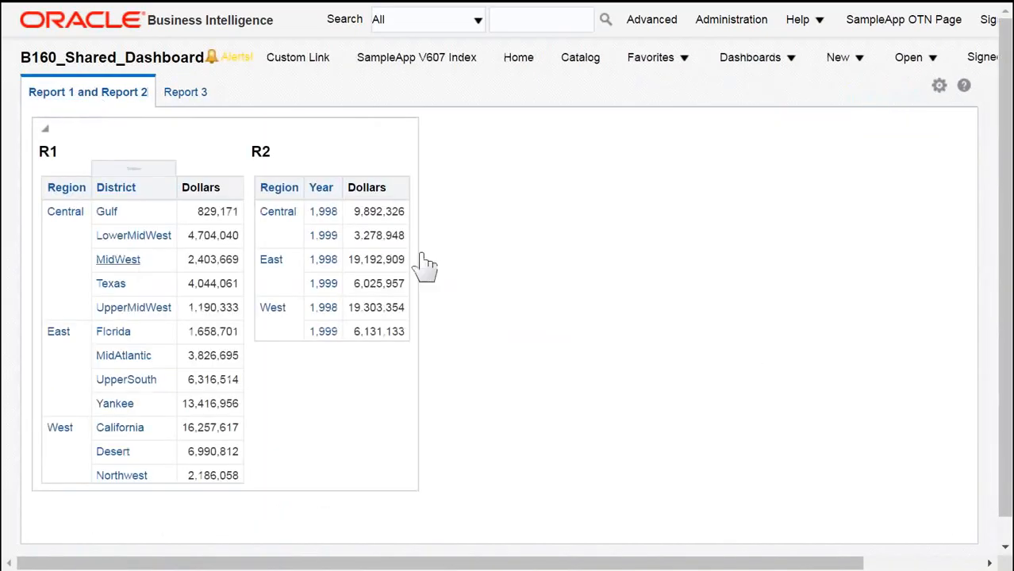
click(193, 93)
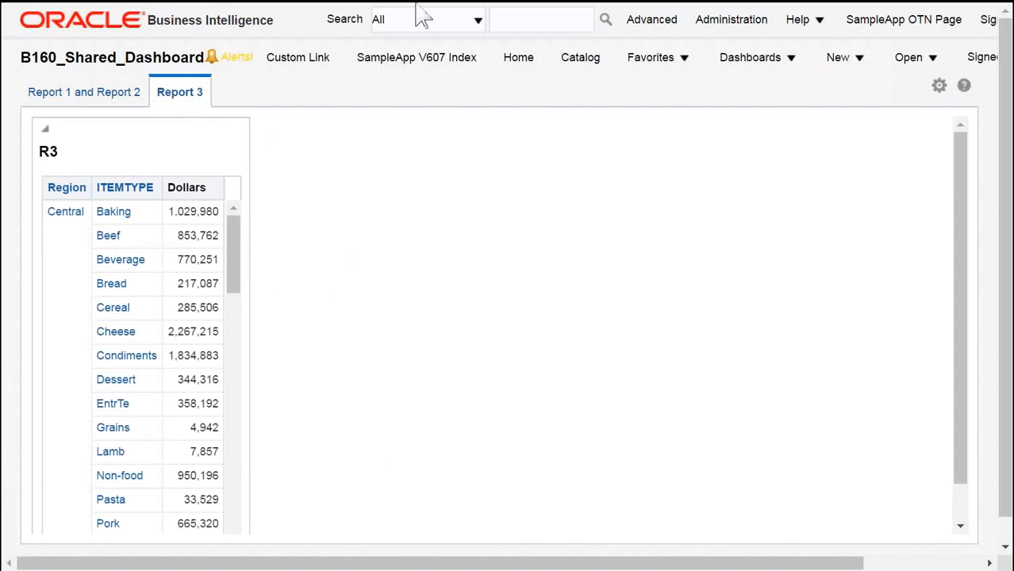
key(F11)
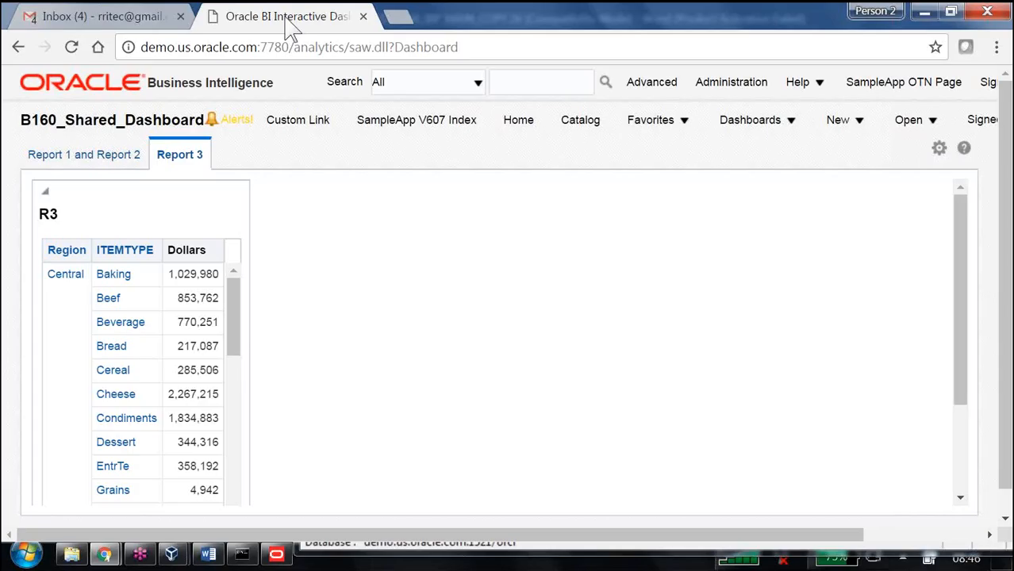
Step: Create a new dashboard prompt on the B160 Supplier Sales Rep subject area with a column prompt for Region
click(864, 132)
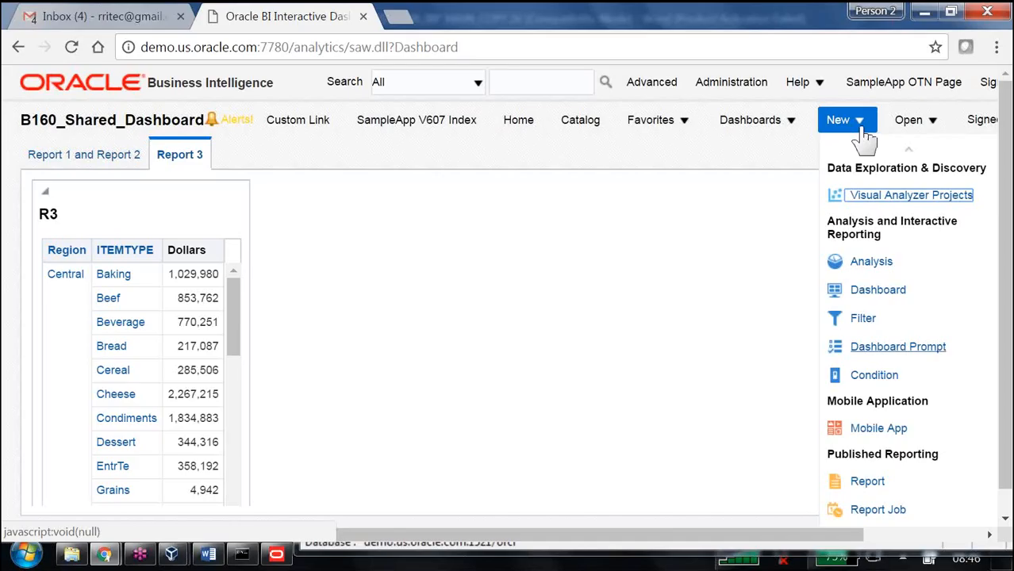
click(906, 346)
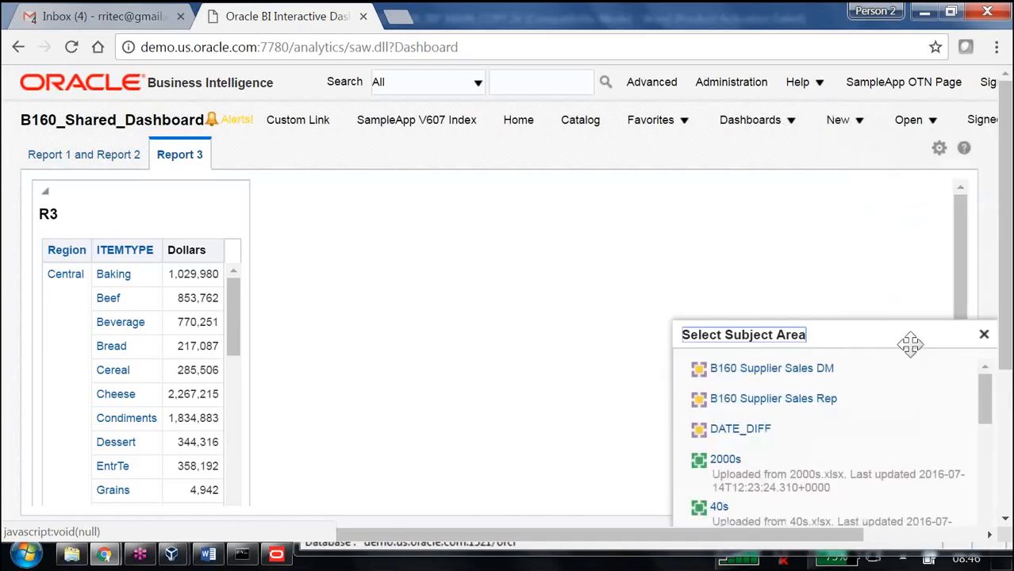
click(819, 406)
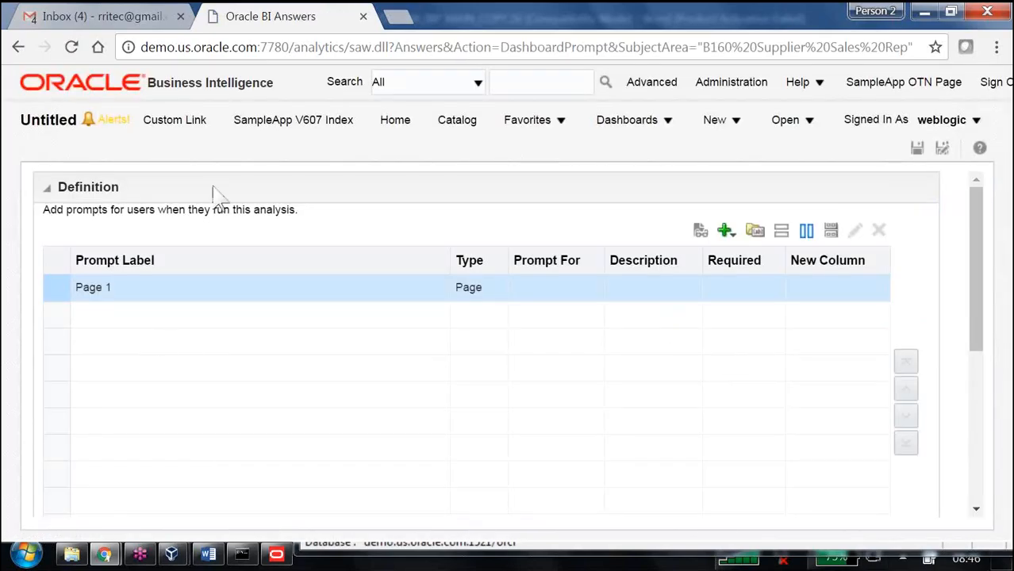
click(725, 230)
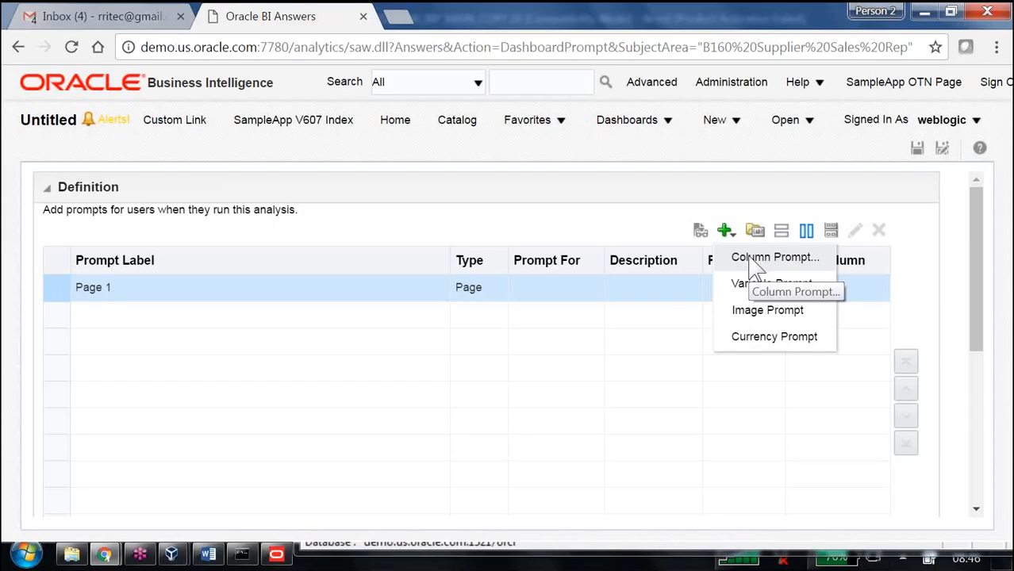
click(757, 267)
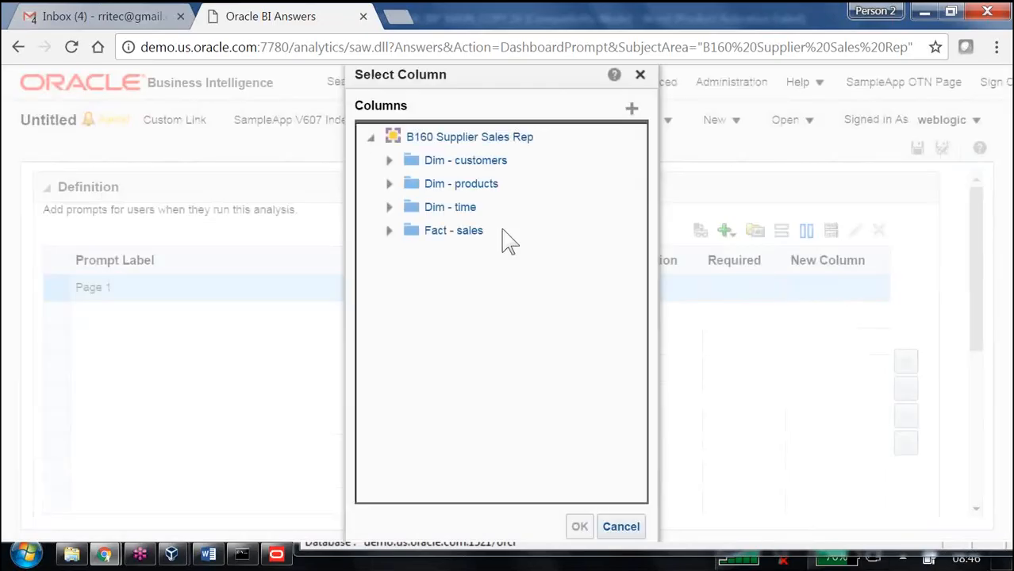
click(389, 160)
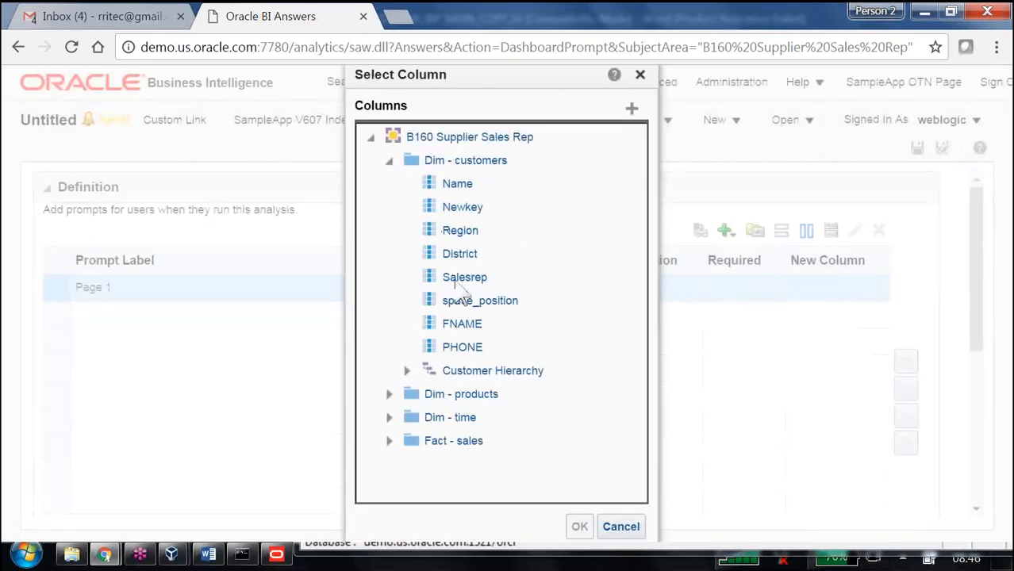
click(465, 230)
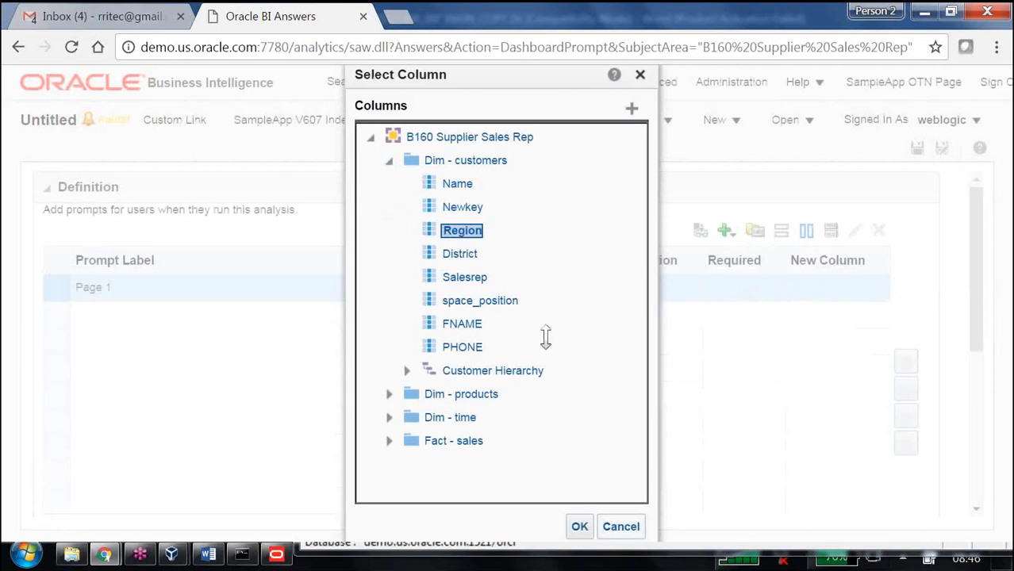
click(580, 526)
click(617, 434)
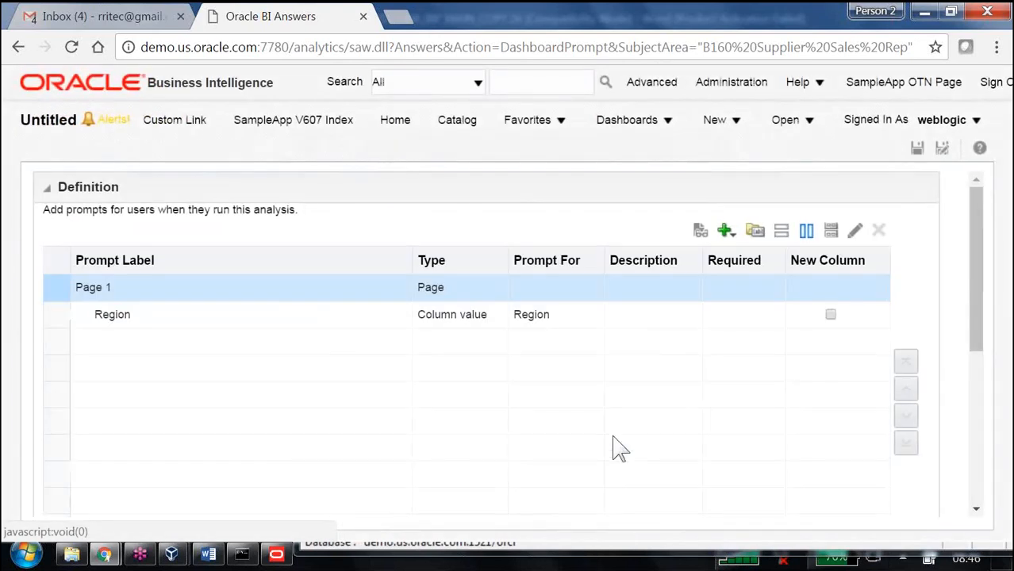
Step: Save the prompt as Region Dashboard Prompt in the /Shared Folders/B160 folder
click(918, 149)
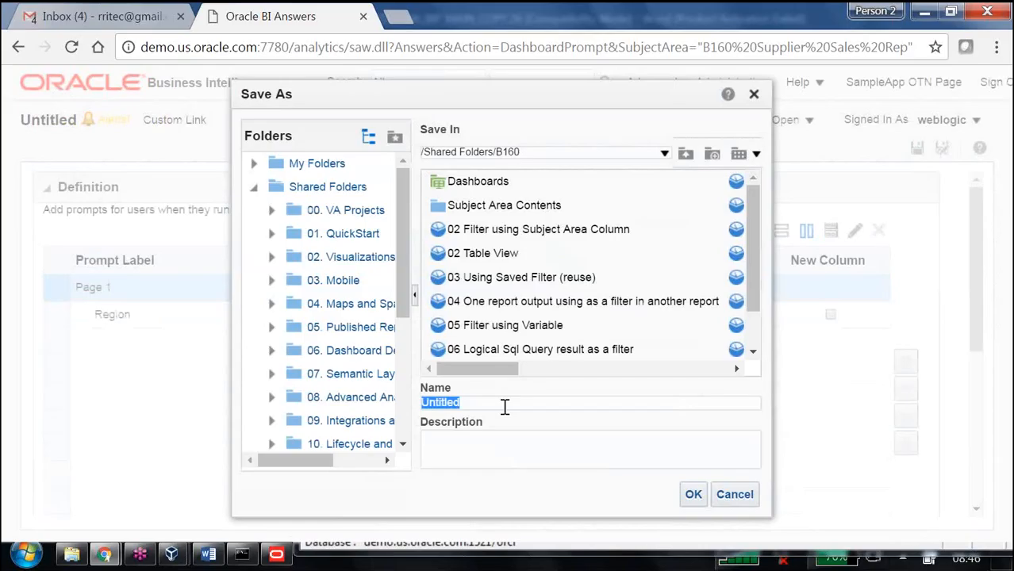
text(Region Das)
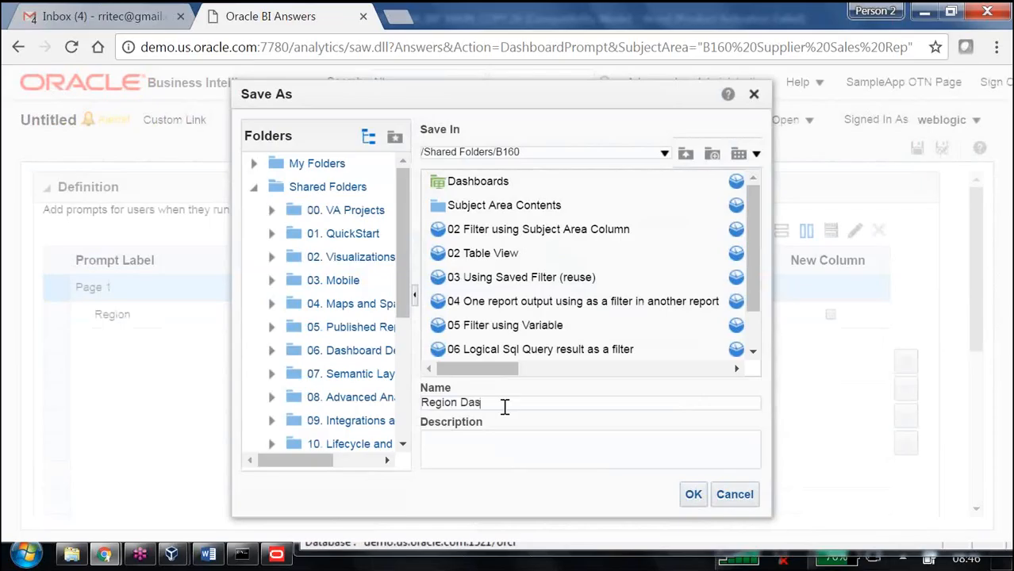
text(hboard Prompt)
click(694, 495)
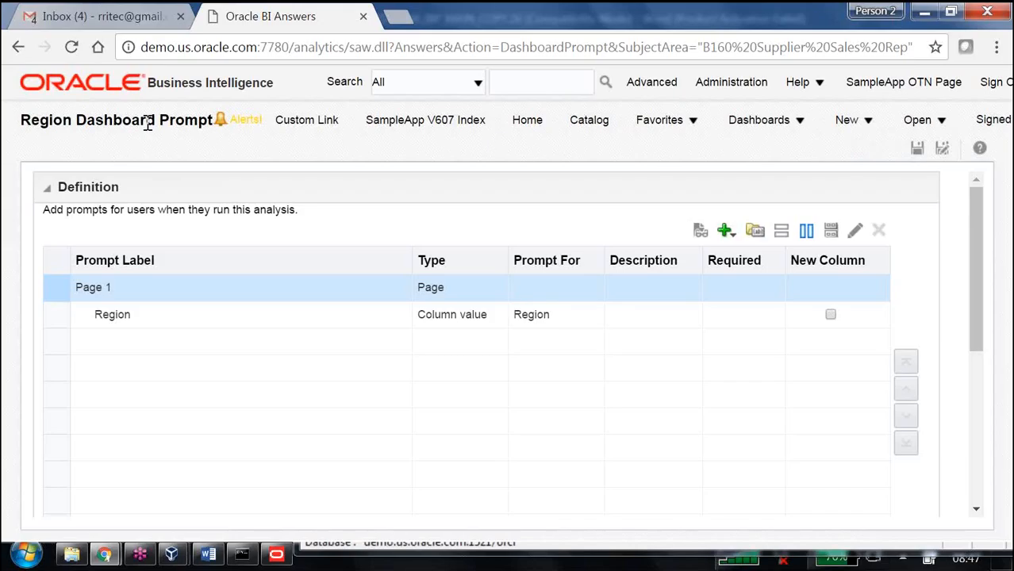
Step: Open B160_Shared_Dashboard for editing and place Region Dashboard Prompt from the B160 catalog folder above the R1 and R2 section
click(718, 46)
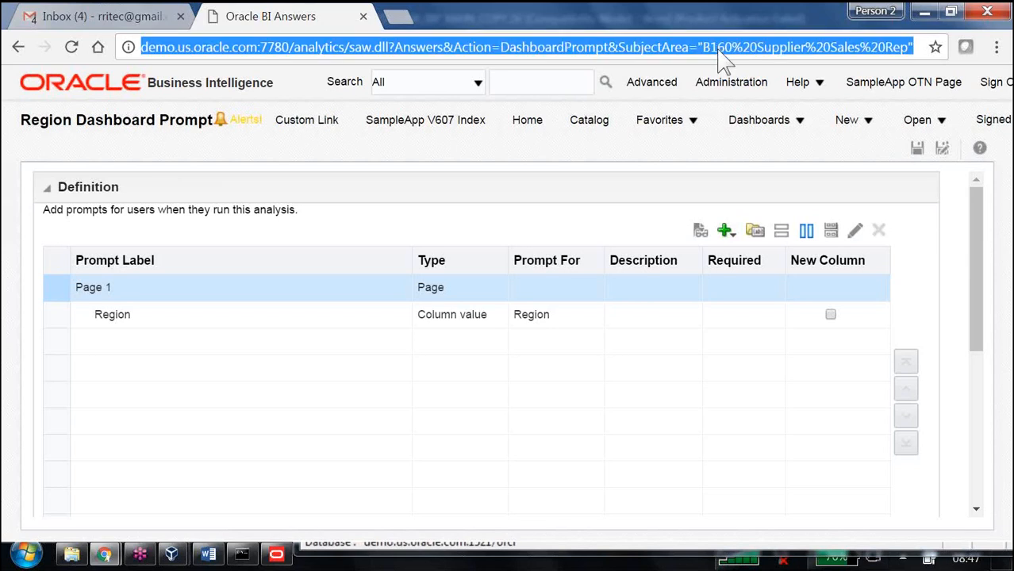
click(746, 129)
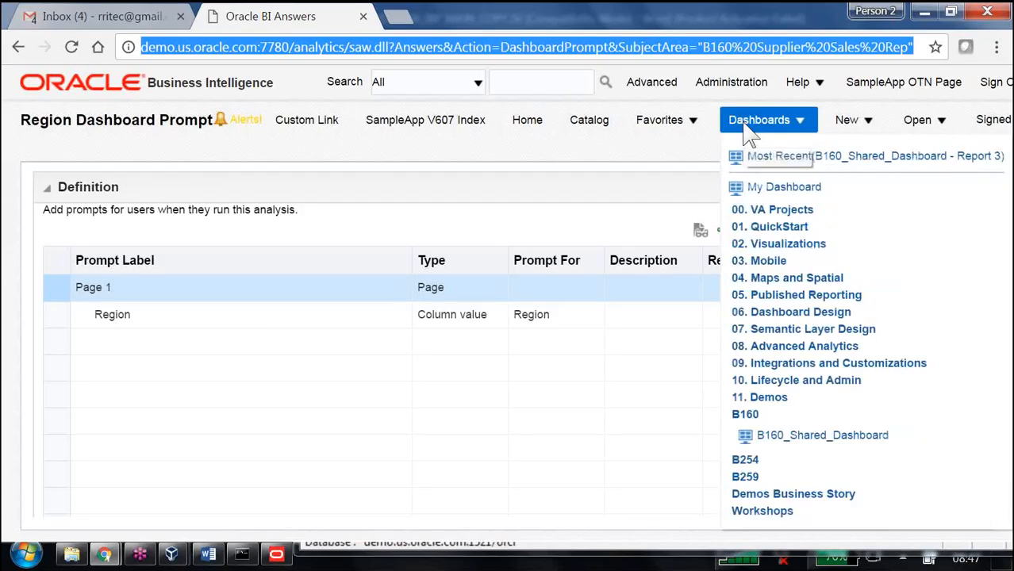
click(801, 498)
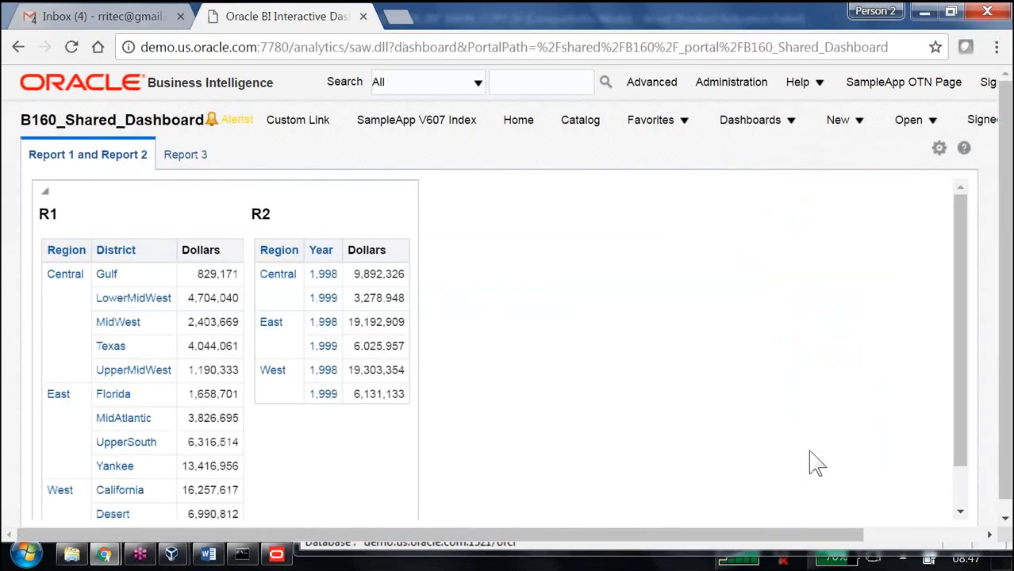
click(940, 148)
click(823, 175)
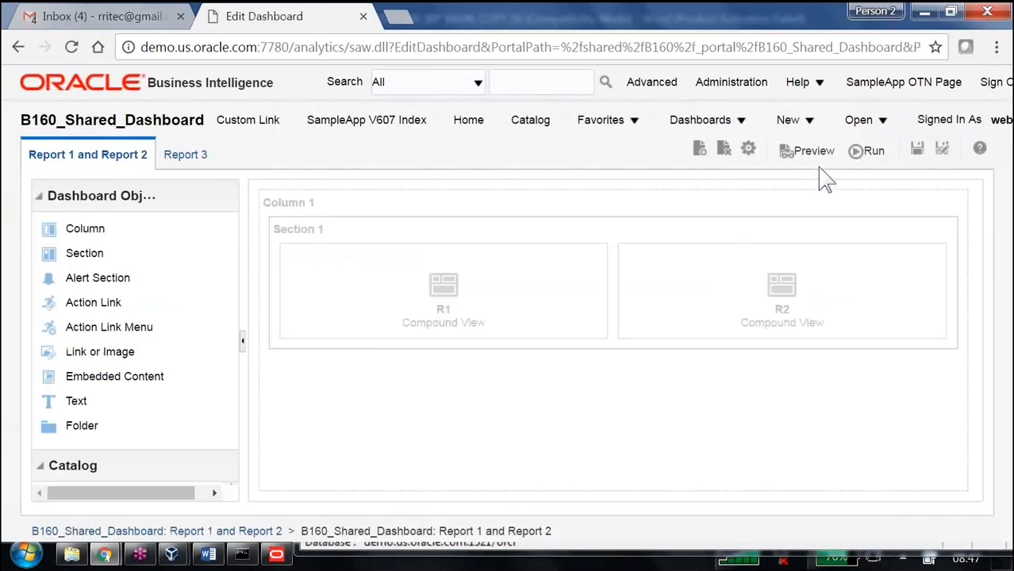
click(48, 196)
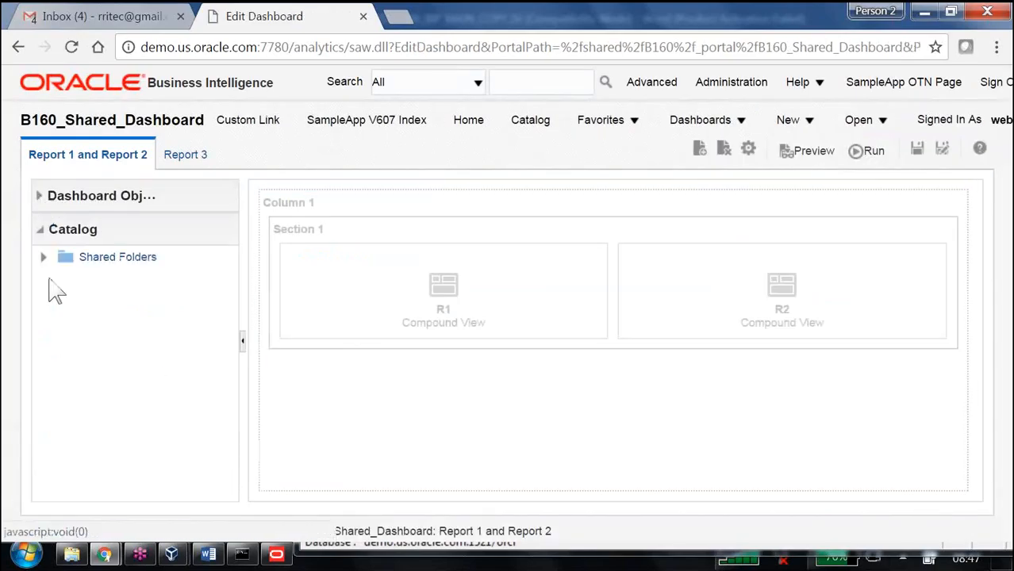
click(43, 256)
scroll(115, 366, down, 5)
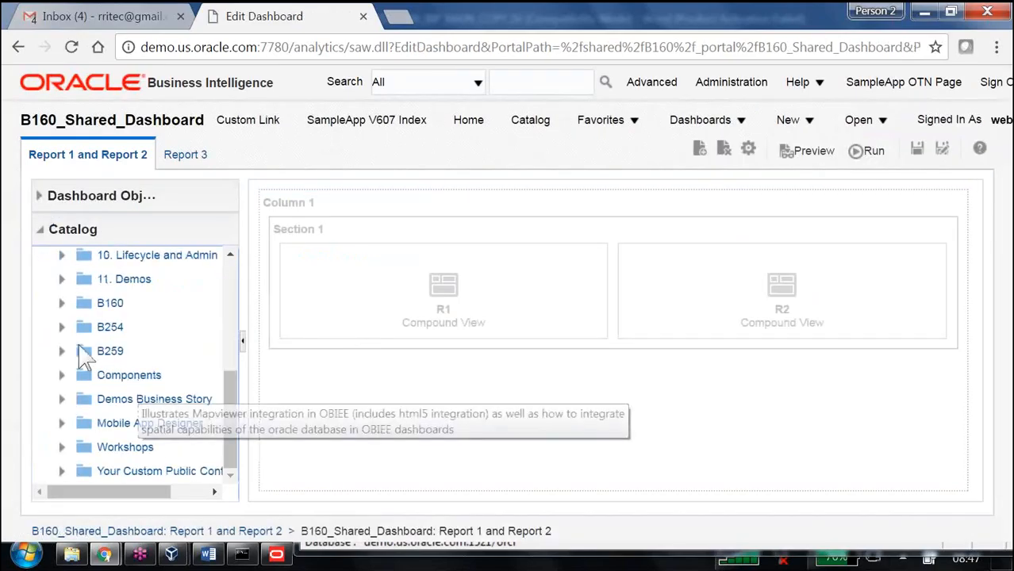
click(61, 304)
scroll(149, 392, down, 5)
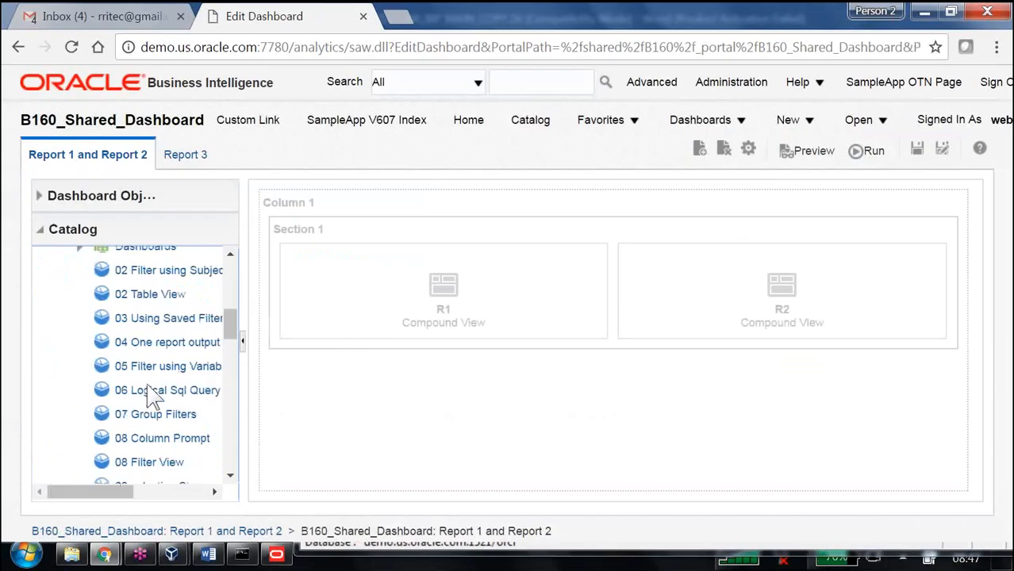
scroll(159, 394, down, 6)
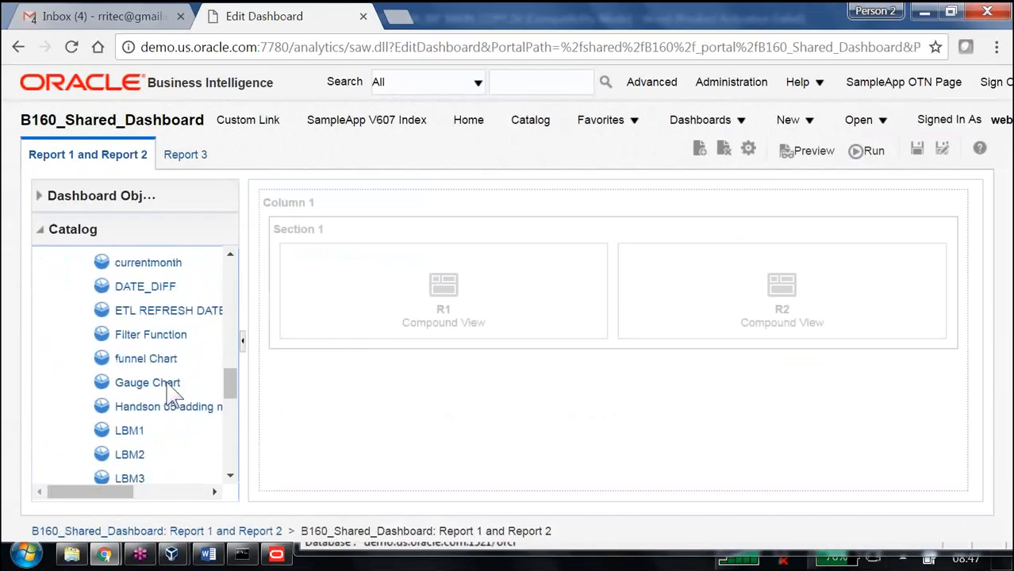
scroll(173, 395, down, 6)
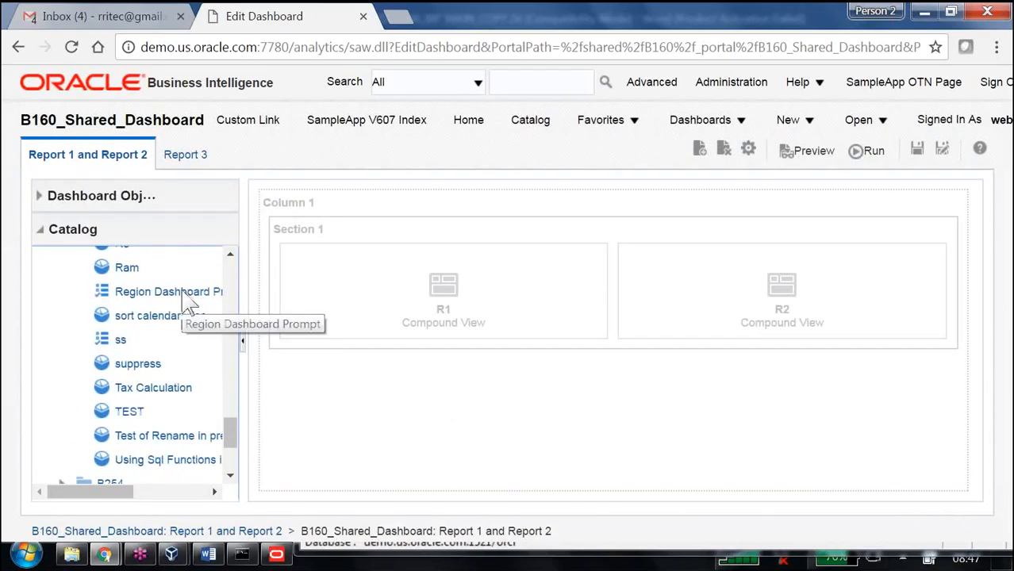
drag(189, 302, 459, 214)
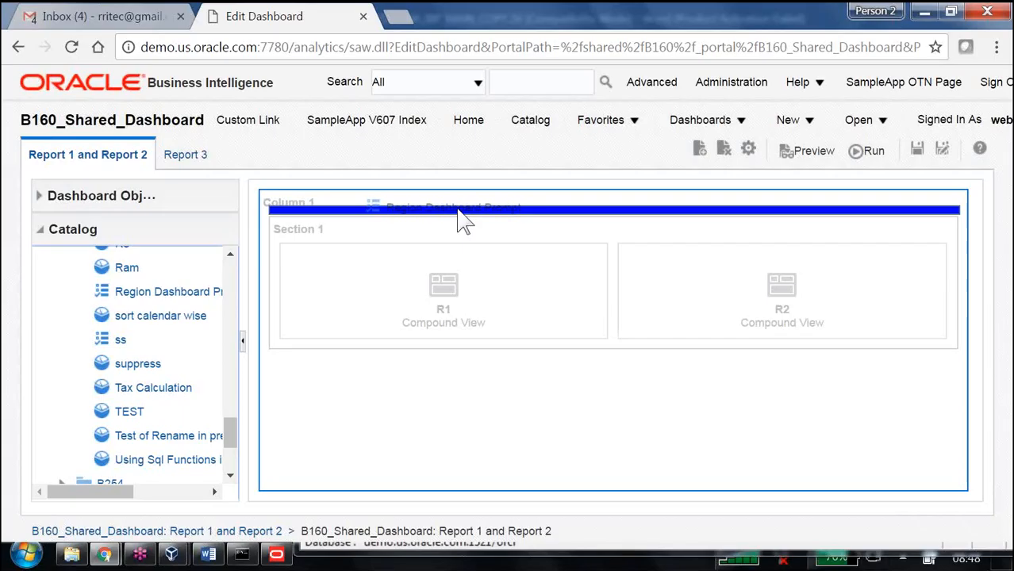
drag(457, 209, 459, 214)
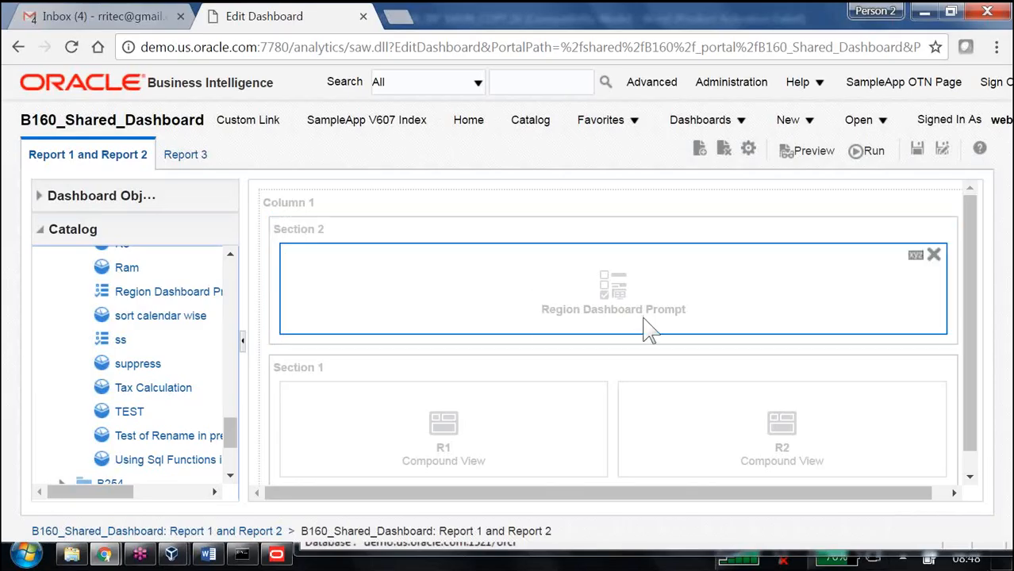
Step: Save and run the dashboard and apply the Region prompt with Central selected
click(916, 150)
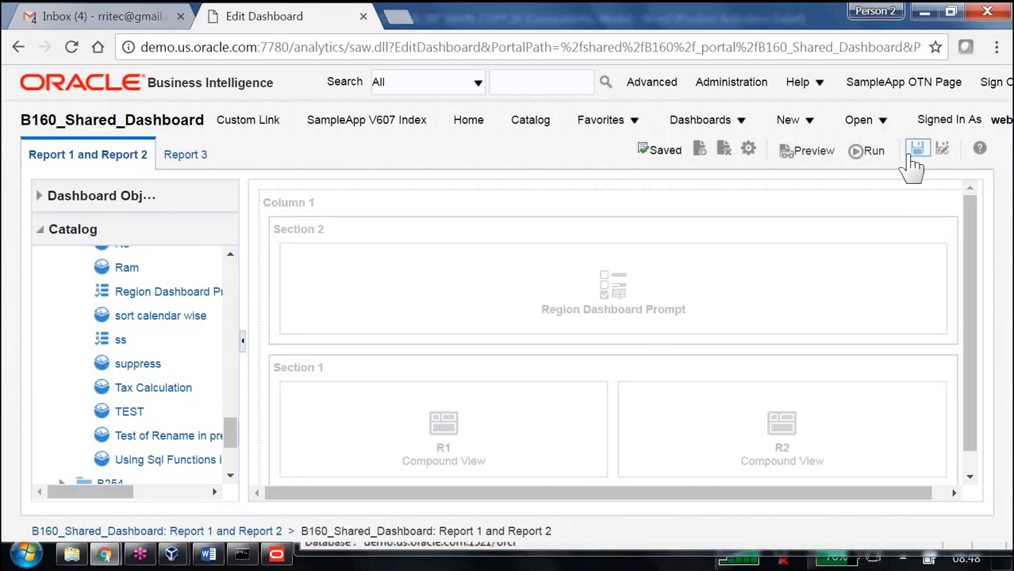
click(871, 152)
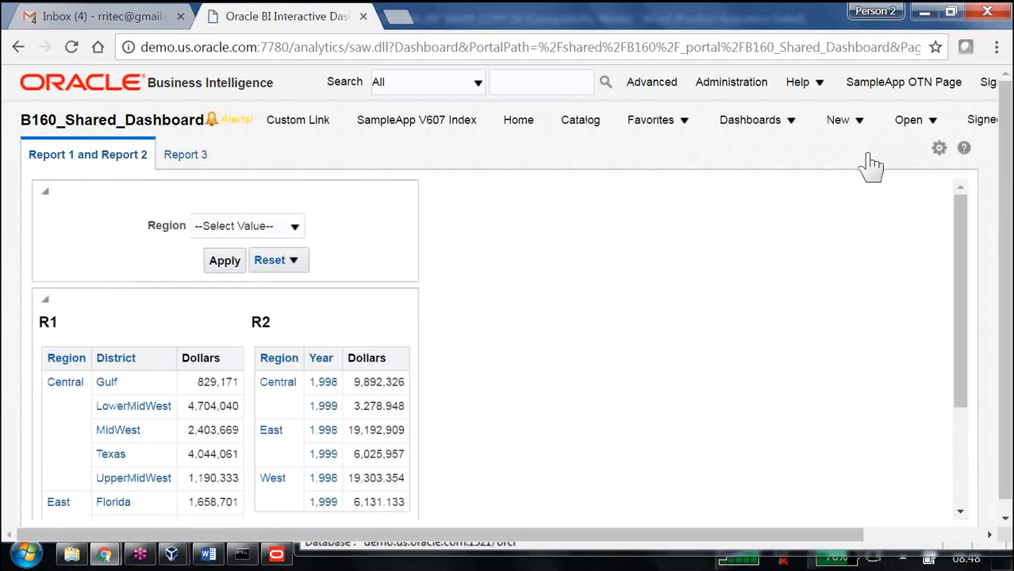
click(295, 227)
click(208, 278)
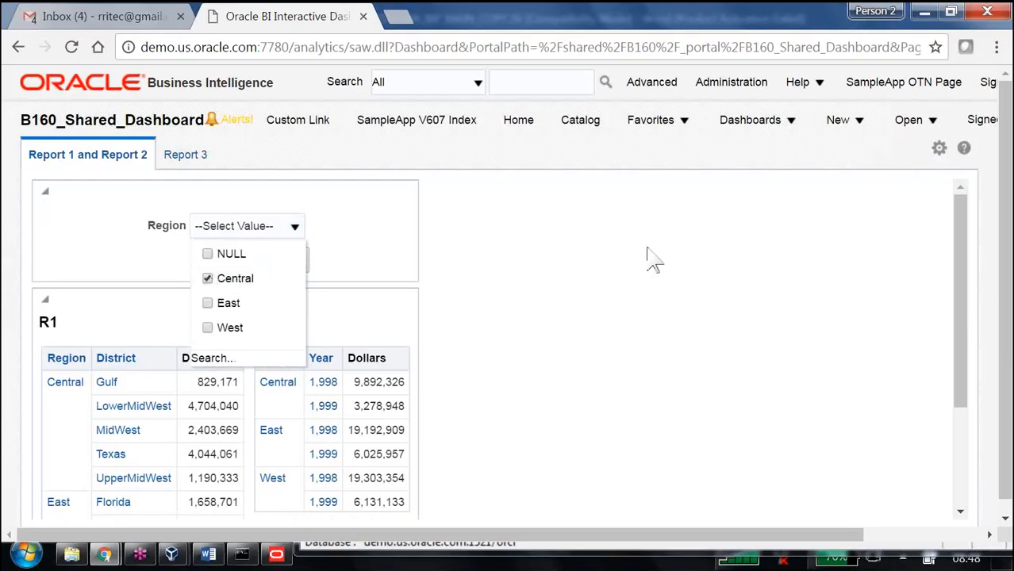
click(566, 296)
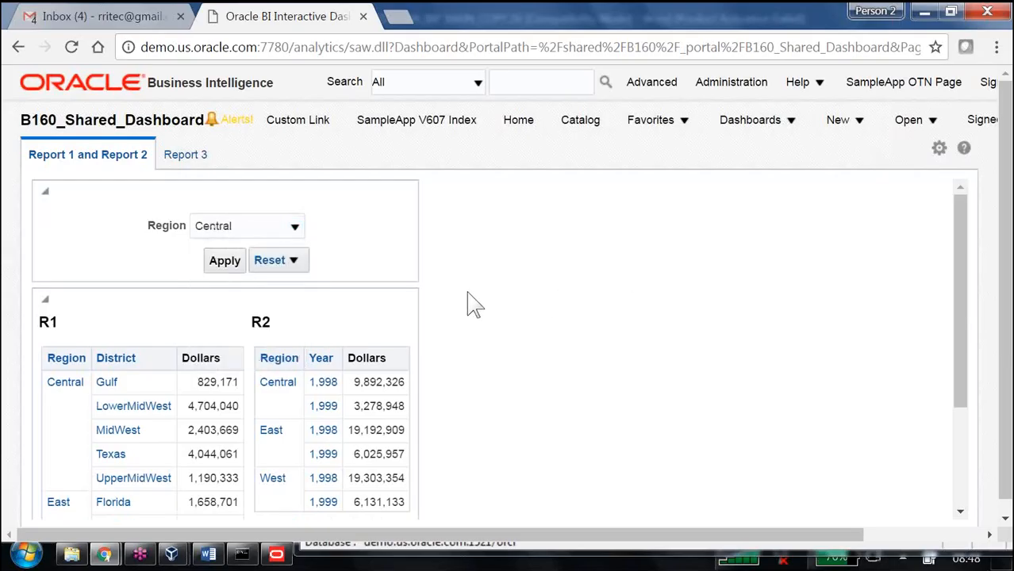
click(224, 262)
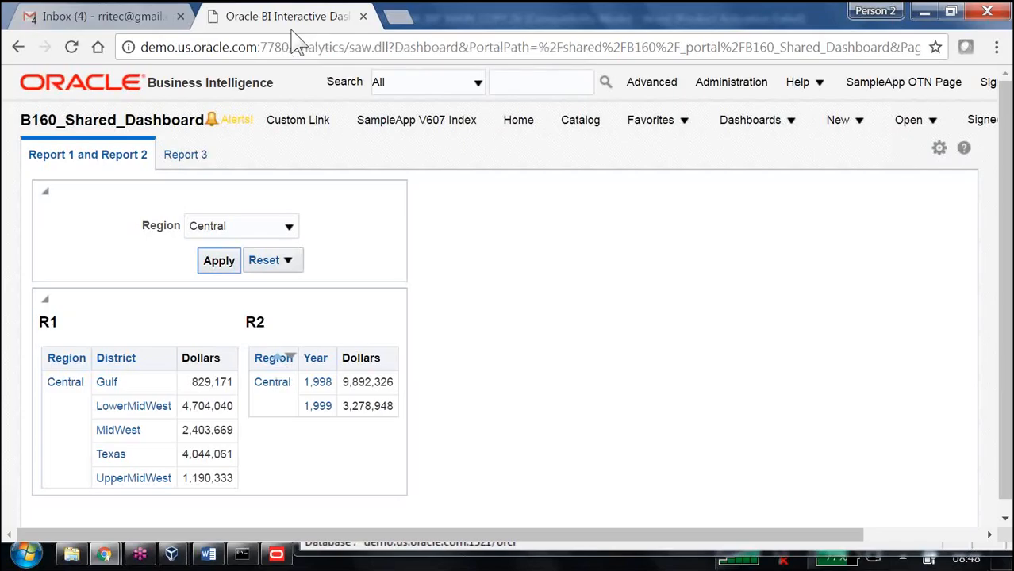
Step: Add East to the Region prompt selection and apply it
click(291, 228)
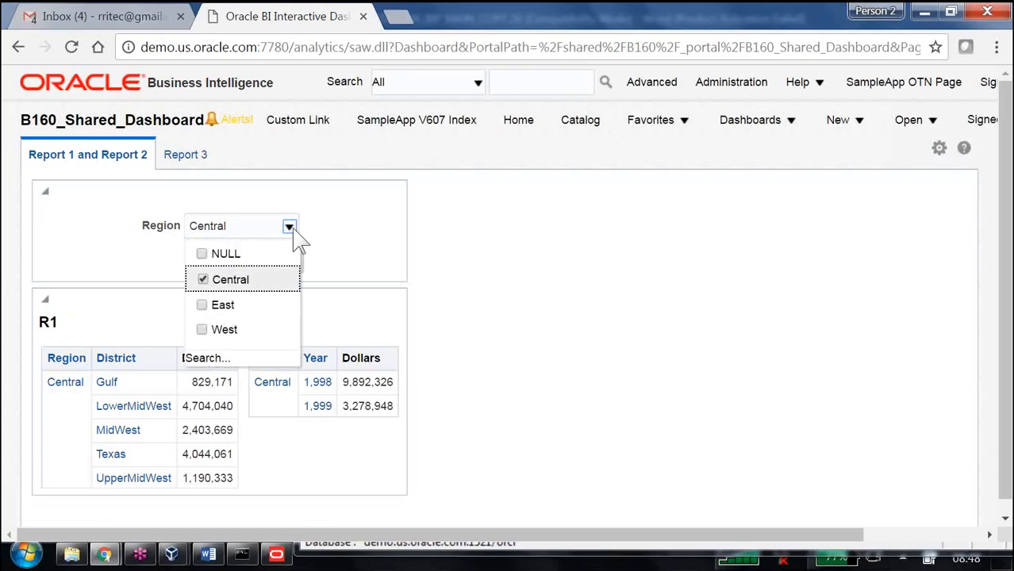
click(202, 304)
click(222, 258)
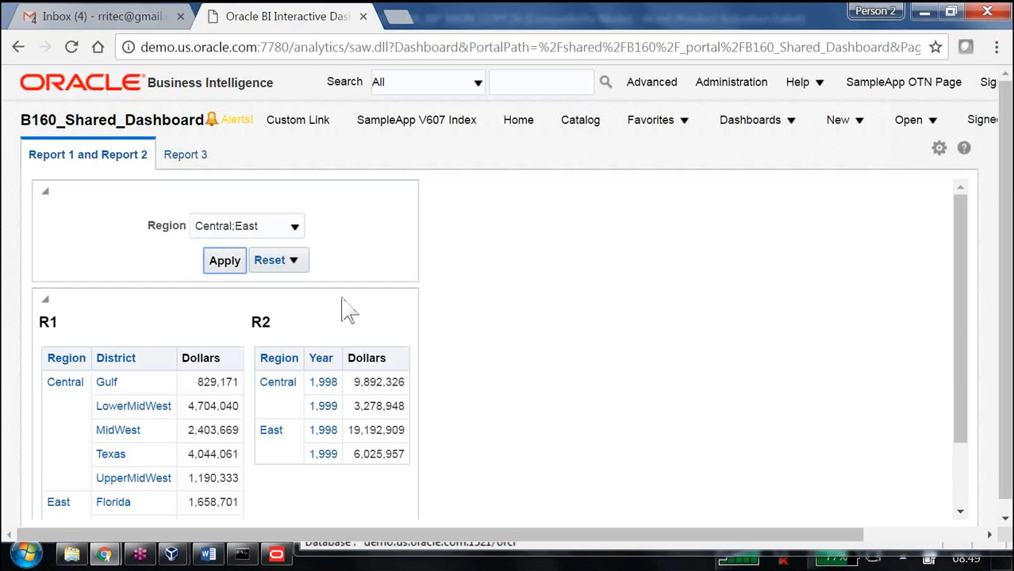
Step: View the Report 3 page of the dashboard
click(185, 161)
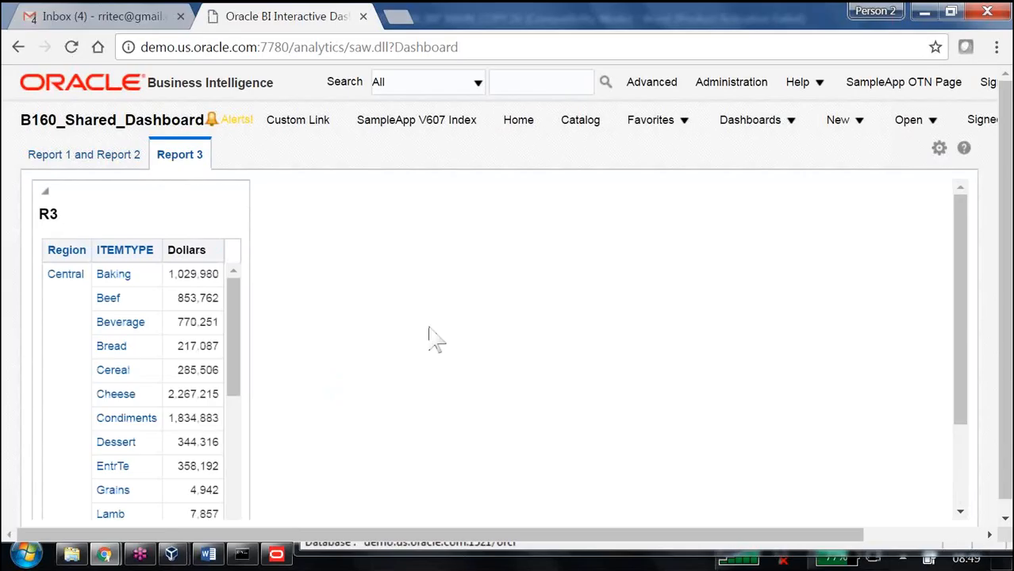
scroll(358, 321, down, 5)
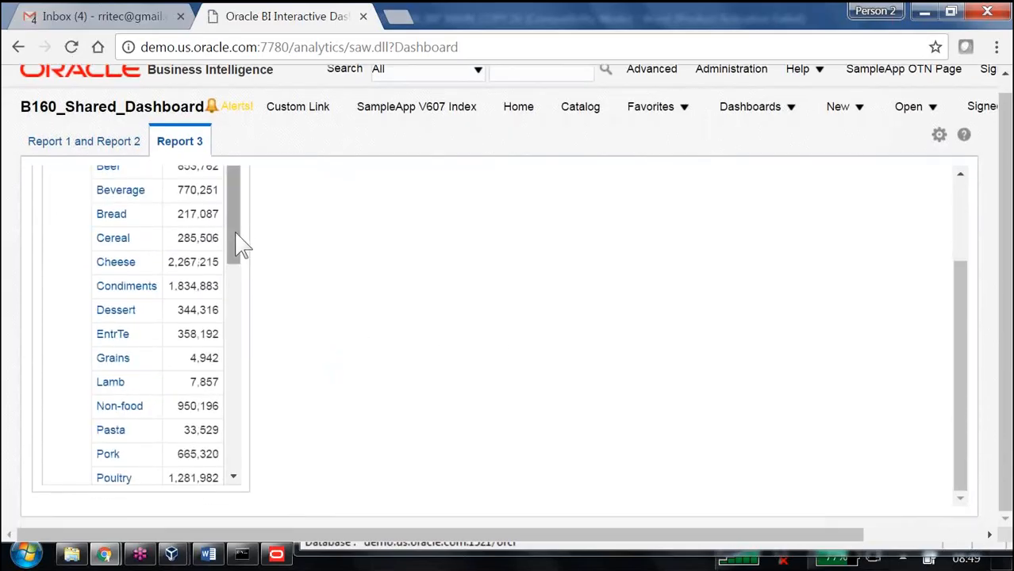
Step: Scroll through the R3 table on the Report 3 page
drag(238, 244, 226, 485)
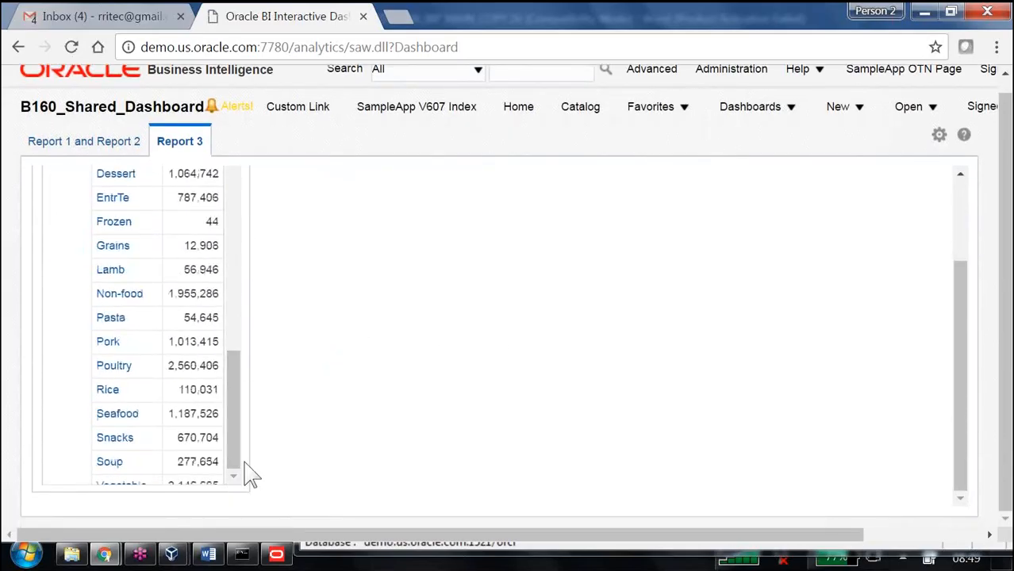
scroll(382, 277, up, 1)
scroll(341, 262, up, 3)
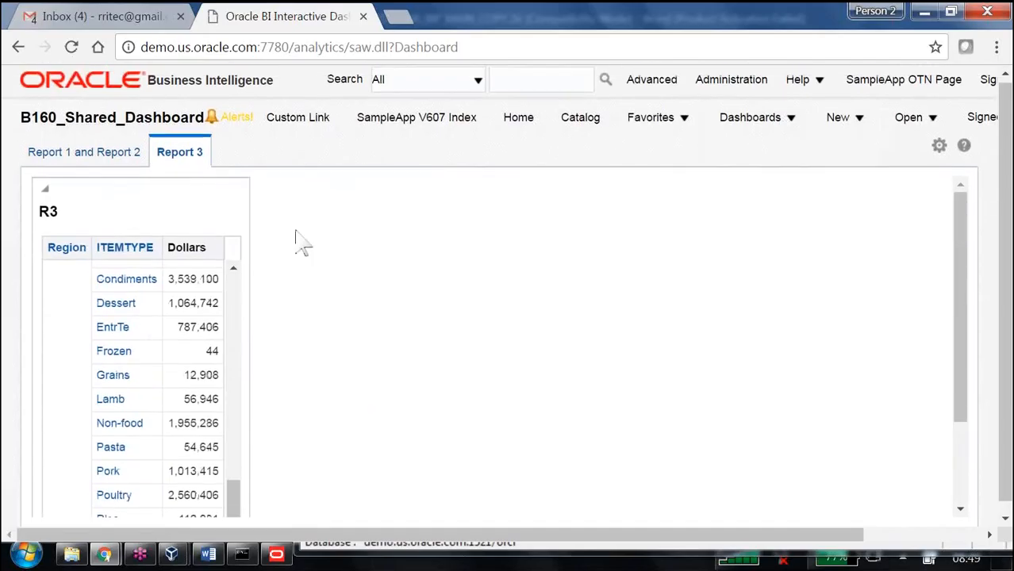
Step: On the Report 1 and Report 2 page, change the Region prompt selection to West only and apply it
click(119, 154)
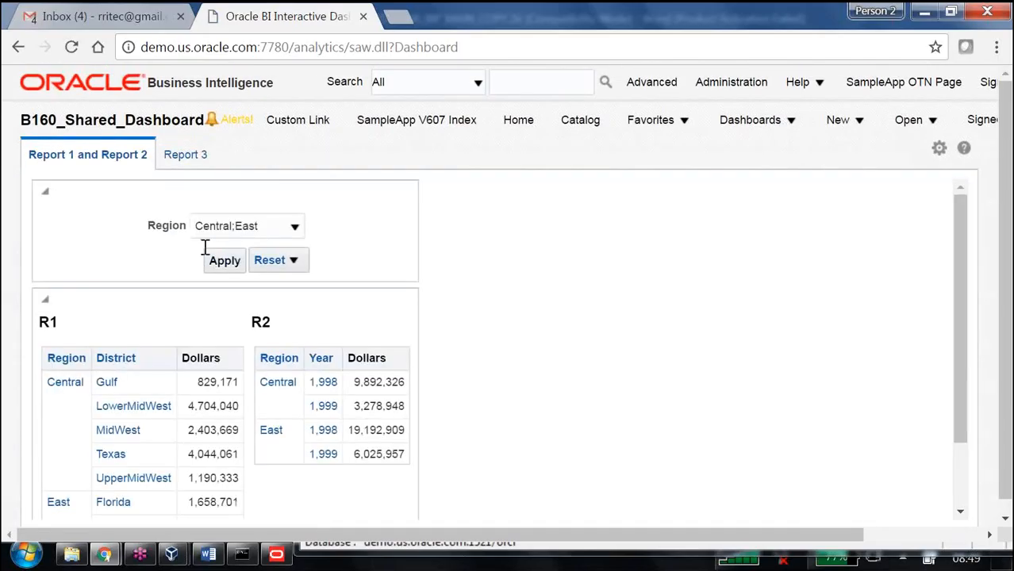
click(294, 227)
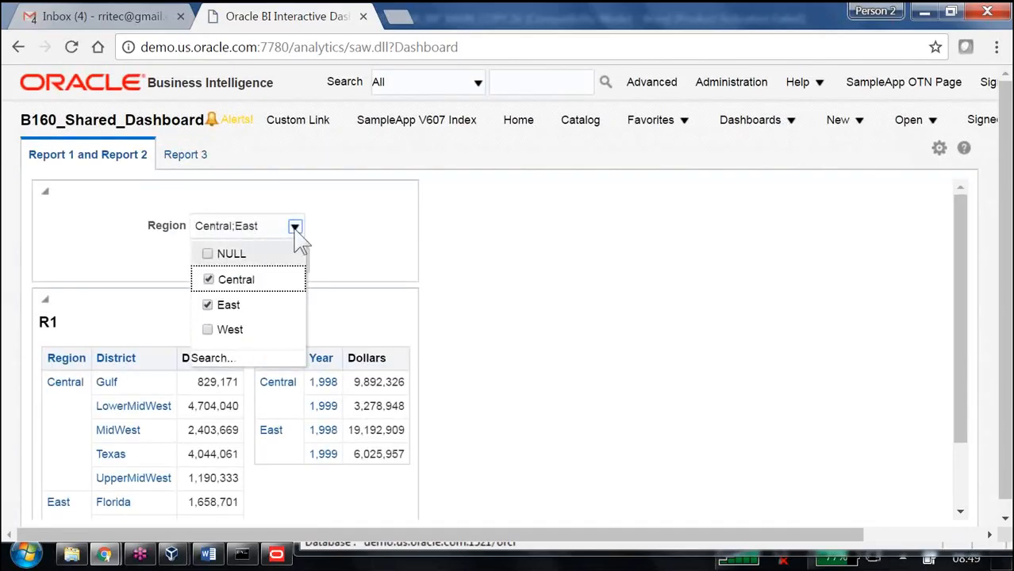
click(208, 331)
click(208, 305)
click(208, 280)
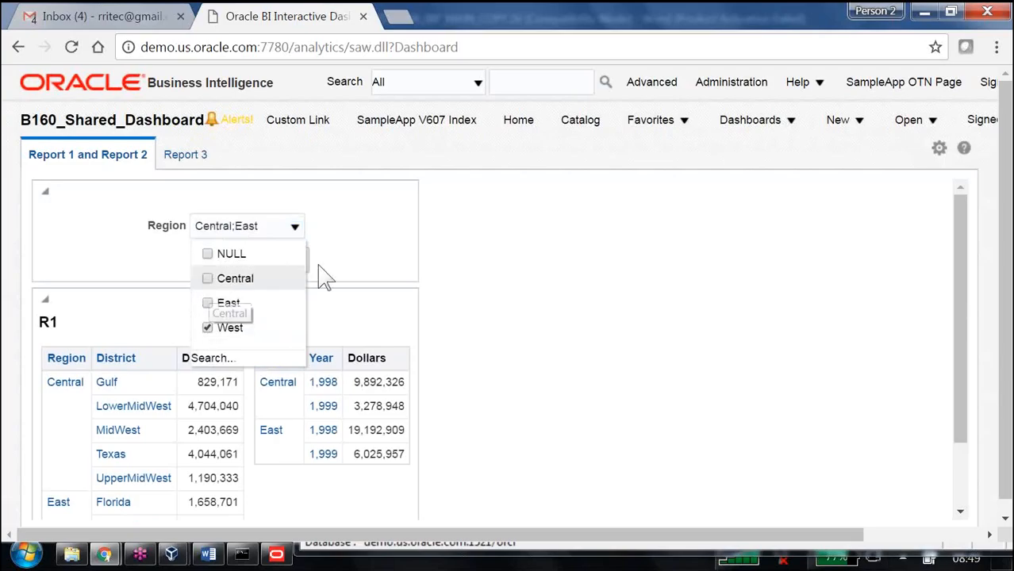
click(212, 260)
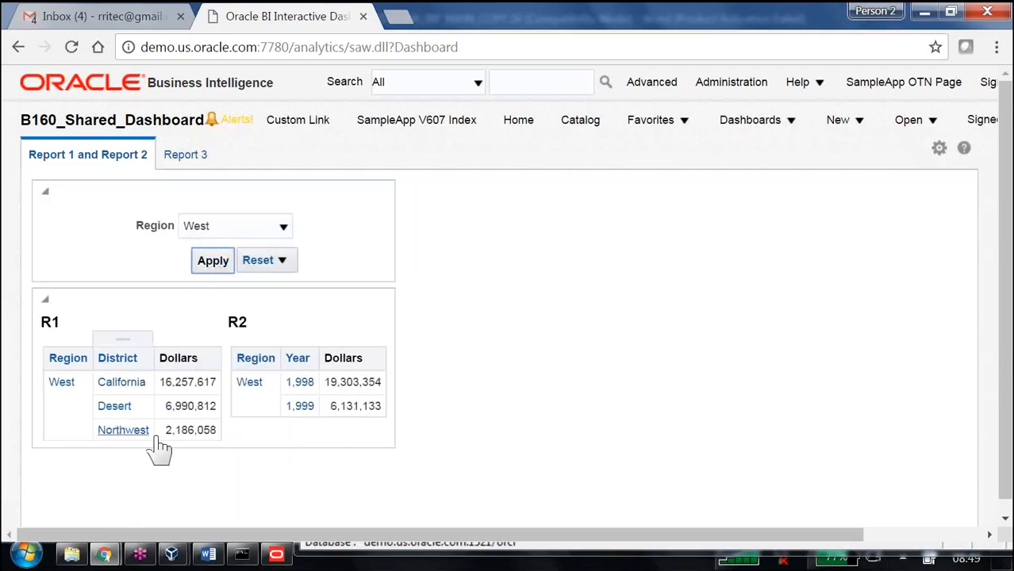
Step: Switch to the Report 3 page and scroll through the R3 table to check which regions it shows
click(190, 156)
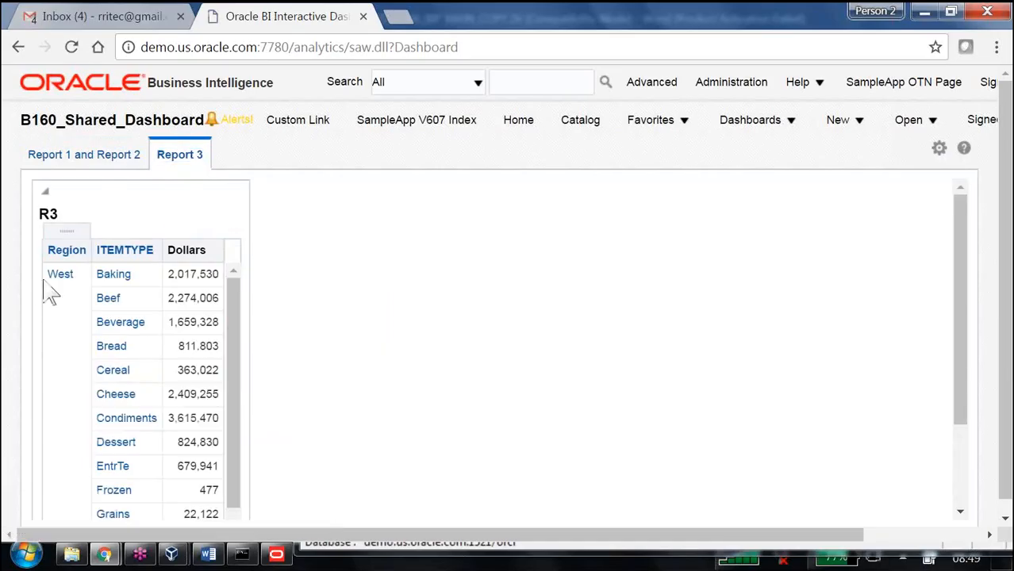
scroll(476, 330, down, 3)
scroll(476, 317, down, 1)
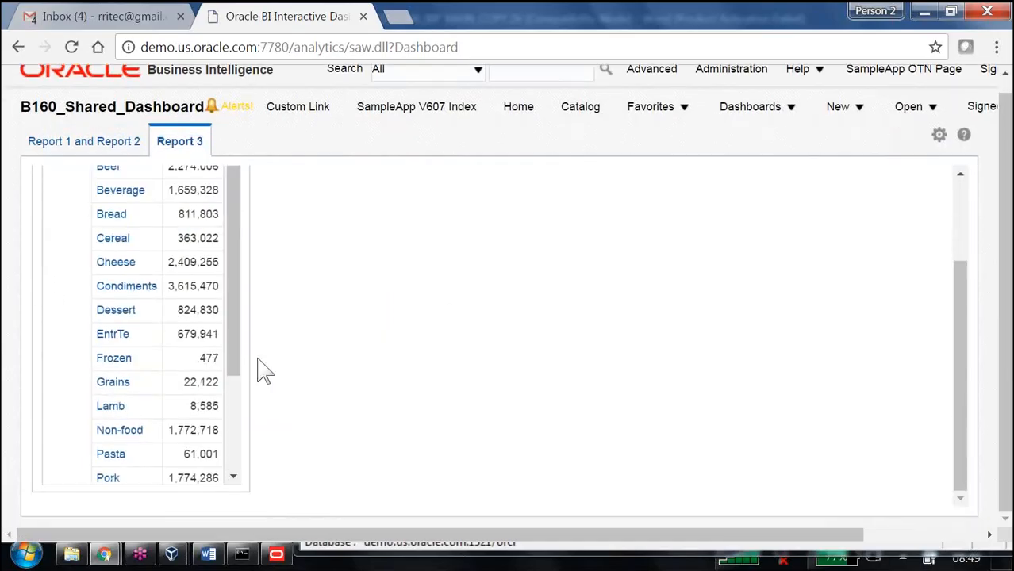
drag(233, 349, 268, 466)
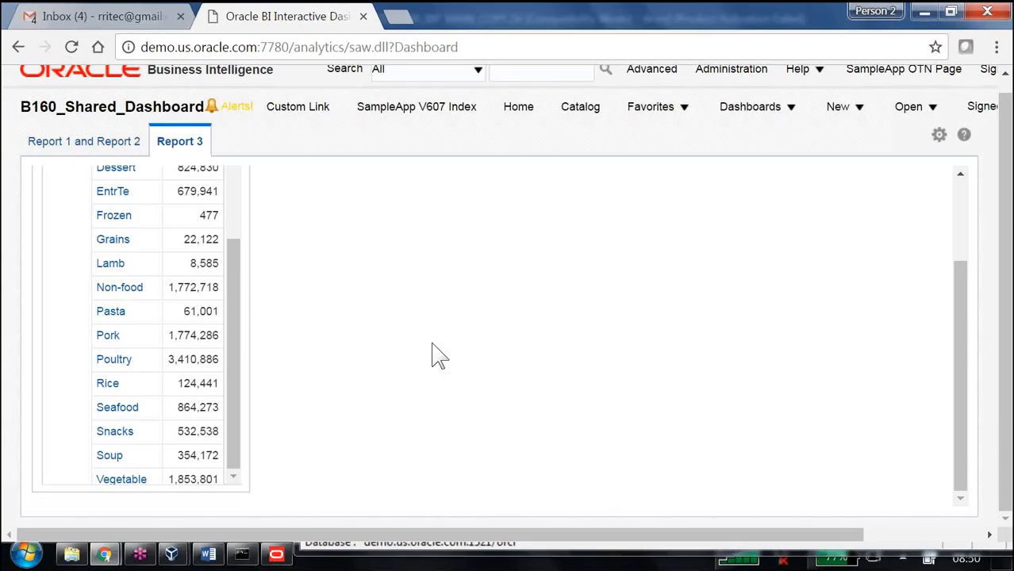
Step: Edit the dashboard and set the Region Dashboard Prompt's scope to Page on the Report 1 and Report 2 page
click(939, 135)
click(824, 159)
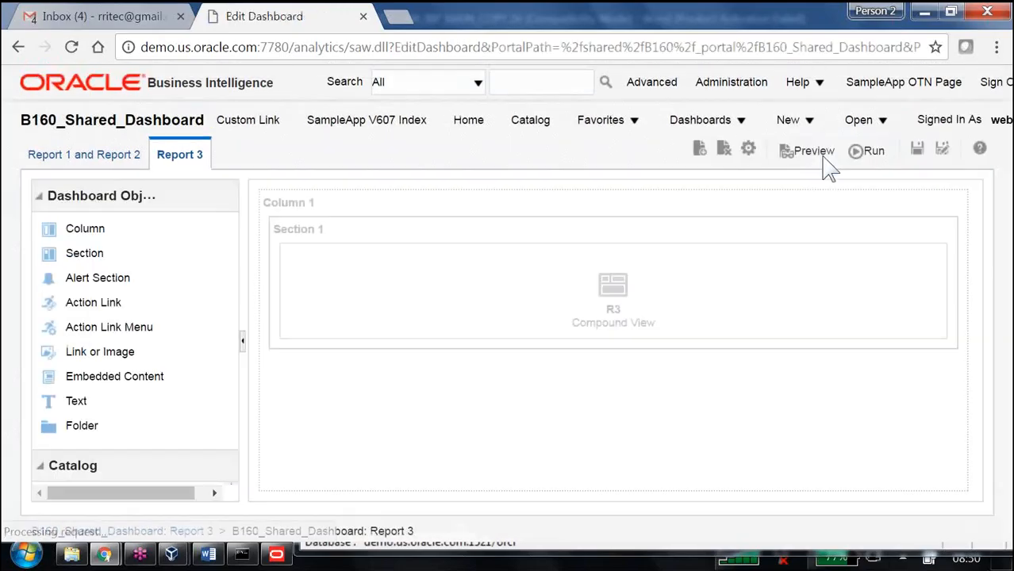
click(123, 159)
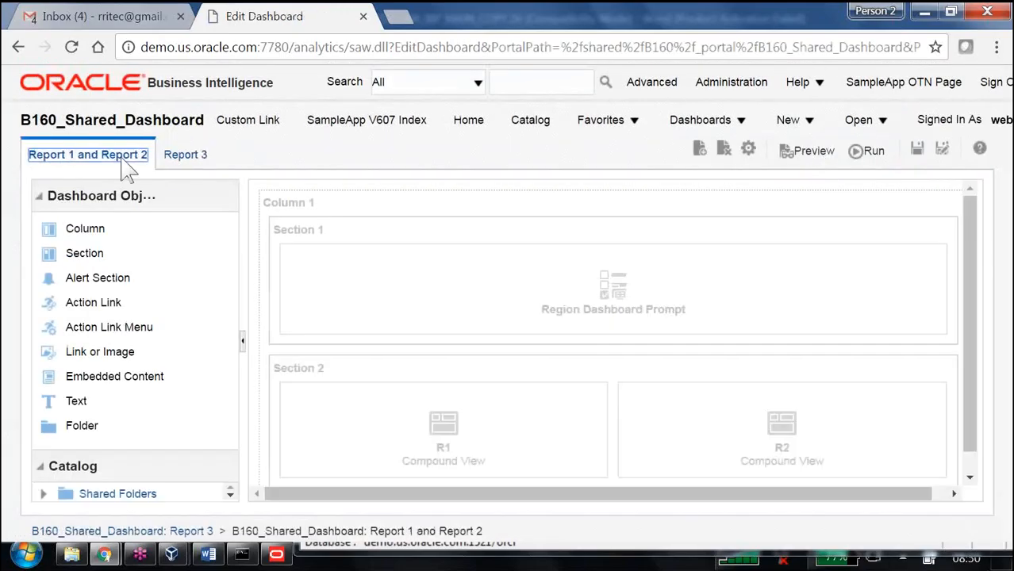
mouse_move(609, 283)
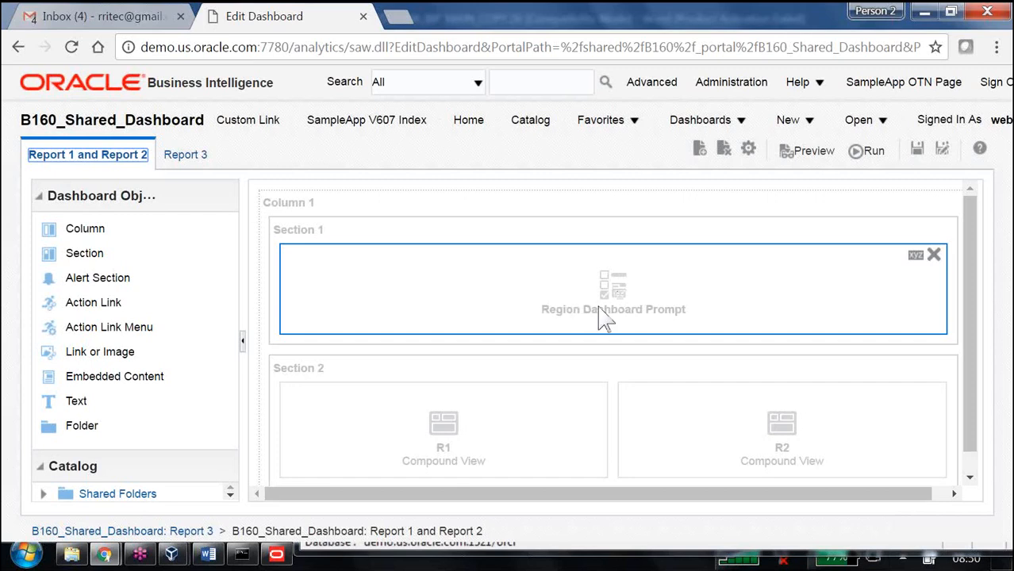
click(917, 257)
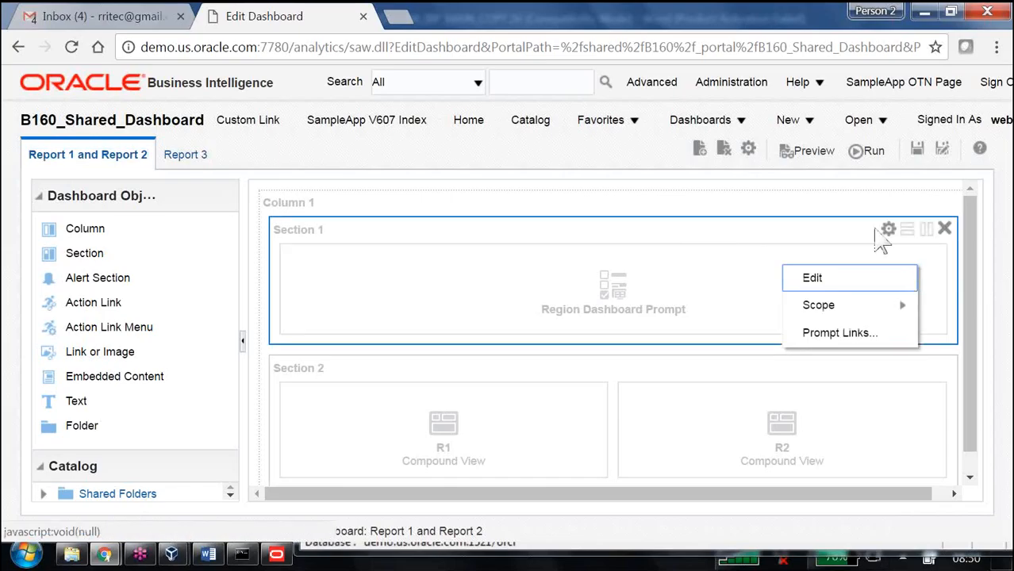
click(884, 231)
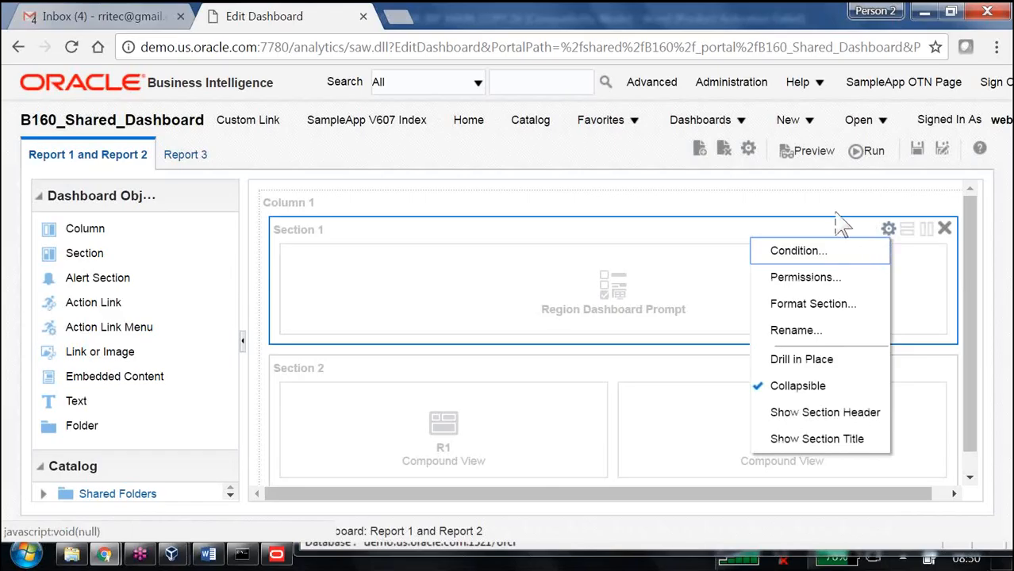
click(936, 203)
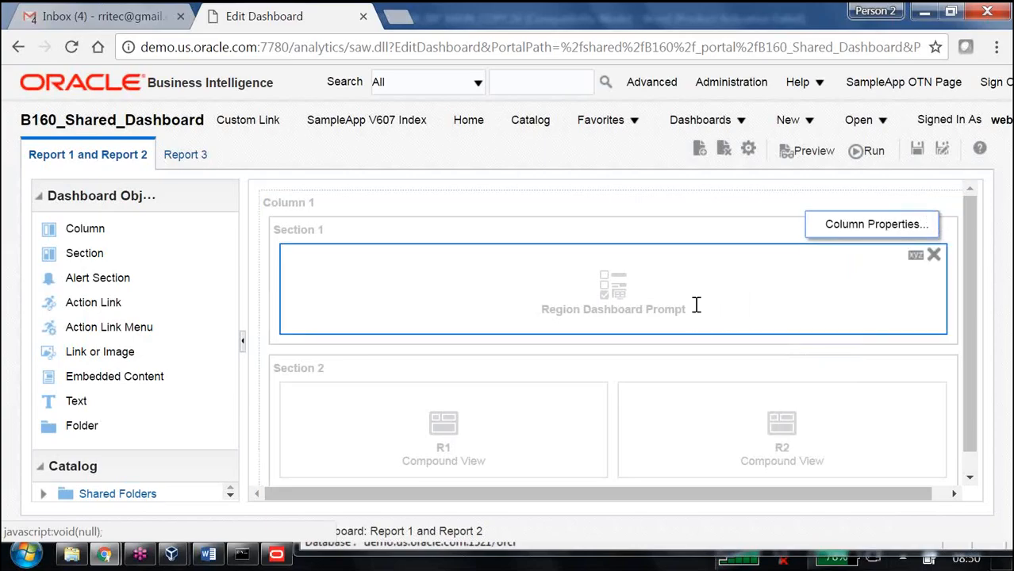
click(767, 290)
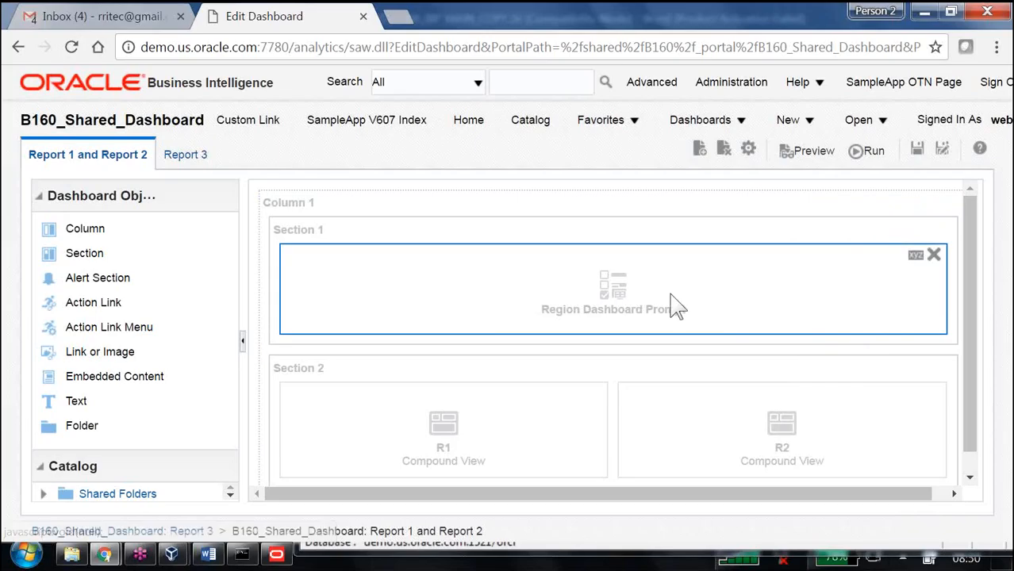
click(911, 260)
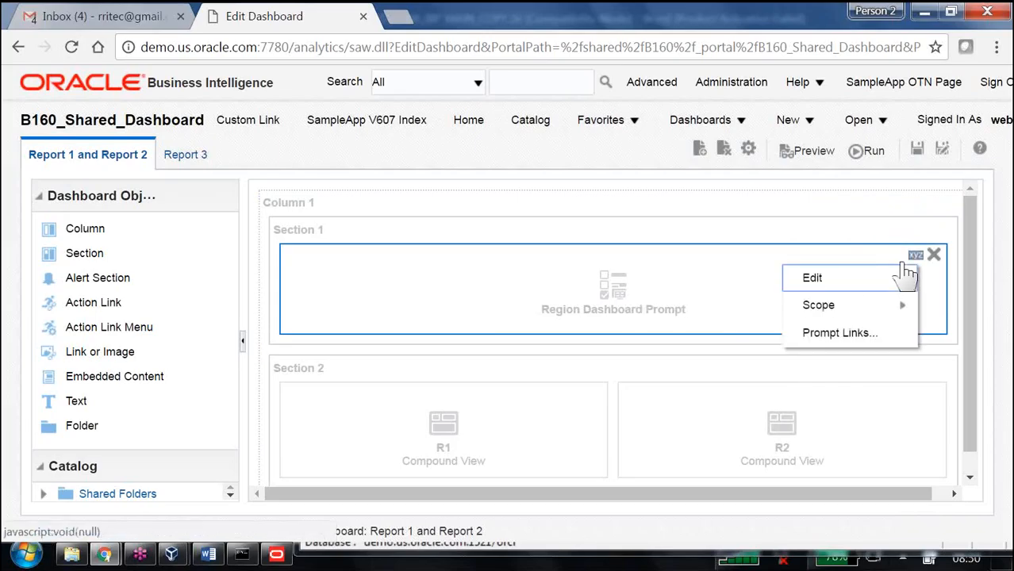
mouse_move(817, 310)
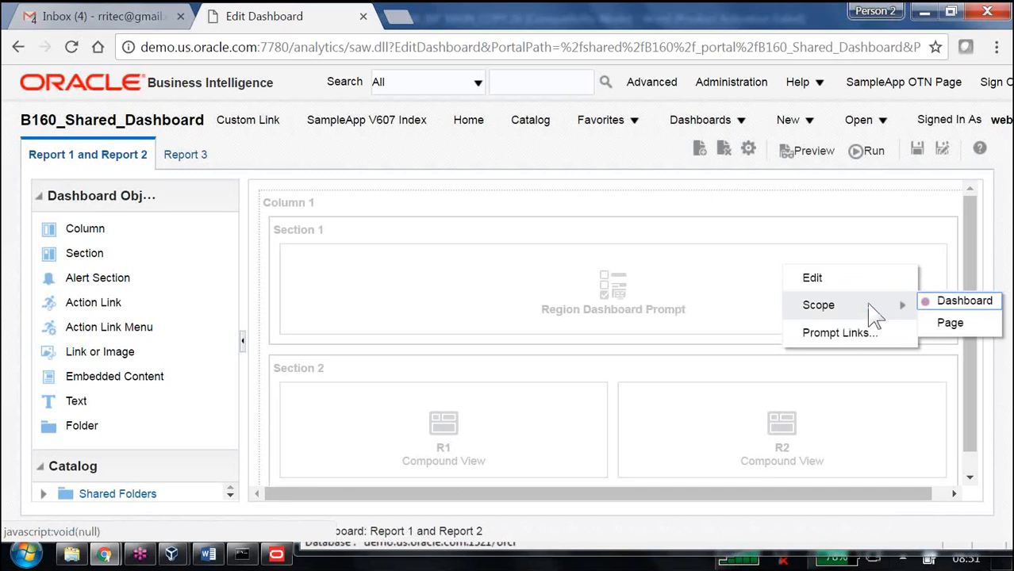
click(948, 322)
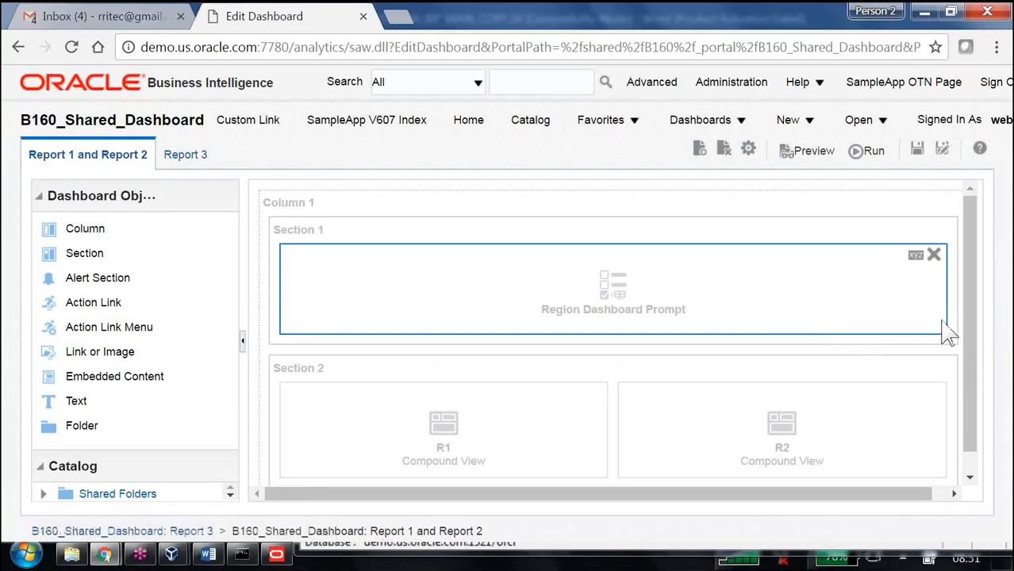
Step: Check the prompt's scope setting, then save and run the dashboard
click(916, 256)
mouse_move(900, 306)
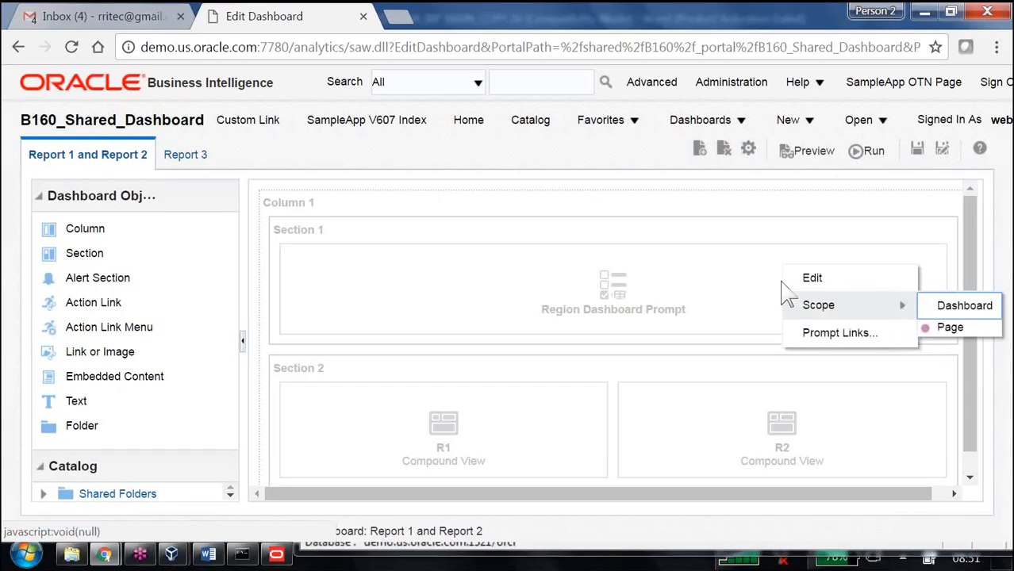
click(917, 149)
click(873, 154)
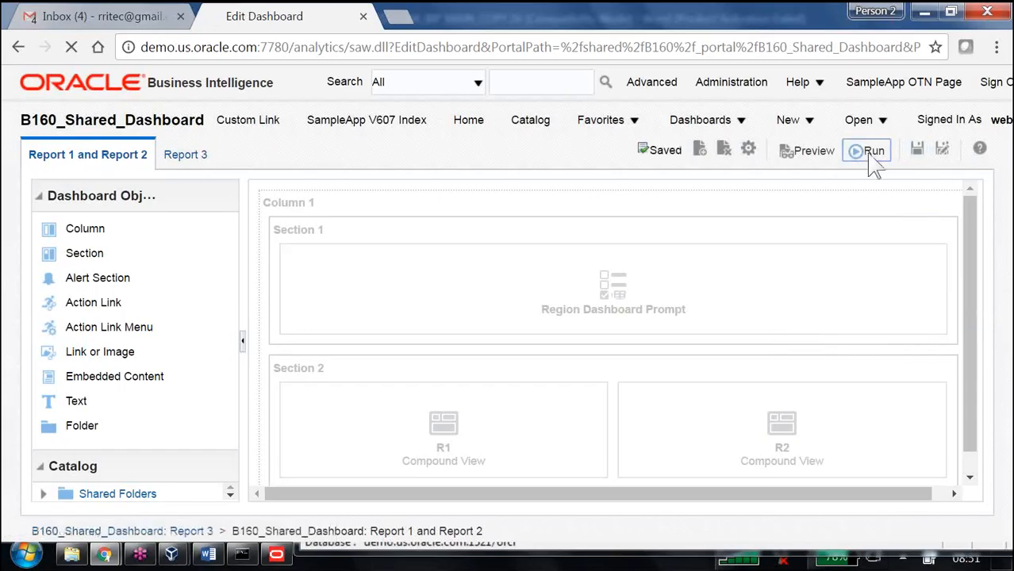
Step: Select West in the Region prompt and apply it
click(296, 227)
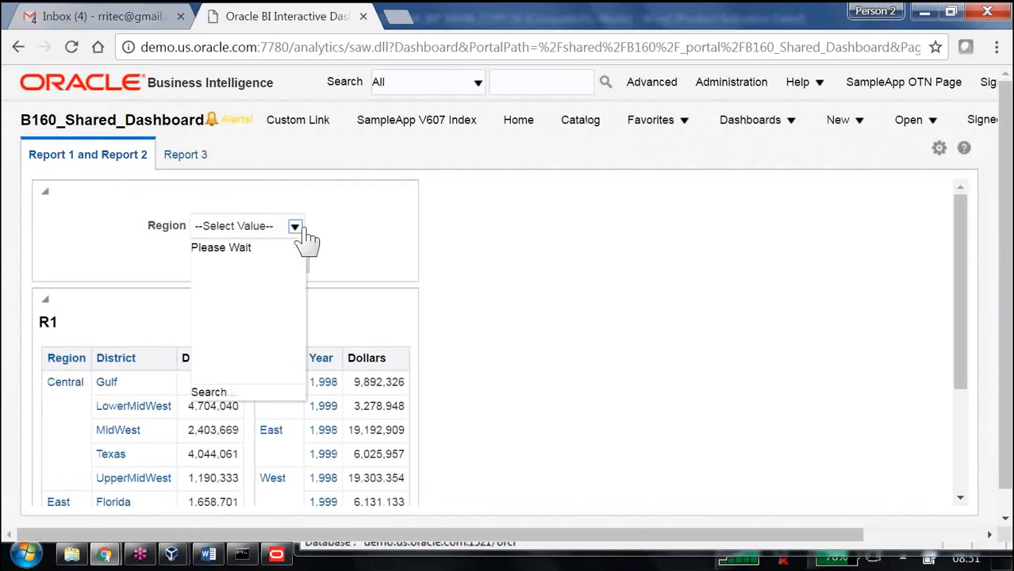
click(236, 329)
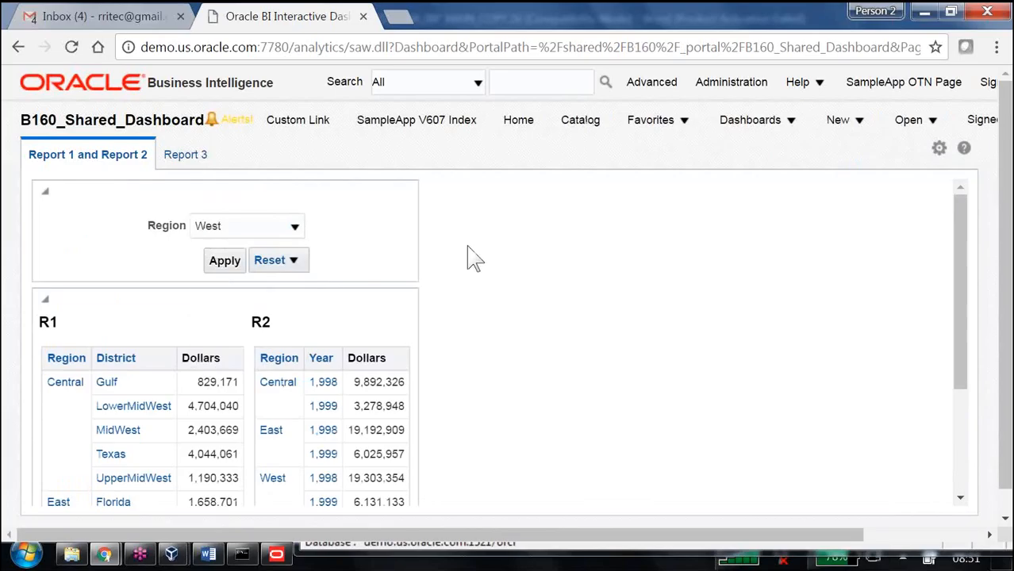
click(225, 264)
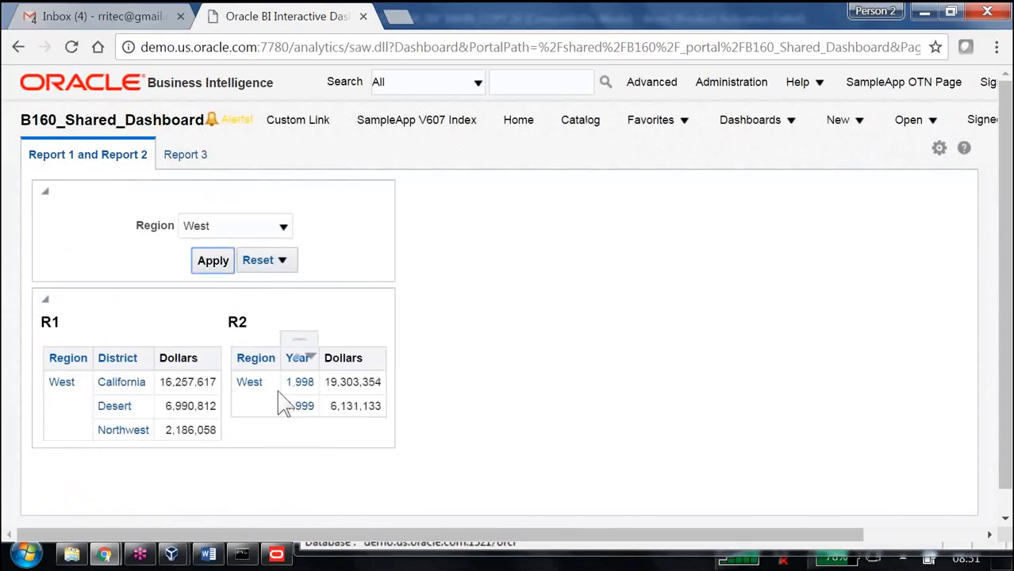
Step: Open the Report 3 page and scroll through the R3 table to compare its regions
click(198, 158)
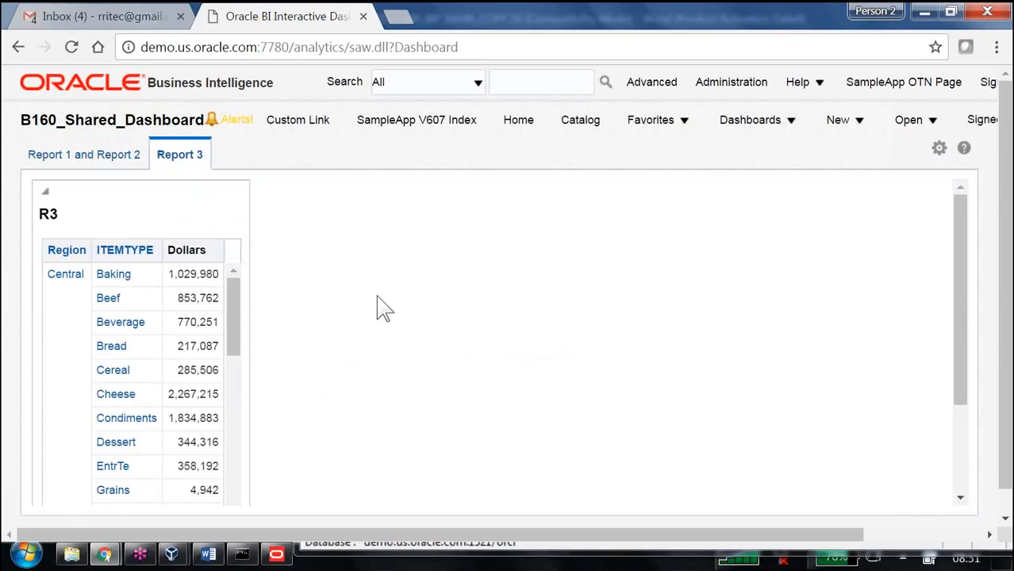
scroll(231, 324, down, 3)
scroll(339, 335, down, 3)
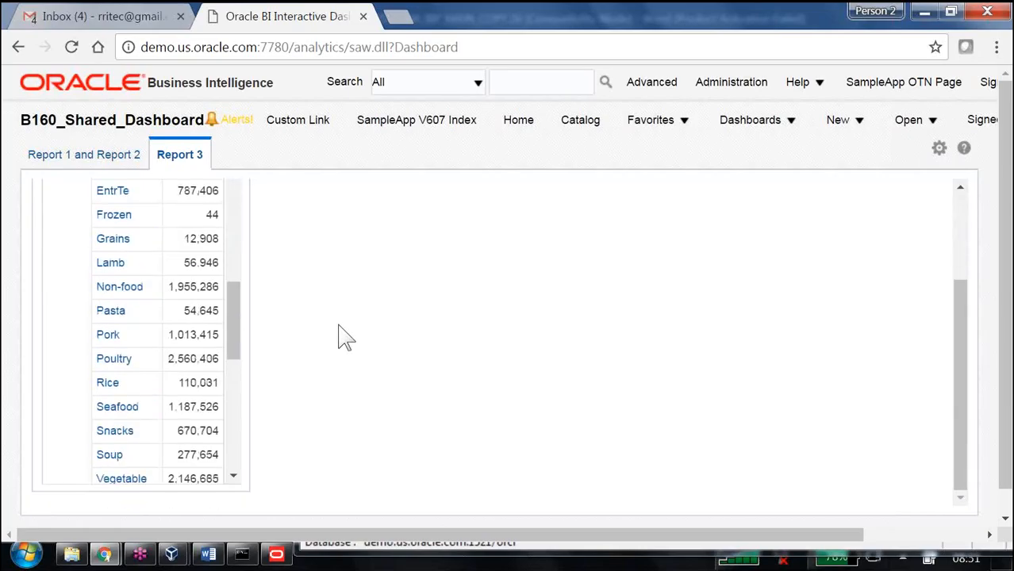
drag(231, 324, 235, 473)
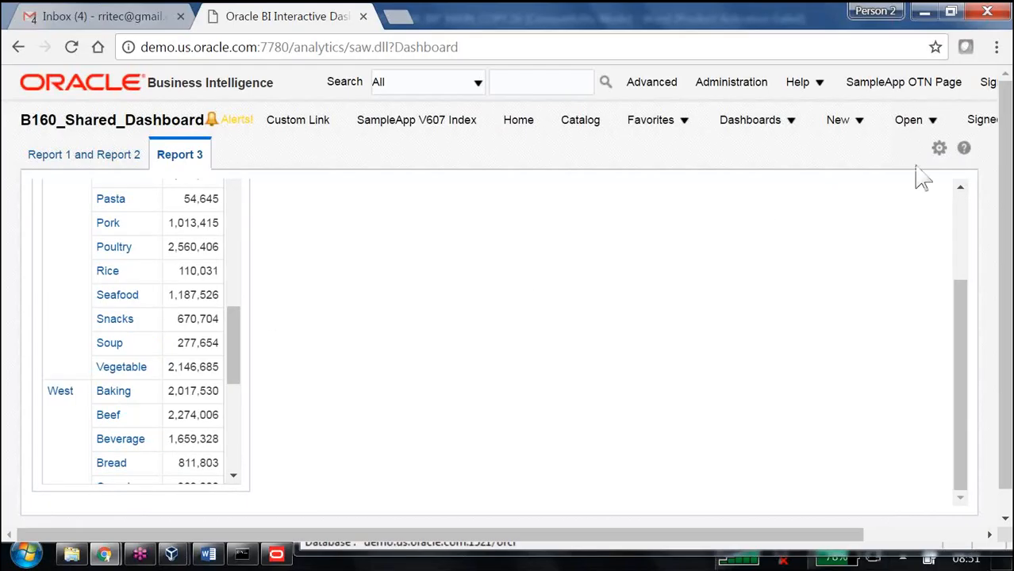
Step: Edit the dashboard and open the Region Dashboard Prompt on the Report 1 and Report 2 page for editing
click(938, 148)
click(809, 185)
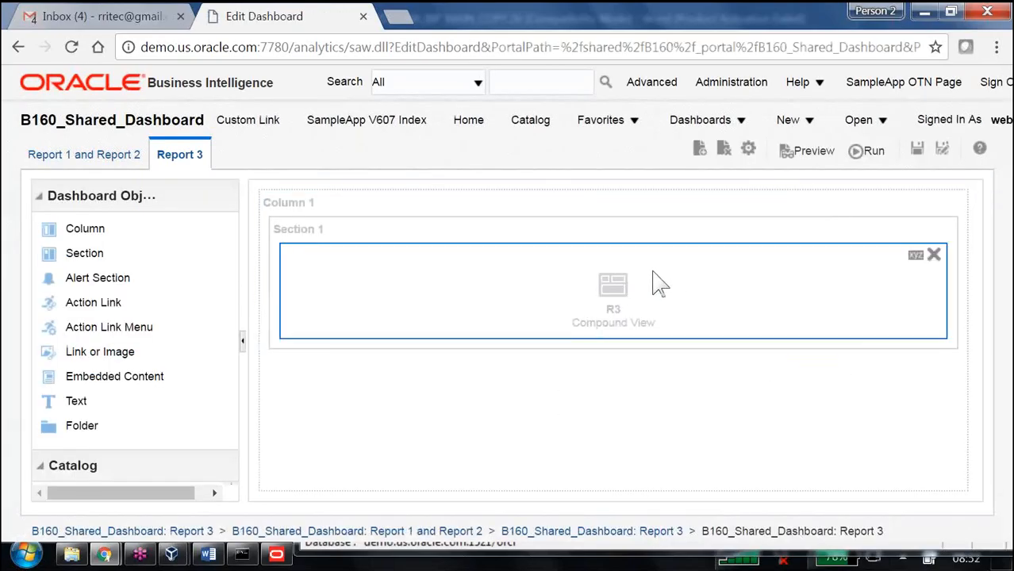
click(102, 157)
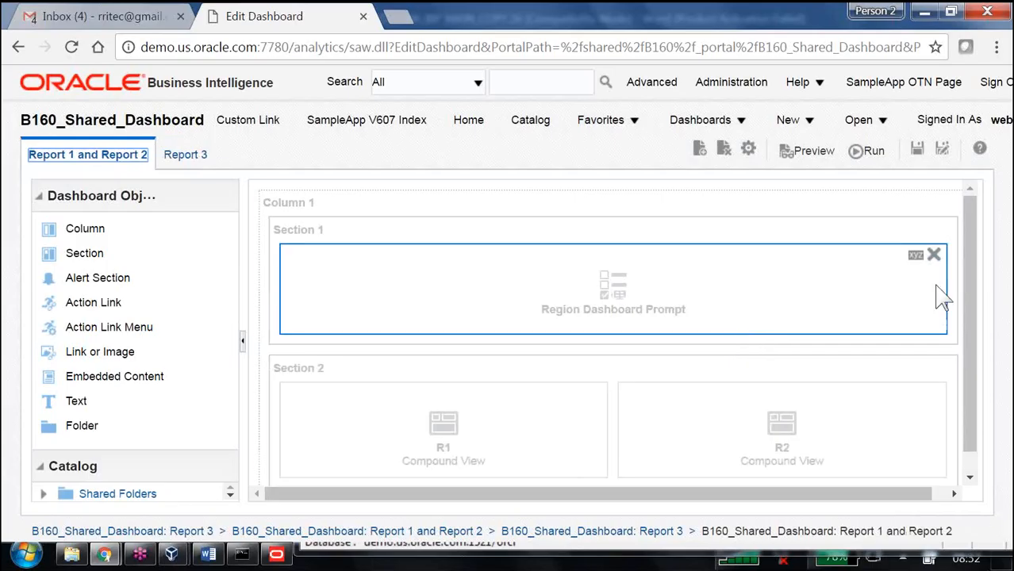
click(917, 256)
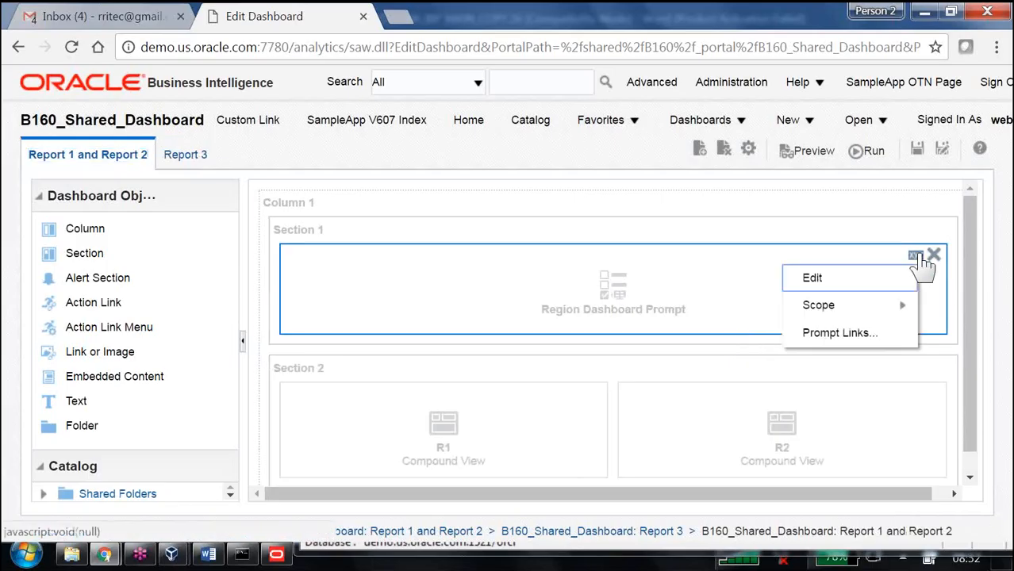
click(845, 279)
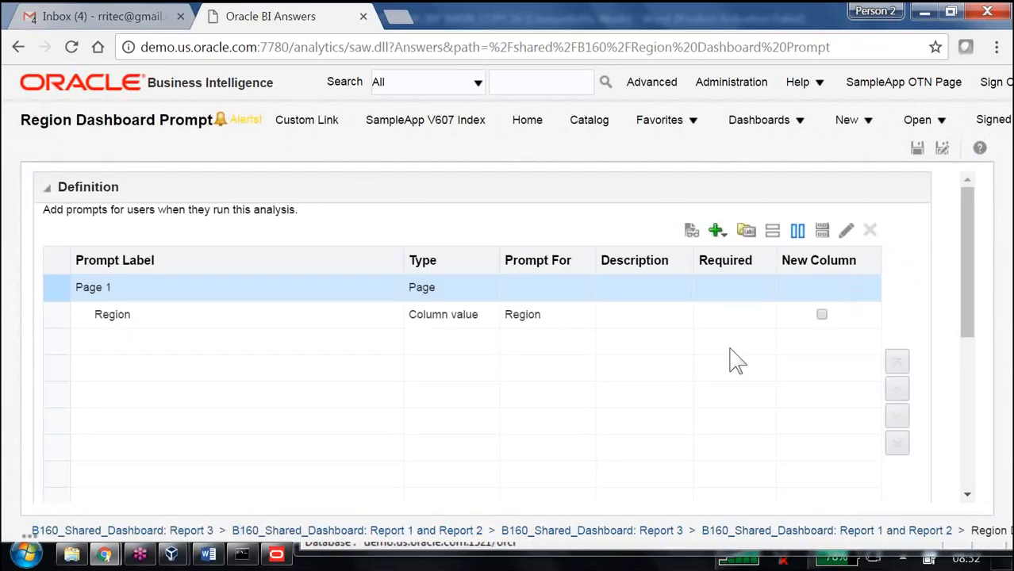
Step: Add a column prompt for District from Dim - customers to the Region Dashboard Prompt and save it
click(718, 232)
click(746, 256)
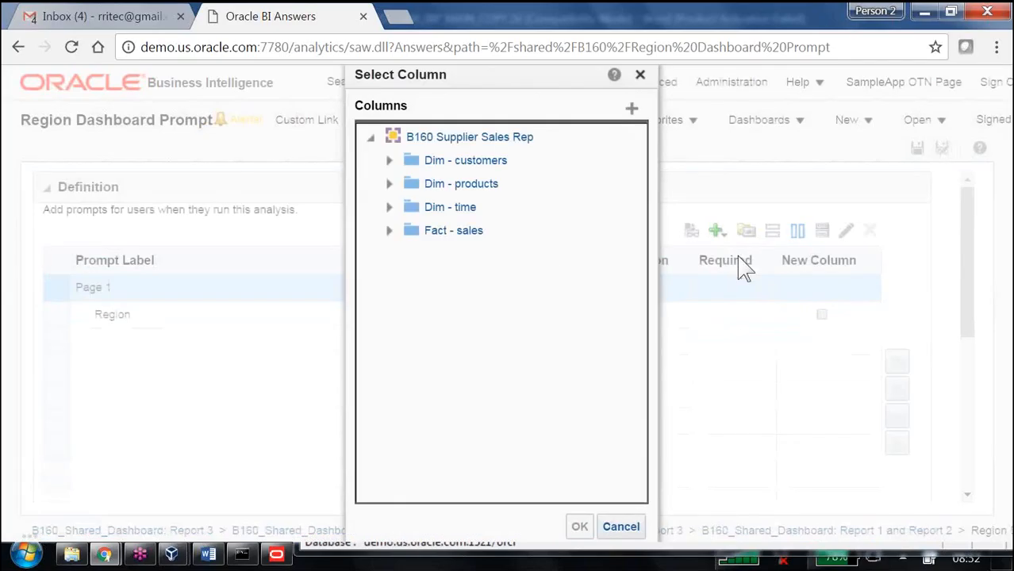
click(388, 160)
click(462, 254)
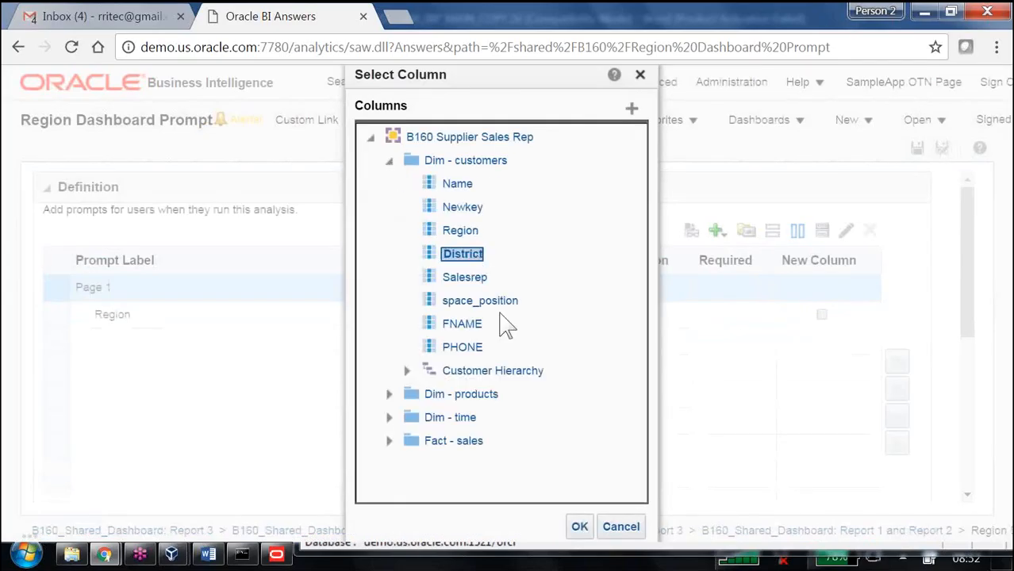
click(580, 527)
click(618, 438)
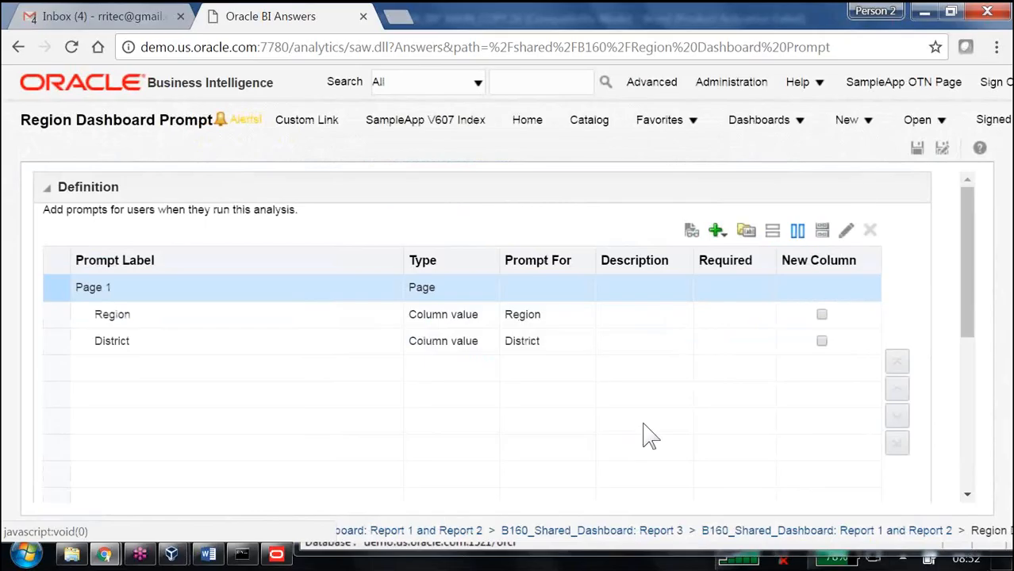
click(917, 148)
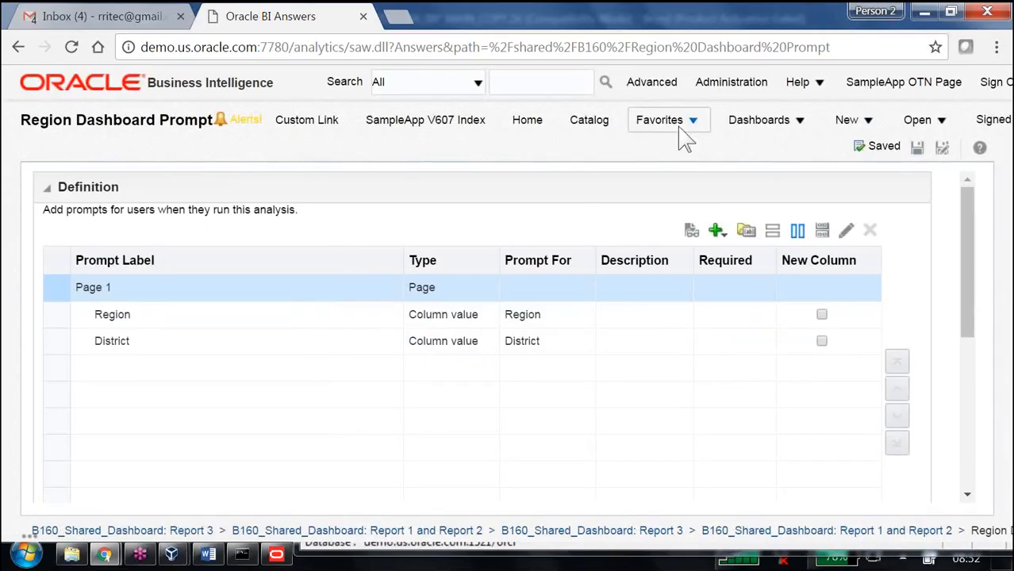
Step: Open B160_Shared_Dashboard and pick California in the District prompt
click(758, 121)
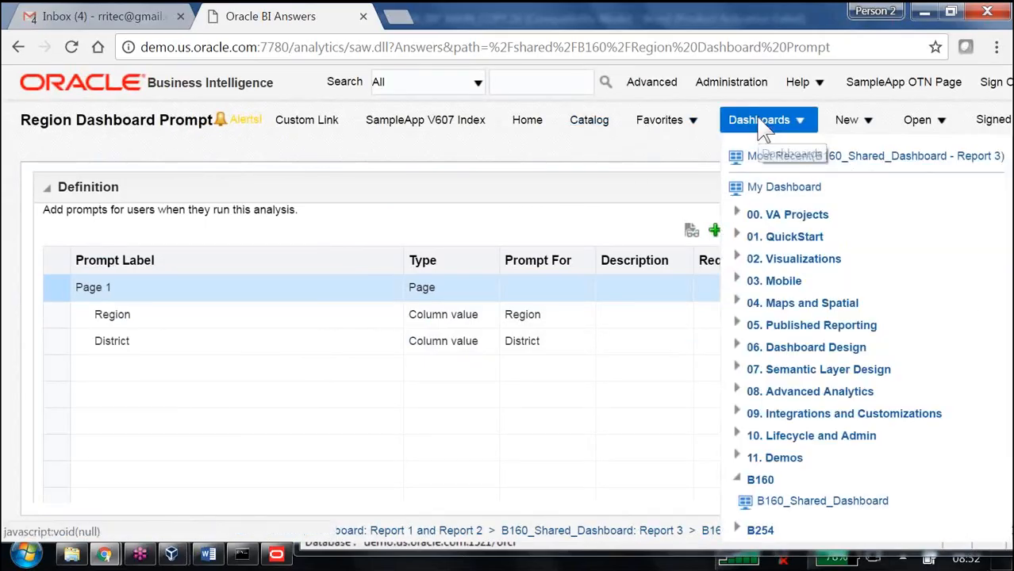
click(776, 408)
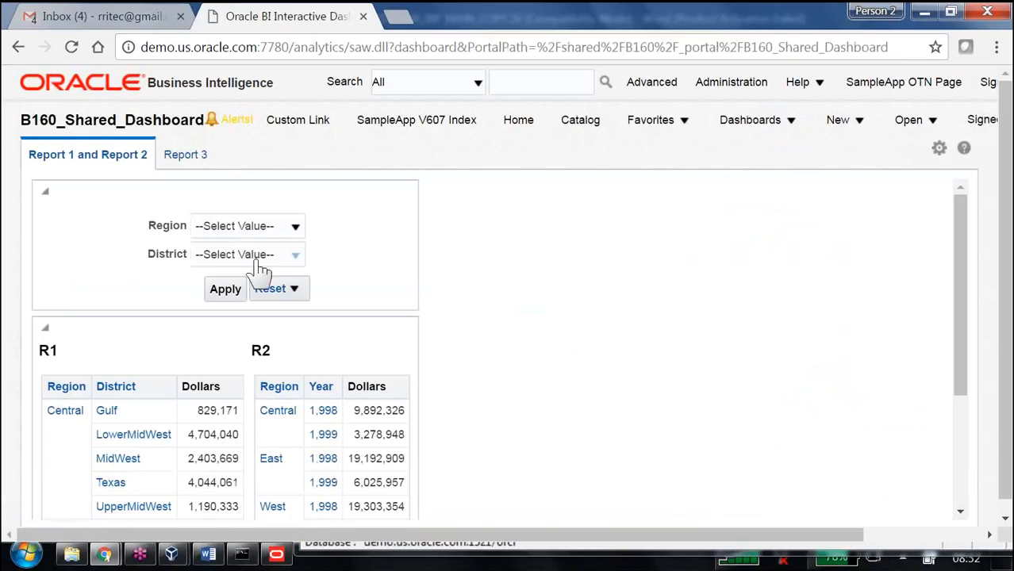
click(295, 256)
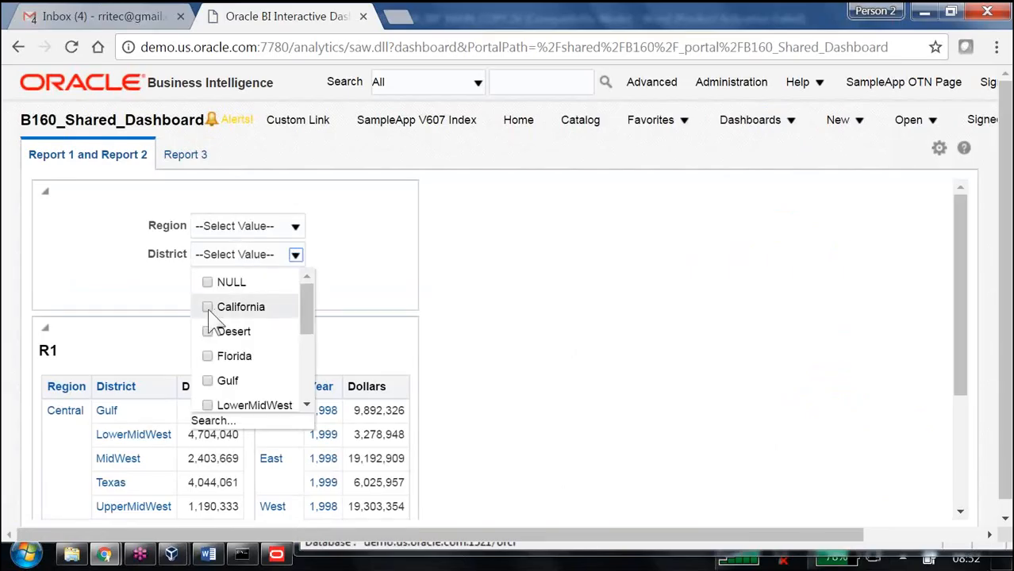
click(208, 308)
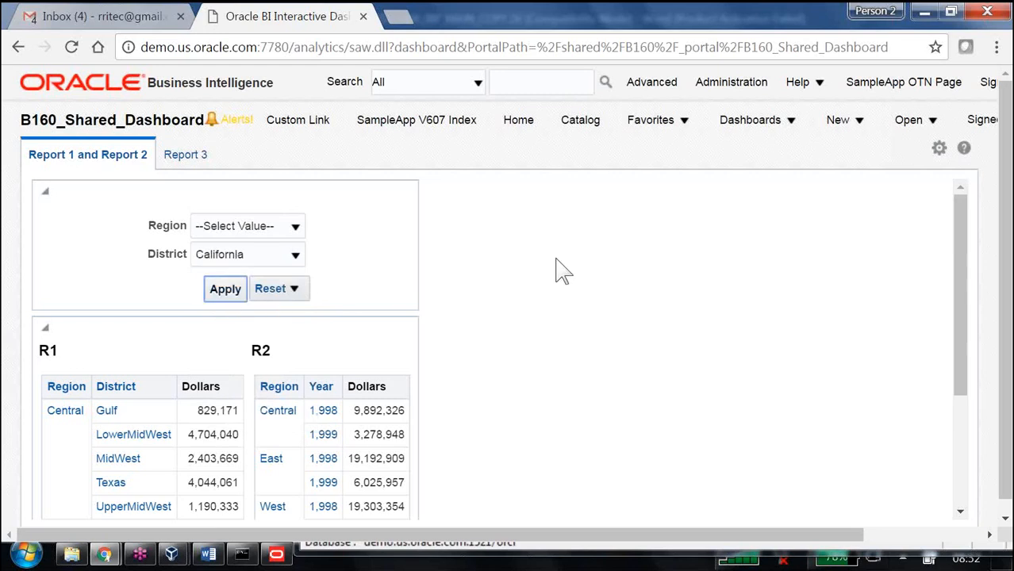
scroll(560, 272, down, 5)
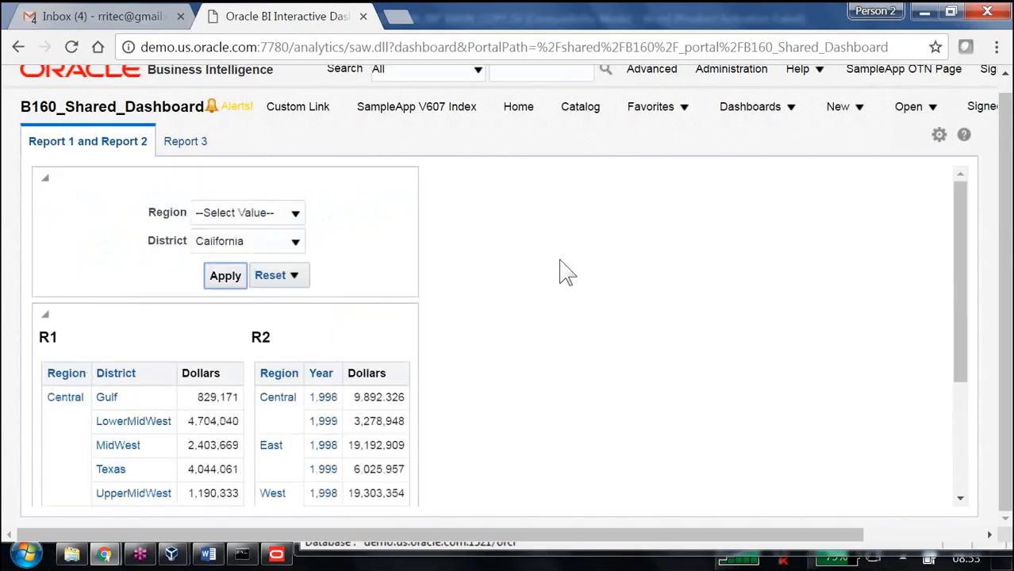
Step: Edit the dashboard and open the R1 analysis for editing
click(939, 135)
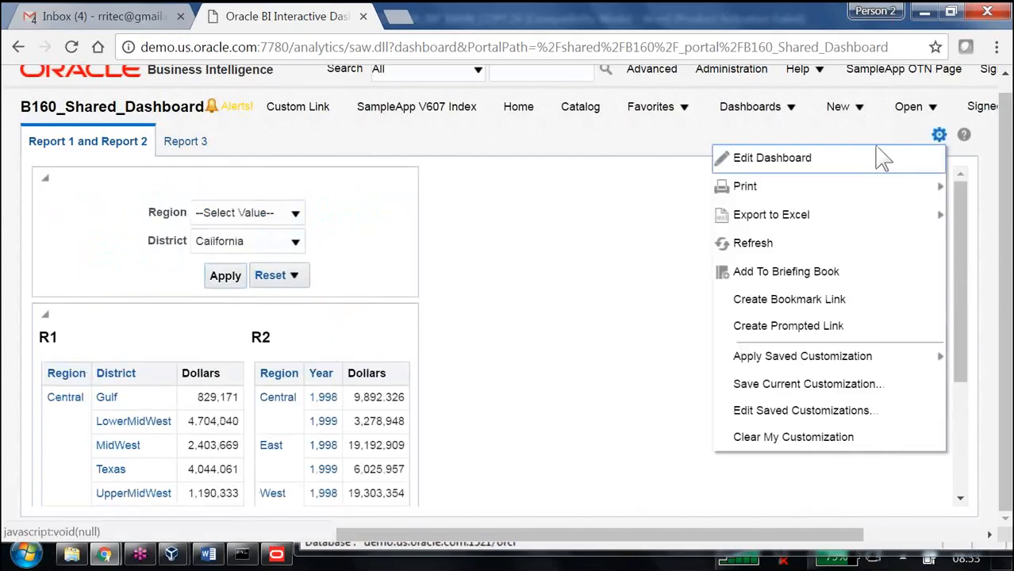
click(810, 158)
scroll(530, 407, down, 1)
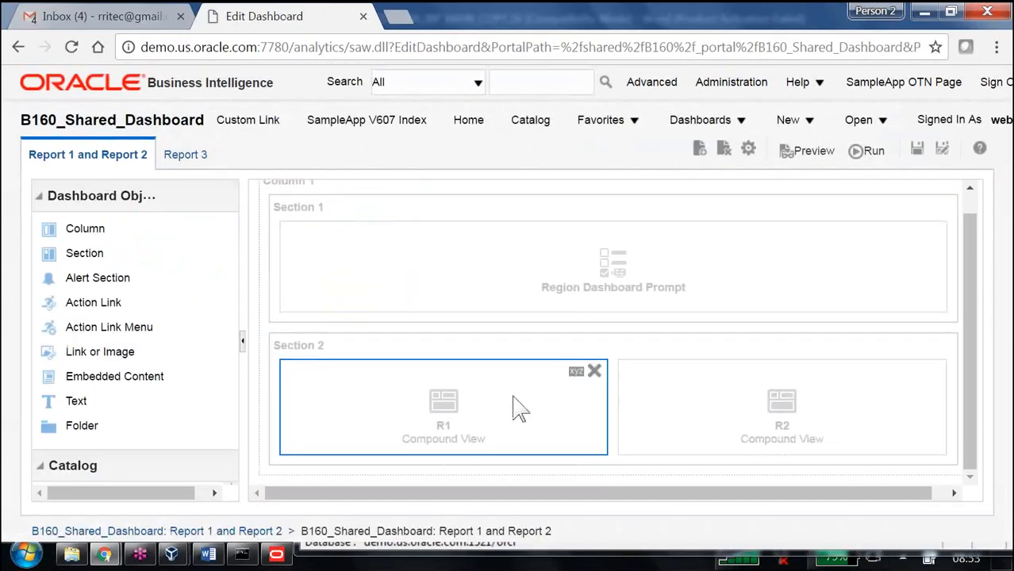
click(575, 372)
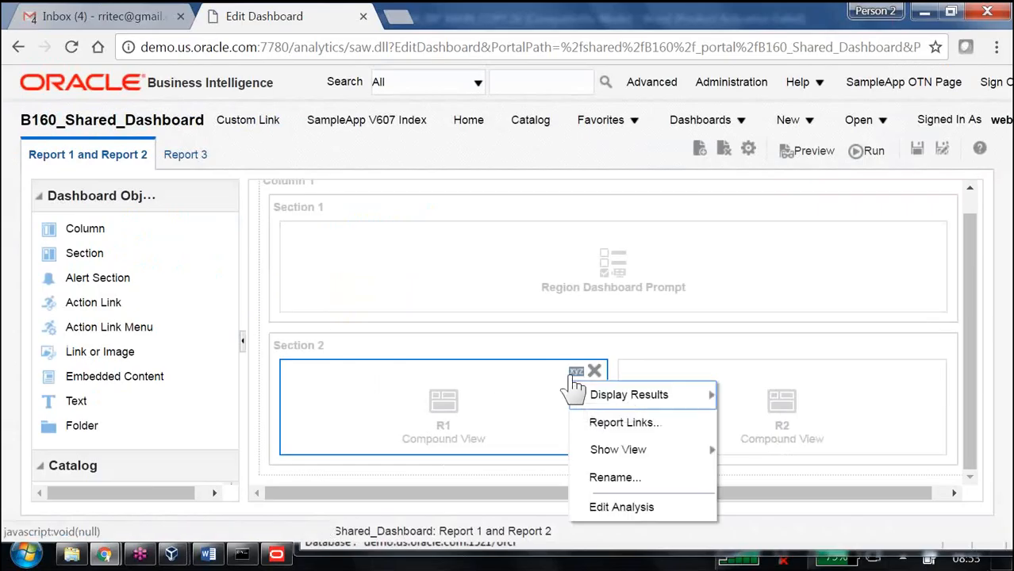
click(627, 508)
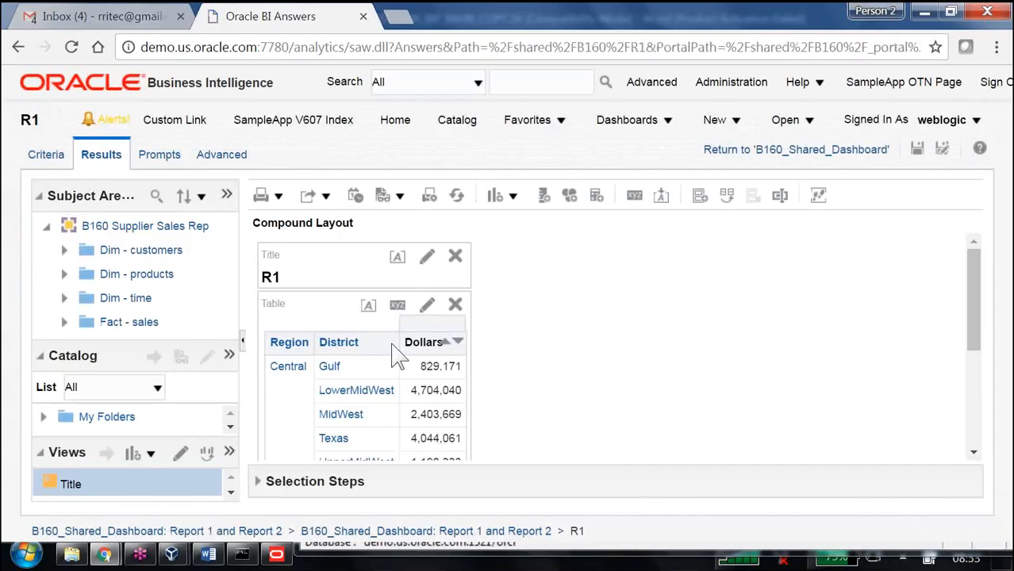
Step: Add an "is prompted" filter on the District column in R1's criteria and save the analysis
click(45, 161)
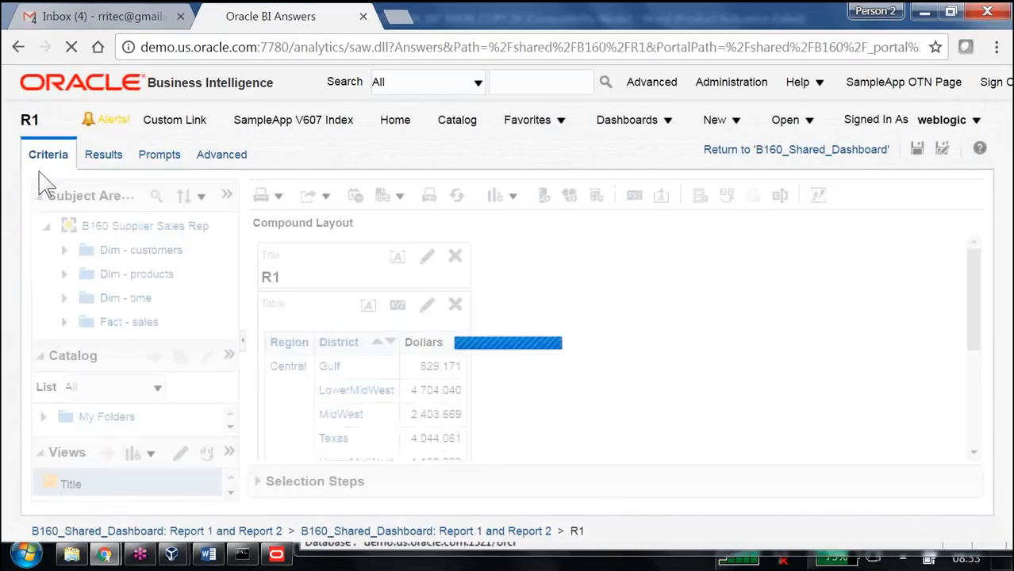
click(417, 295)
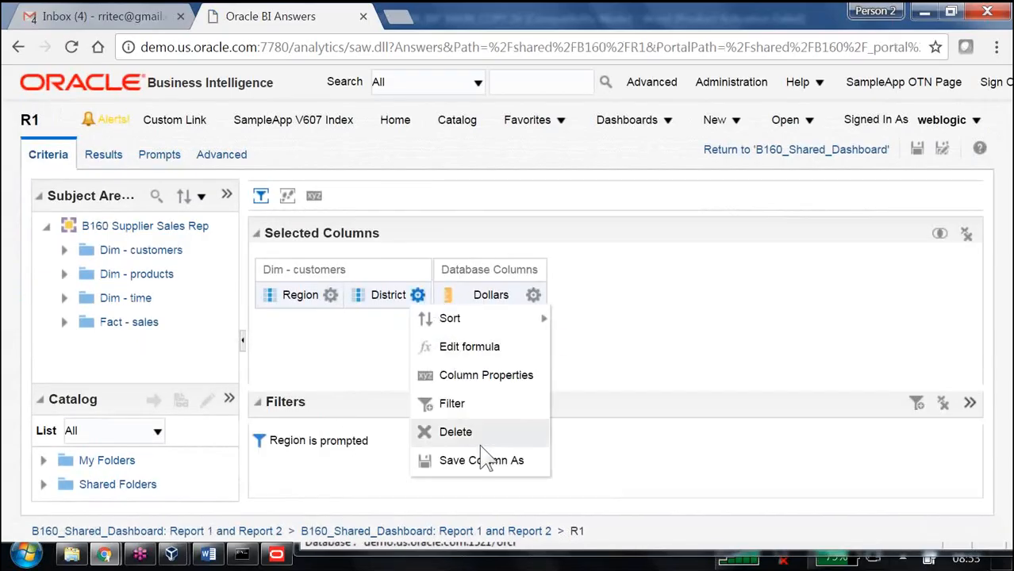
click(482, 404)
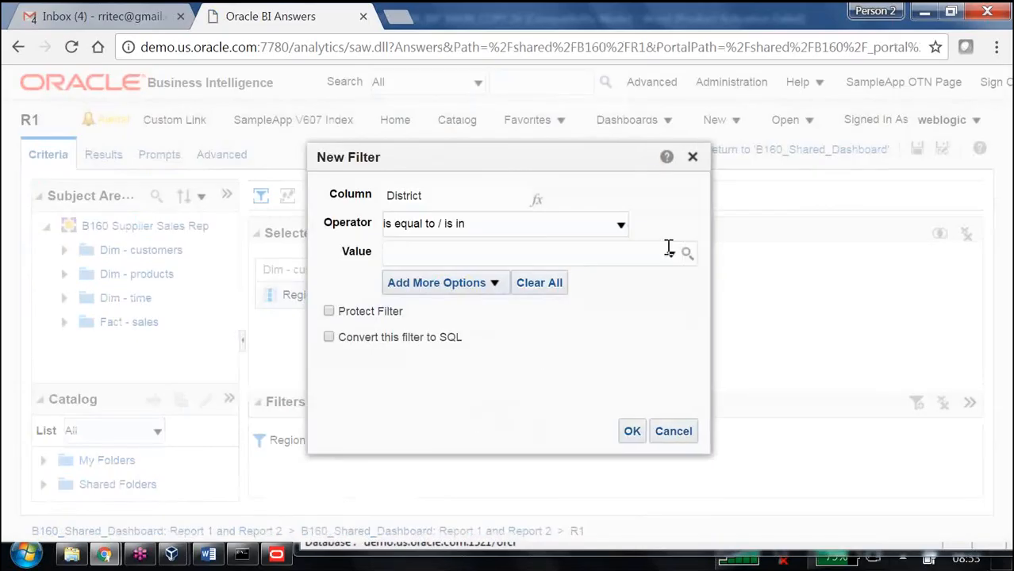
click(619, 225)
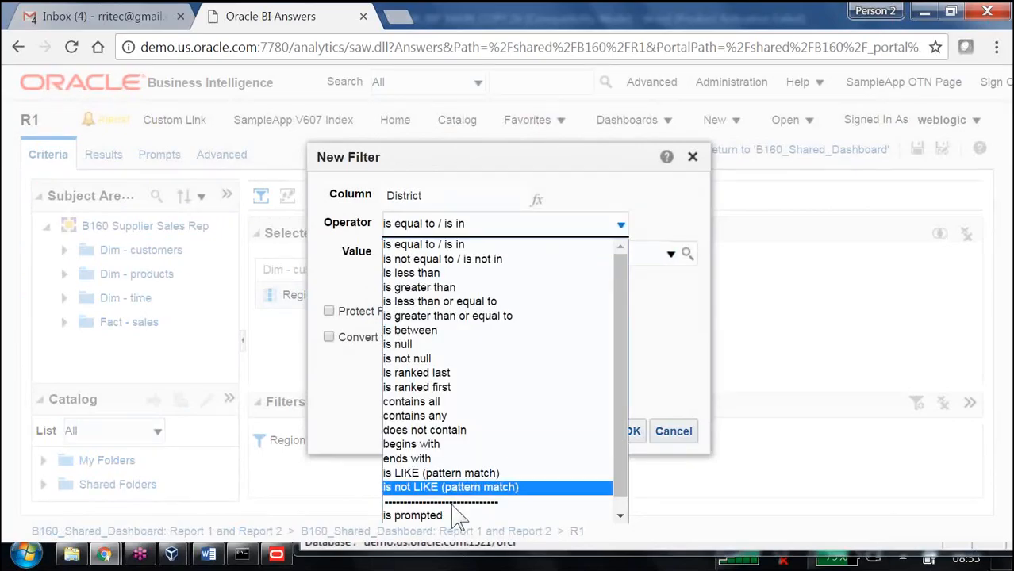
click(454, 515)
click(563, 431)
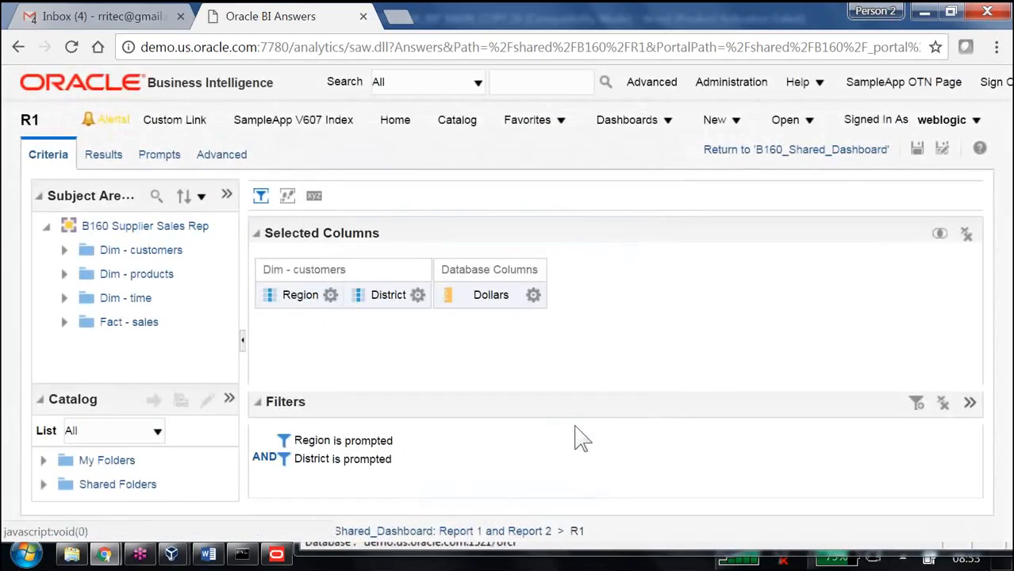
click(918, 151)
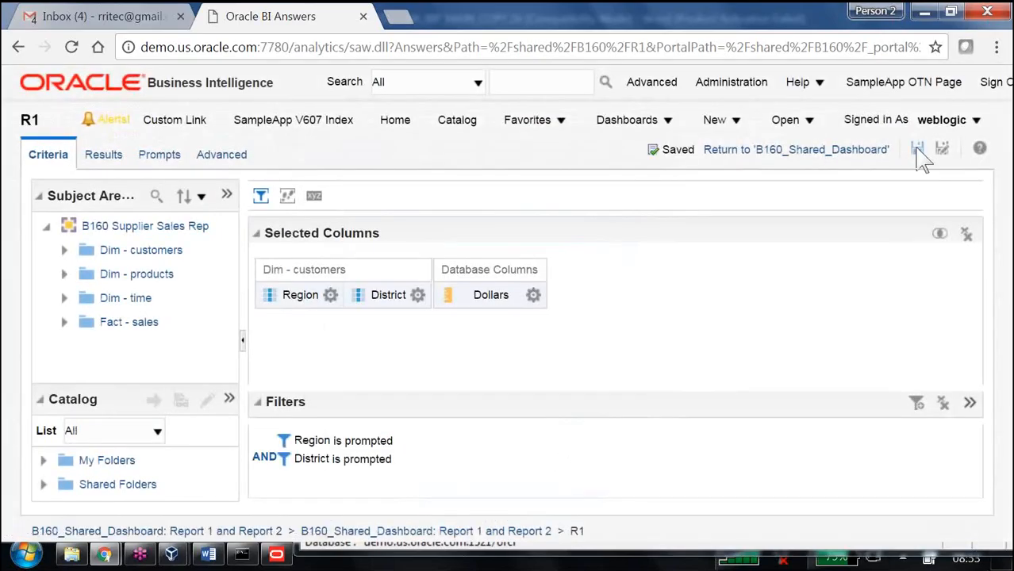
Step: Return to the dashboard, select California in the District prompt and apply it
click(674, 146)
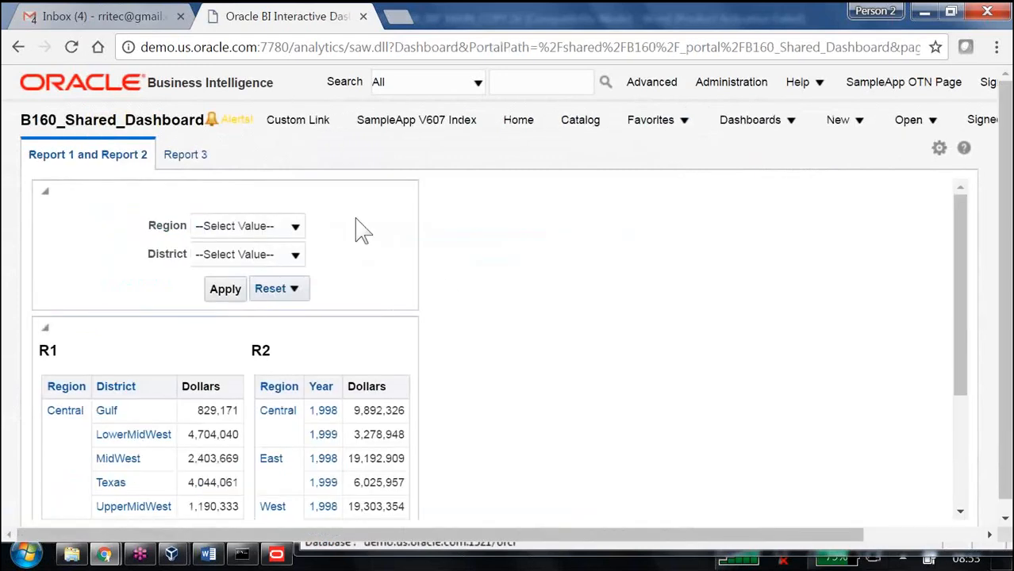
click(296, 255)
click(213, 305)
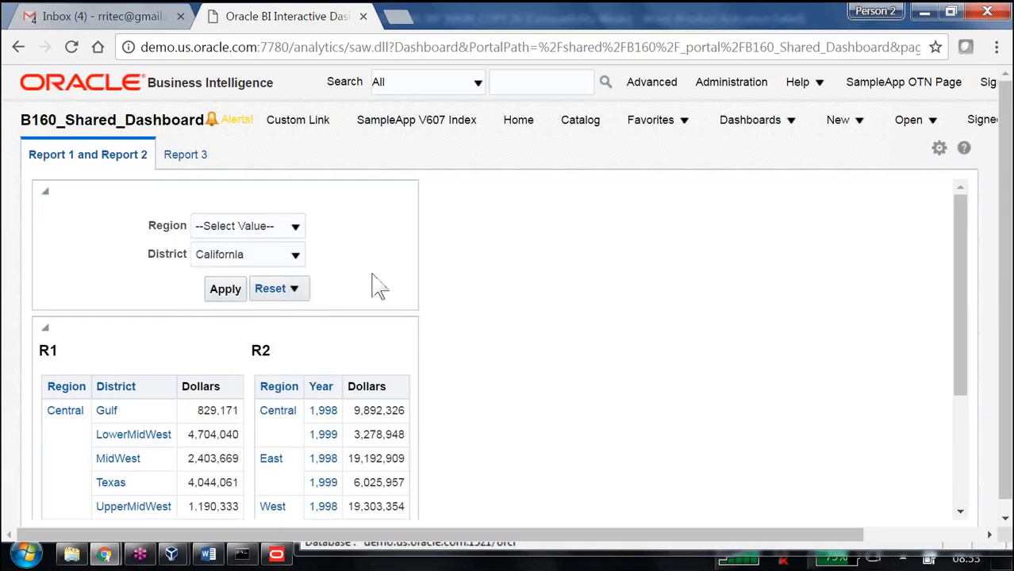
click(225, 290)
scroll(491, 281, down, 2)
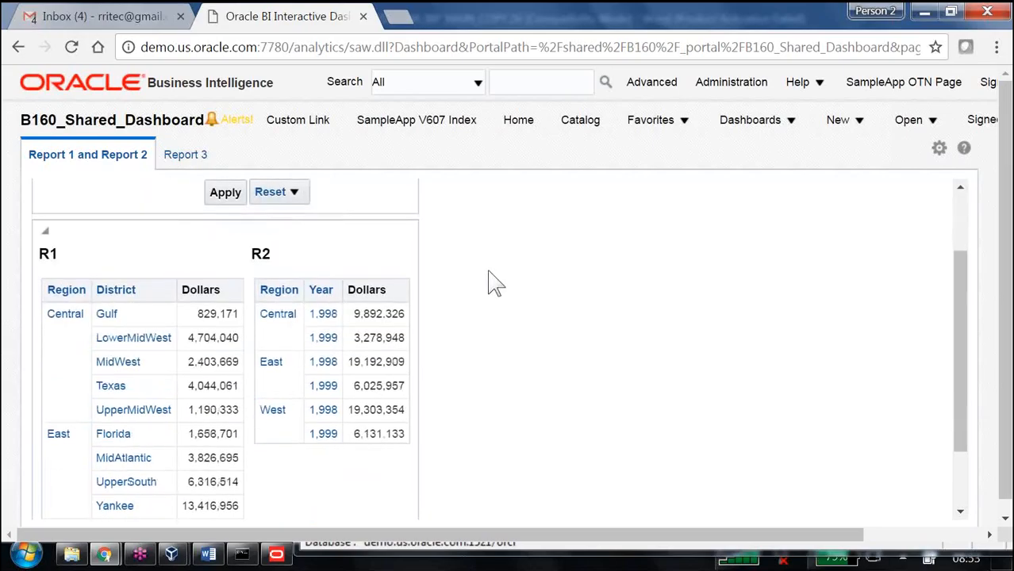
scroll(494, 283, down, 2)
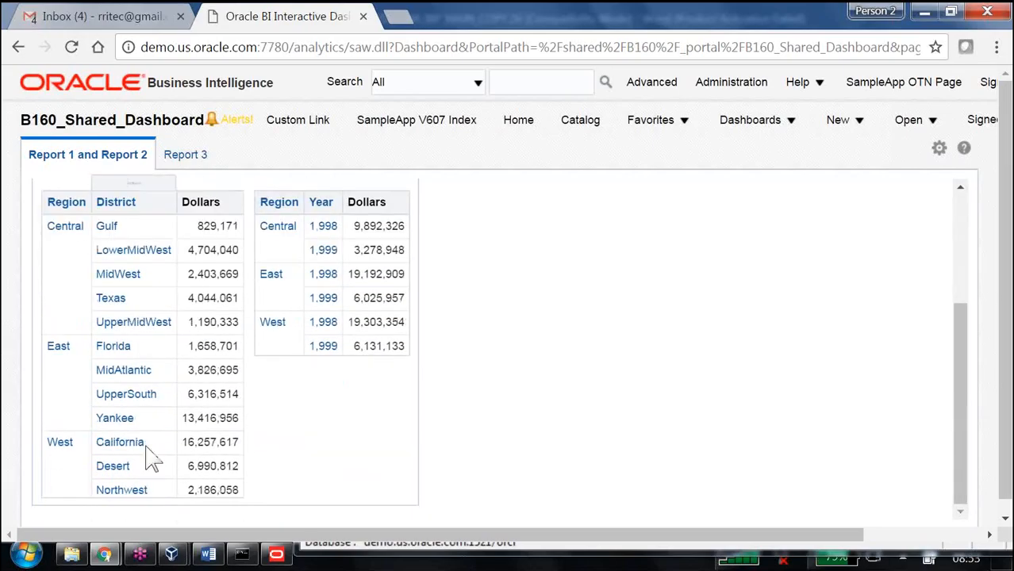
scroll(491, 291, up, 5)
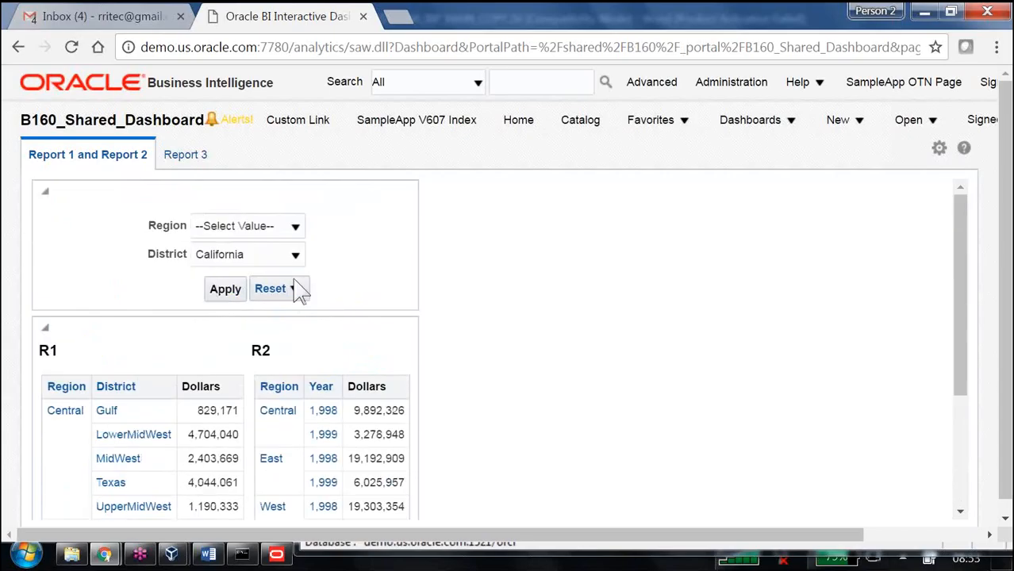
click(225, 291)
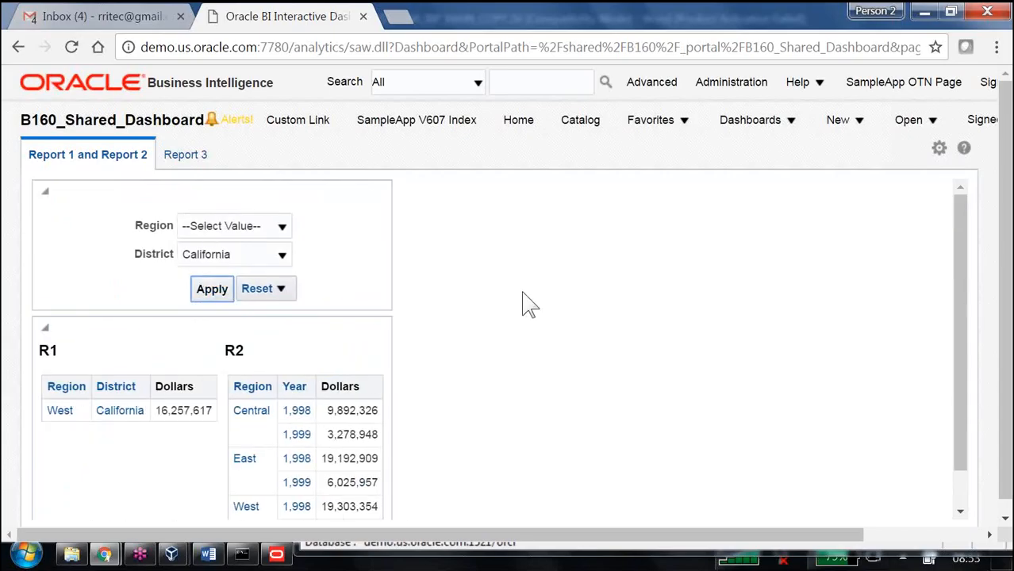
scroll(528, 302, down, 2)
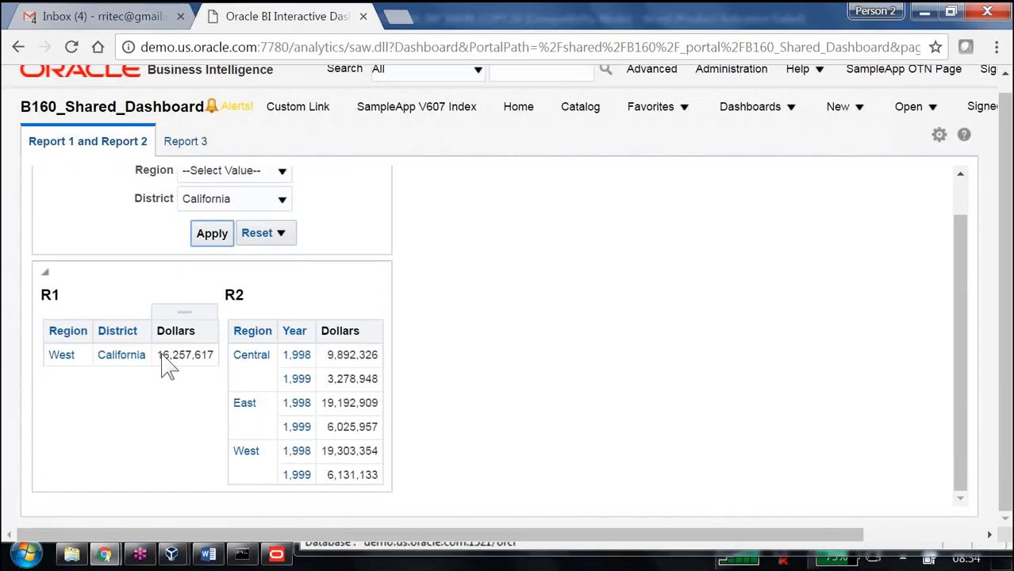
scroll(442, 283, up, 1)
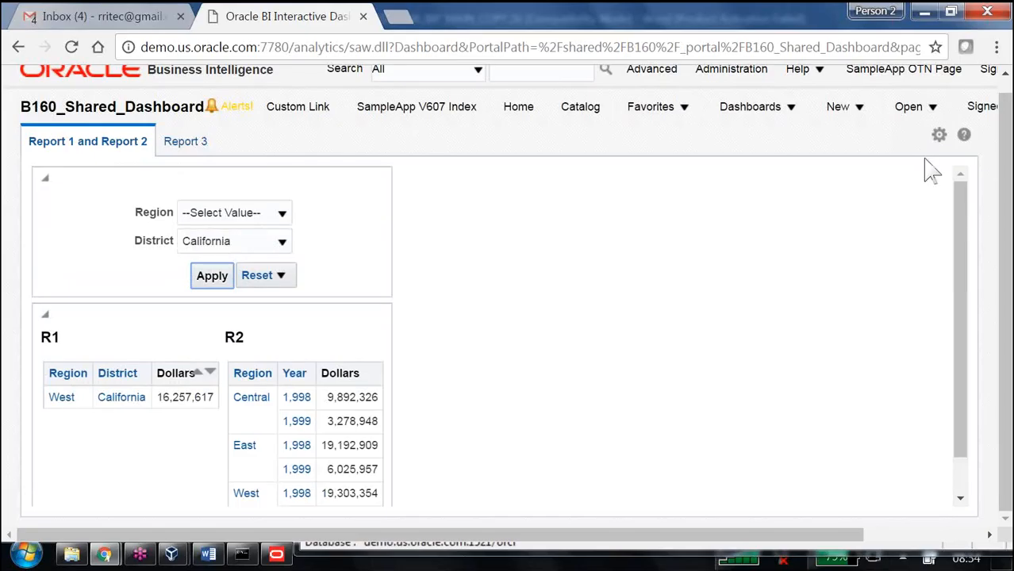
Step: Edit the dashboard and open the Region Dashboard Prompt for editing
click(939, 135)
click(797, 168)
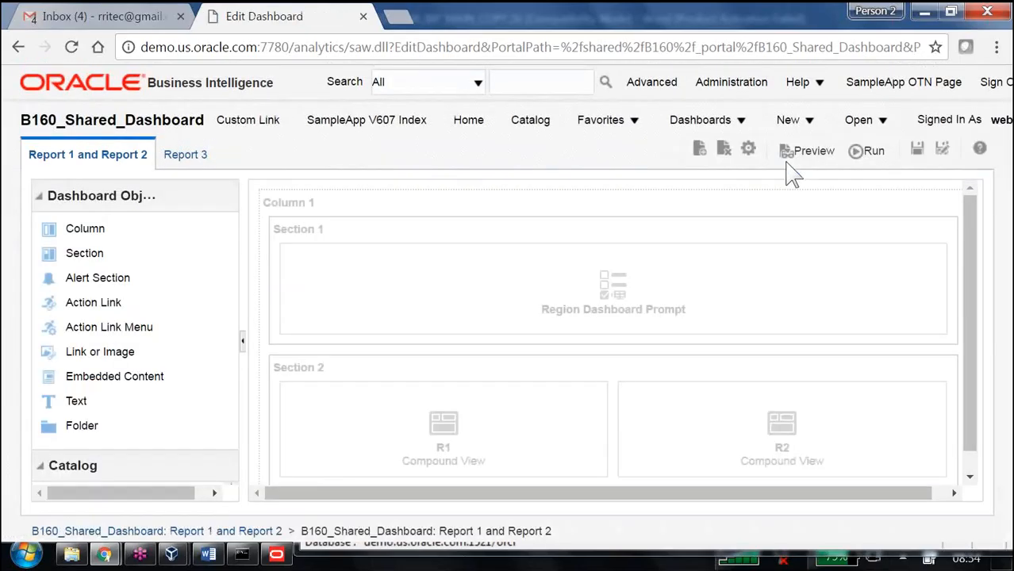
click(914, 255)
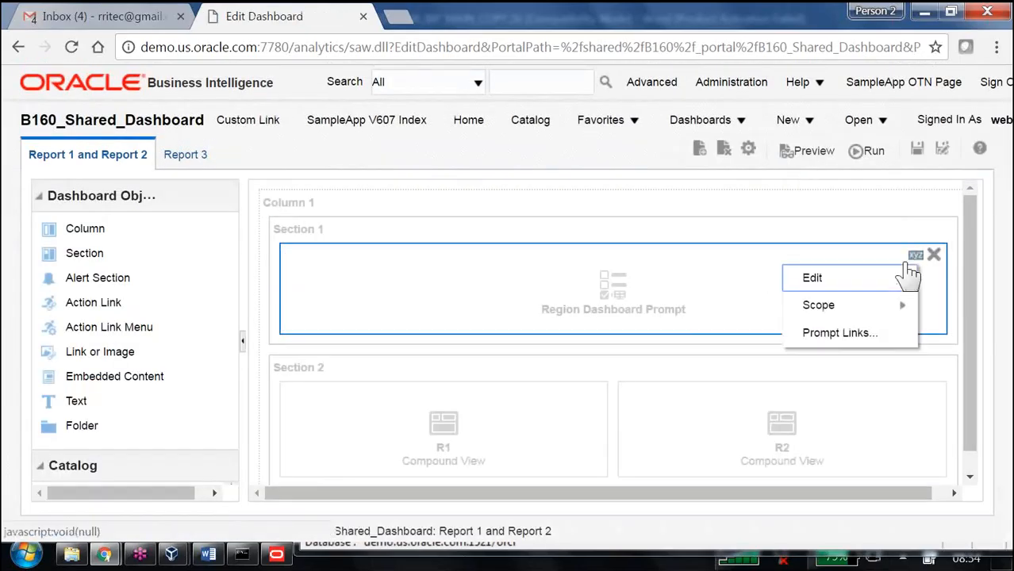
click(844, 283)
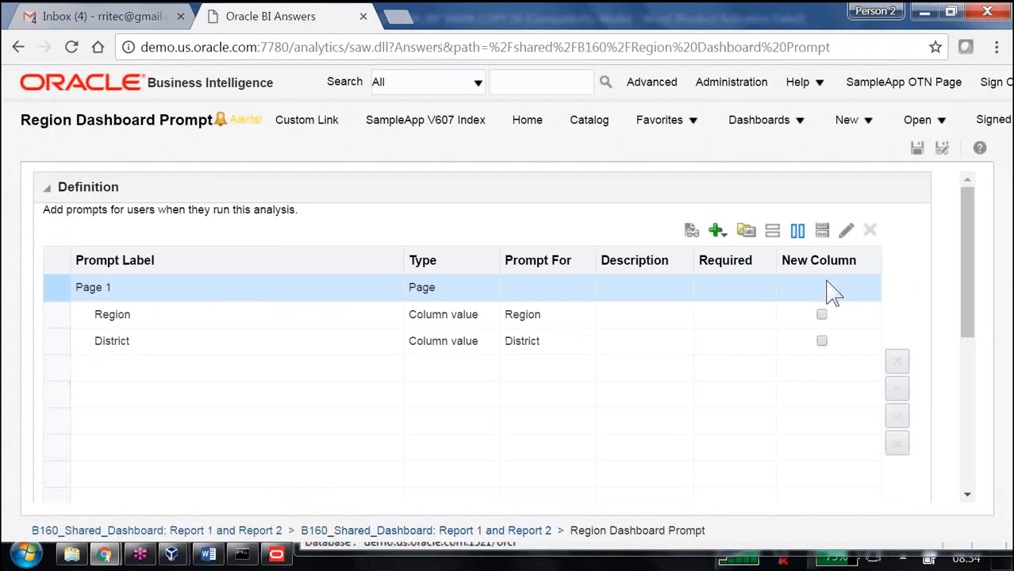
Step: Set the District prompt to start a new column and preview the prompt layout
drag(791, 259, 852, 260)
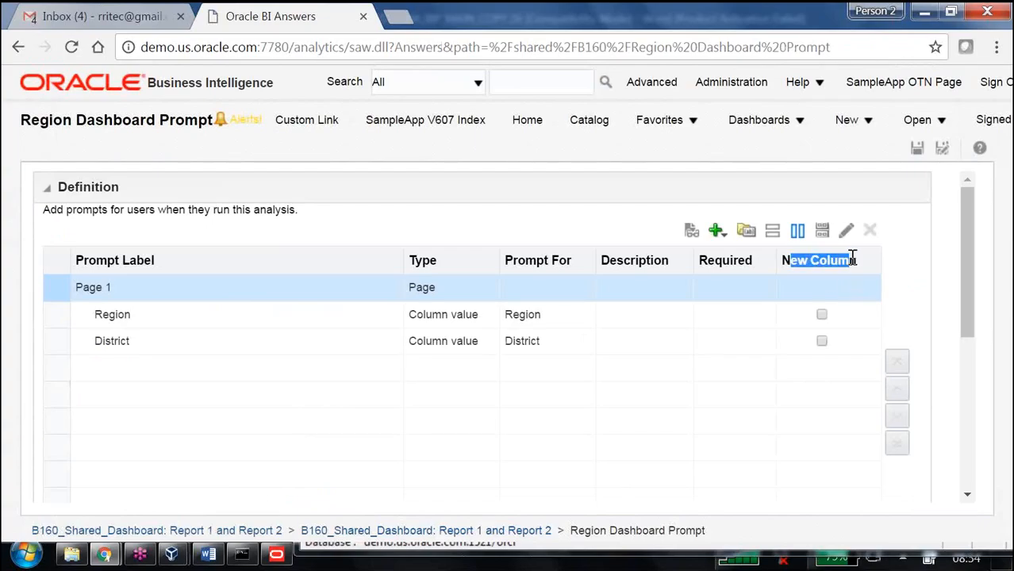
click(822, 341)
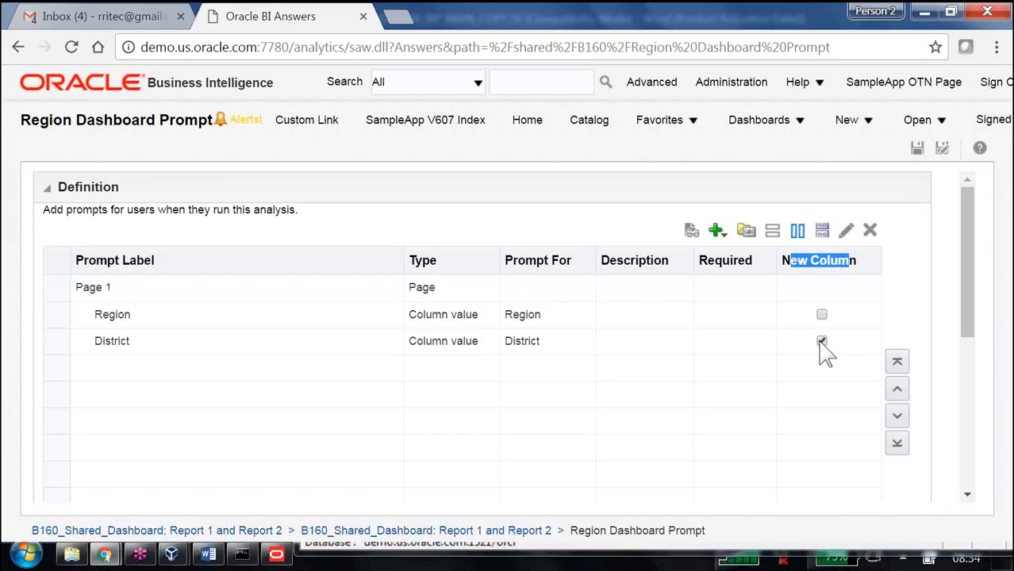
scroll(660, 357, down, 1)
scroll(665, 359, down, 3)
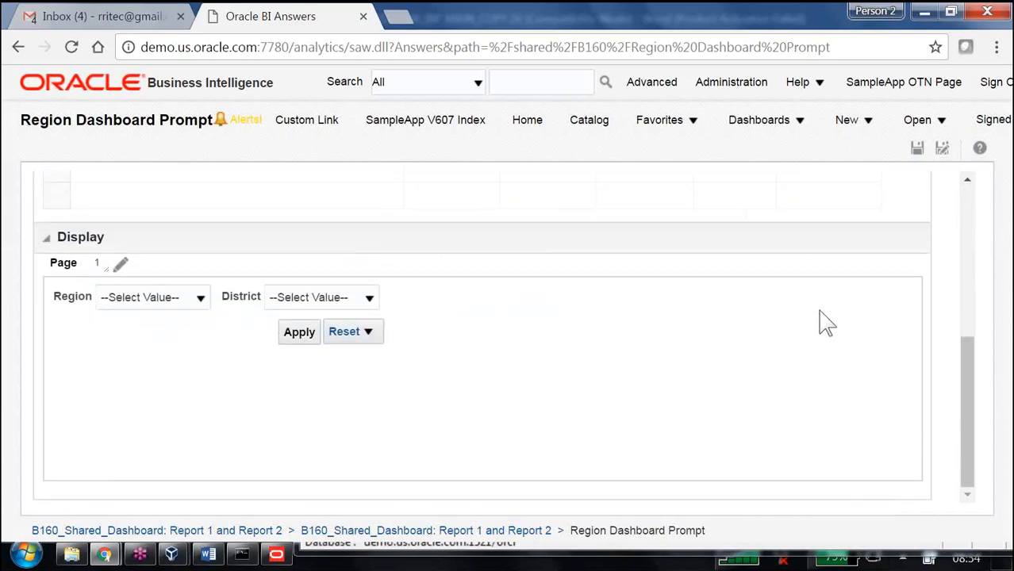
scroll(823, 325, up, 4)
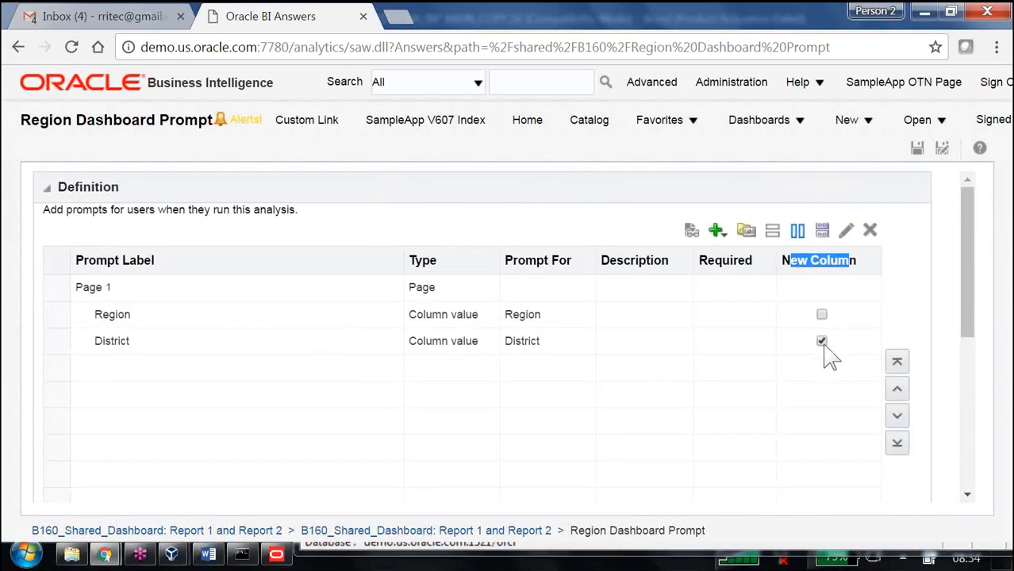
Step: Clear the new-column setting on the District prompt and review the prompt layout again
click(821, 341)
scroll(723, 373, down, 2)
scroll(723, 373, down, 1)
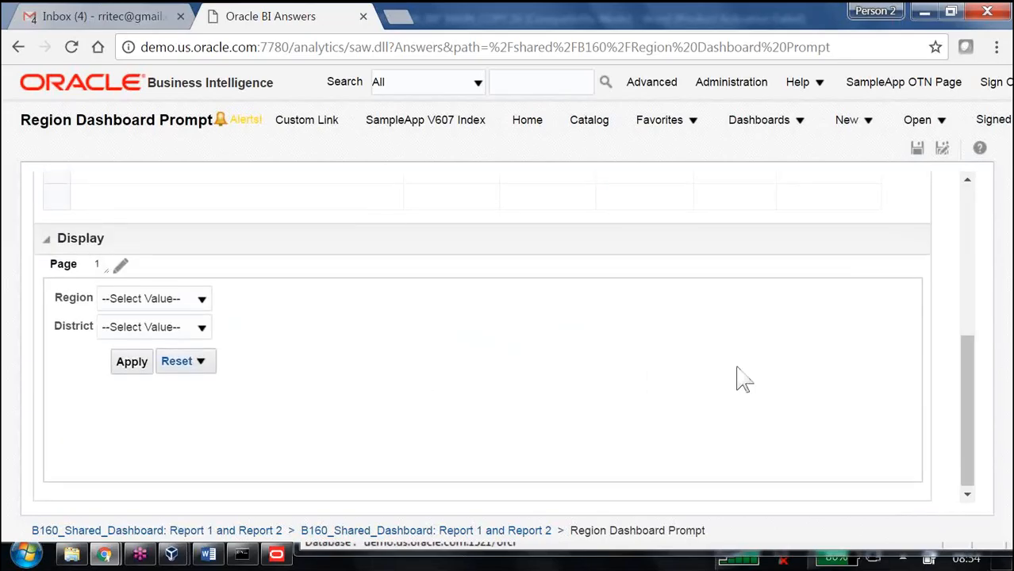
scroll(740, 379, up, 3)
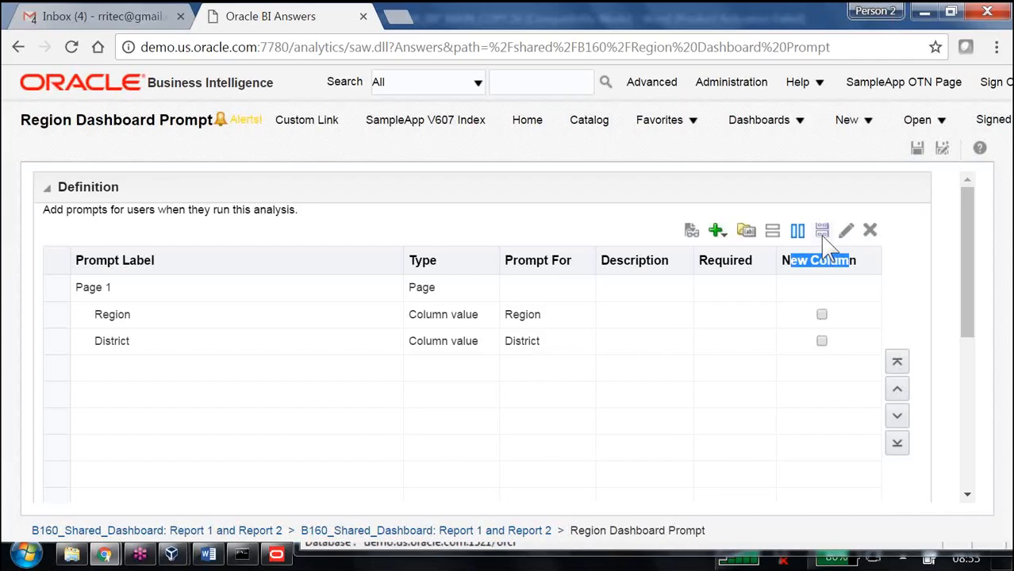
scroll(655, 431, down, 3)
scroll(659, 432, down, 2)
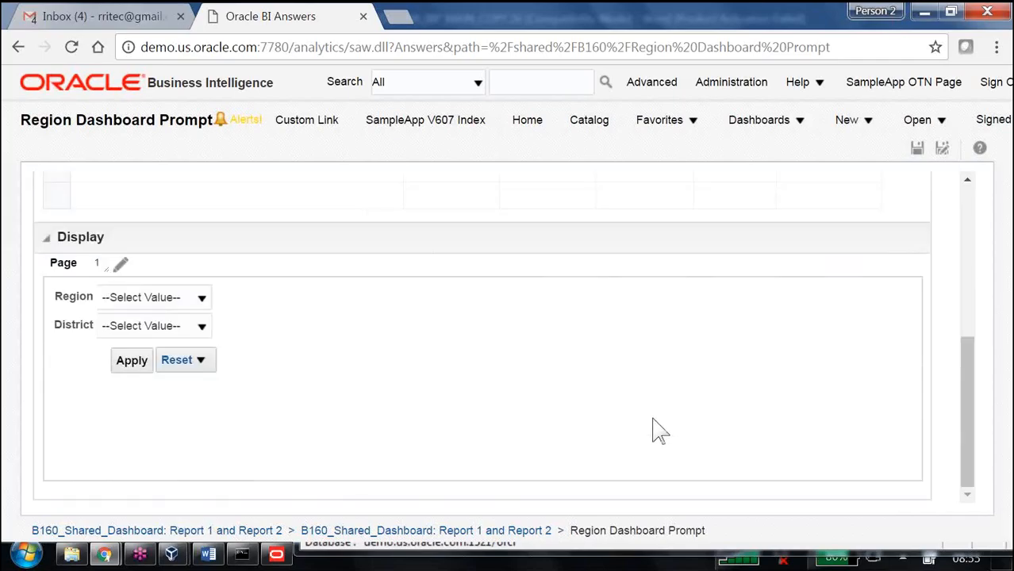
scroll(652, 431, up, 3)
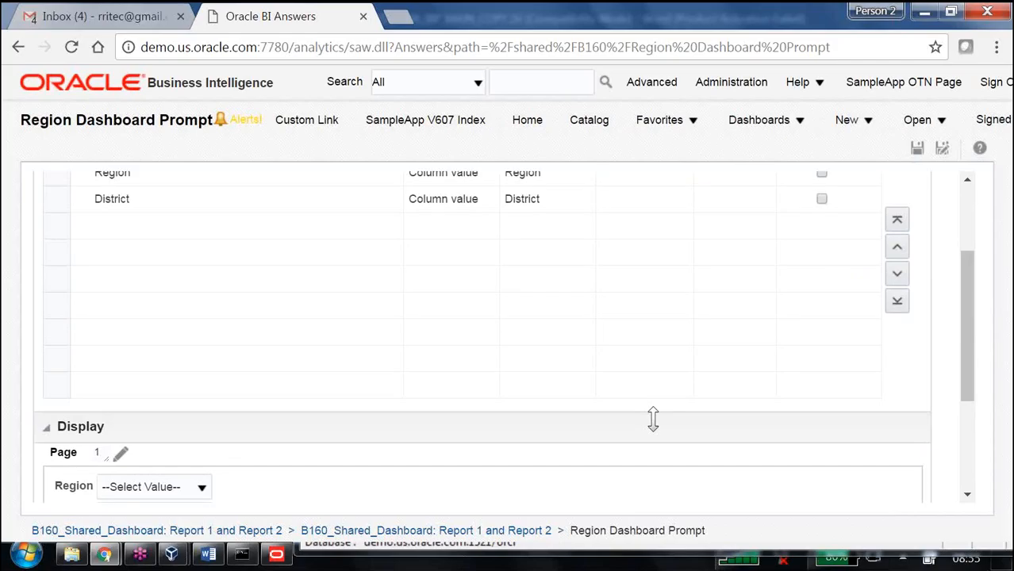
scroll(653, 418, up, 2)
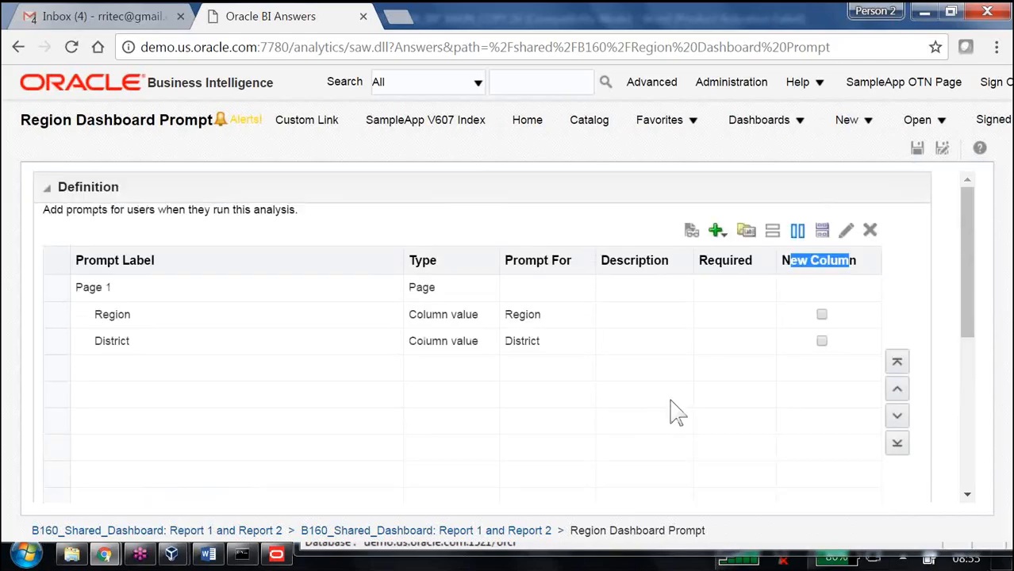
Step: Switch the prompt layout to rows and compare its preview with the column layout in the Display area
click(773, 231)
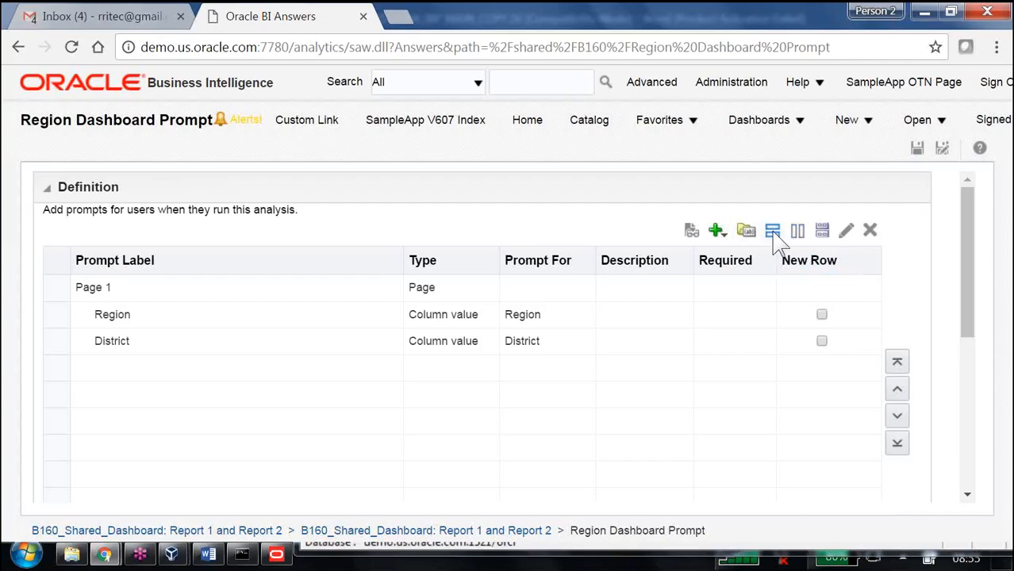
scroll(782, 270, down, 5)
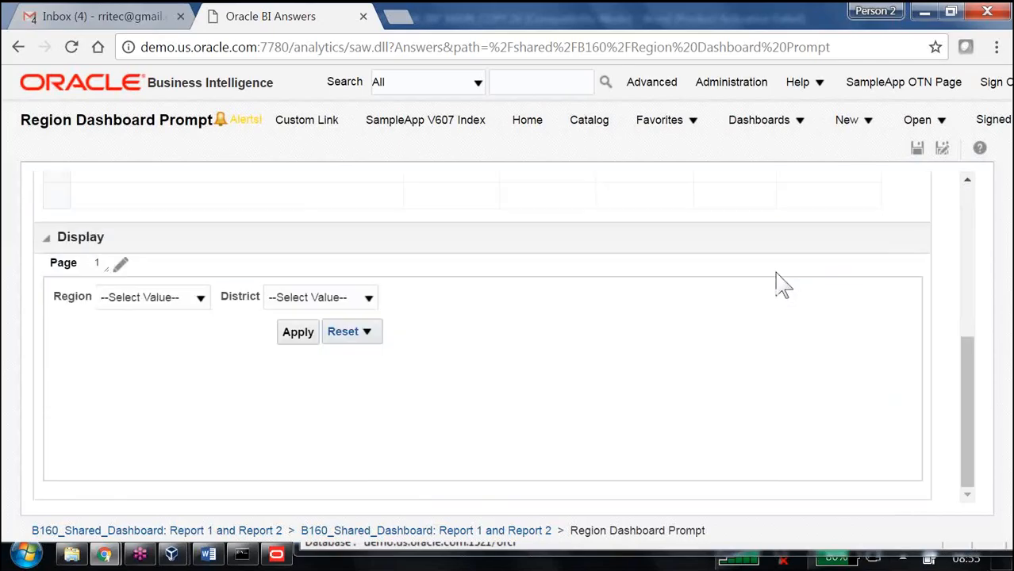
scroll(776, 284, up, 5)
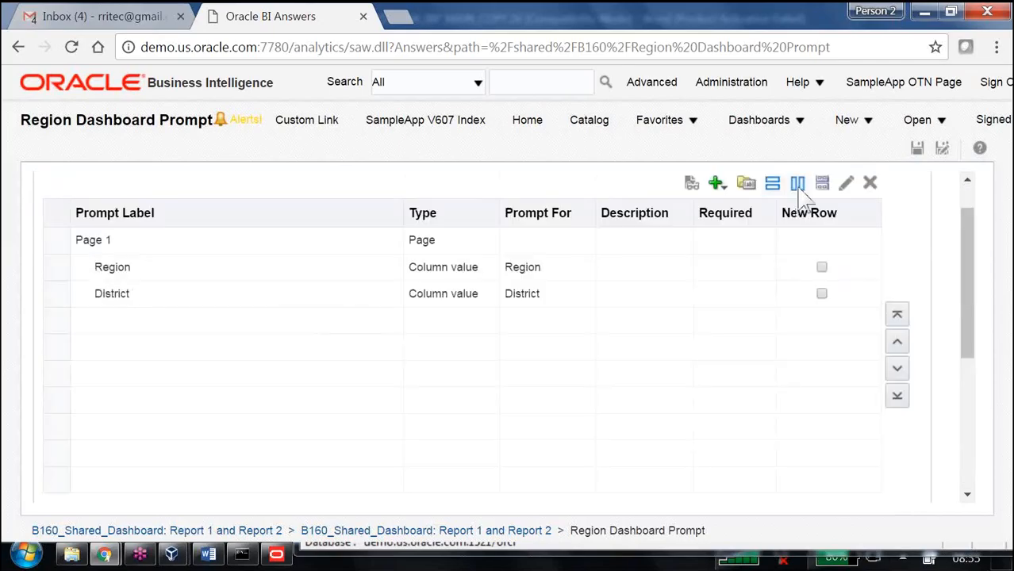
scroll(746, 340, down, 3)
scroll(746, 339, down, 3)
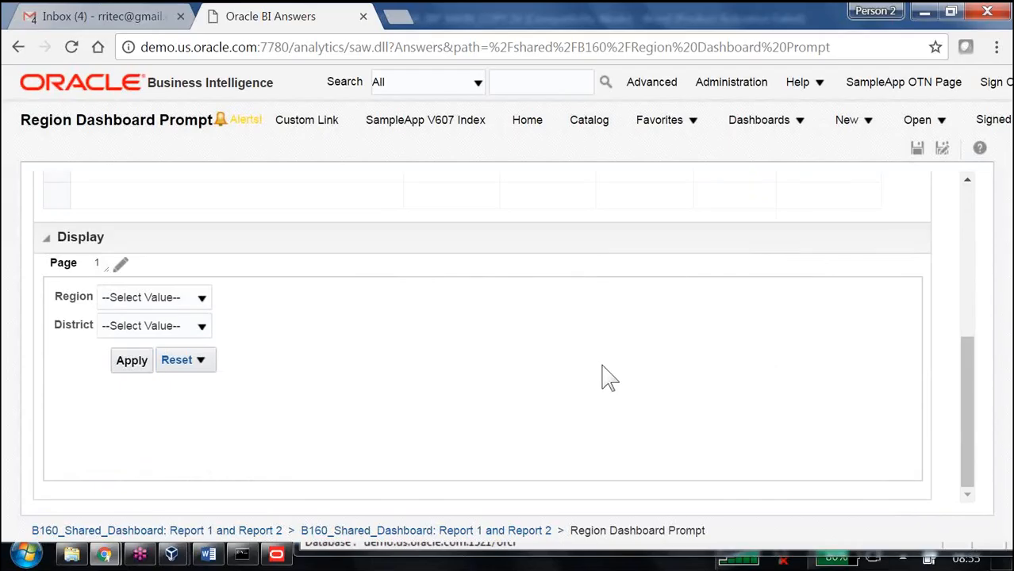
scroll(694, 371, up, 5)
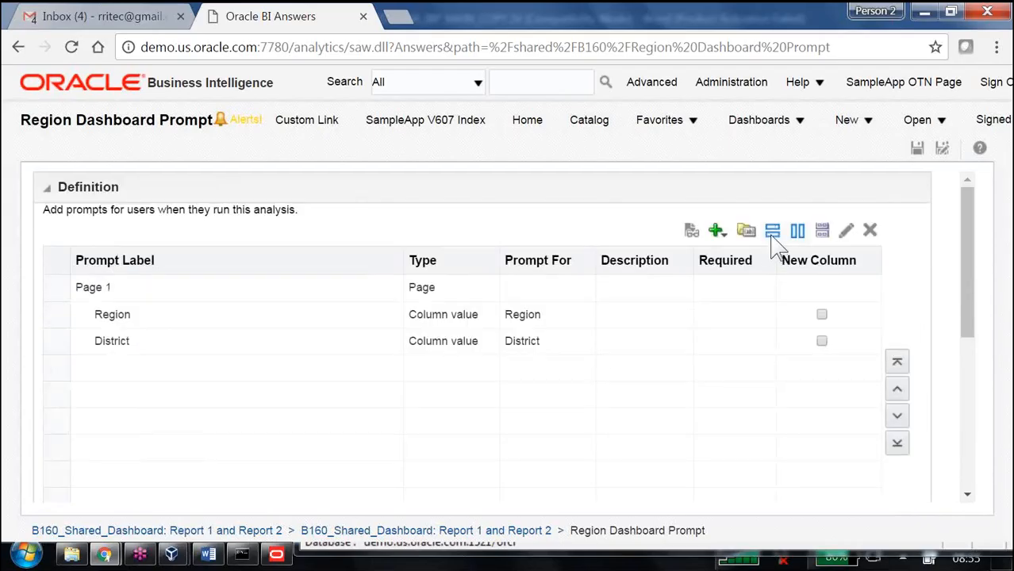
scroll(736, 344, down, 3)
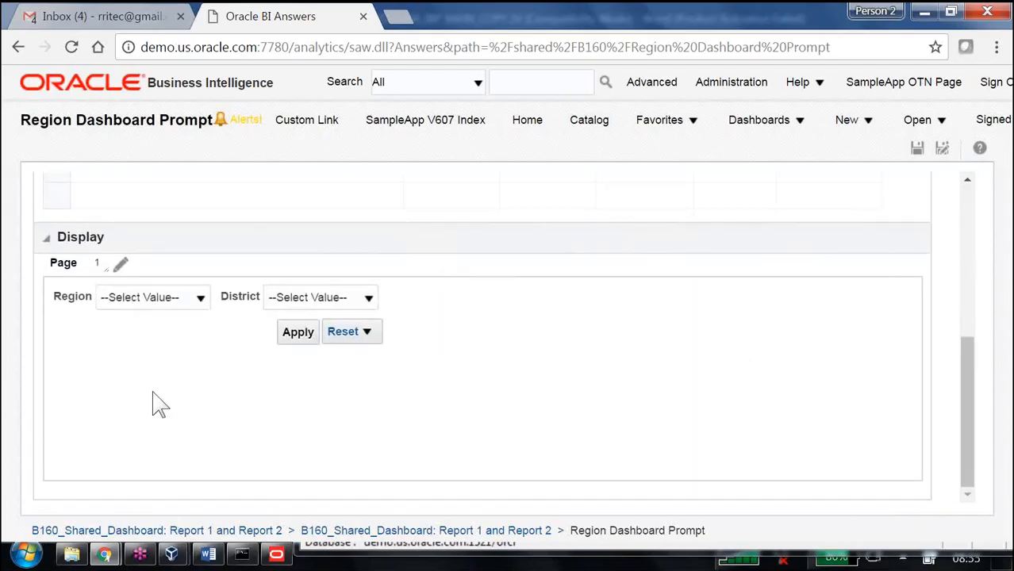
scroll(656, 355, up, 5)
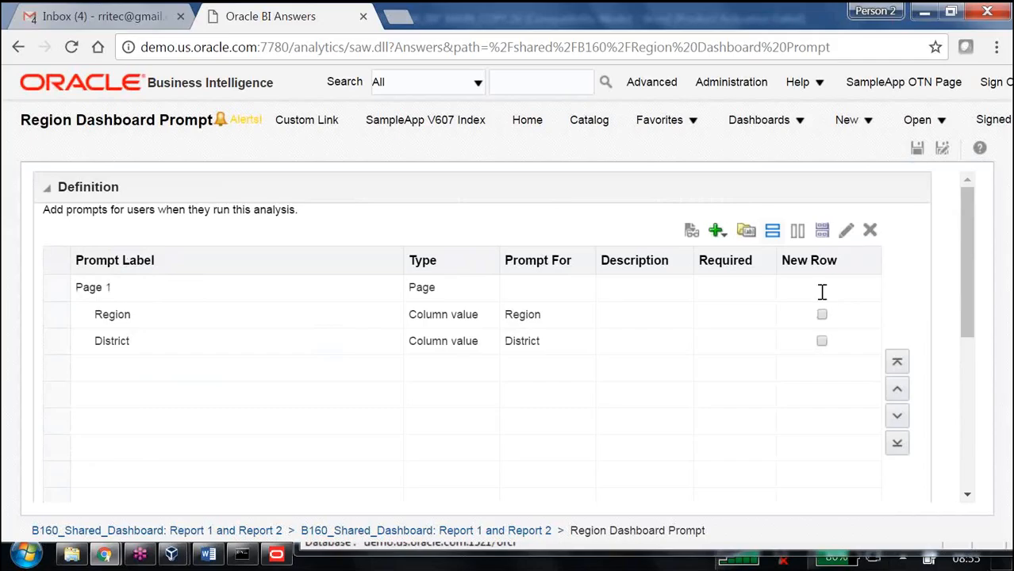
drag(792, 260, 841, 264)
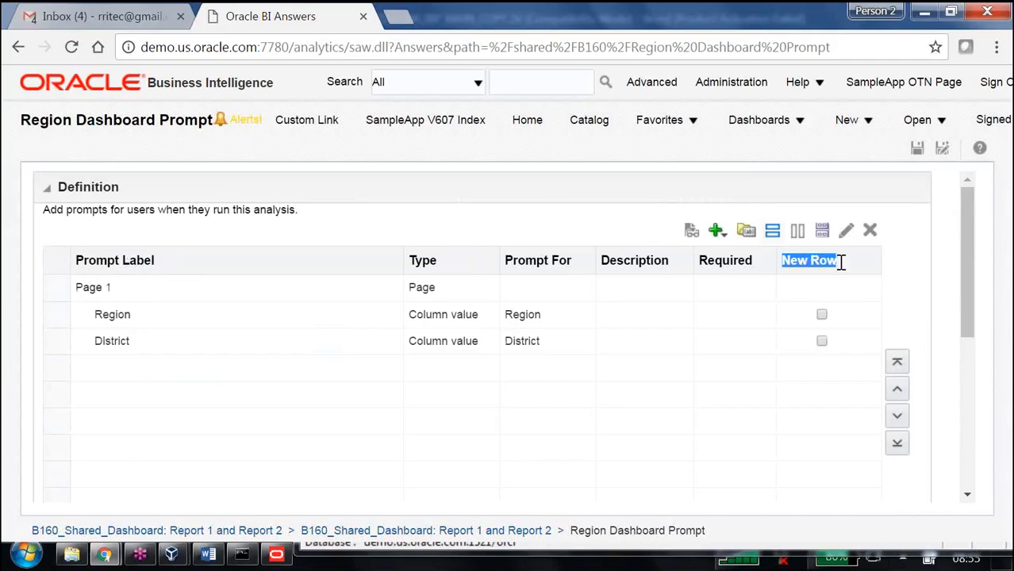
Step: Restore the column layout, mark District to start a new column, and preview the prompts
click(798, 230)
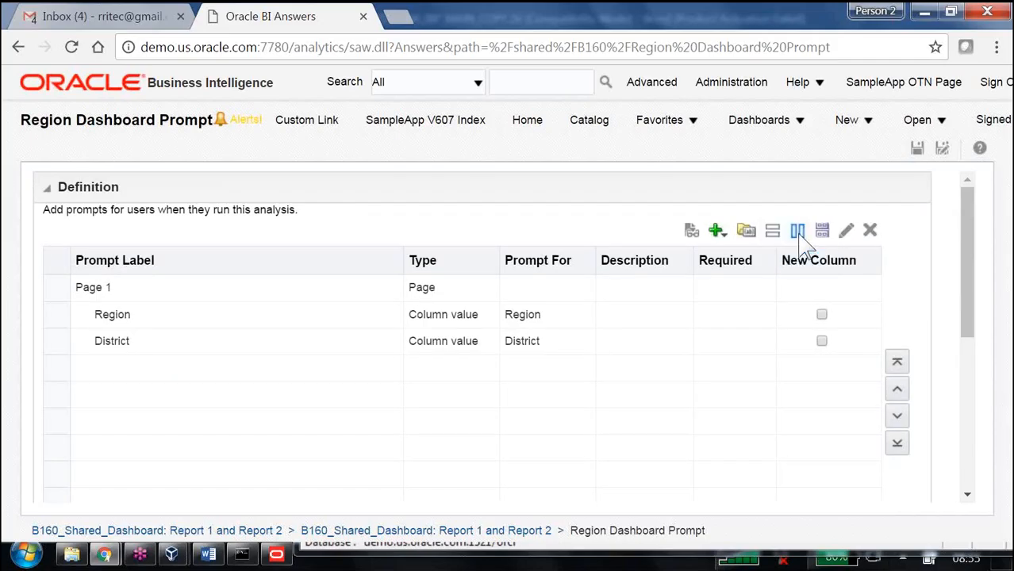
click(772, 230)
click(798, 230)
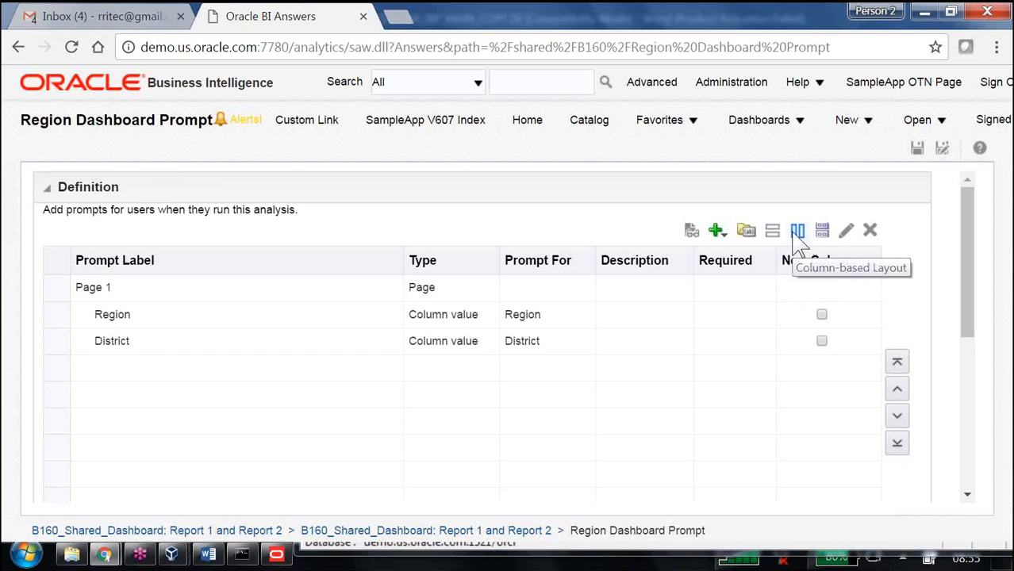
click(822, 341)
scroll(776, 389, down, 5)
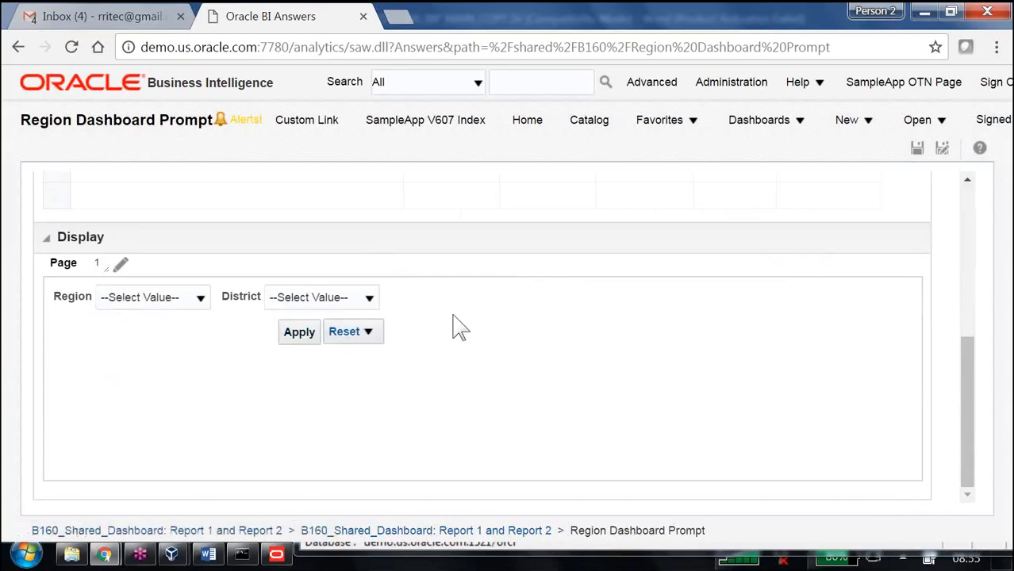
Step: Edit the page settings to place the prompt buttons on the side of the prompts
click(122, 263)
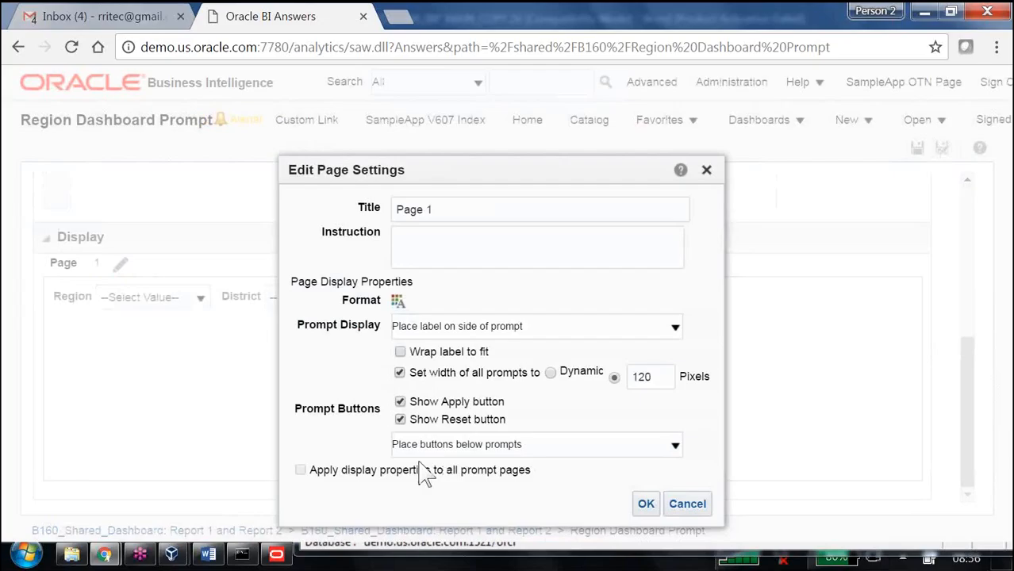
click(527, 449)
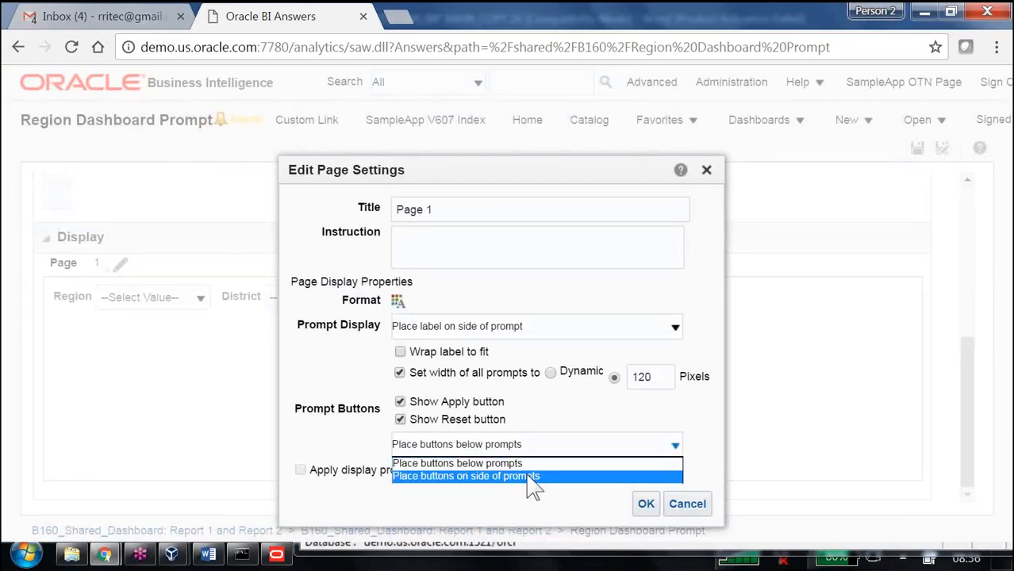
click(532, 476)
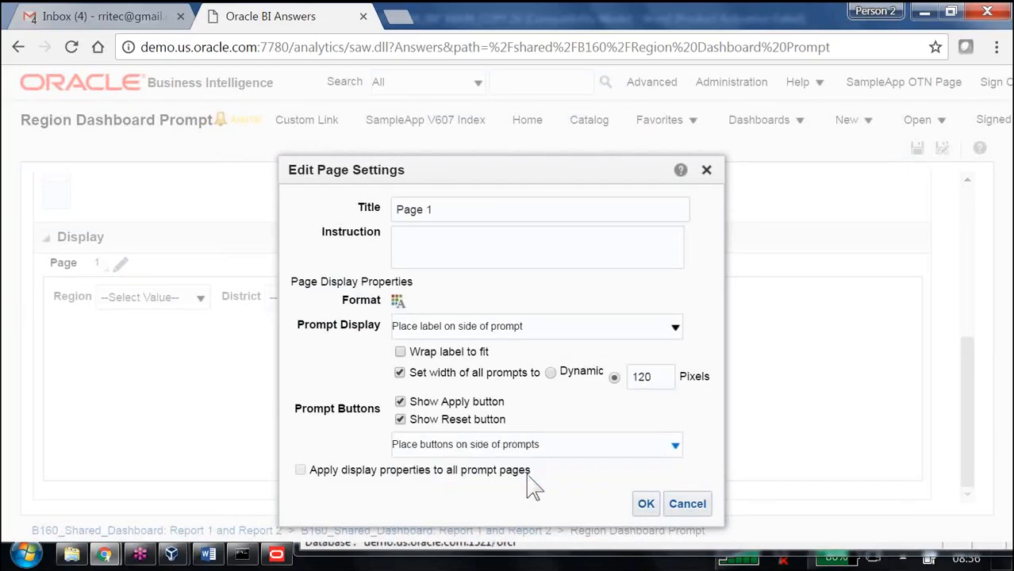
click(643, 506)
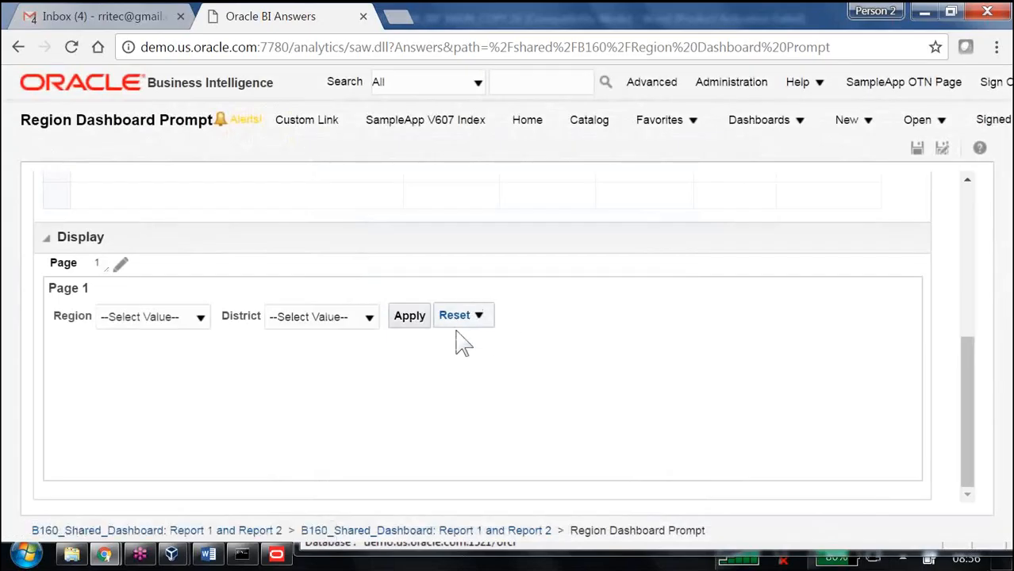
Step: Check the Reset options, then hide the Reset button in the page settings
click(480, 319)
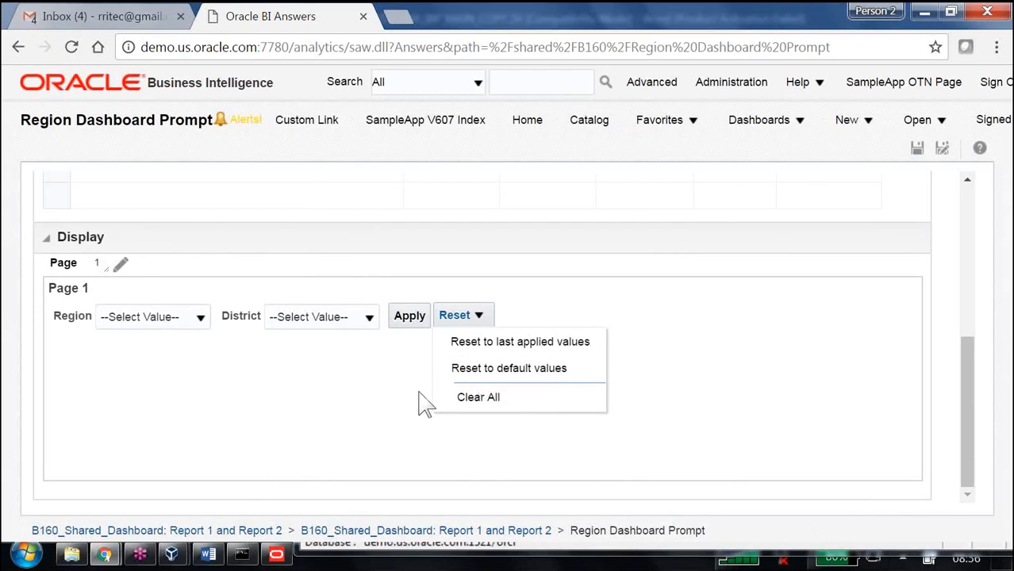
click(121, 265)
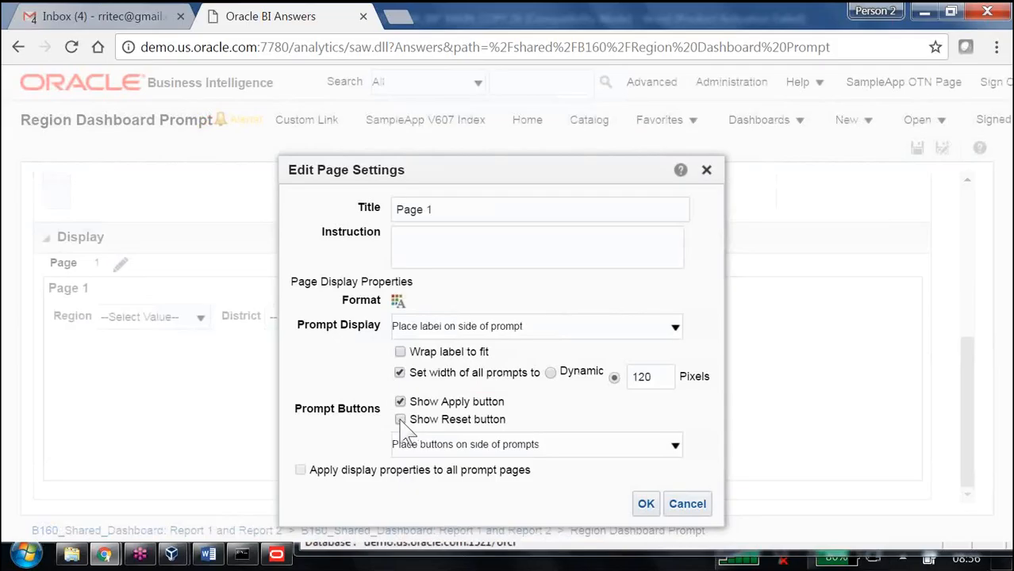
click(645, 505)
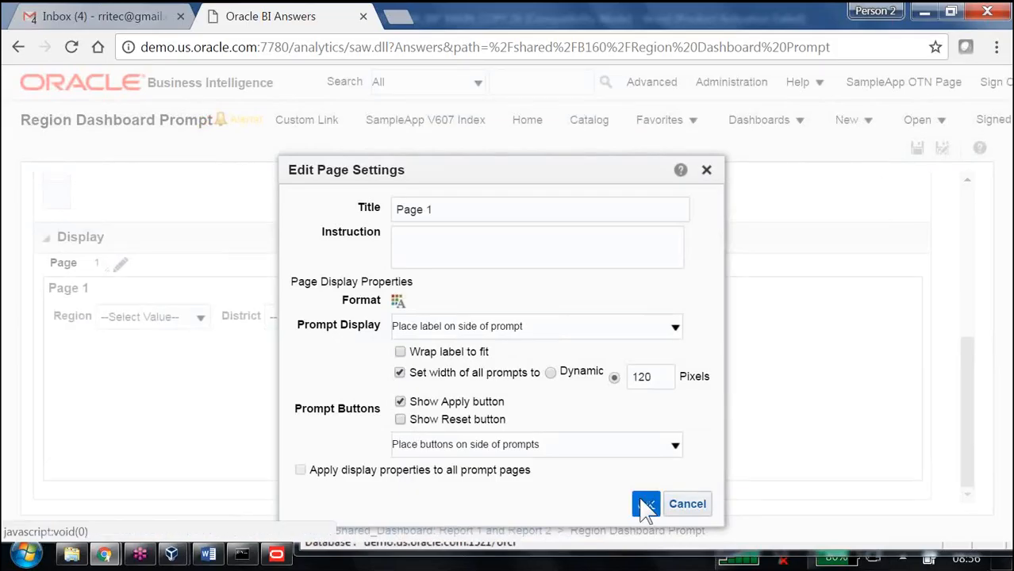
Step: Hide the Apply button in the page settings as well
click(119, 262)
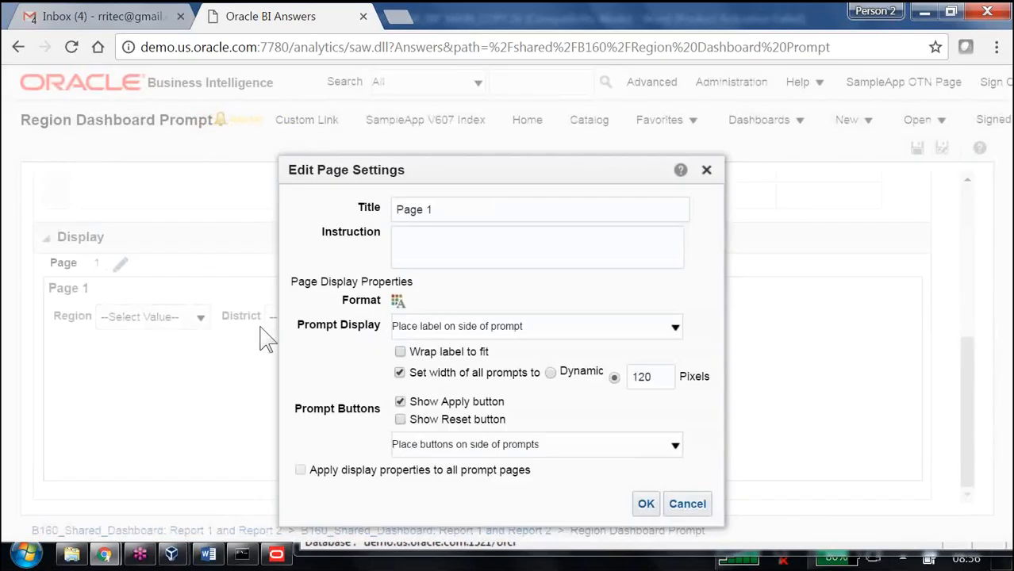
click(400, 402)
click(646, 505)
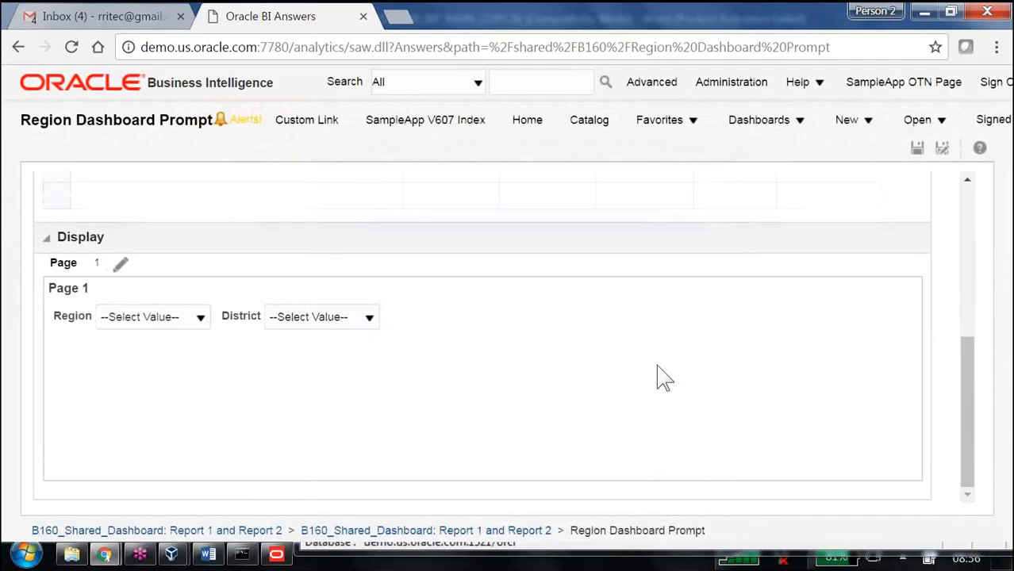
Step: Save the Region Dashboard Prompt and open the B160_Shared_Dashboard
scroll(754, 392, up, 5)
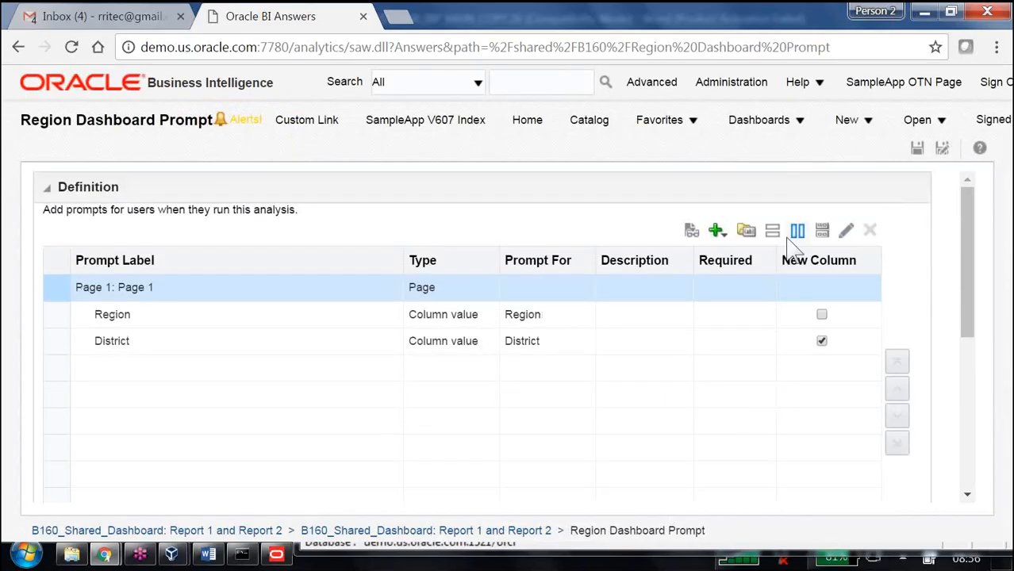
click(918, 151)
click(755, 134)
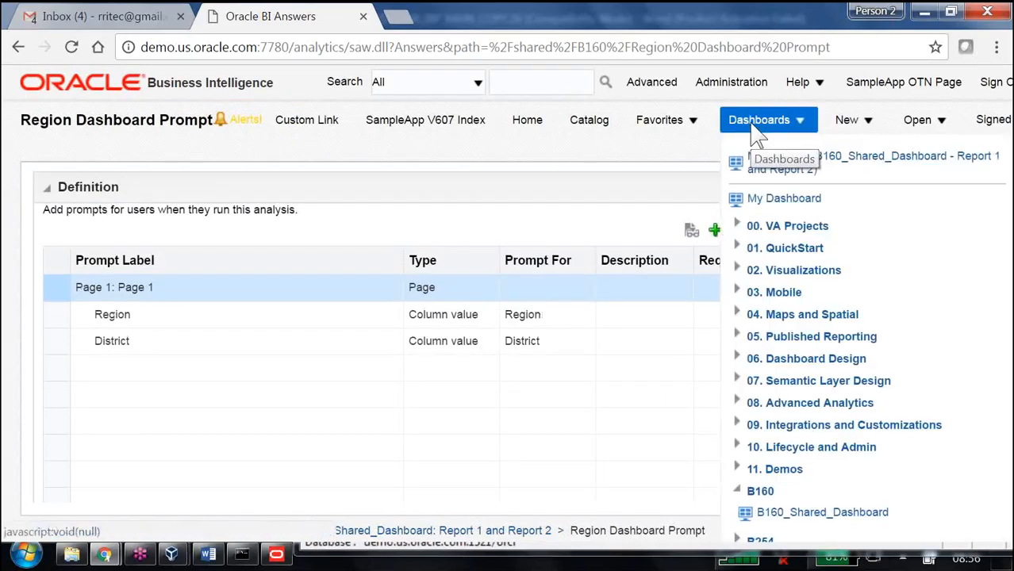
click(795, 512)
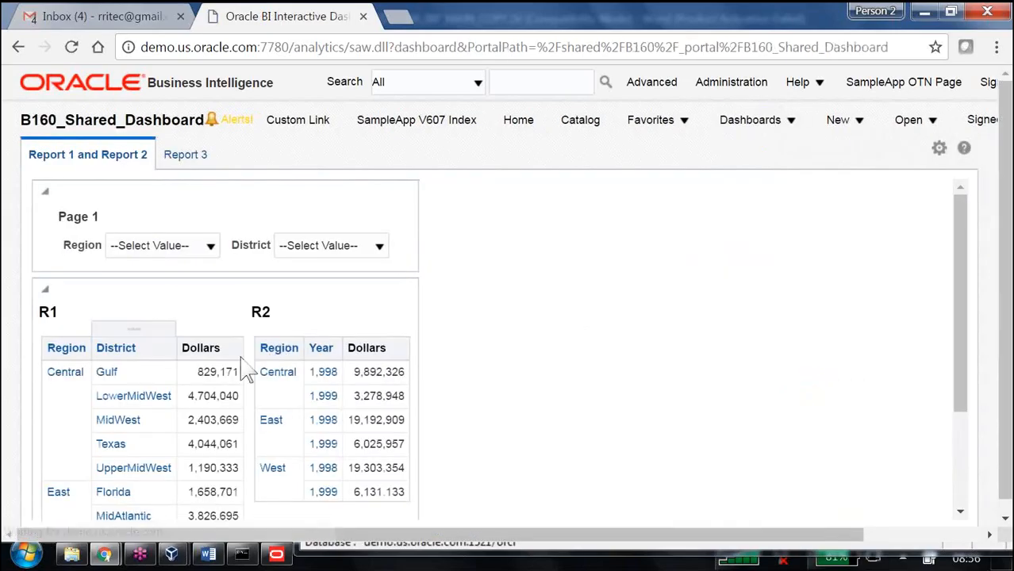
Step: Select Central in the Region prompt on the dashboard
click(211, 246)
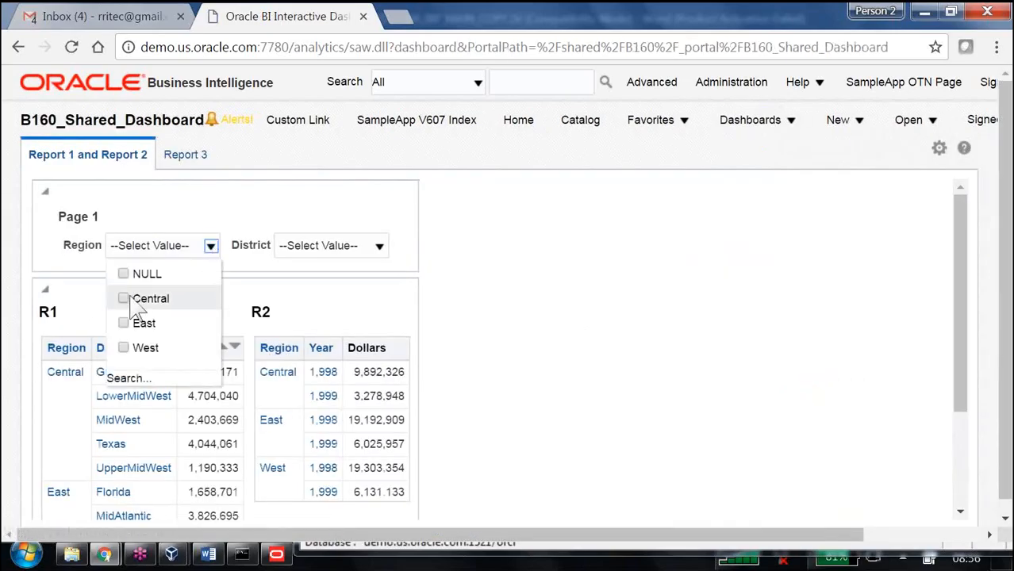
click(135, 302)
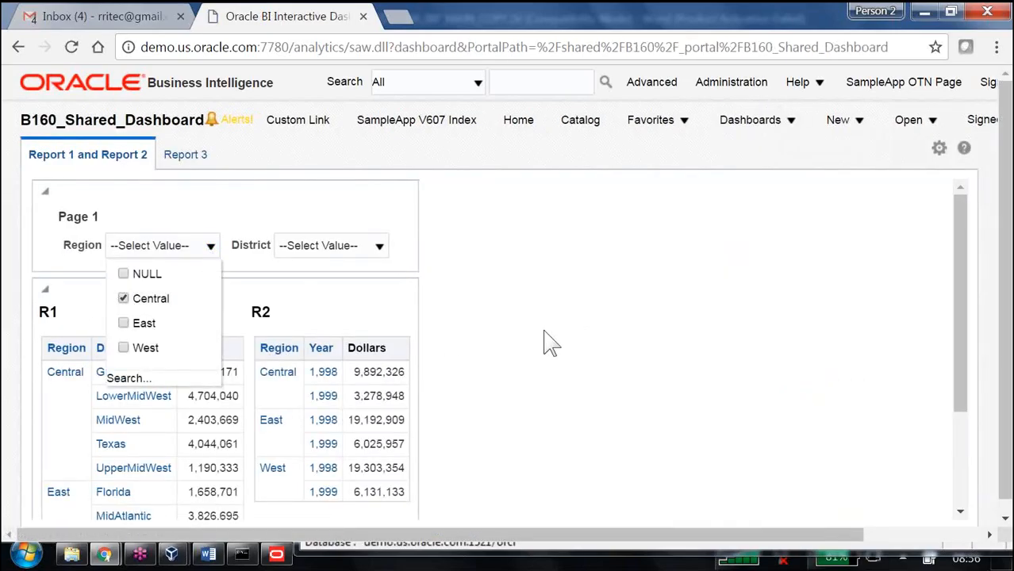
click(551, 343)
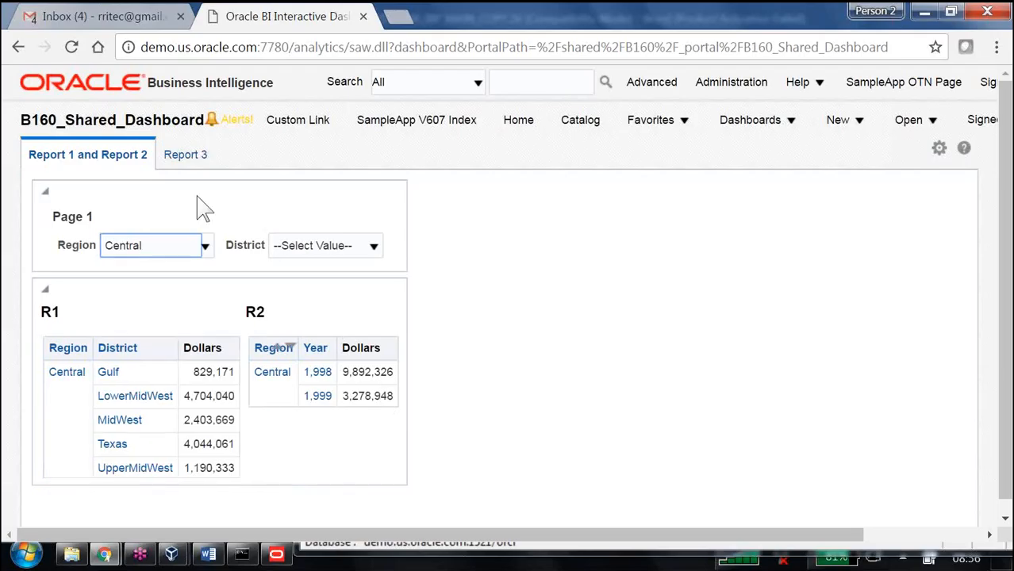
Step: Add East and West to the Region prompt selection
click(194, 230)
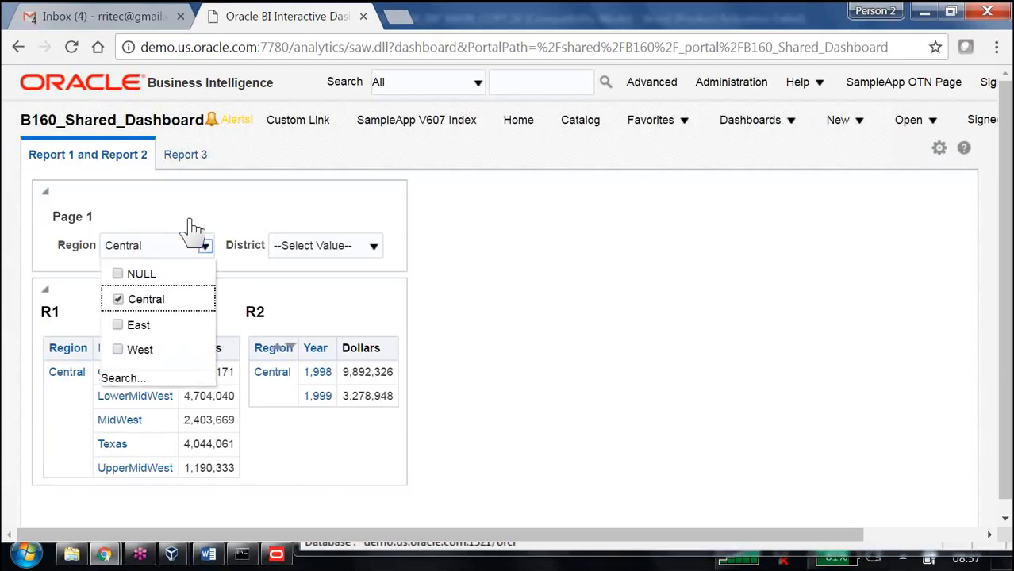
click(127, 329)
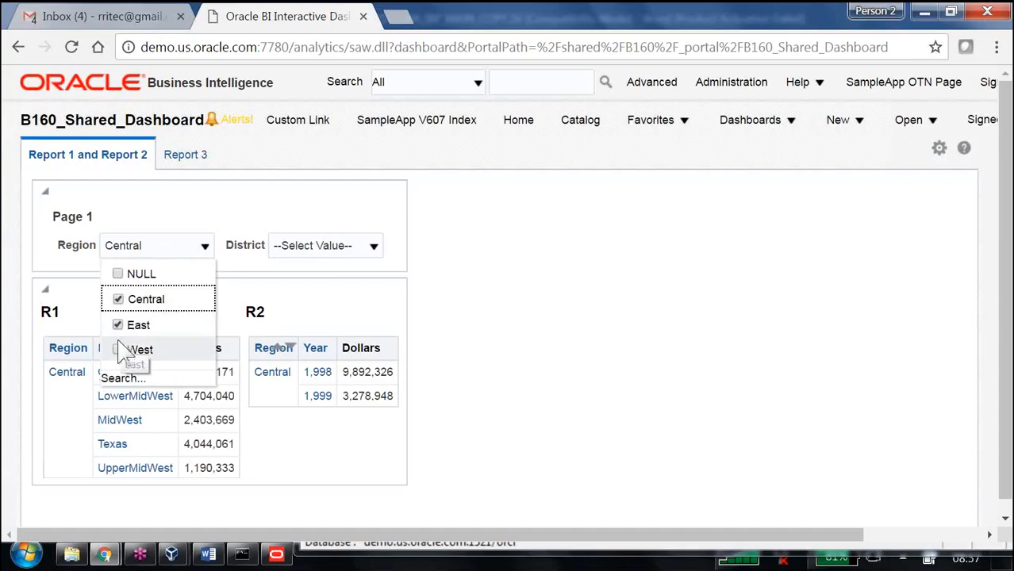
click(119, 351)
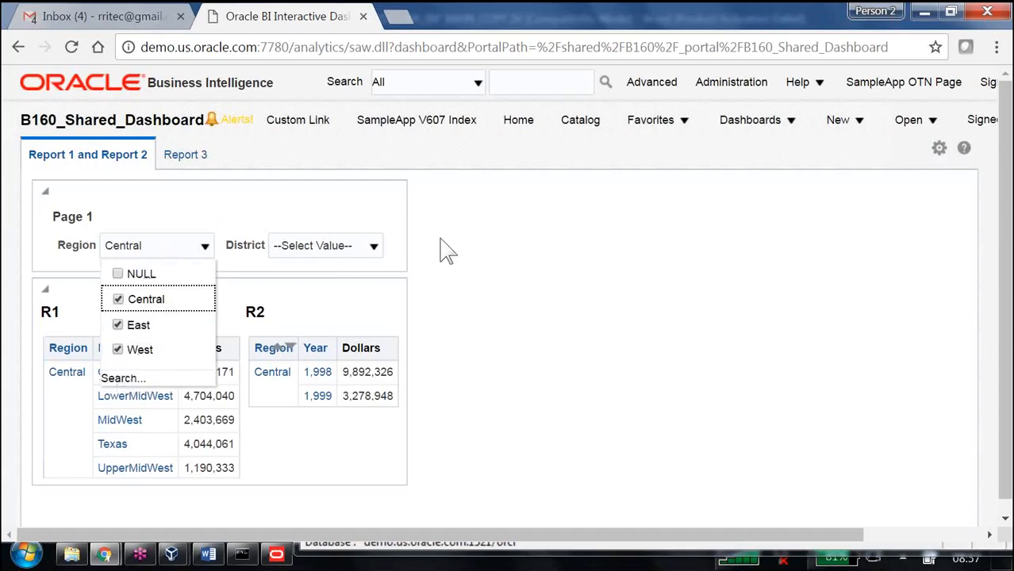
click(369, 252)
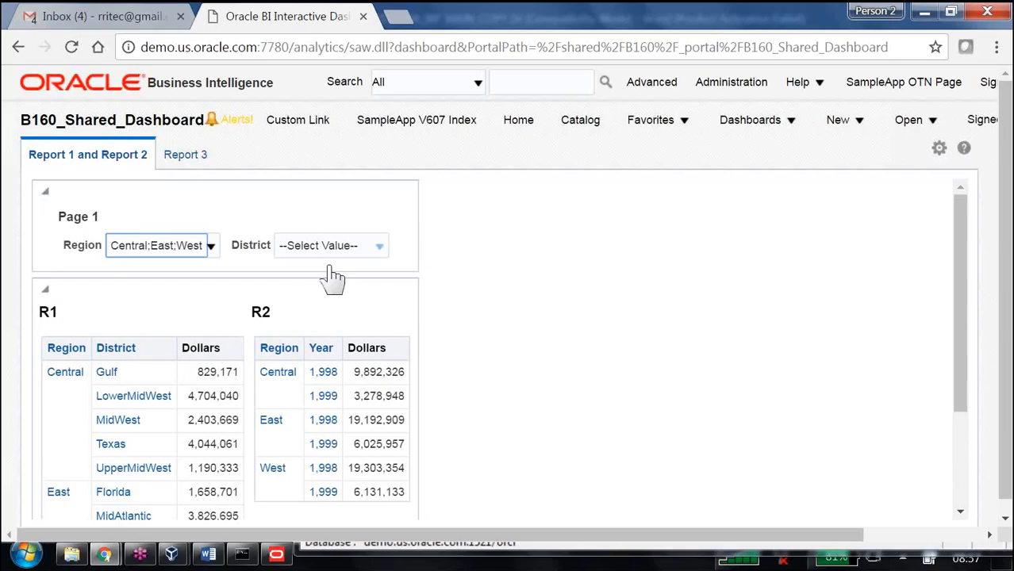
Step: Select California in the District prompt
click(379, 246)
click(293, 299)
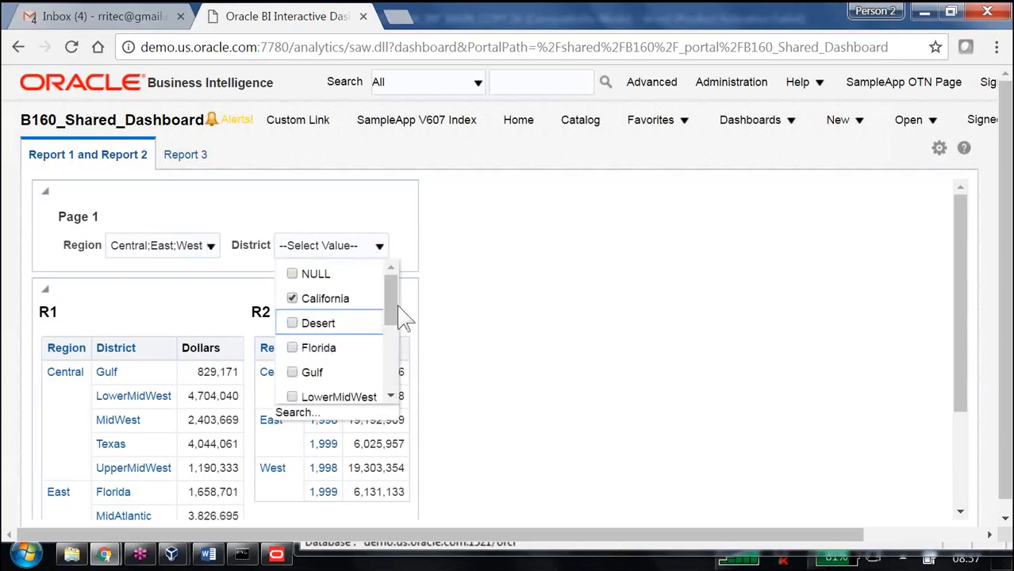
click(571, 315)
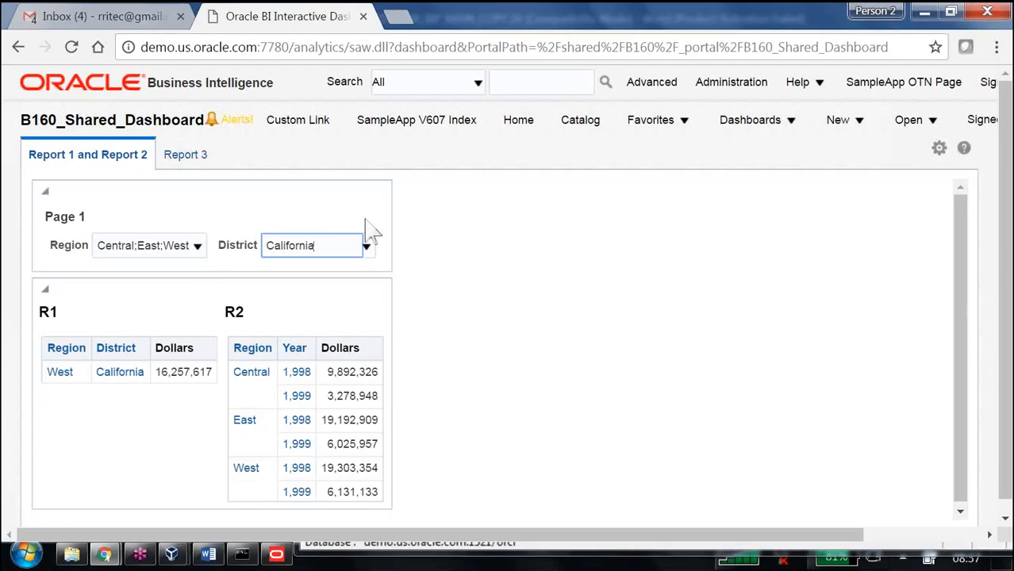
Step: Edit the Region Dashboard Prompt to show the Apply and Reset buttons on its page, and save it
click(939, 148)
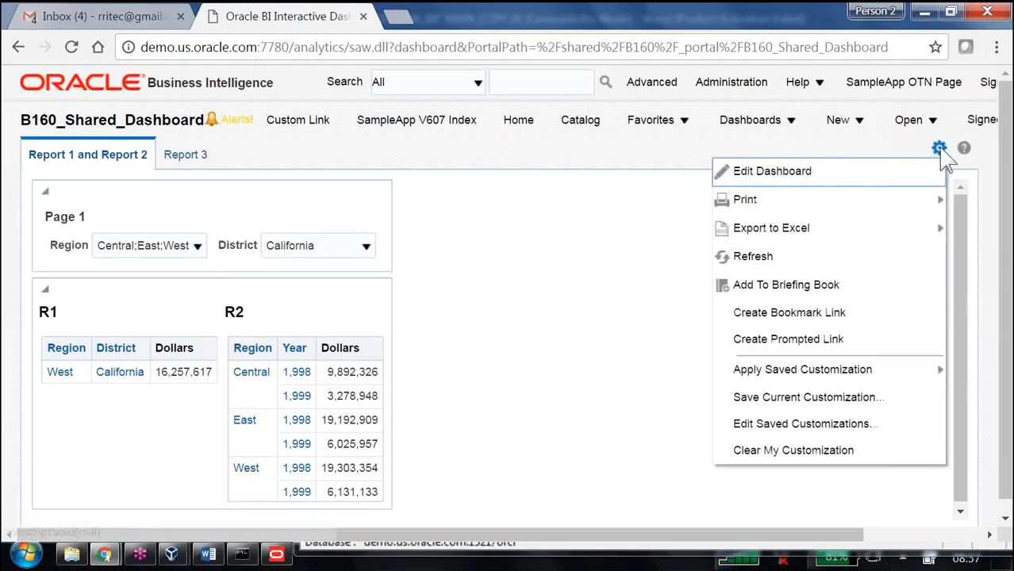
click(781, 170)
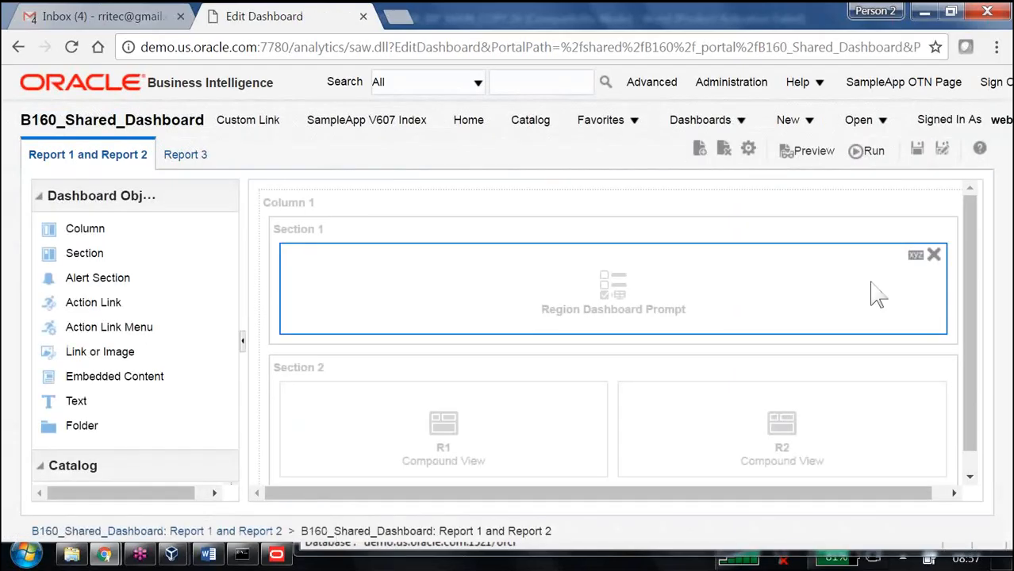
click(917, 255)
click(825, 284)
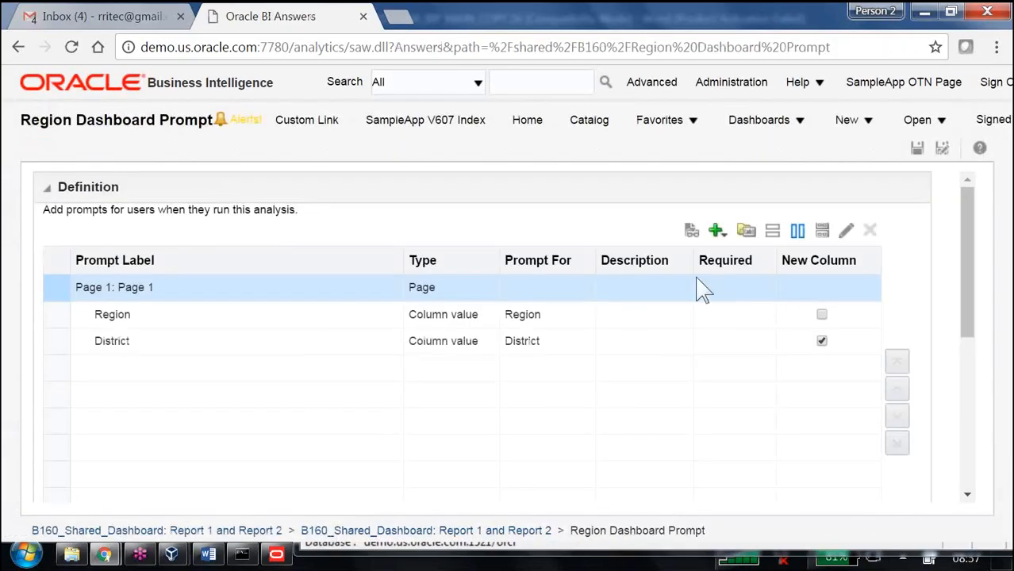
scroll(675, 317, down, 5)
click(120, 265)
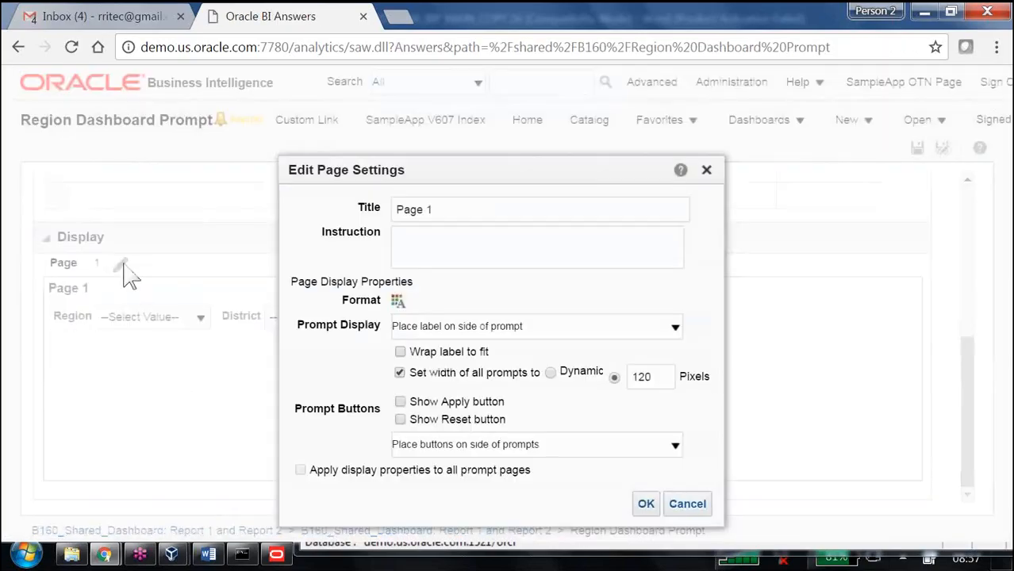
click(399, 420)
click(647, 504)
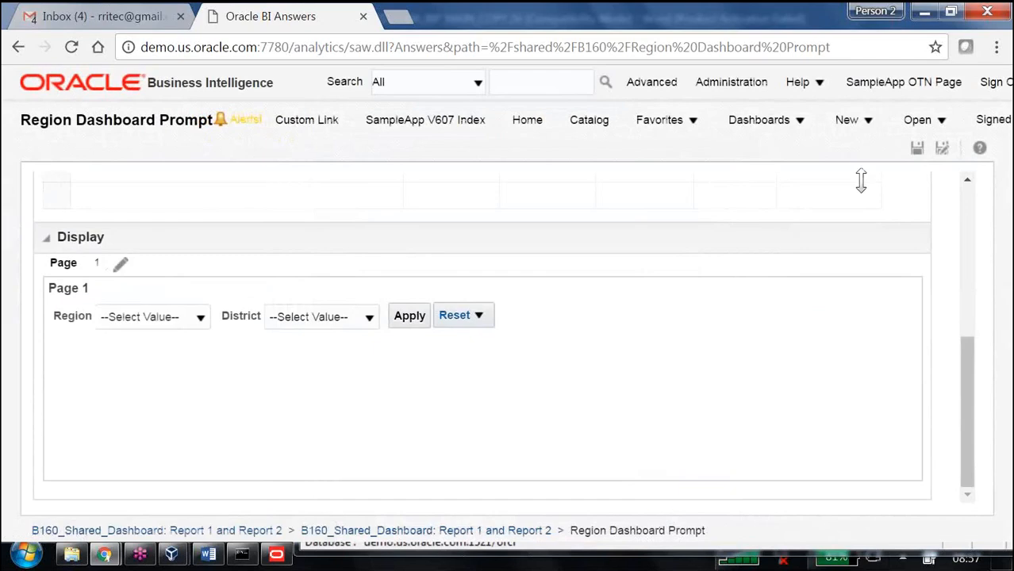
scroll(865, 207, up, 5)
click(917, 149)
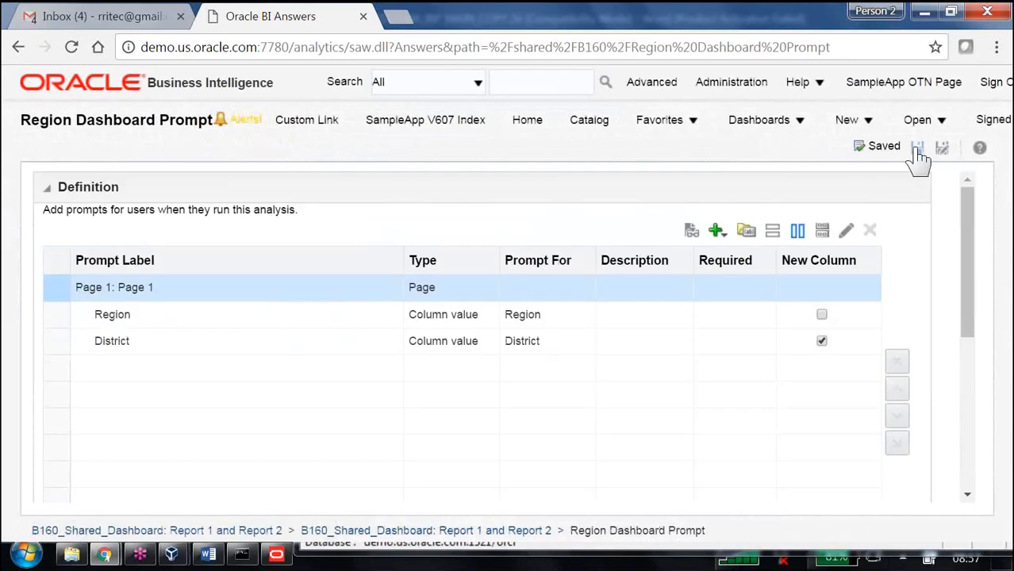
Step: Return to B160_Shared_Dashboard and select Central in the Region prompt
click(763, 133)
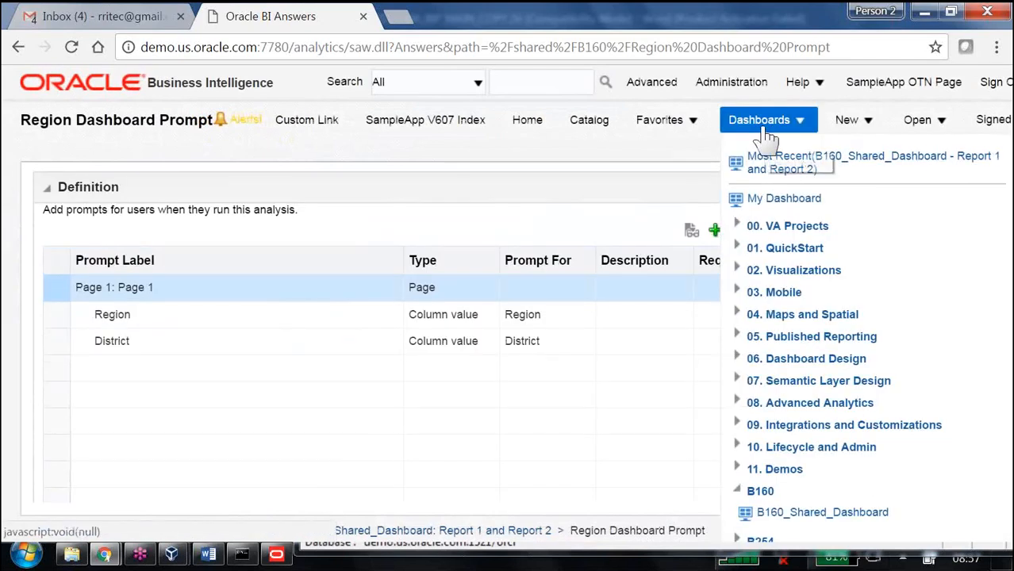
click(777, 162)
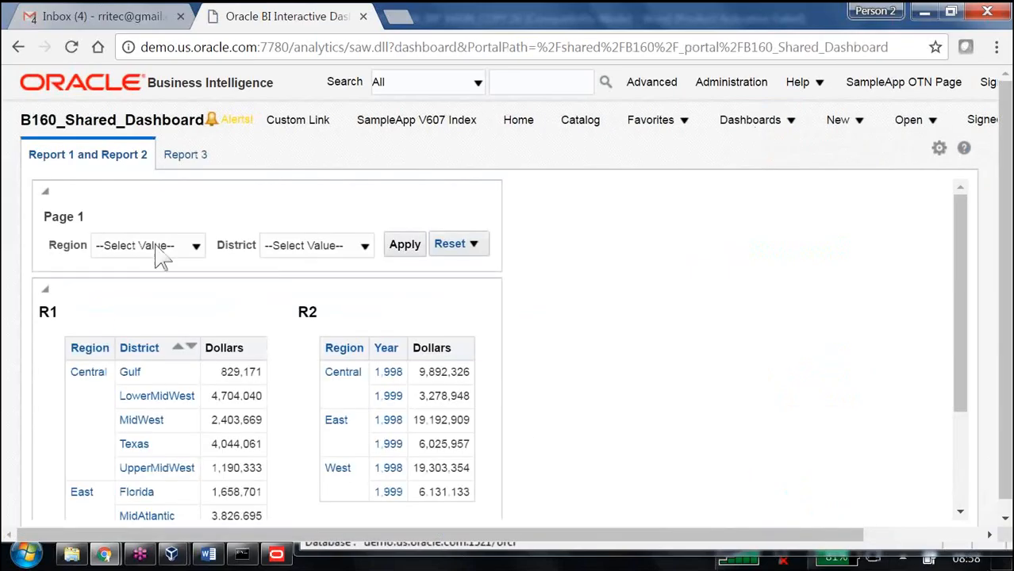
click(196, 248)
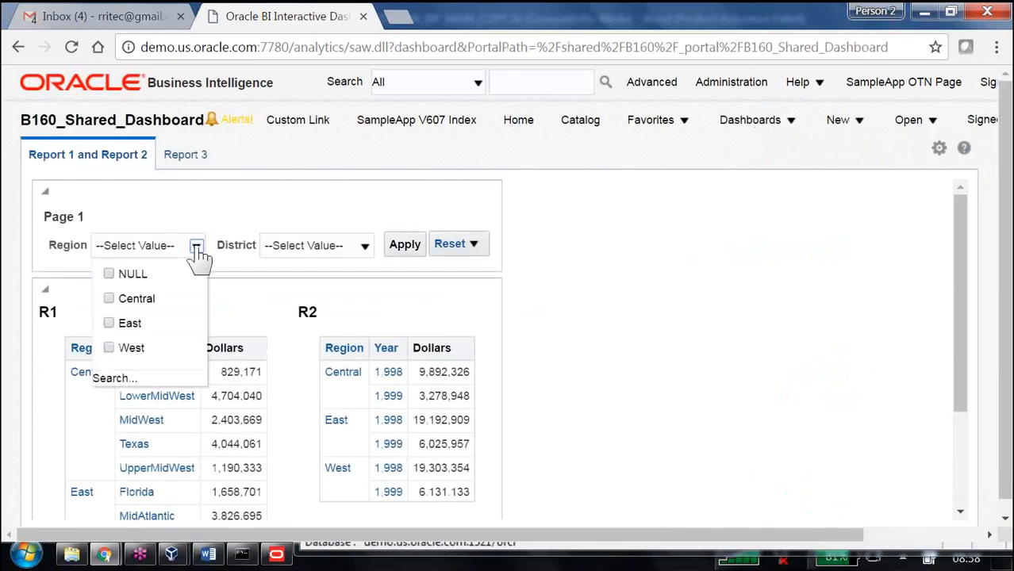
click(108, 299)
Step: Browse the District choices, select Florida, and apply the prompt values
click(365, 247)
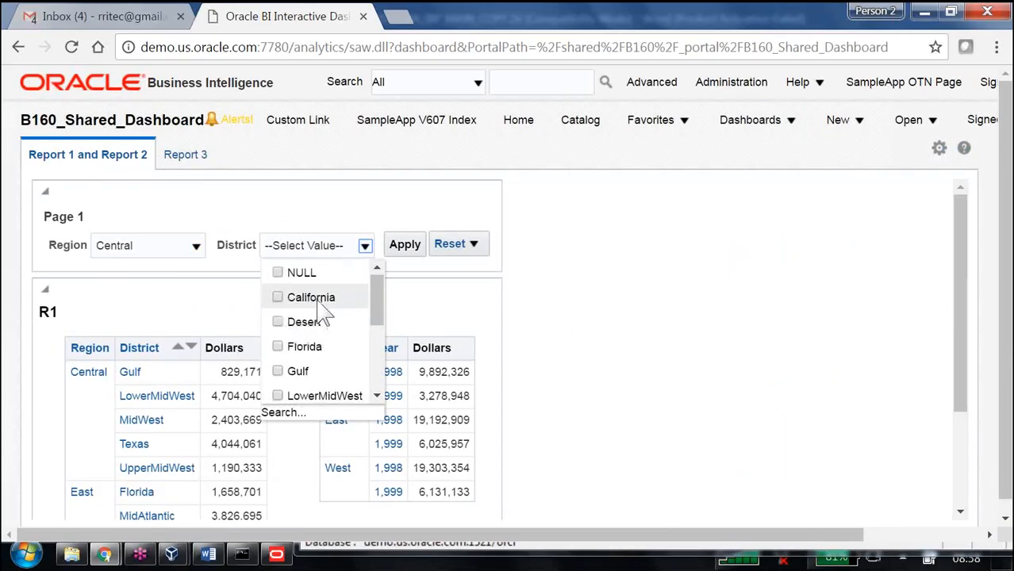
scroll(323, 314, down, 5)
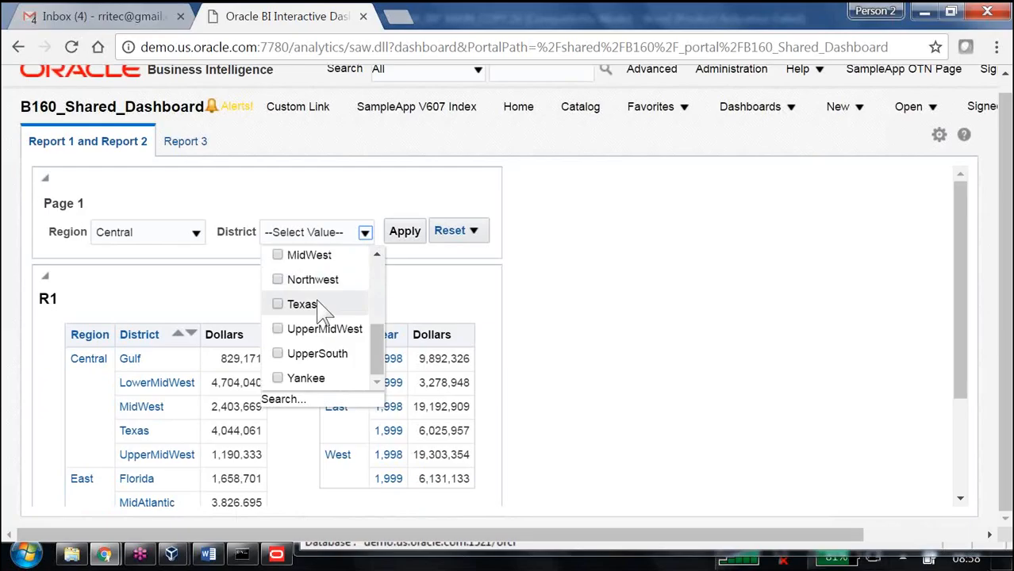
scroll(321, 325, up, 5)
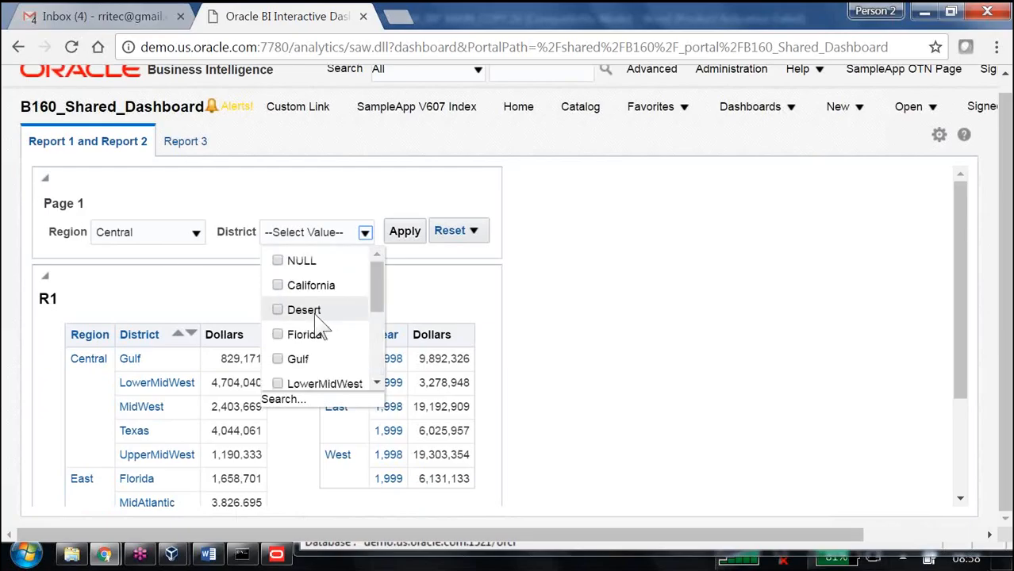
scroll(320, 325, down, 5)
scroll(321, 325, up, 5)
scroll(321, 327, down, 5)
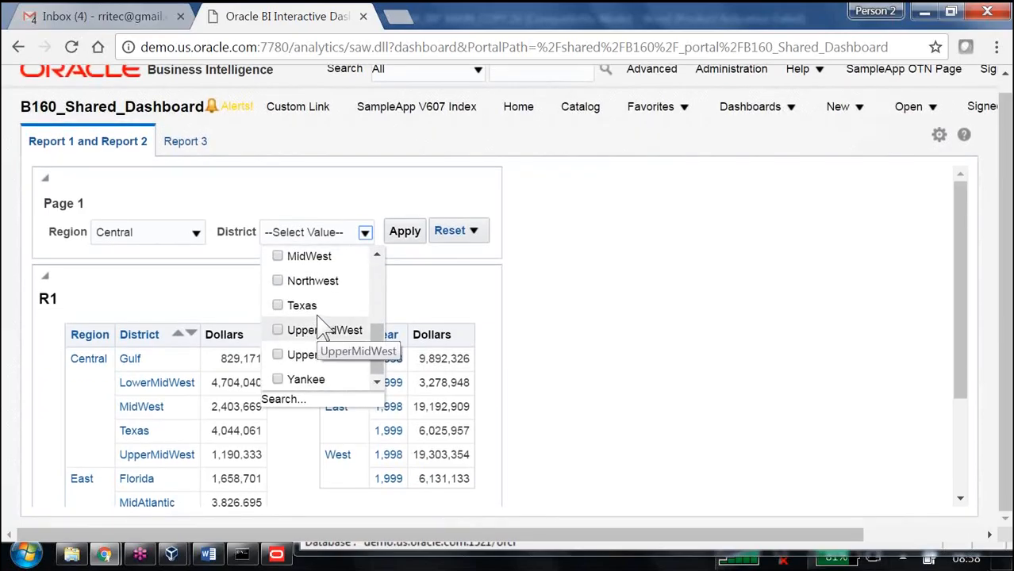
scroll(321, 327, up, 5)
scroll(322, 321, down, 5)
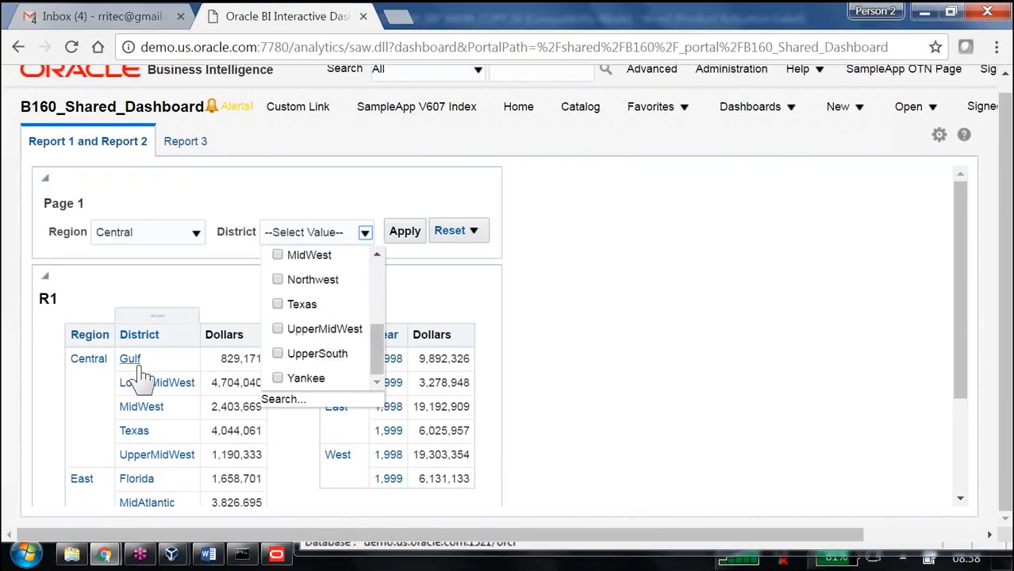
scroll(349, 325, up, 5)
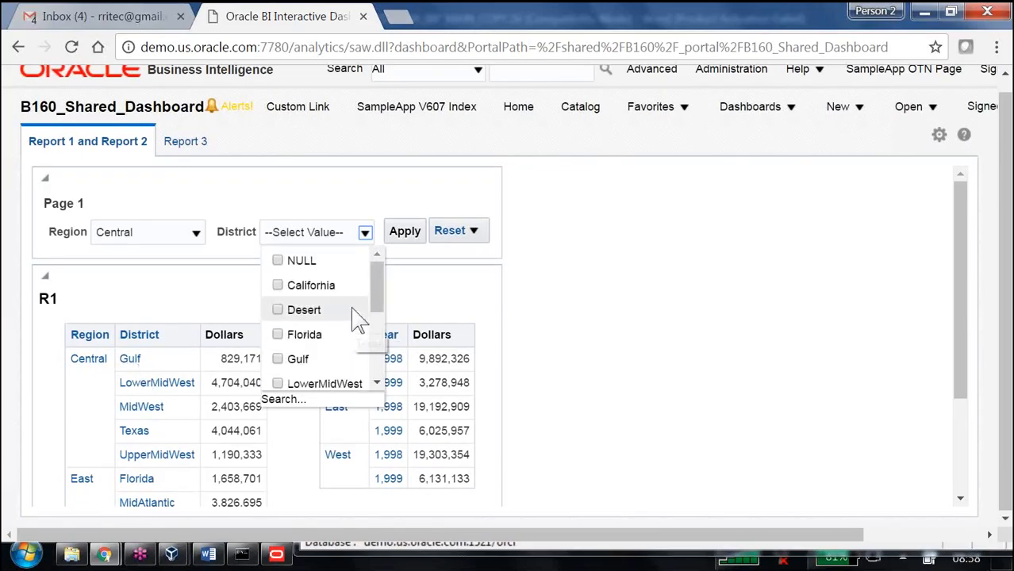
scroll(357, 319, down, 5)
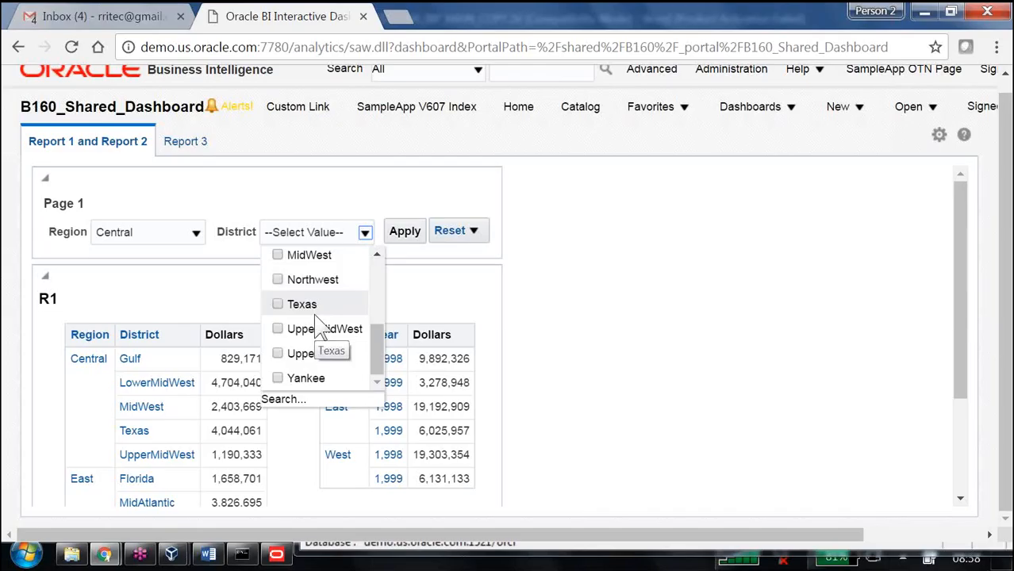
scroll(305, 321, up, 2)
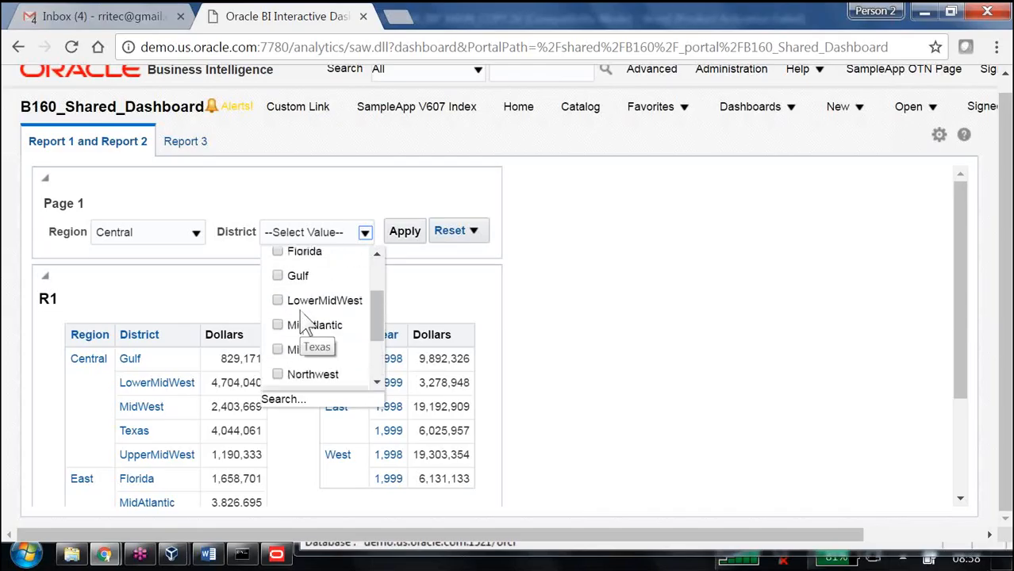
click(277, 252)
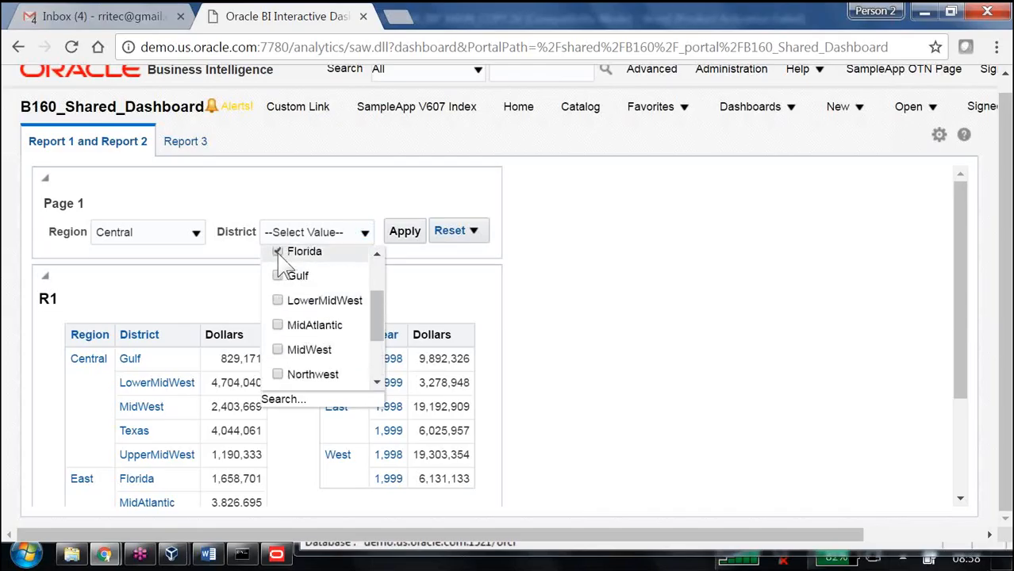
click(738, 310)
click(405, 232)
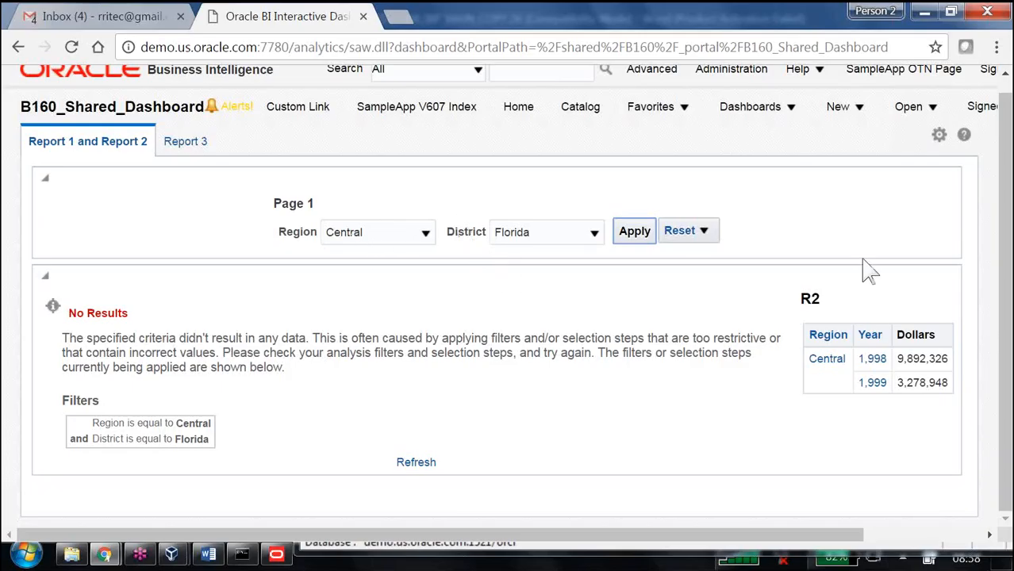
Step: Edit the District prompt in the Region Dashboard Prompt to limit its values by Region
click(940, 135)
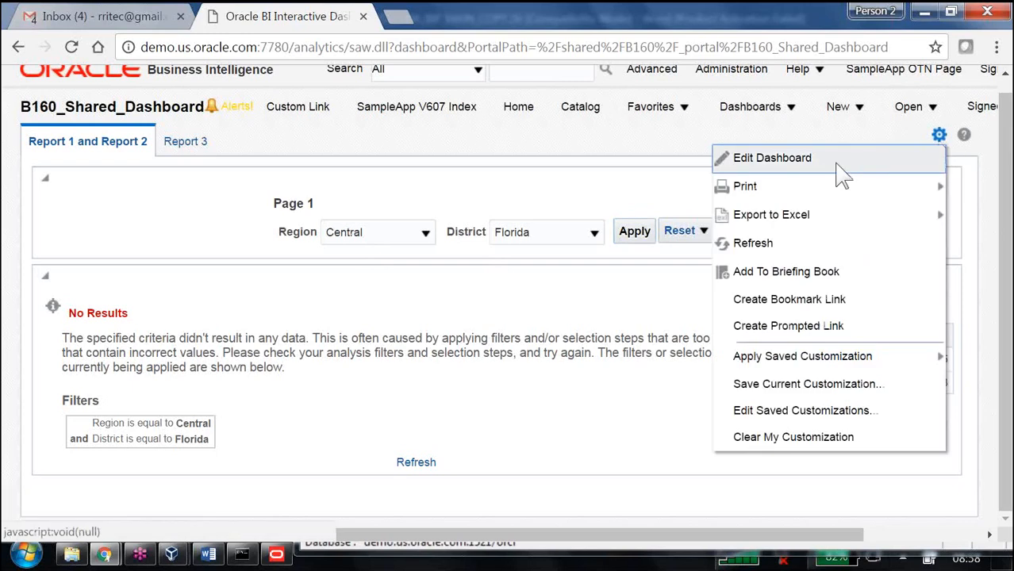
click(839, 162)
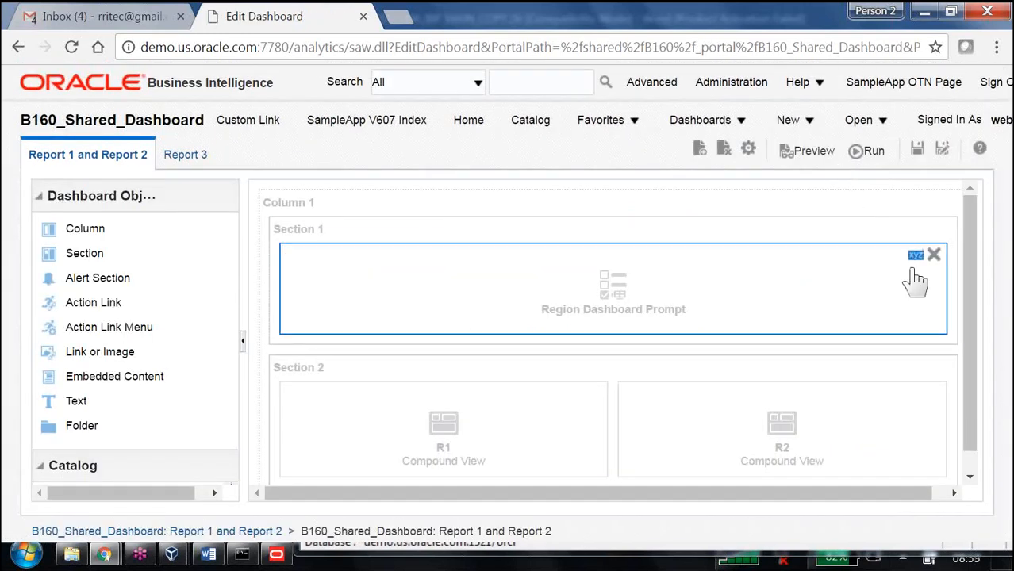
click(916, 254)
click(829, 277)
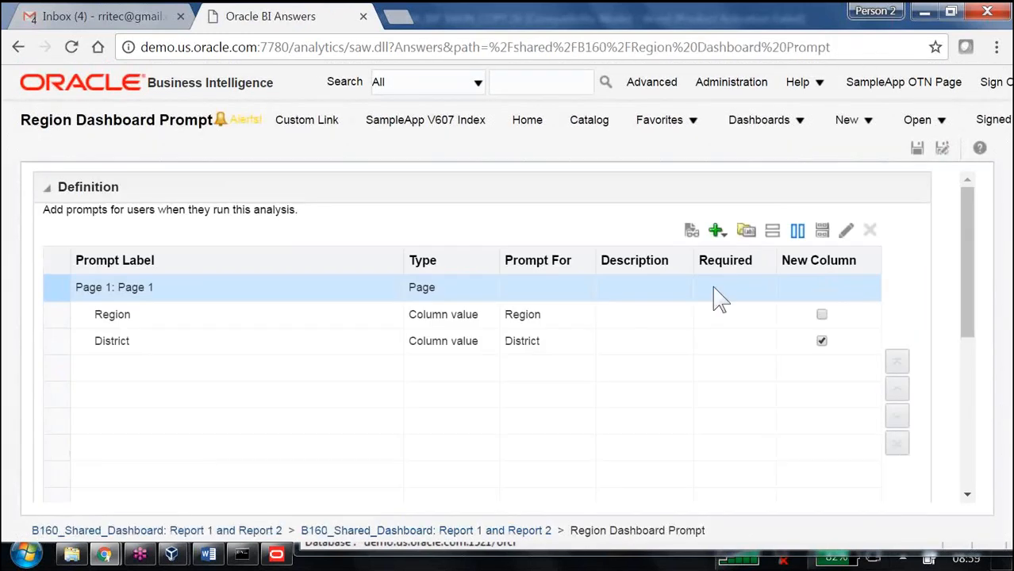
click(227, 350)
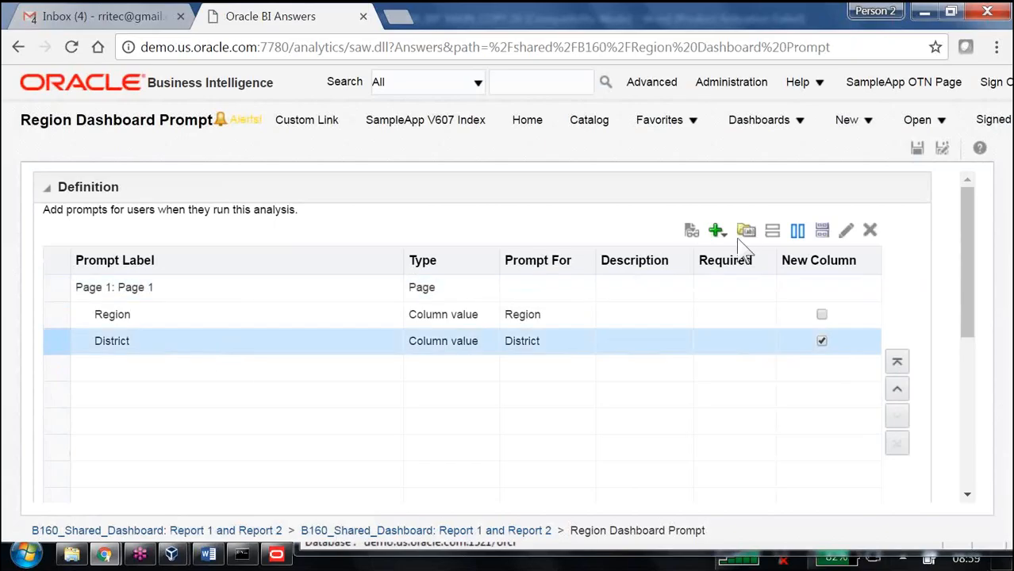
click(846, 230)
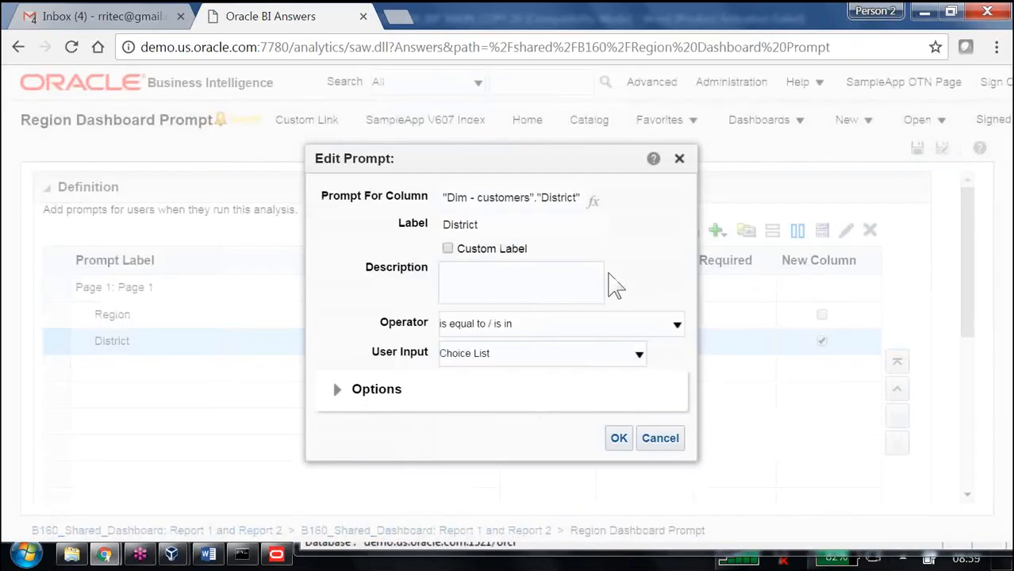
click(337, 389)
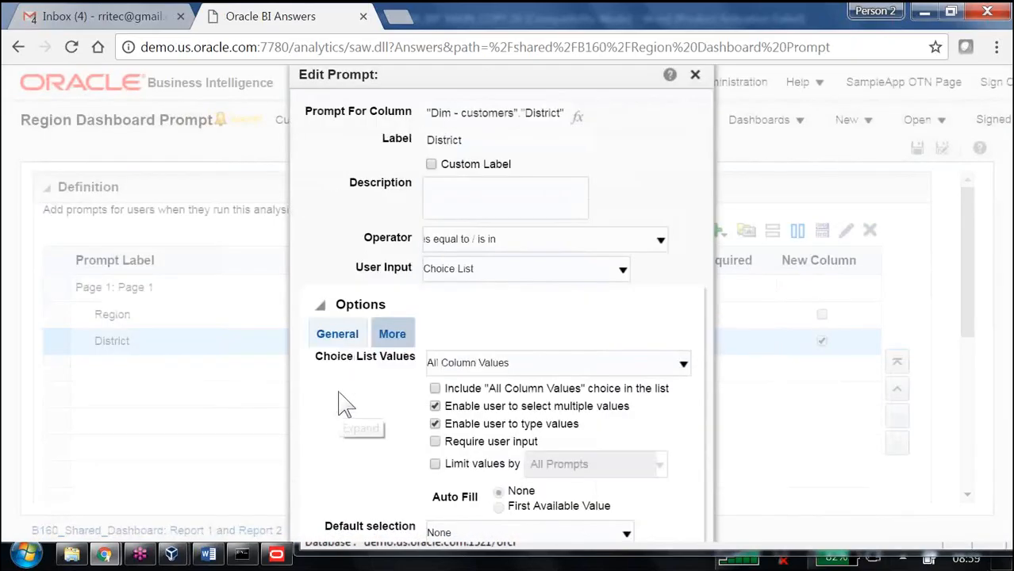
click(435, 463)
click(600, 469)
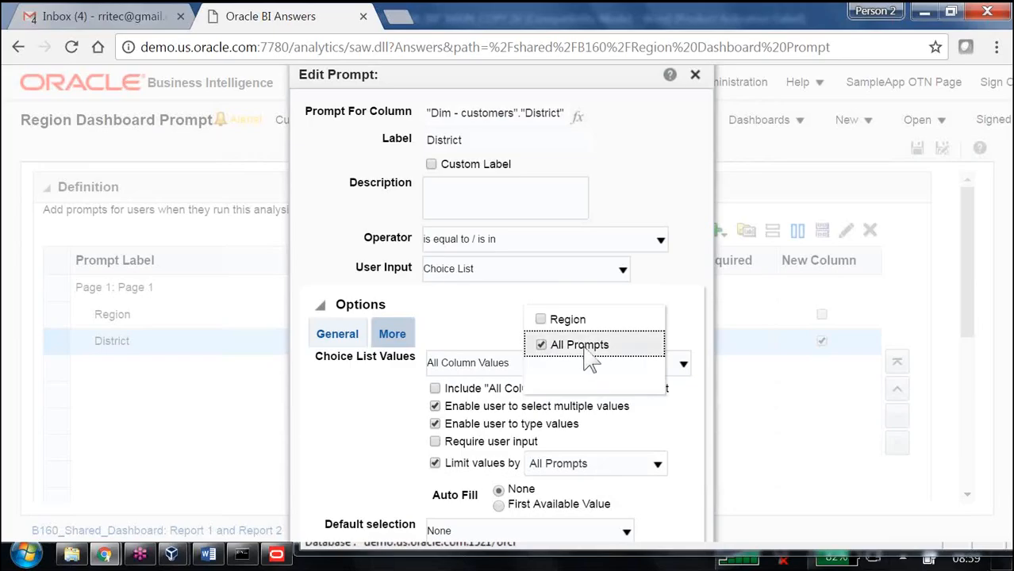
click(541, 319)
click(683, 435)
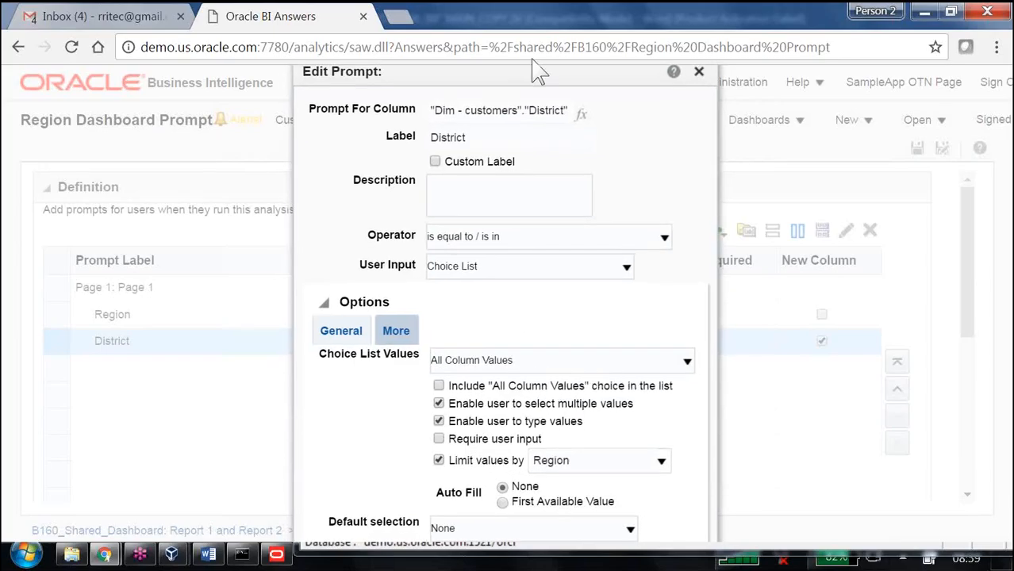
key(F11)
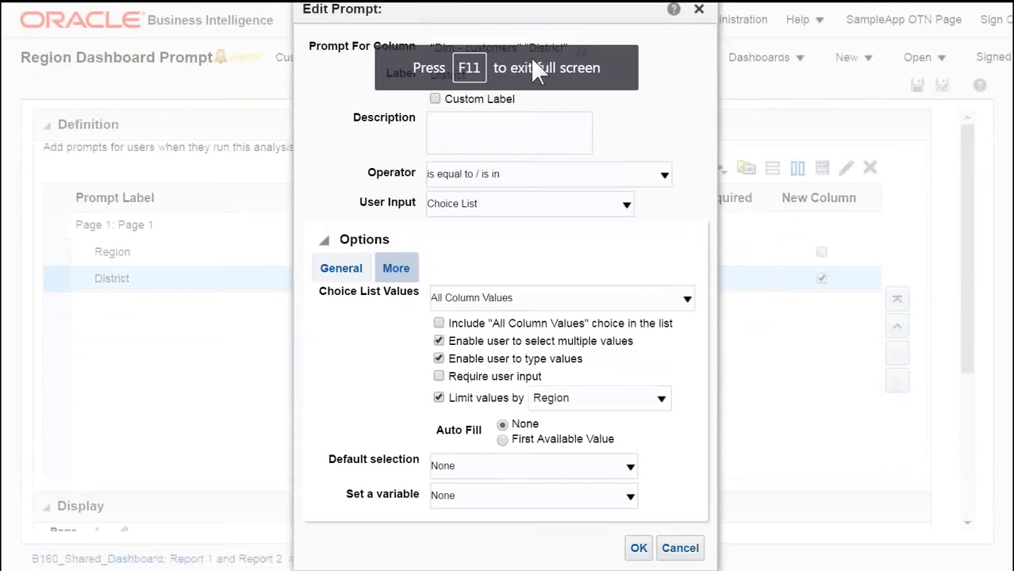
click(639, 548)
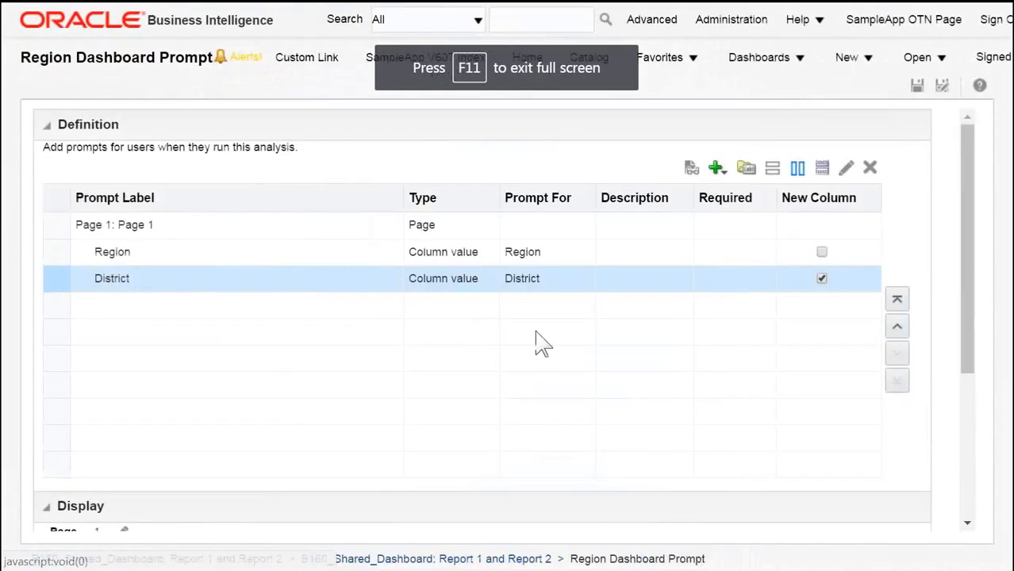
Step: Save the Region Dashboard Prompt and go back to B160_Shared_Dashboard
click(918, 87)
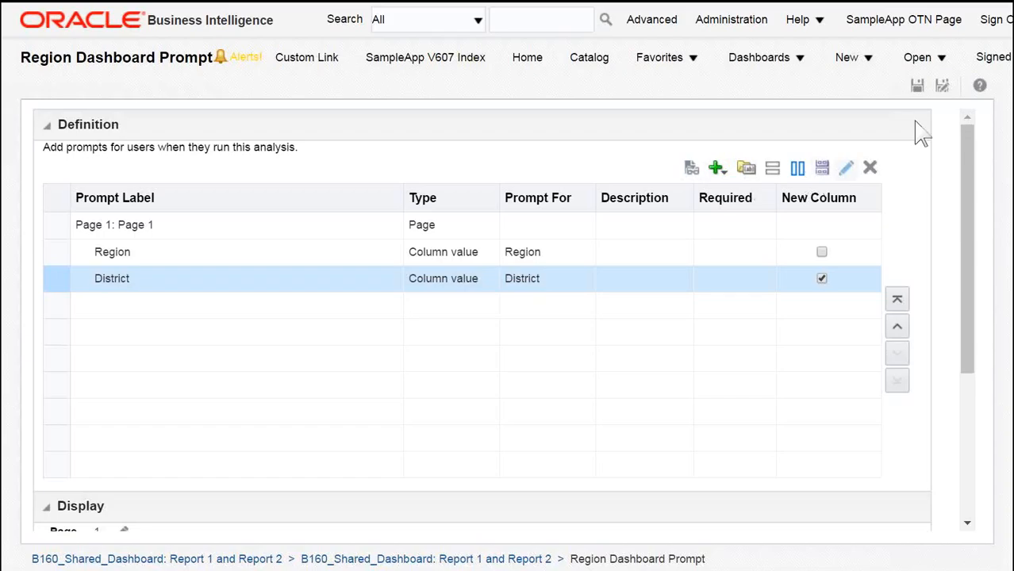
click(917, 85)
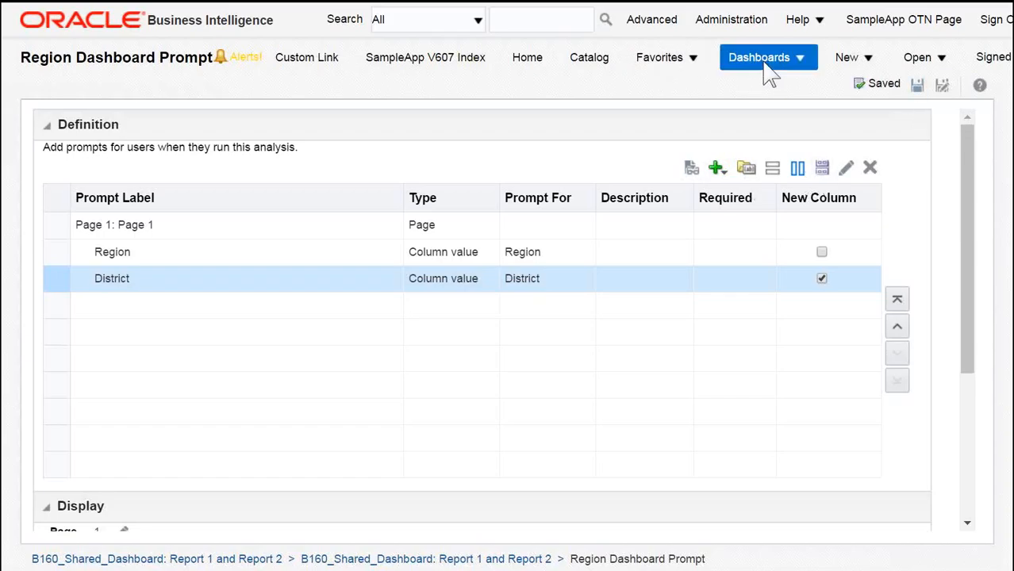
click(765, 67)
click(805, 450)
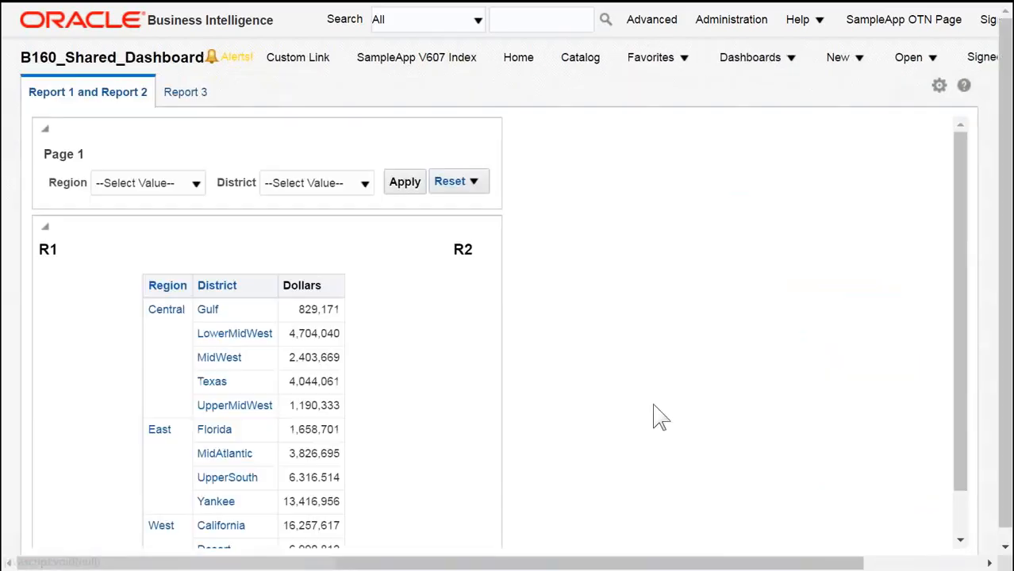
Step: Select Central in the Region prompt and Texas in the District prompt, then apply the prompt values
click(197, 183)
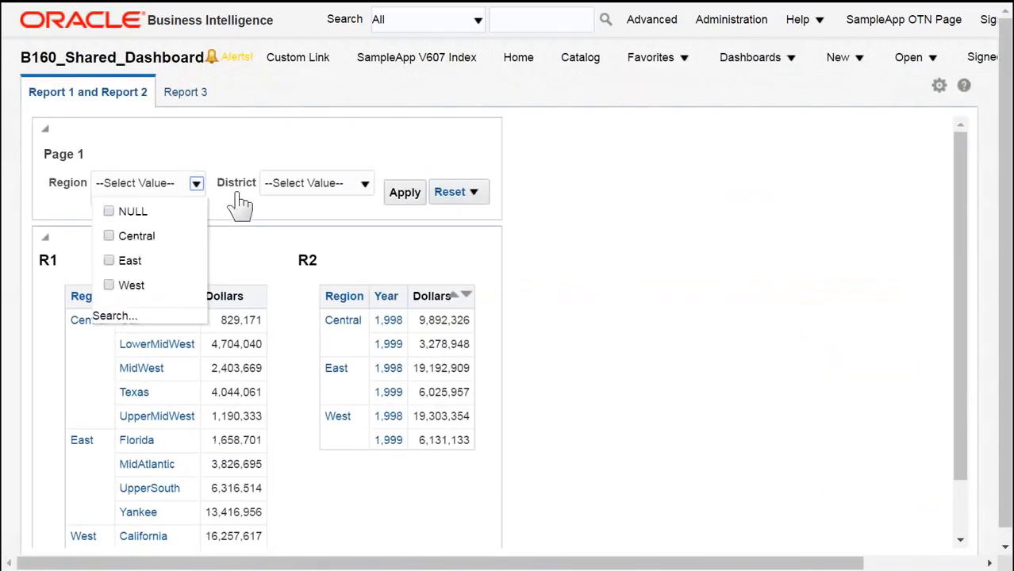
click(108, 236)
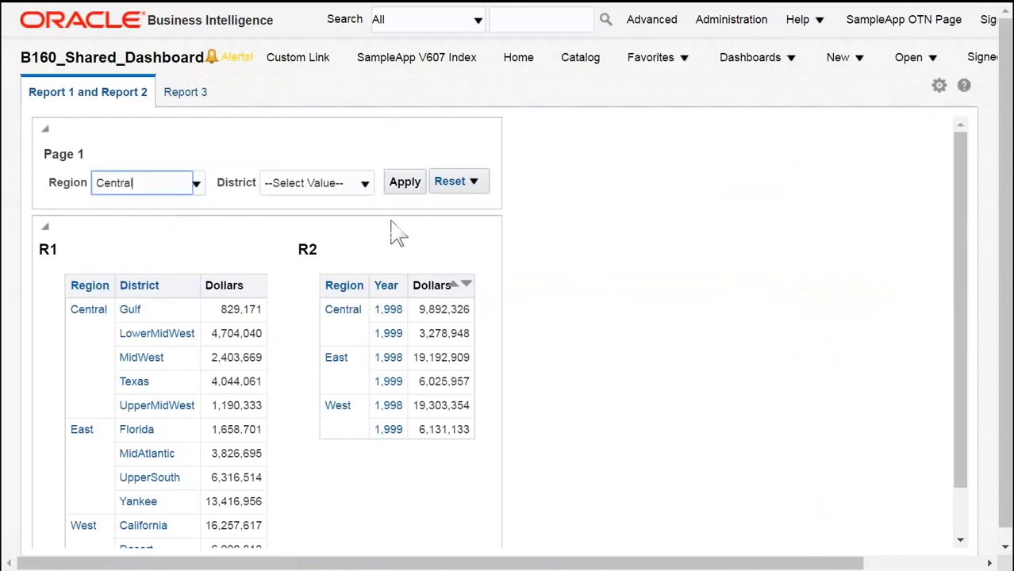
click(365, 185)
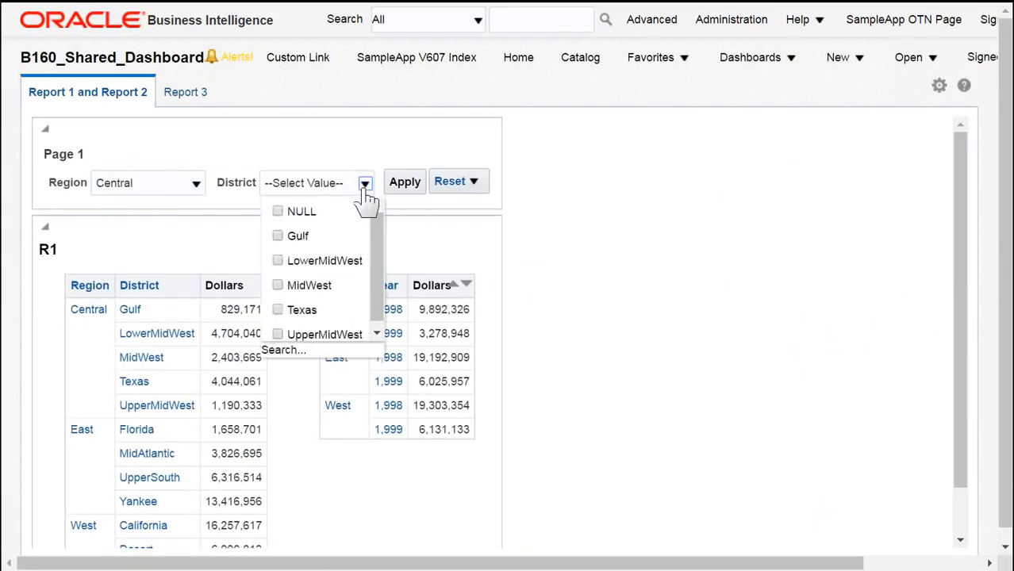
click(278, 310)
click(408, 188)
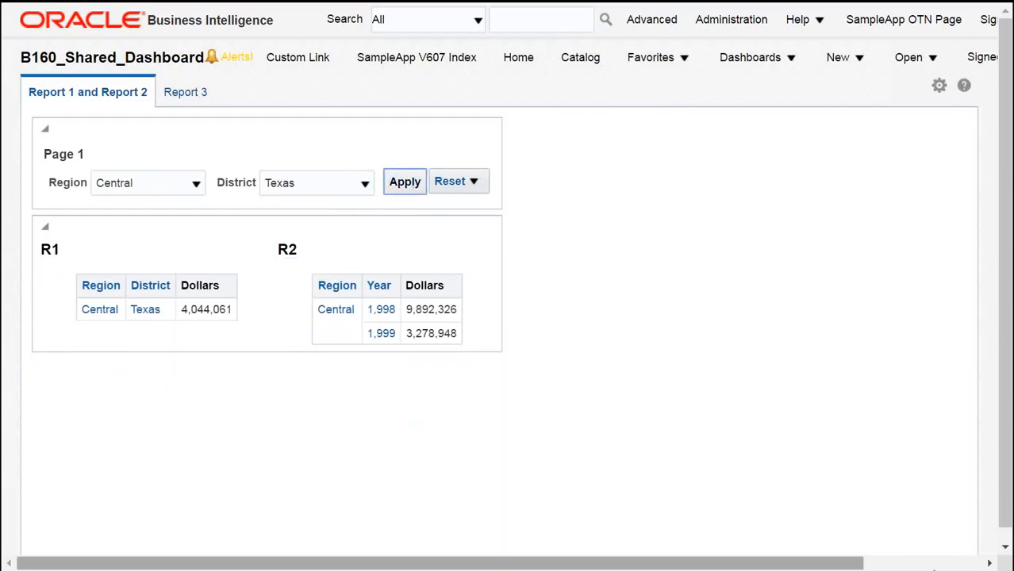
Step: Edit the Region Dashboard Prompt from the dashboard editor, delete its District prompt, and save it
click(938, 86)
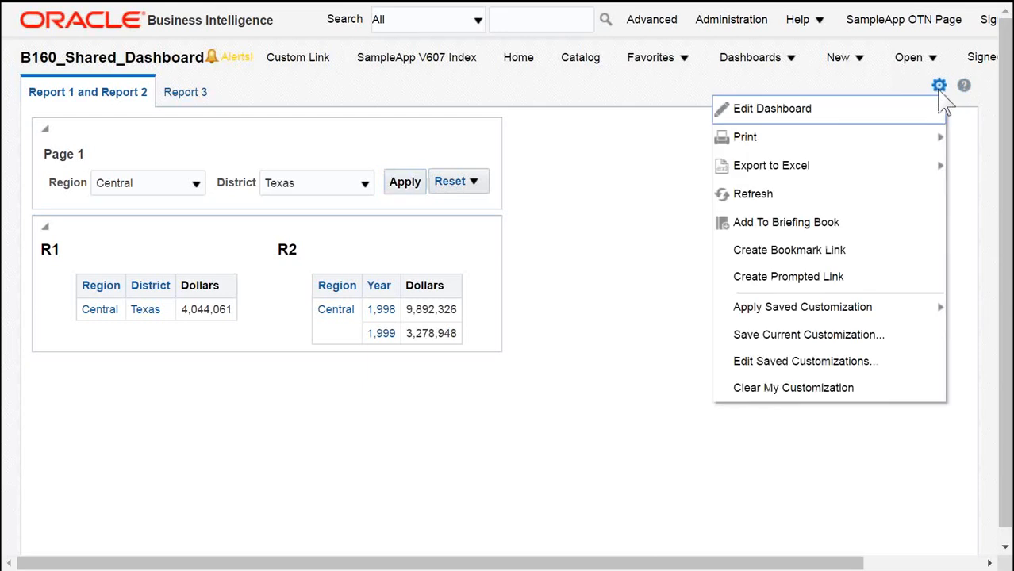
click(828, 116)
click(916, 193)
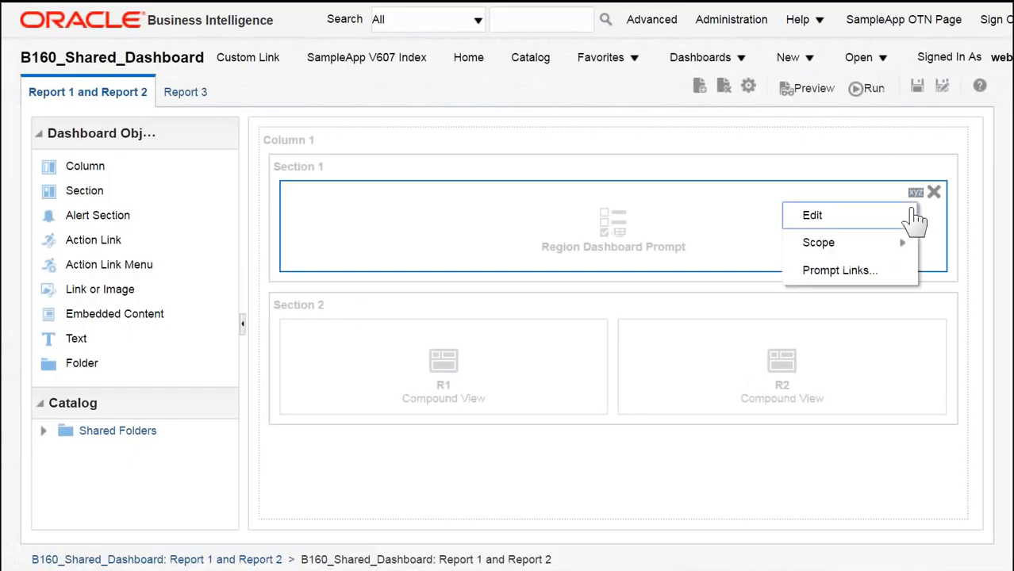
click(863, 217)
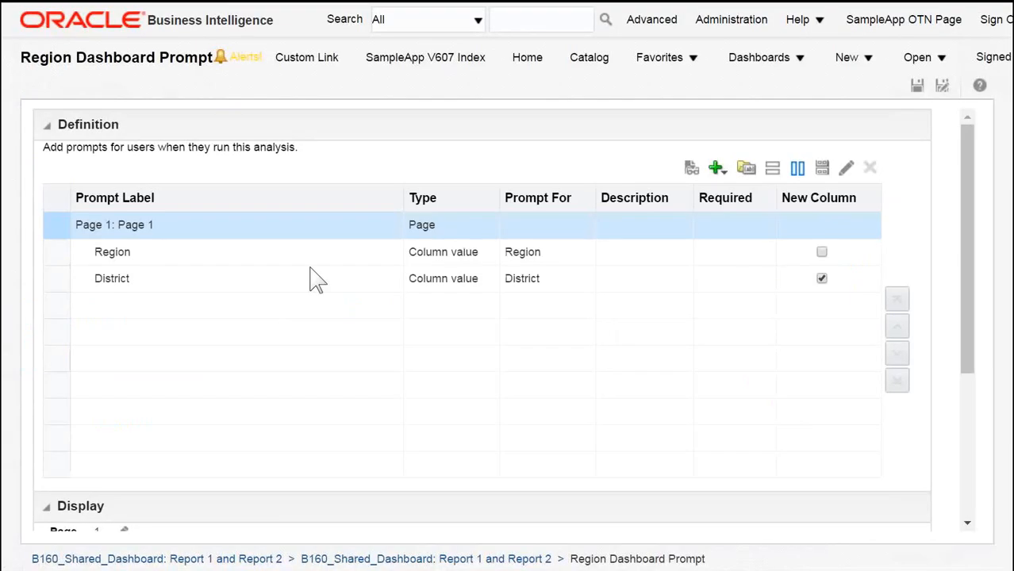
click(283, 277)
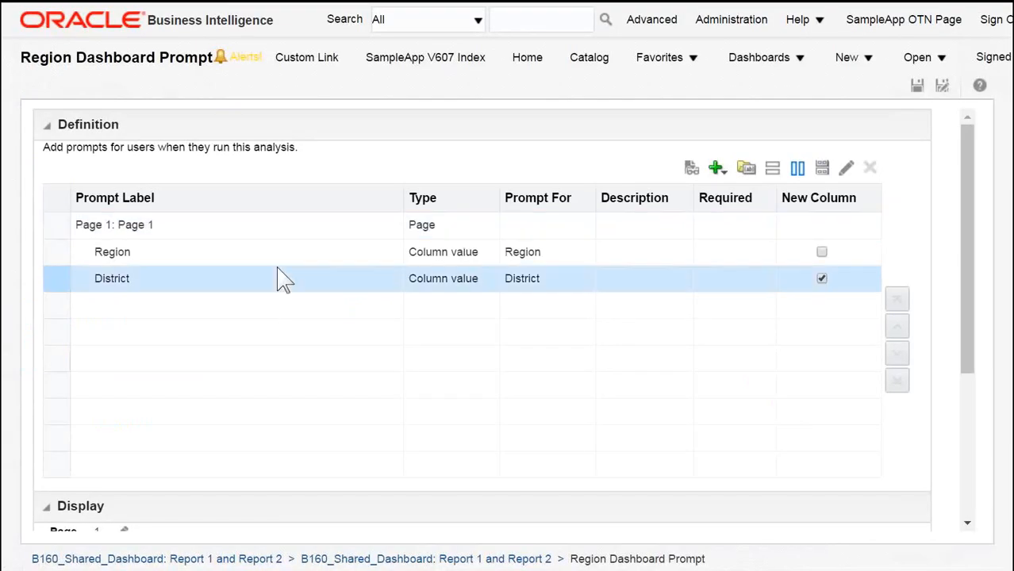
click(870, 170)
click(918, 88)
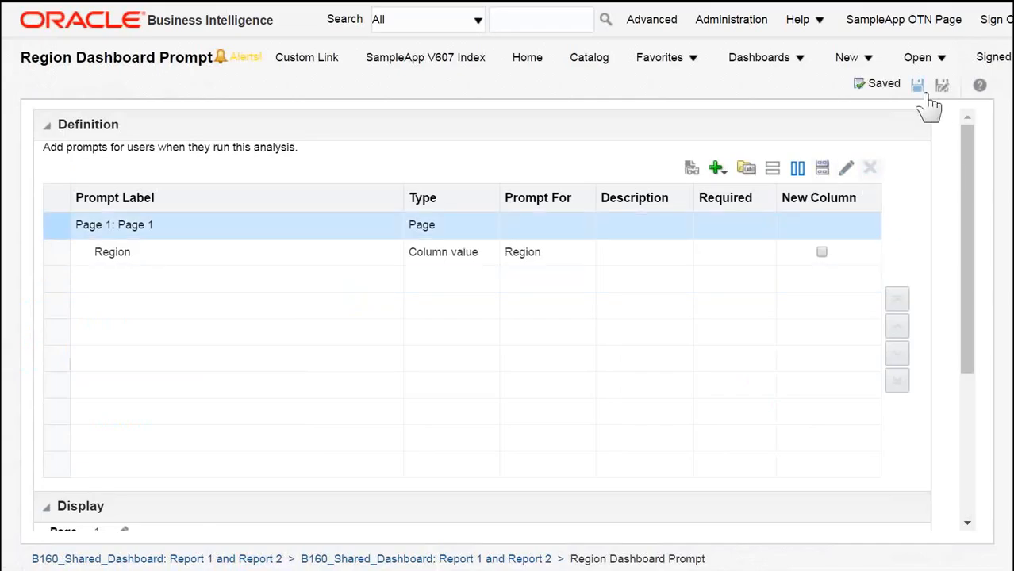
Step: Return to B160_Shared_Dashboard, open R1's analysis for editing, and delete its District is prompted filter
click(762, 59)
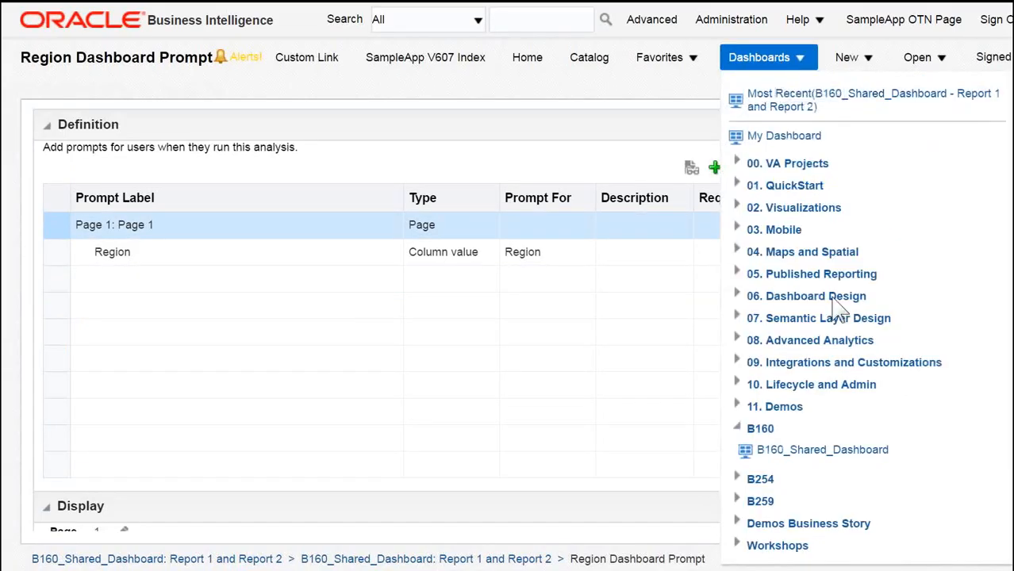
click(843, 452)
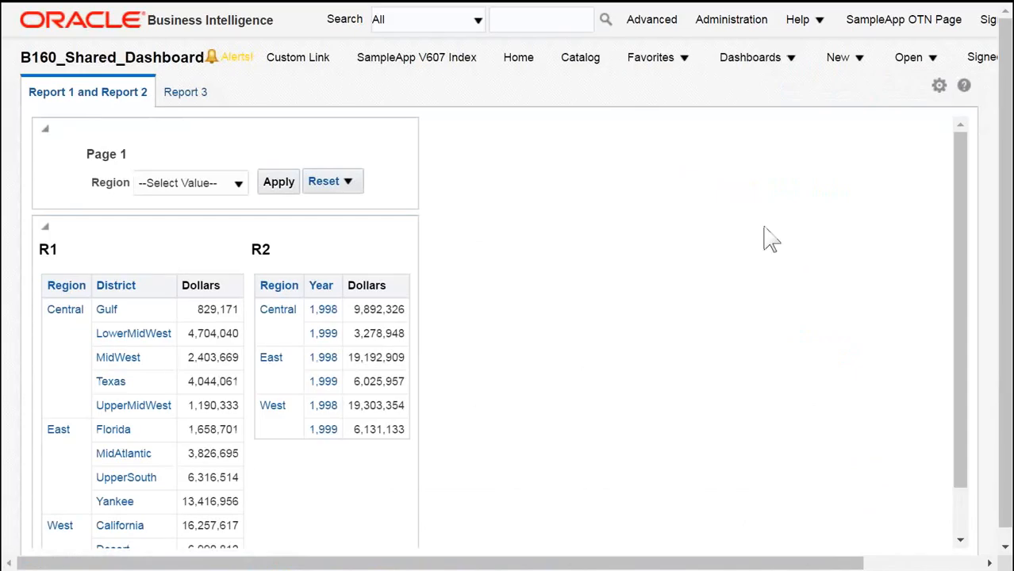
click(938, 86)
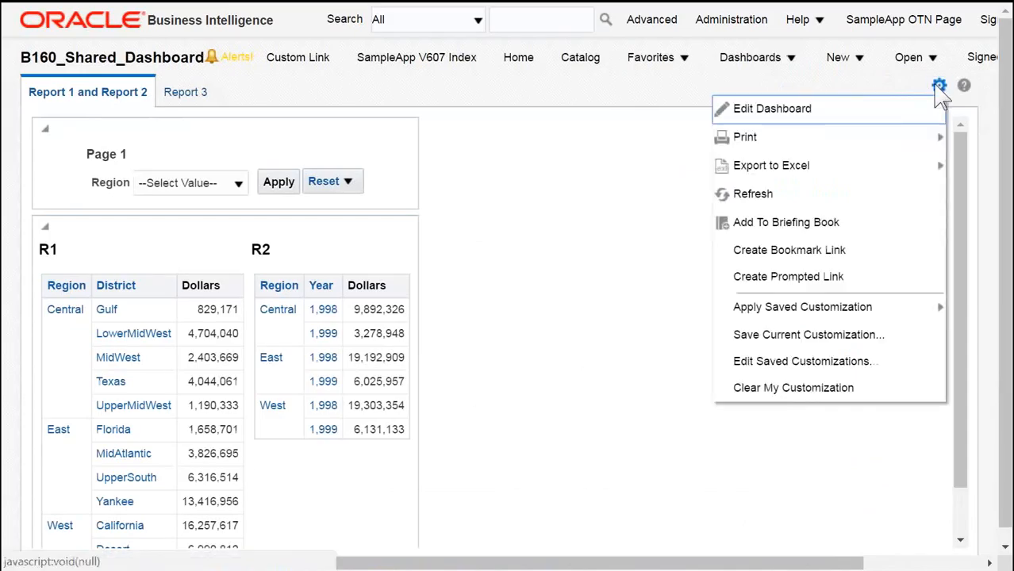
click(781, 111)
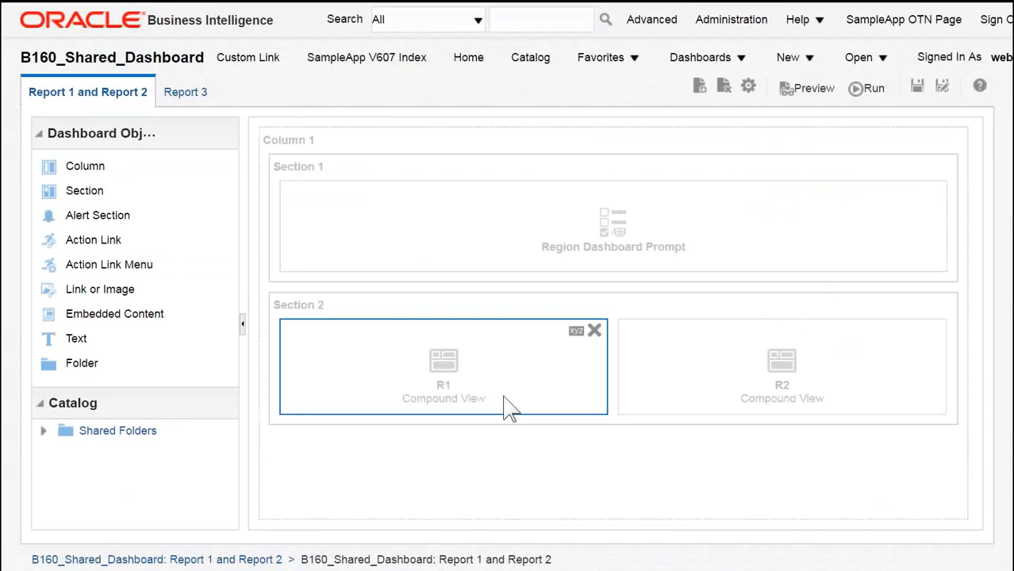
click(577, 331)
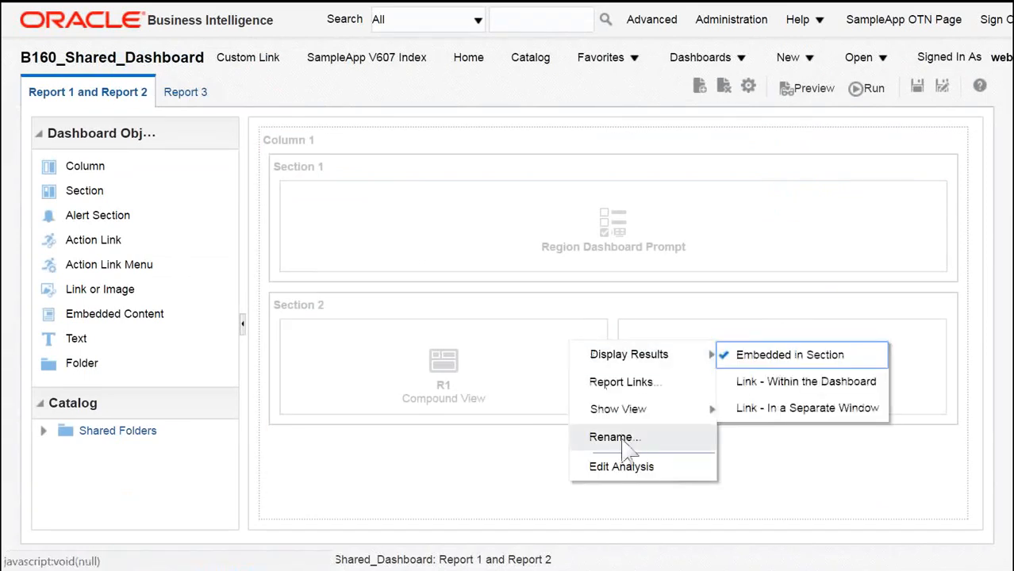
click(627, 468)
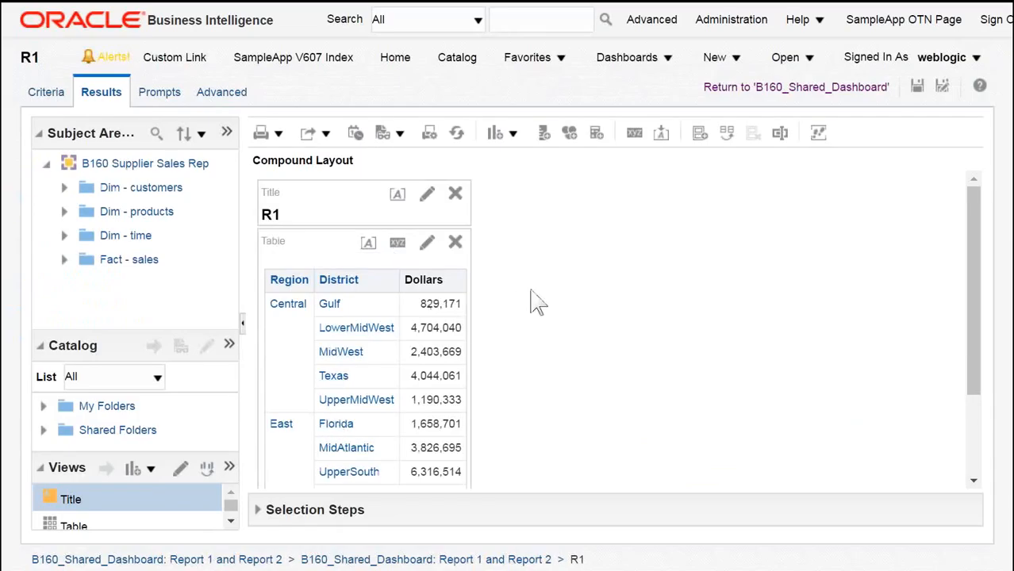
click(41, 93)
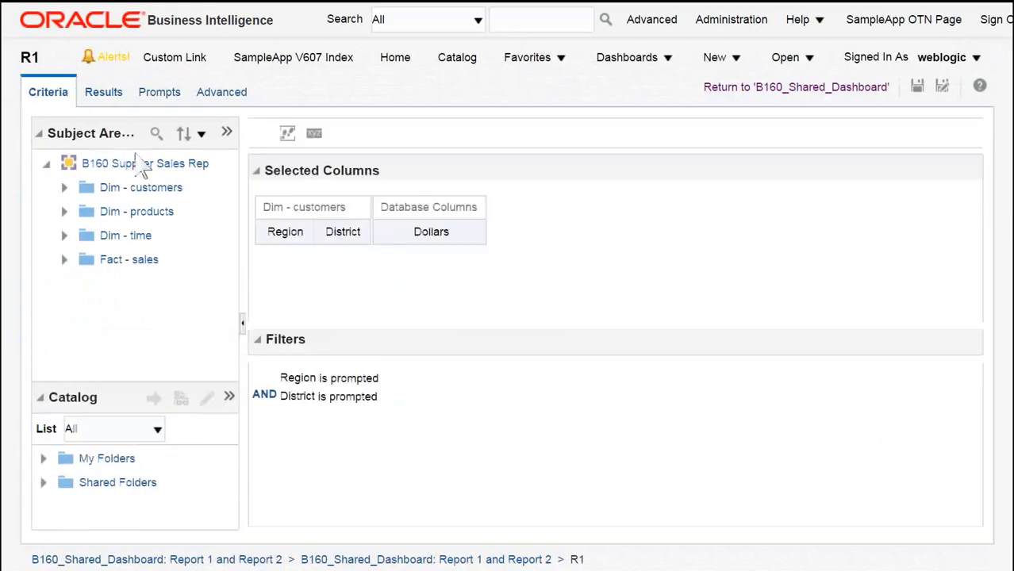
click(474, 396)
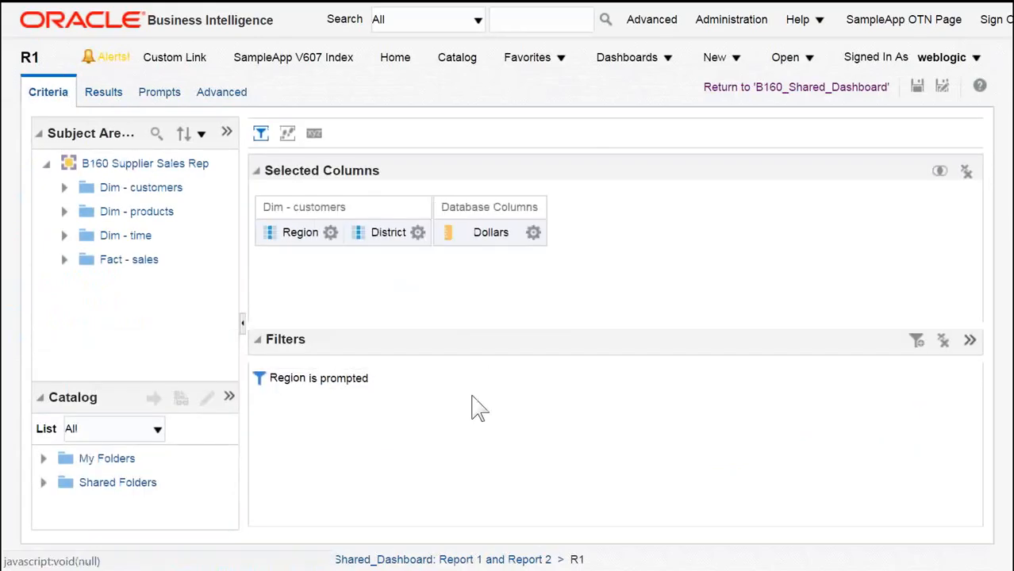
Step: Change R1's Region filter to is equal to / is in Central and save the analysis
click(385, 378)
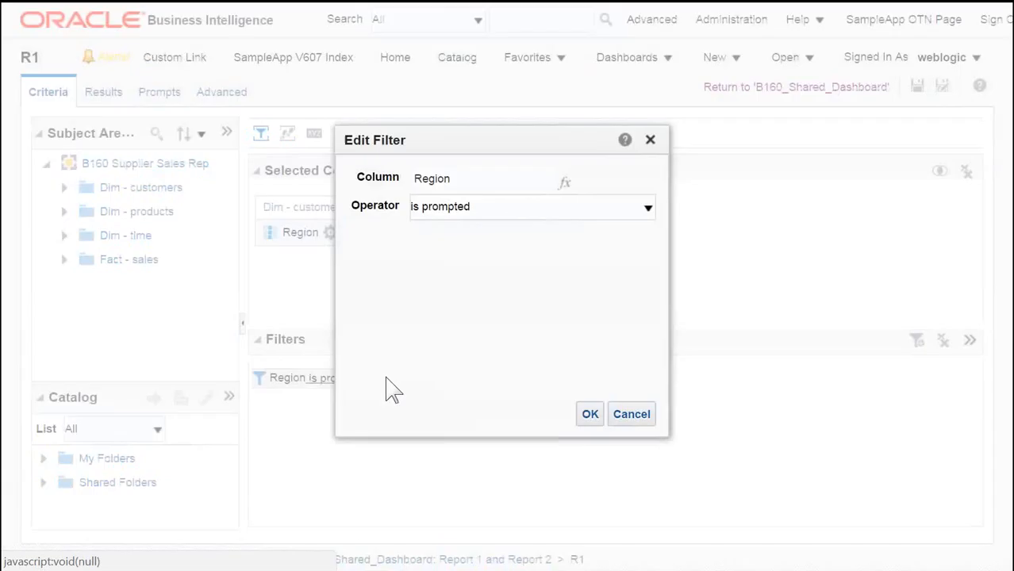
click(648, 207)
click(469, 227)
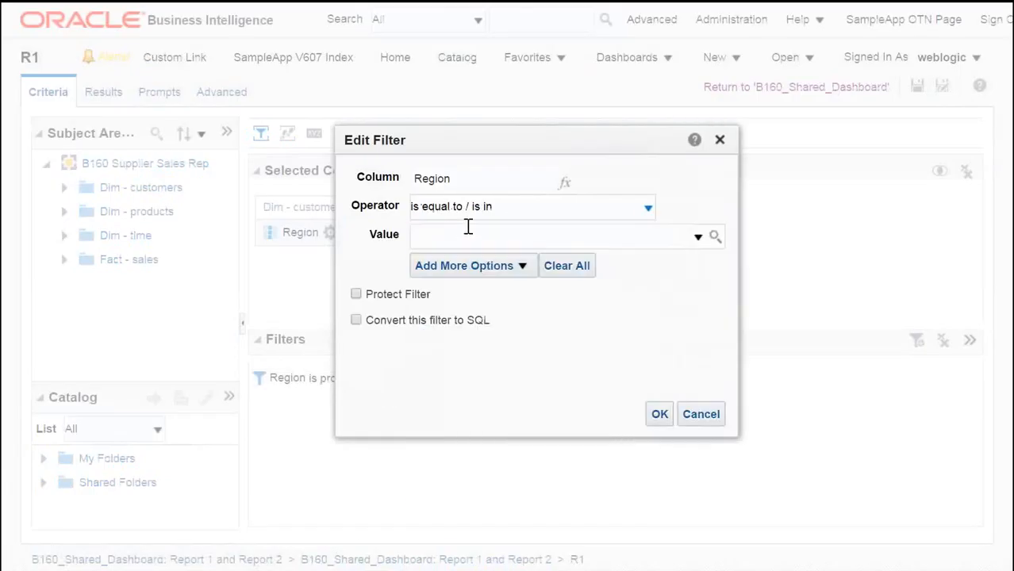
click(699, 237)
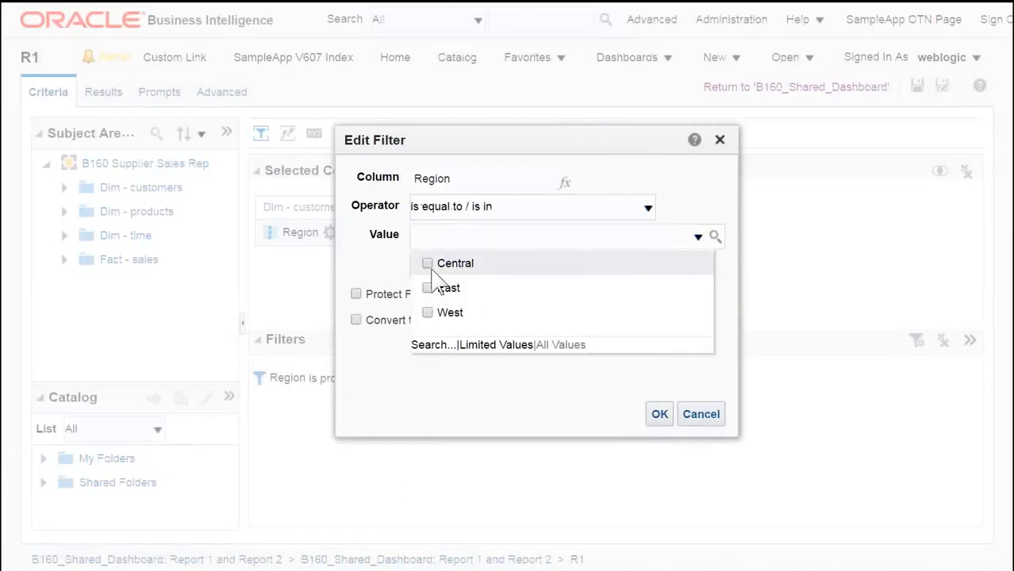
click(428, 264)
click(464, 382)
click(659, 414)
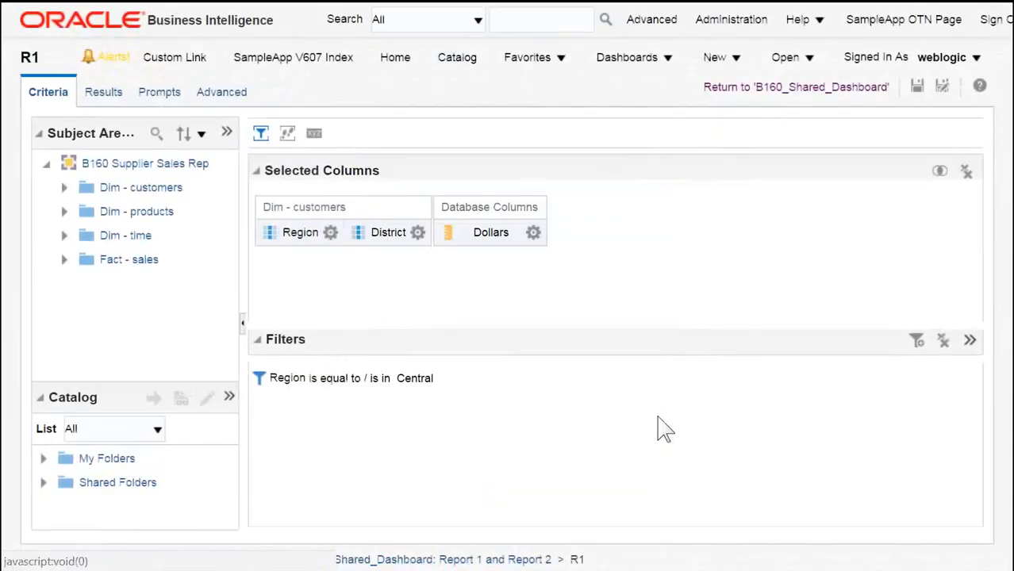
click(918, 88)
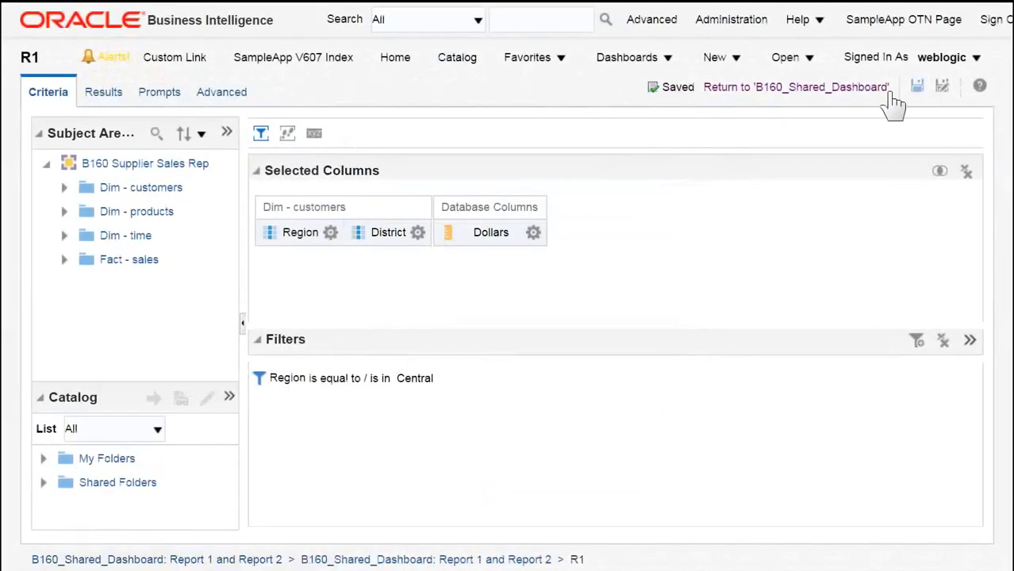
Step: Return to B160_Shared_Dashboard, select East in the Region prompt, and apply it
mouse_move(450, 385)
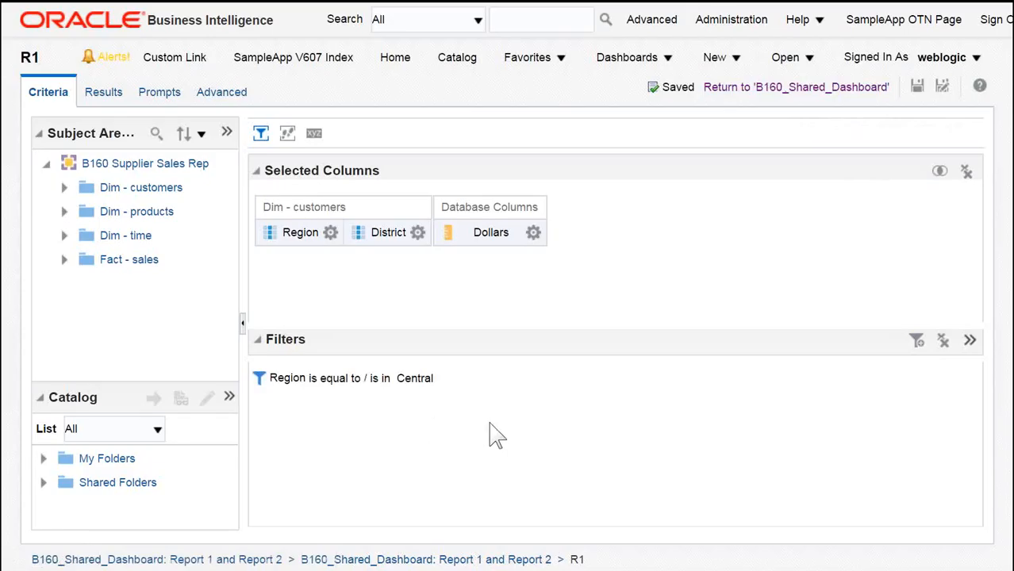
click(793, 89)
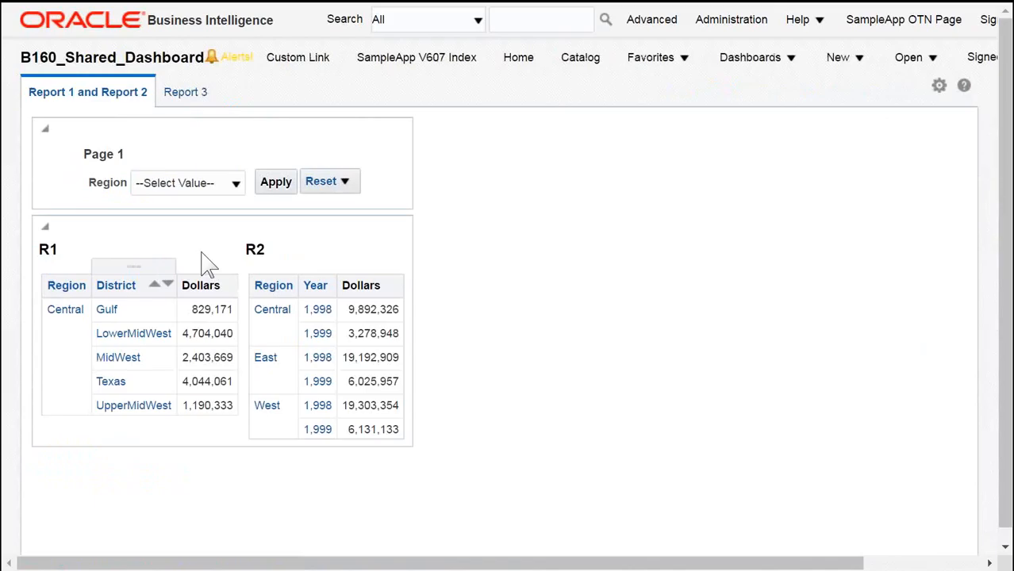
click(235, 184)
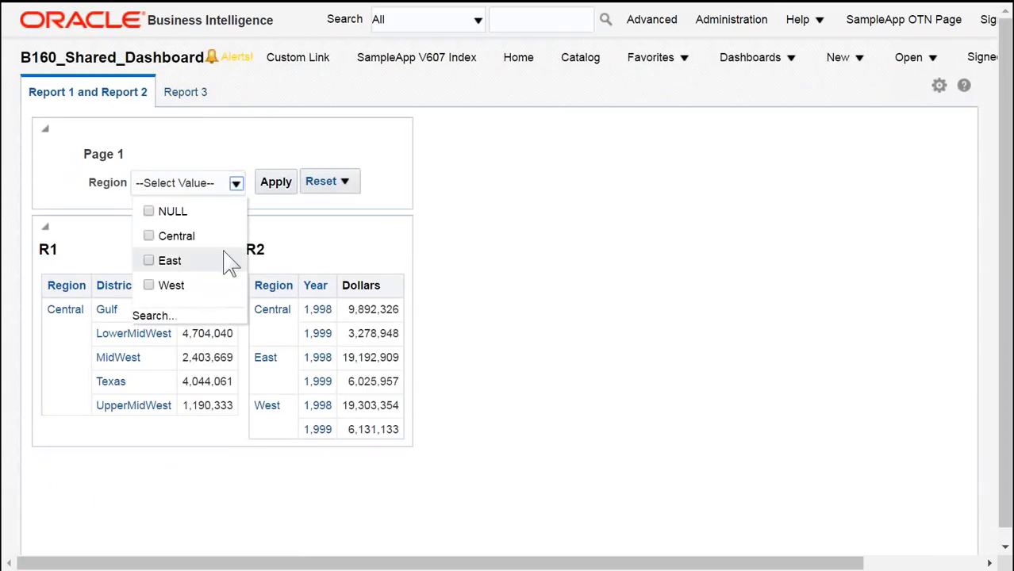
click(150, 261)
click(578, 254)
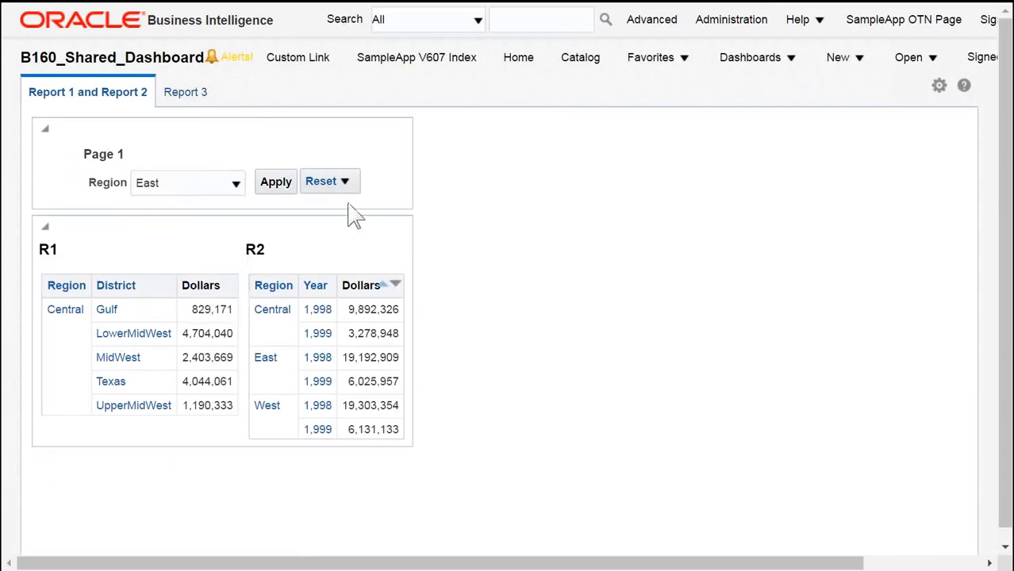
click(279, 184)
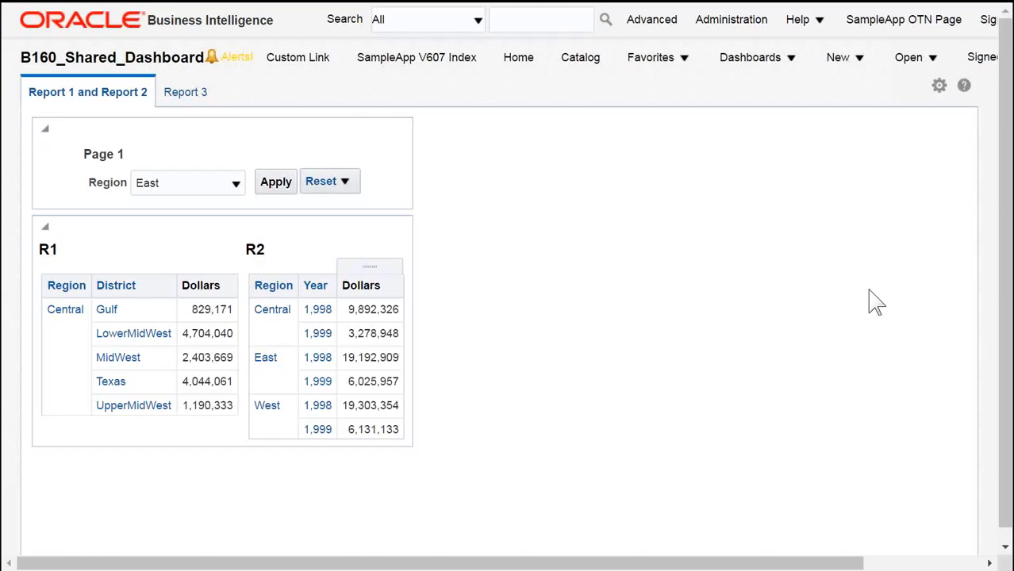
click(276, 188)
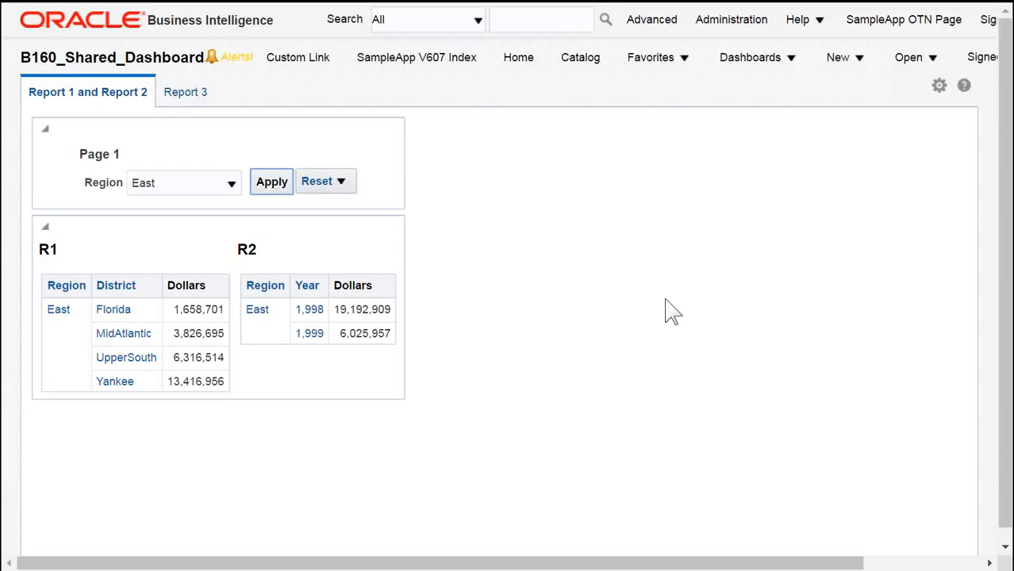
Step: Reopen R1's analysis criteria and enable Protect Filter on its Region filter
click(939, 85)
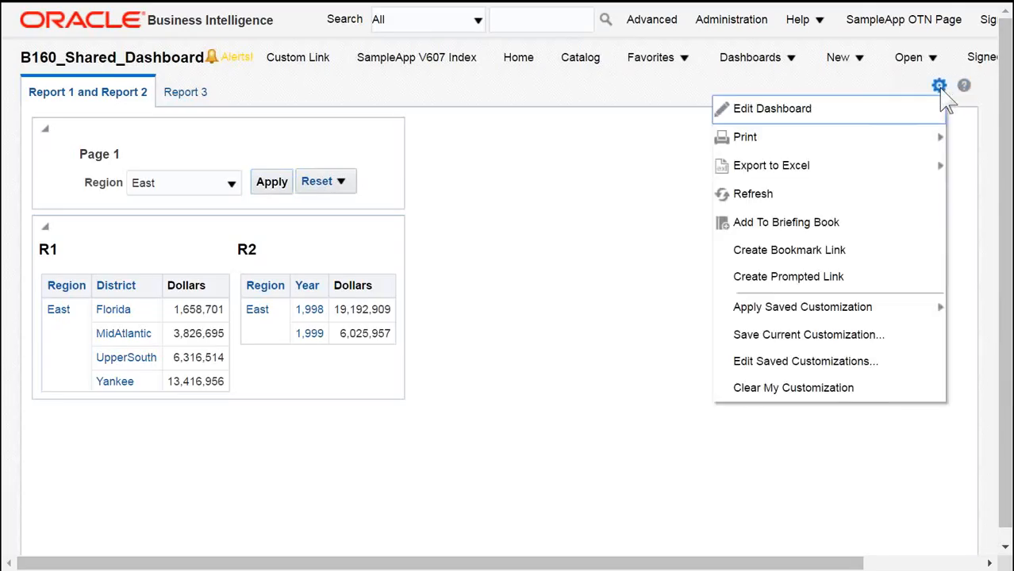
click(827, 119)
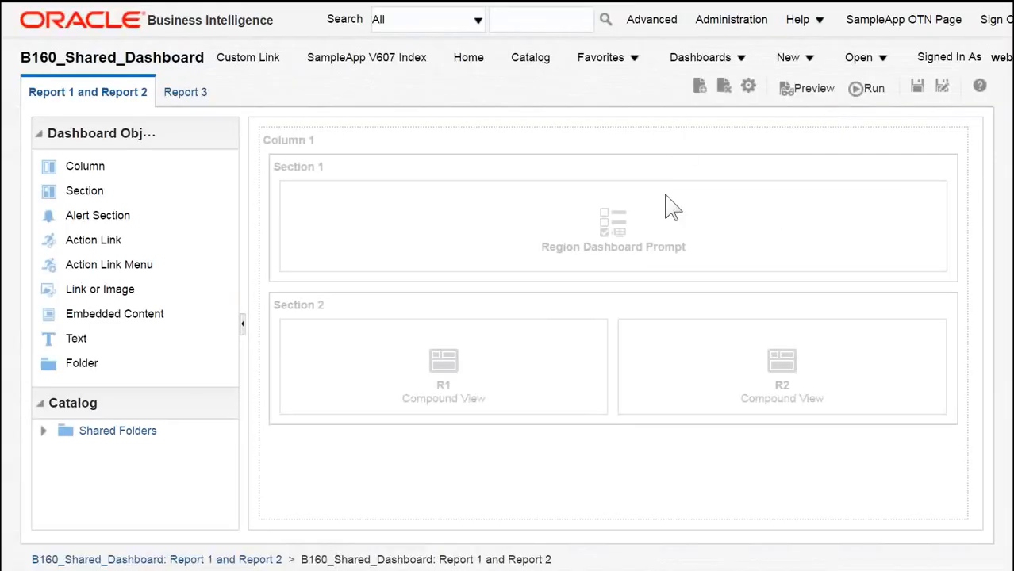
mouse_move(591, 234)
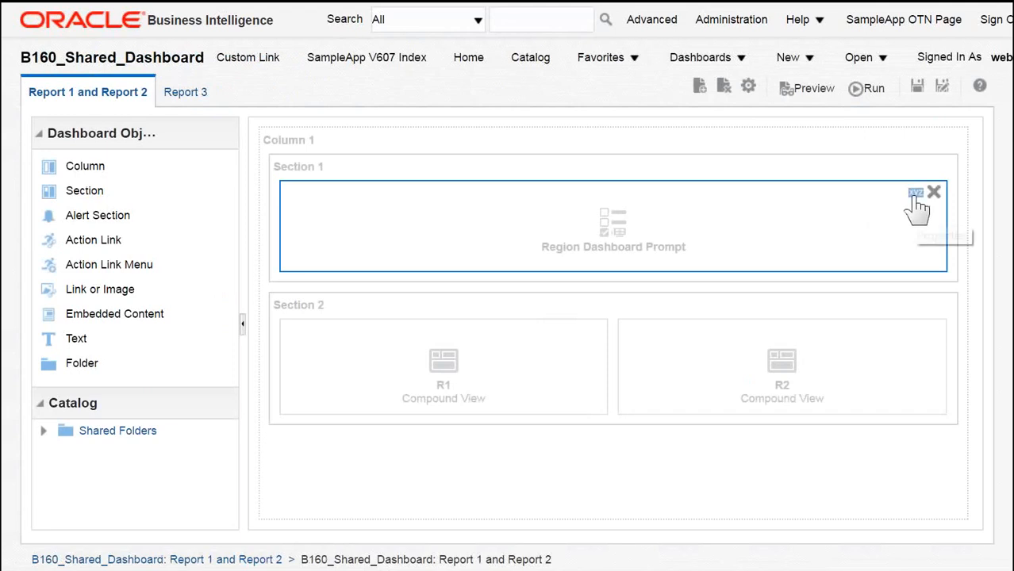
mouse_move(512, 407)
click(576, 331)
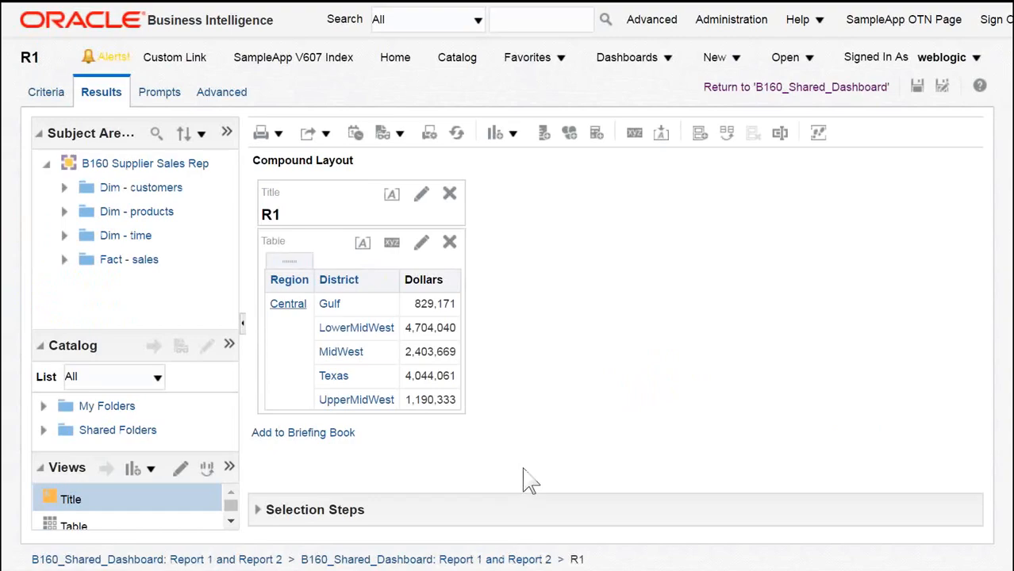
click(65, 92)
mouse_move(529, 389)
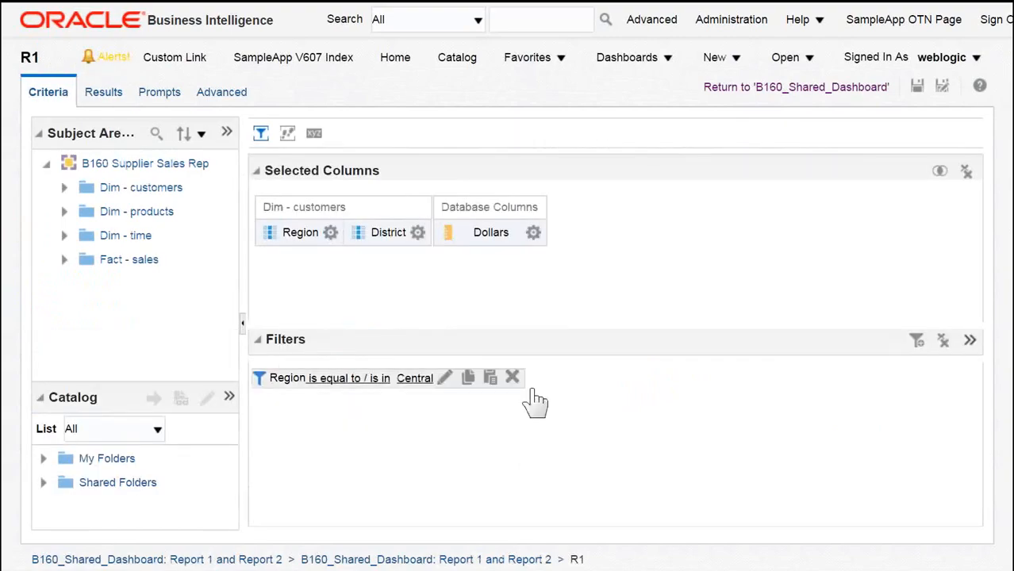
click(446, 379)
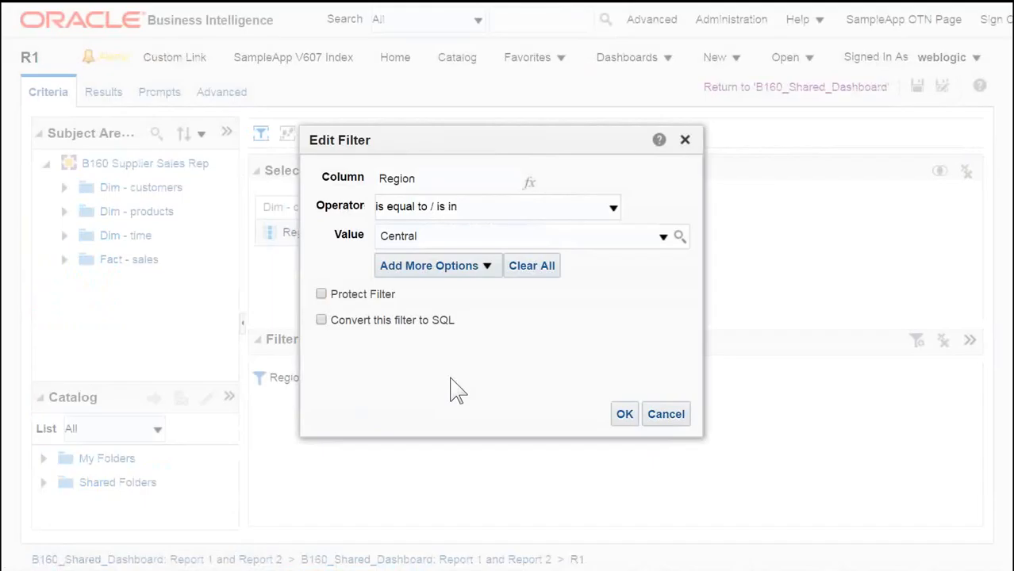
click(322, 295)
click(616, 417)
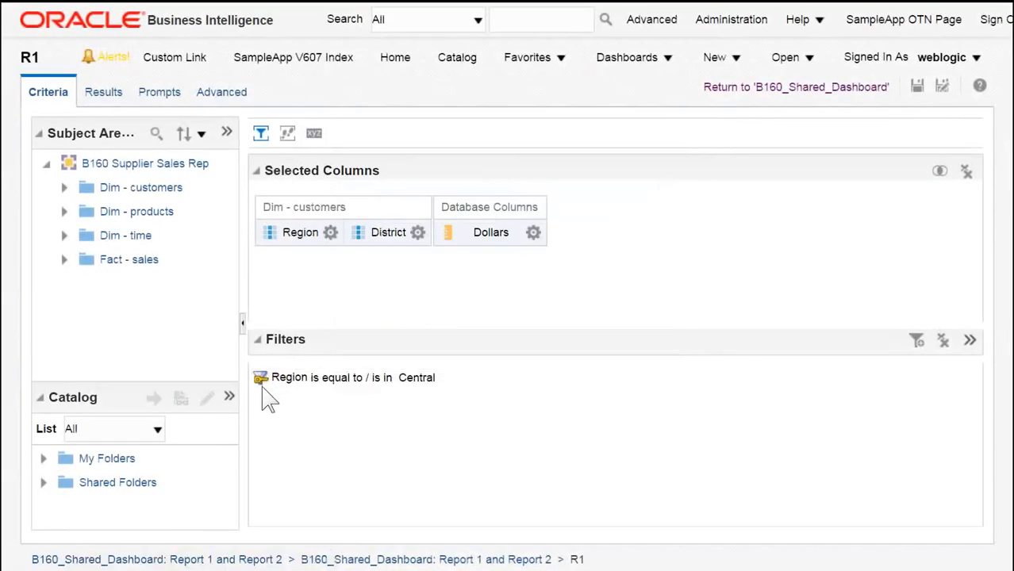
Step: Save R1's analysis with the protected Region filter and return to B160_Shared_Dashboard
mouse_move(256, 390)
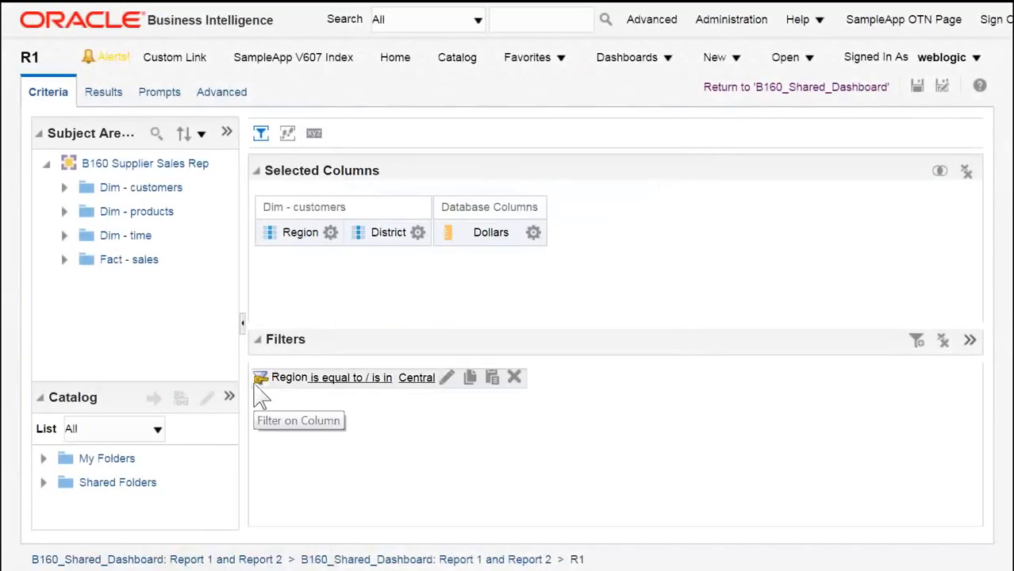
click(920, 82)
click(796, 89)
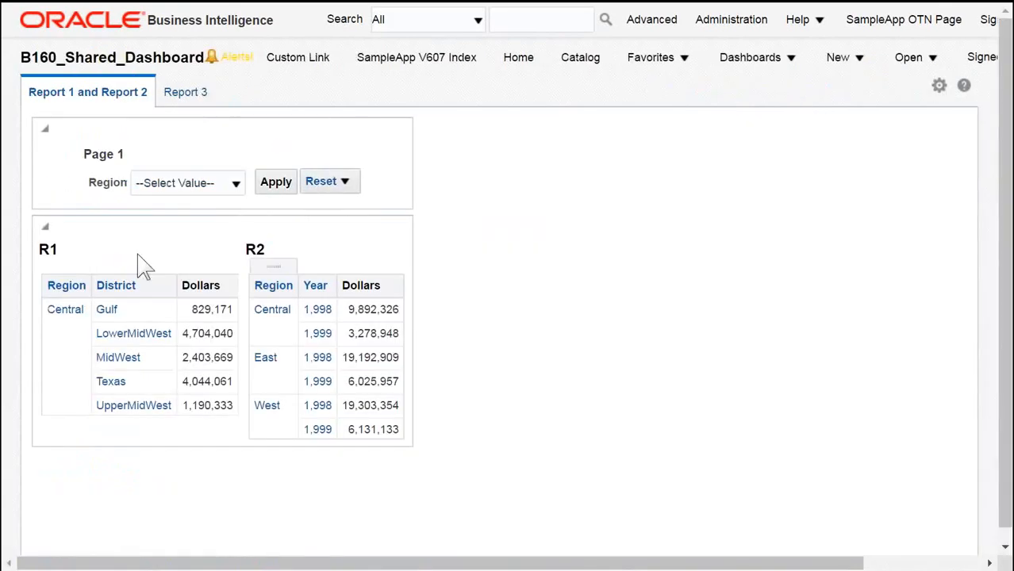
Step: Select East in the Region prompt and apply it to the dashboard
click(236, 188)
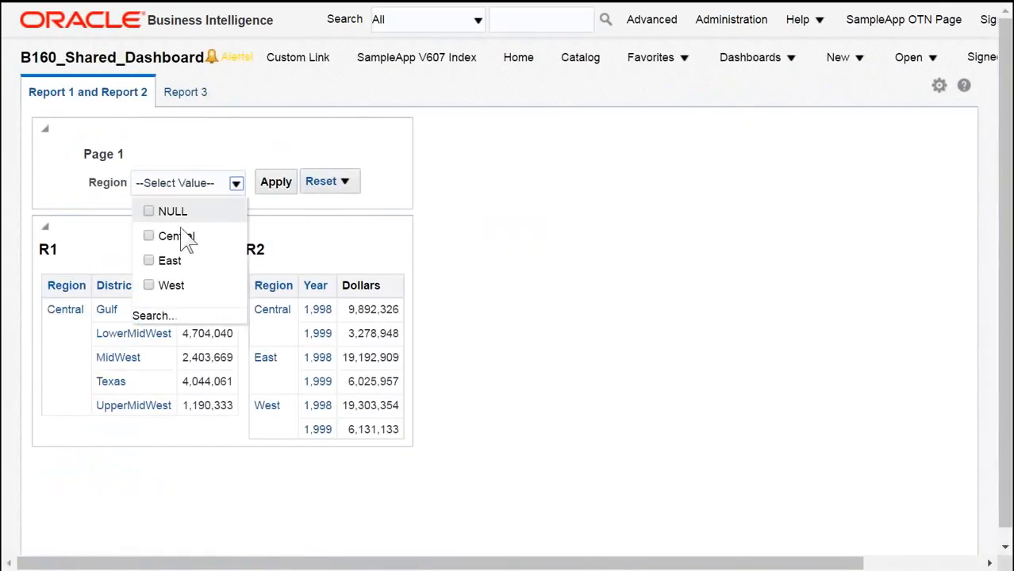
click(150, 237)
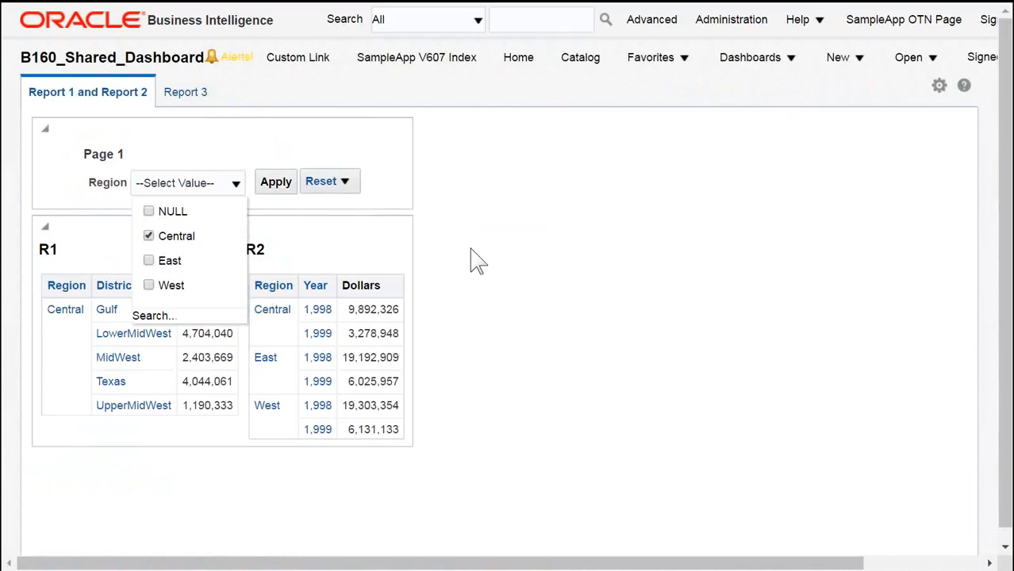
click(169, 262)
click(150, 237)
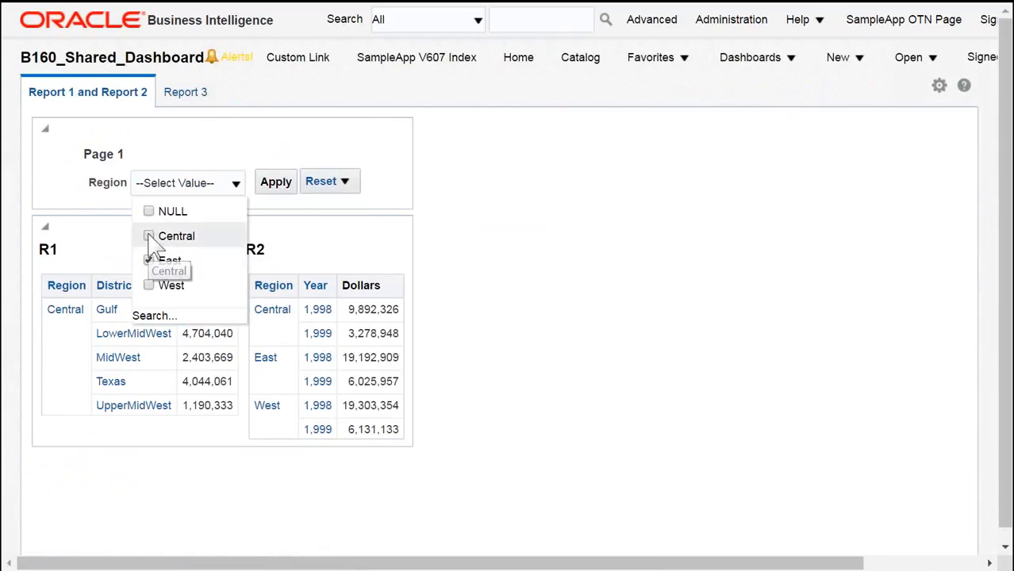
click(287, 185)
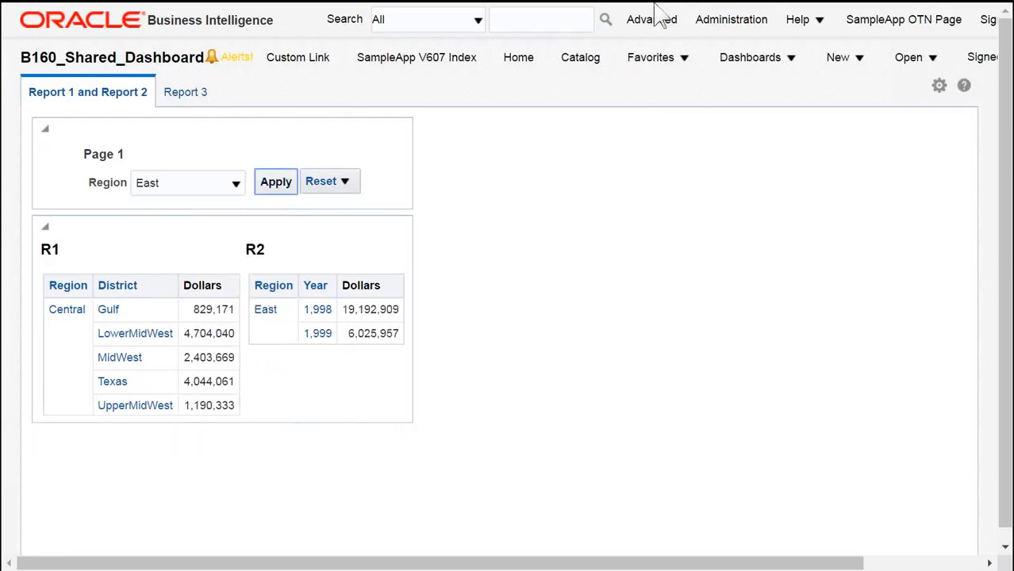
Step: Switch to the Word tutorial document, read the note on preserving references when renaming, and switch back
key(alt+Tab)
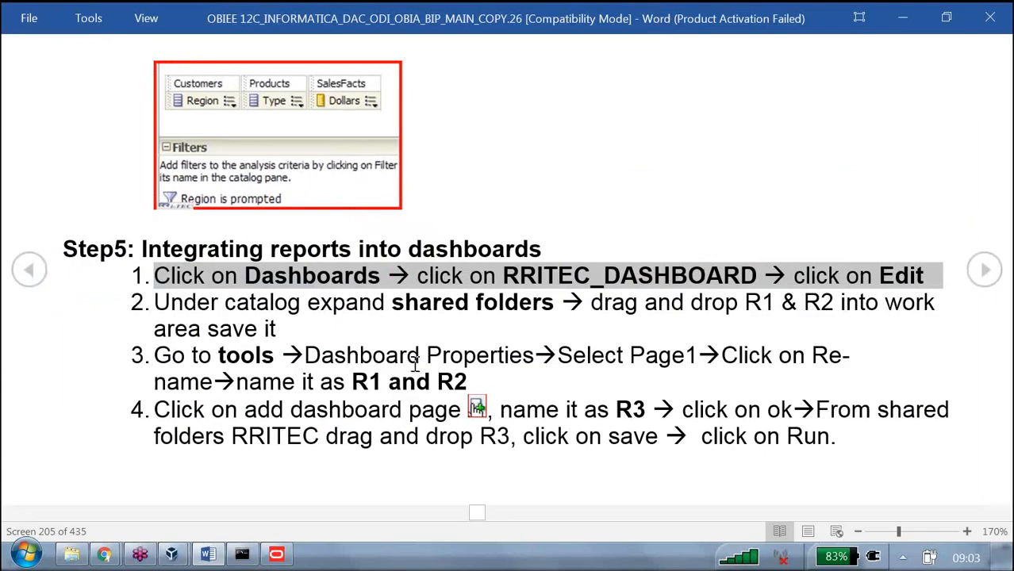
scroll(416, 363, down, 1)
drag(120, 103, 220, 156)
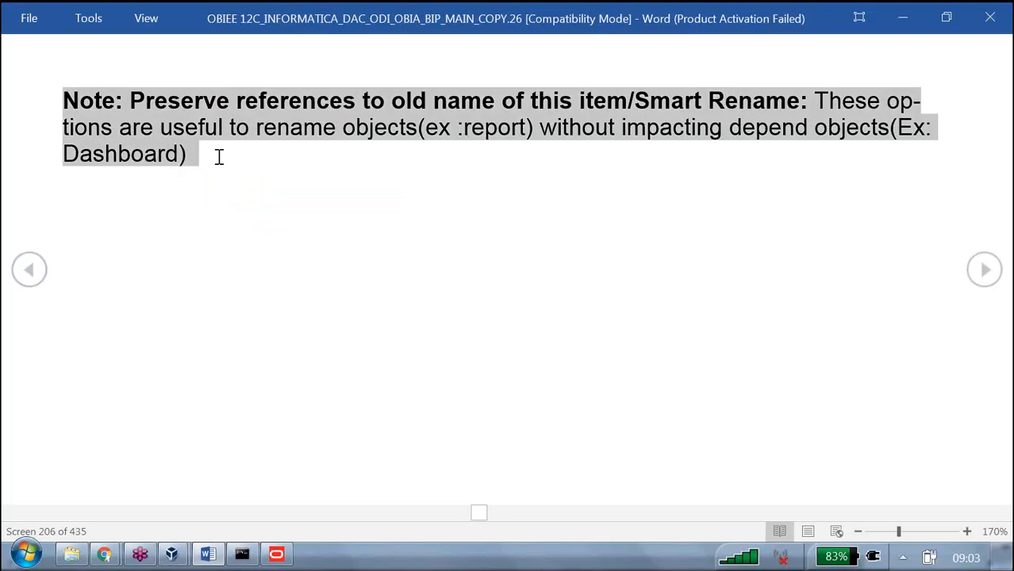
key(alt+Tab)
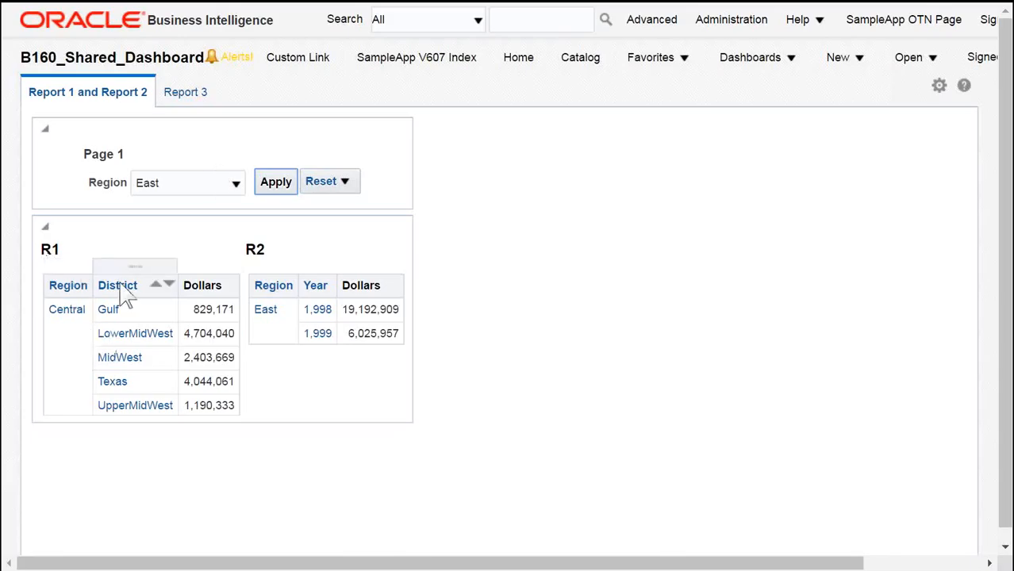
Step: Rename the R1 analysis in the B160 catalog folder to REPORT1_NEW without preserving references
click(576, 60)
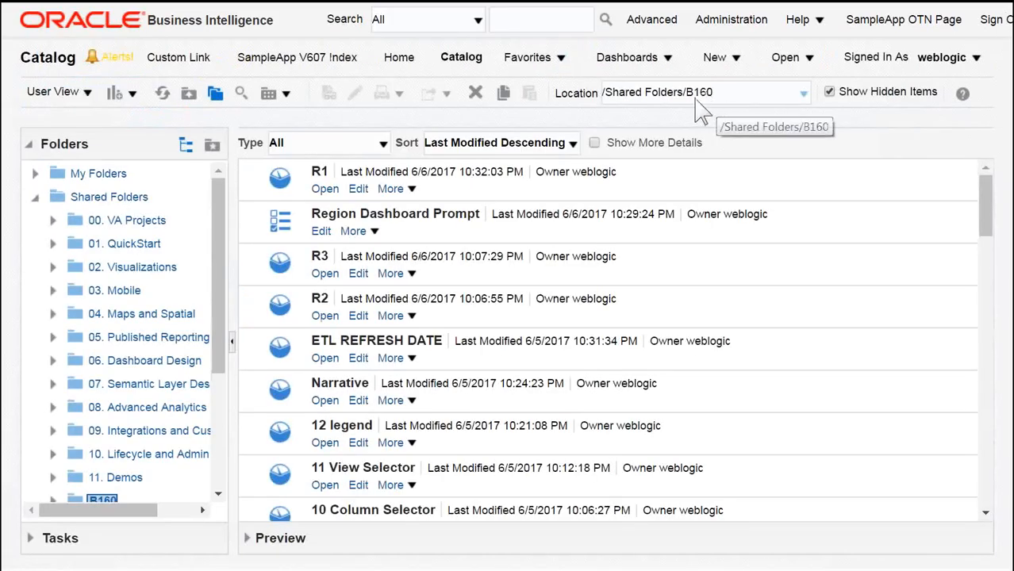
click(392, 189)
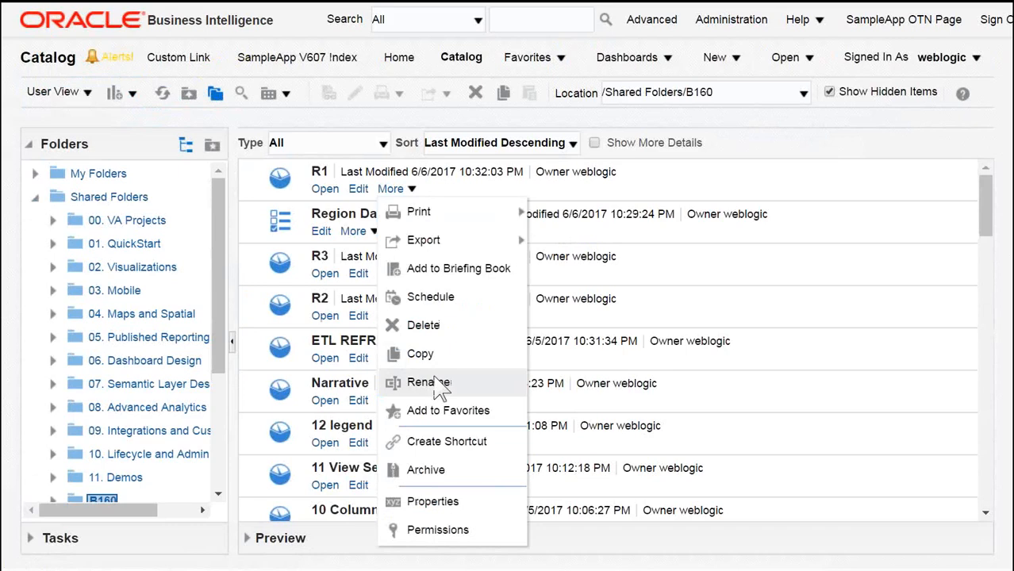
click(428, 383)
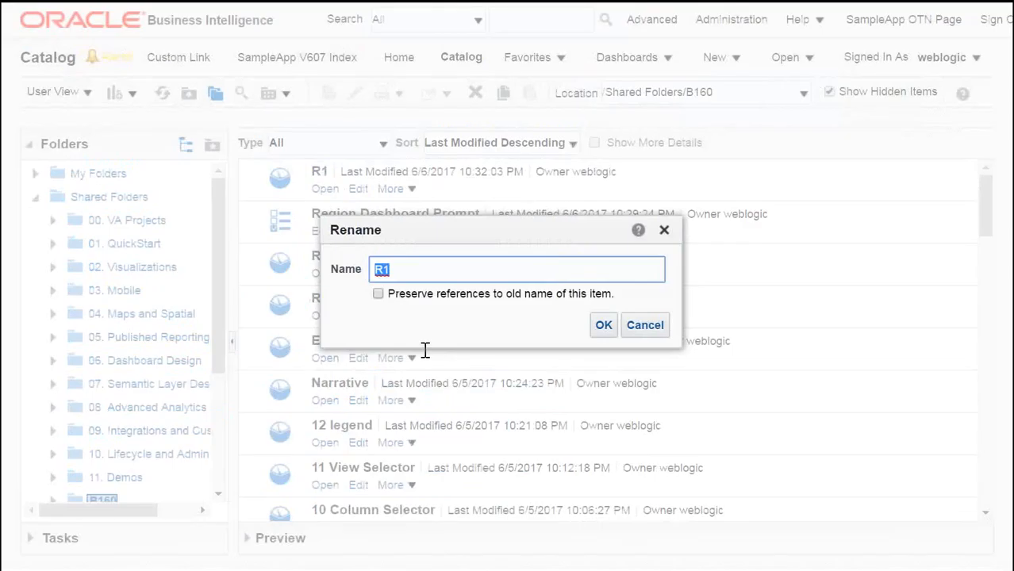
click(435, 268)
key(BackSpace)
text(EPORT1_NEW)
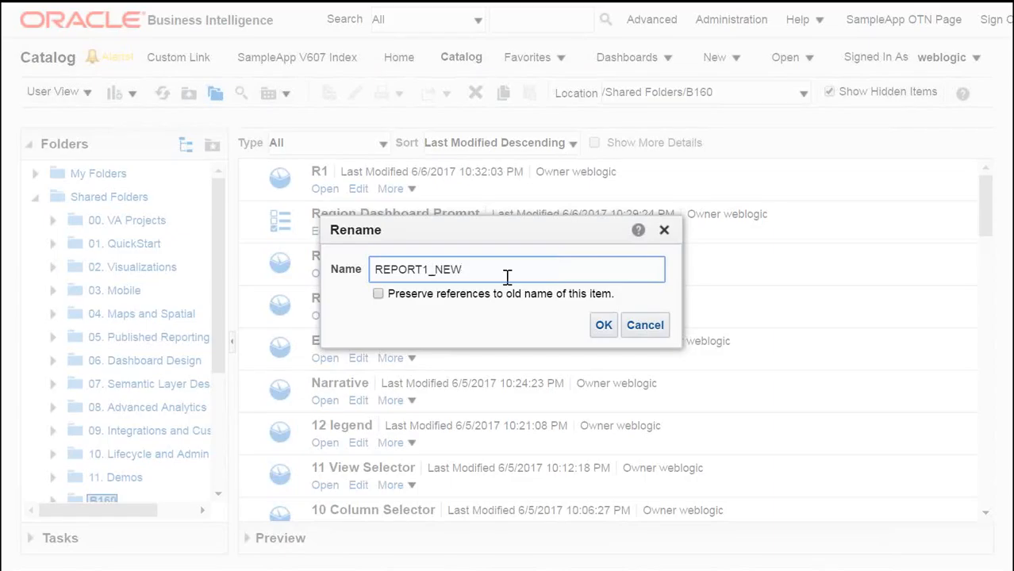
click(603, 324)
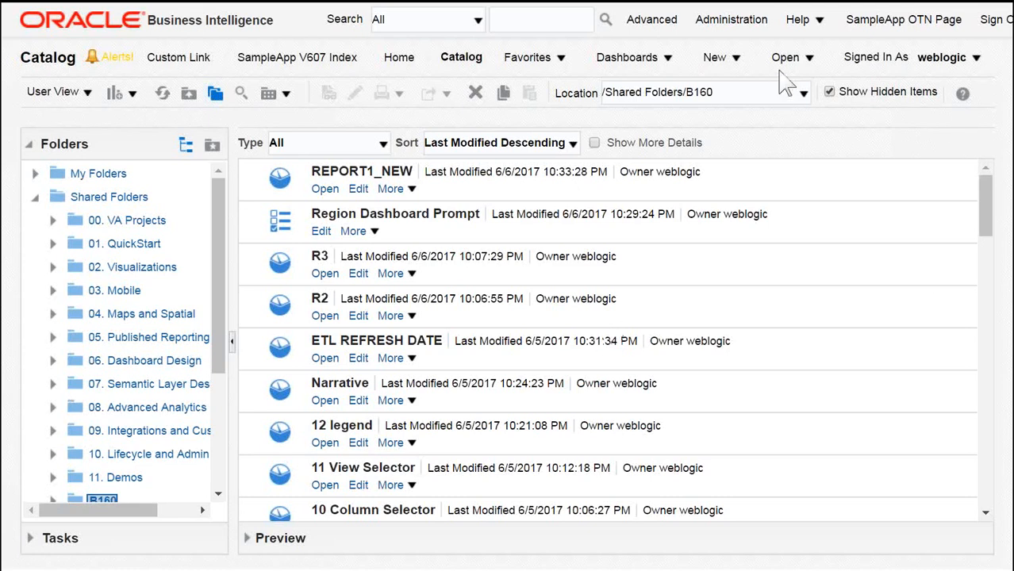
Step: Open B160_Shared_Dashboard and its page editor to inspect R1's compound view
click(656, 66)
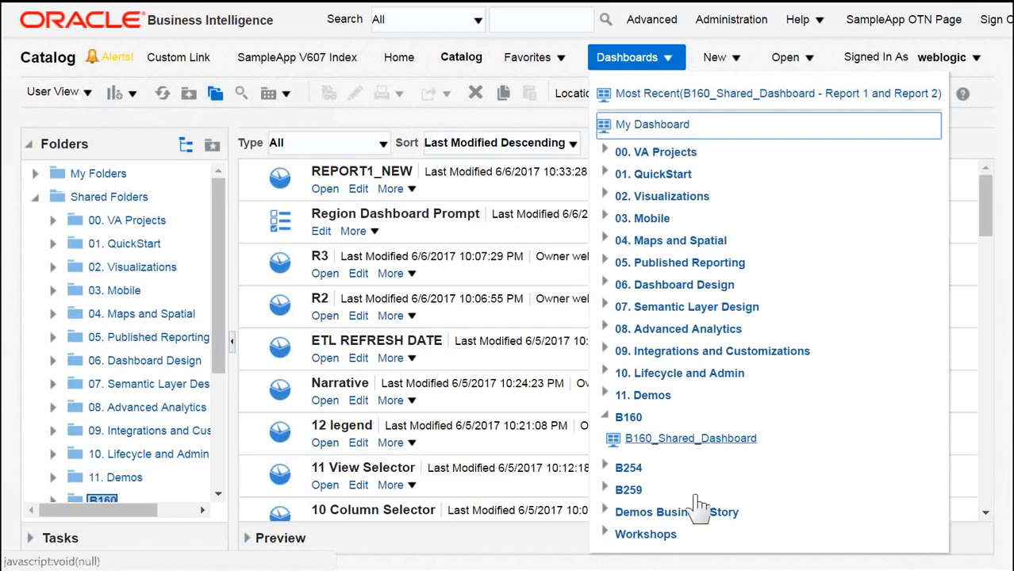
click(690, 438)
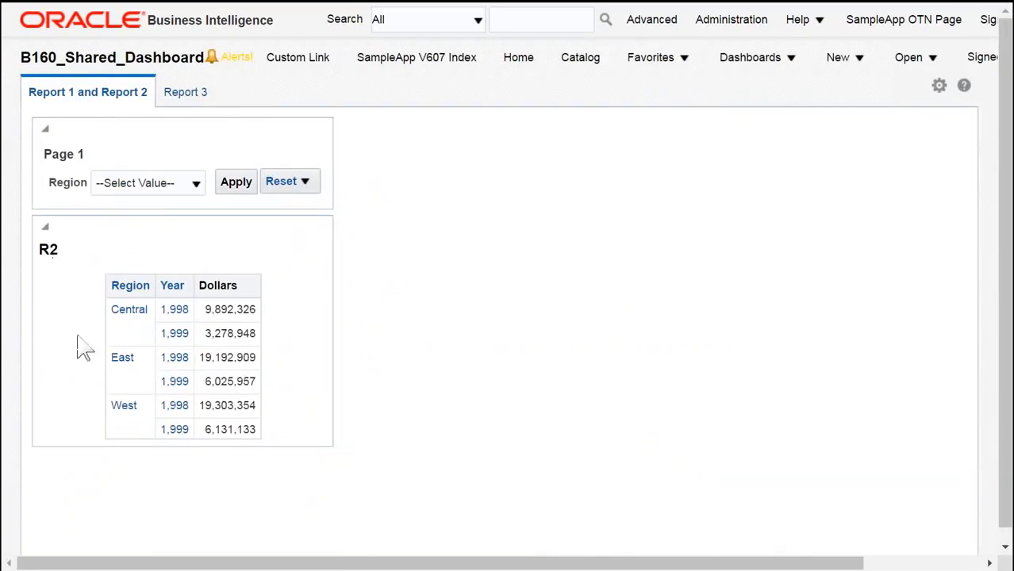
click(939, 86)
click(818, 111)
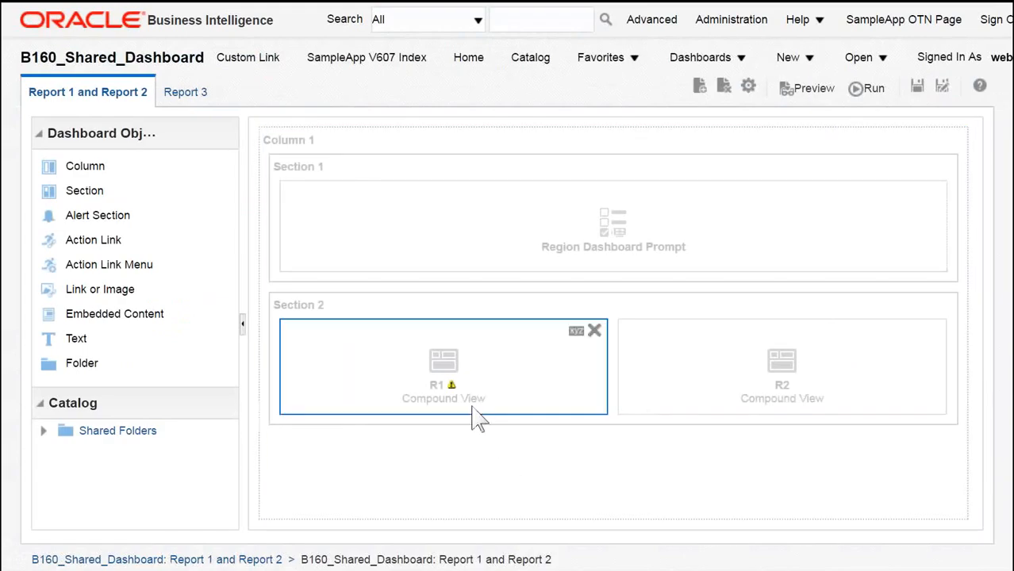
mouse_move(452, 387)
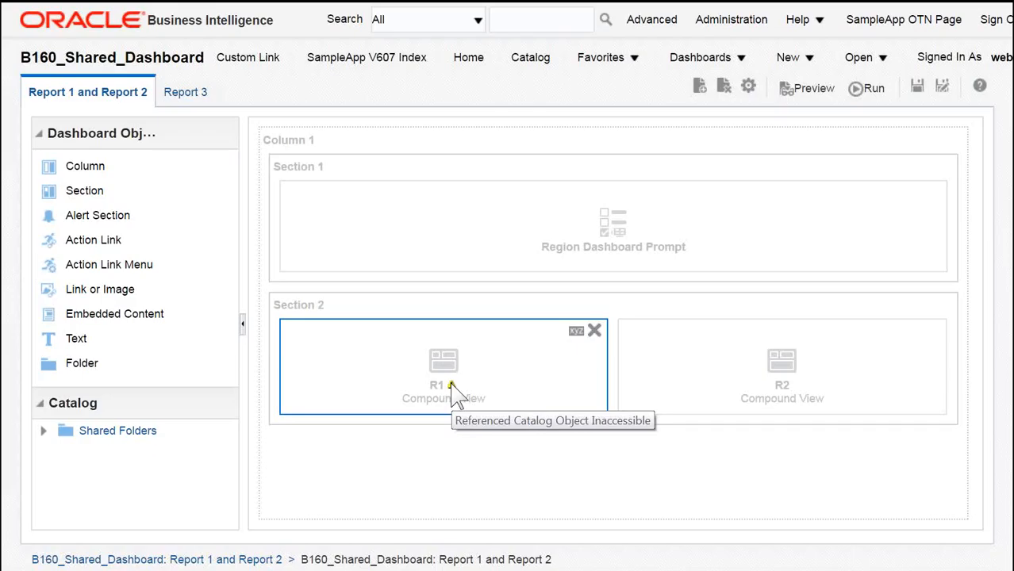
Step: Rename REPORT1_NEW back to R1 and reopen B160_Shared_Dashboard
click(525, 60)
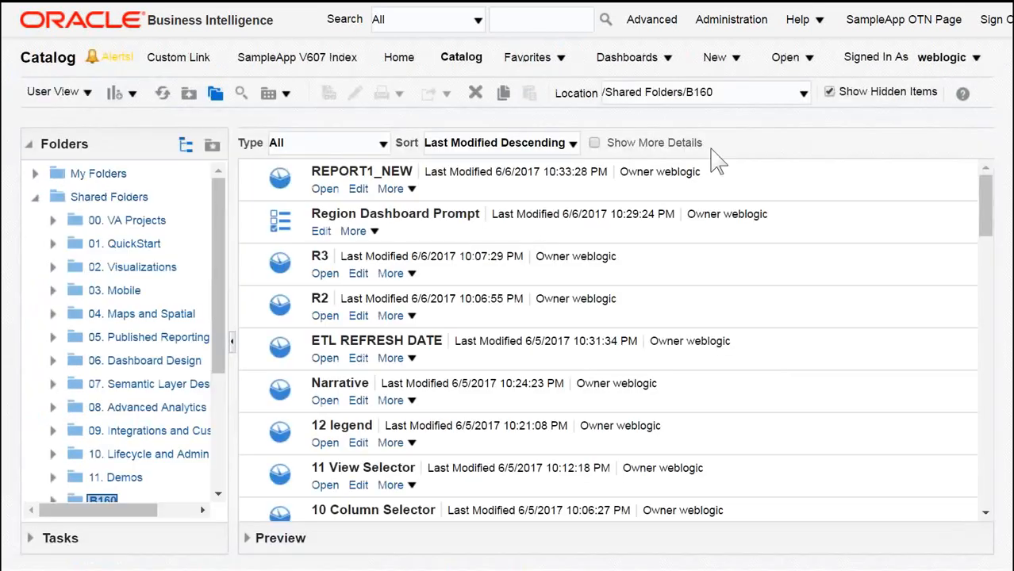
click(406, 190)
click(441, 384)
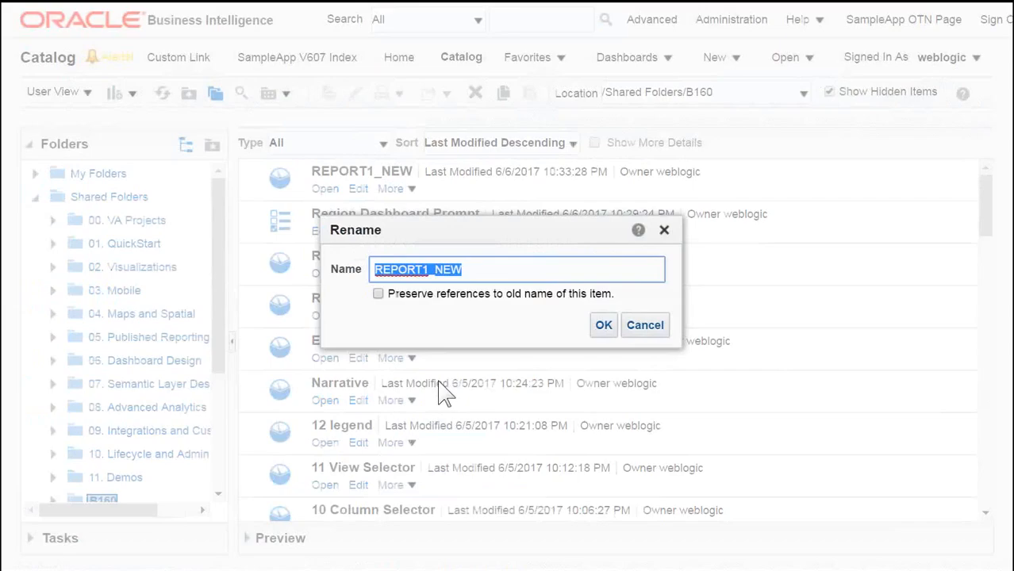
click(480, 272)
key(BackSpace)
key(BackSpace)
key(BackSpace)
key(BackSpace)
key(BackSpace)
key(BackSpace)
key(BackSpace)
key(BackSpace)
key(BackSpace)
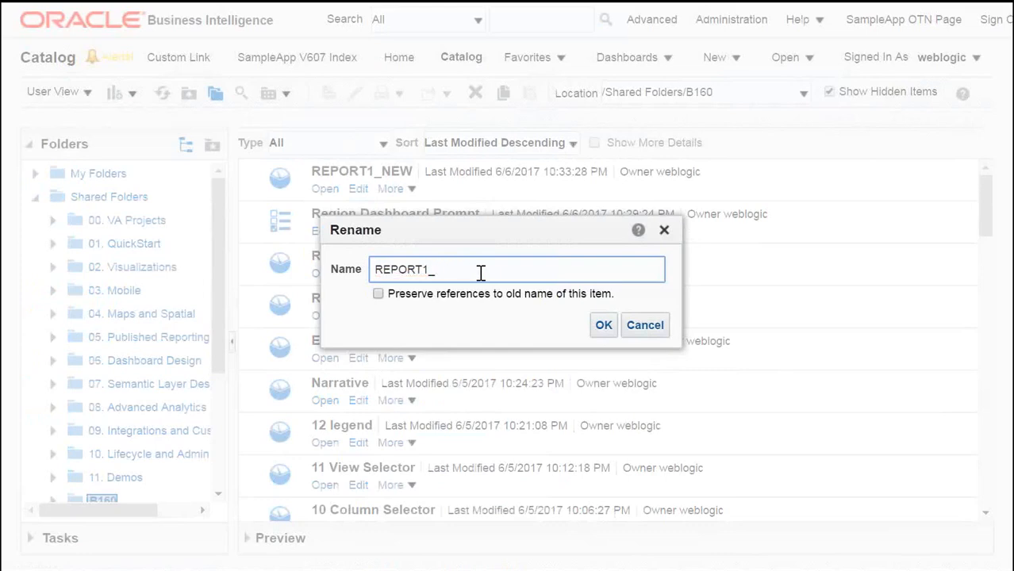
key(BackSpace)
text(1)
click(604, 326)
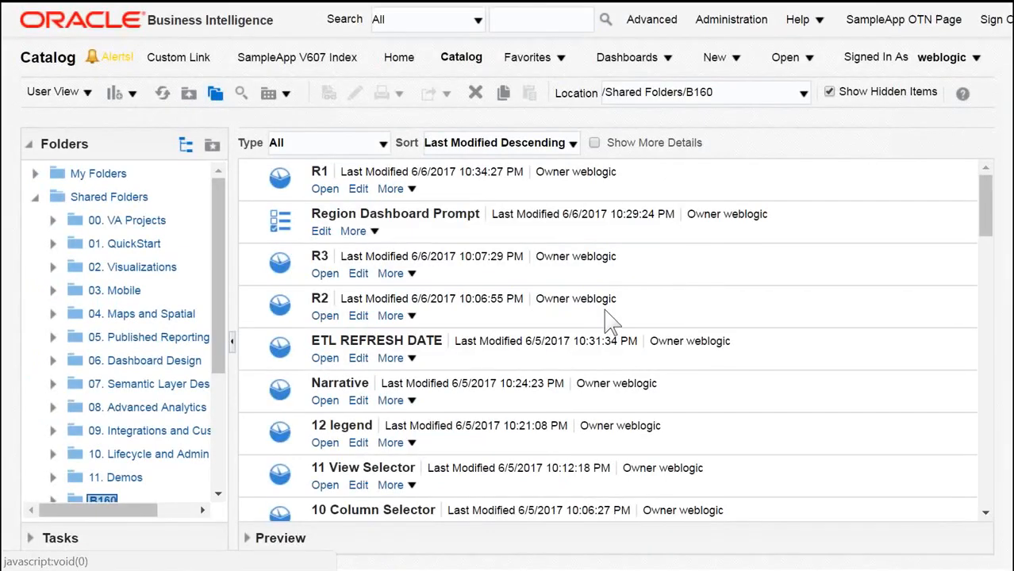
click(625, 59)
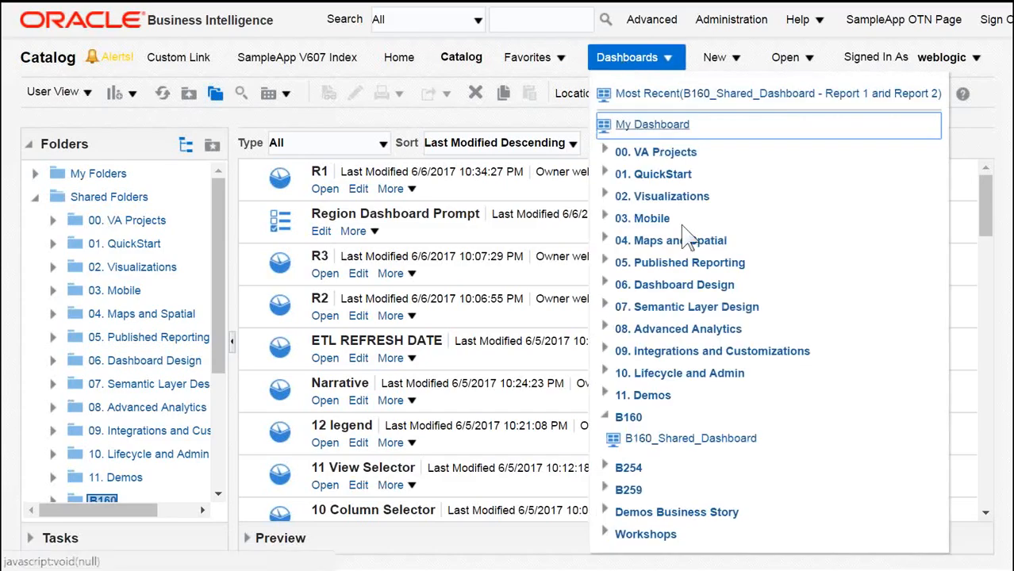
click(698, 440)
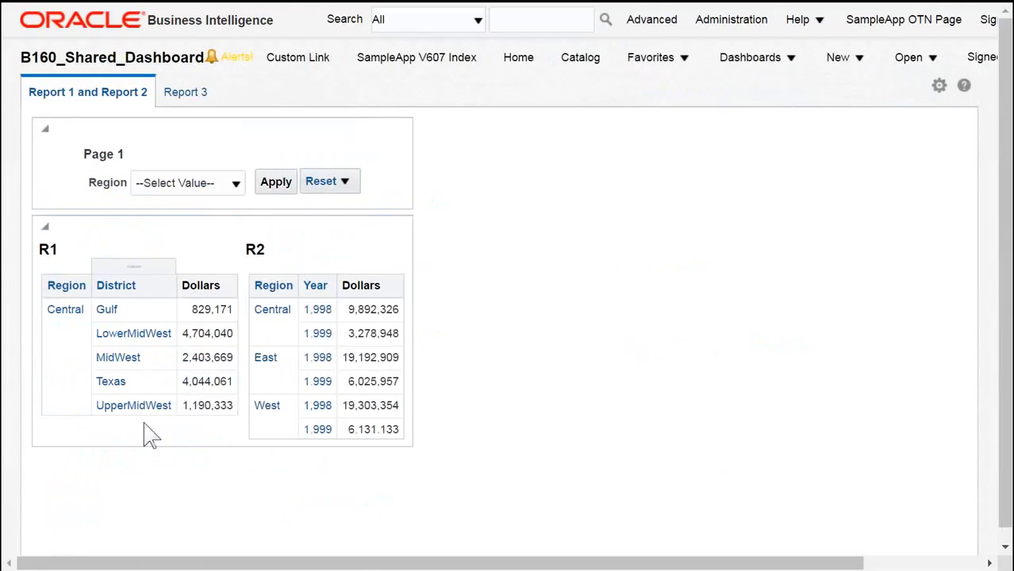
Step: Rename R1 in the catalog to REPORT1_NEW with Preserve references to old name of this item enabled
click(571, 62)
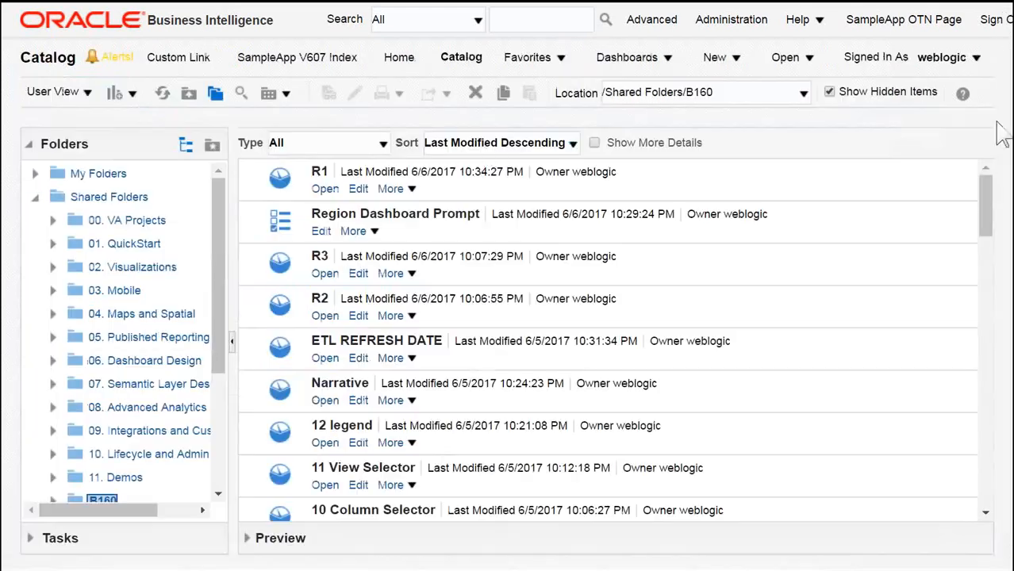
click(413, 192)
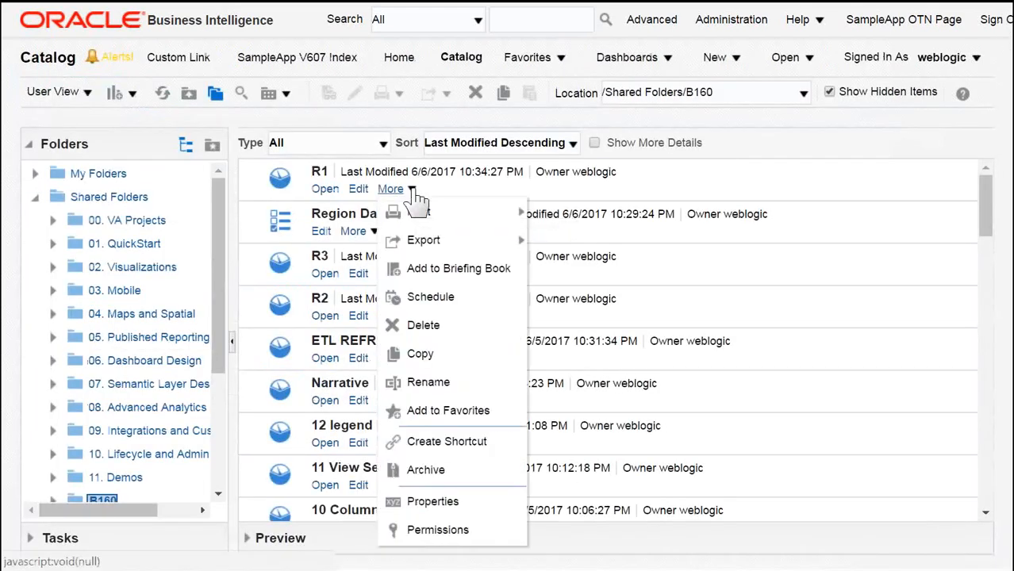
click(458, 386)
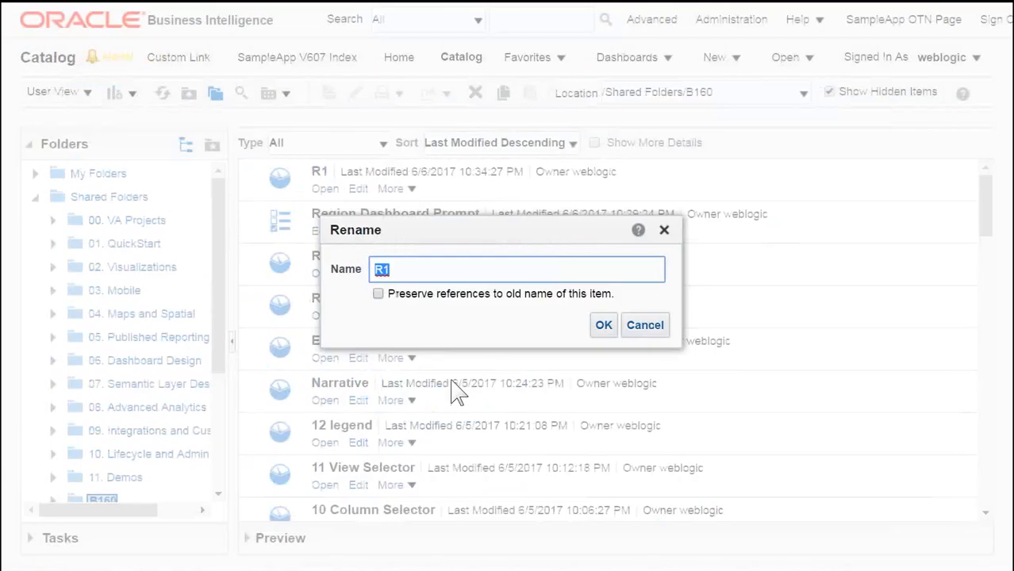
click(456, 279)
key(BackSpace)
text(EPORT1_NEW)
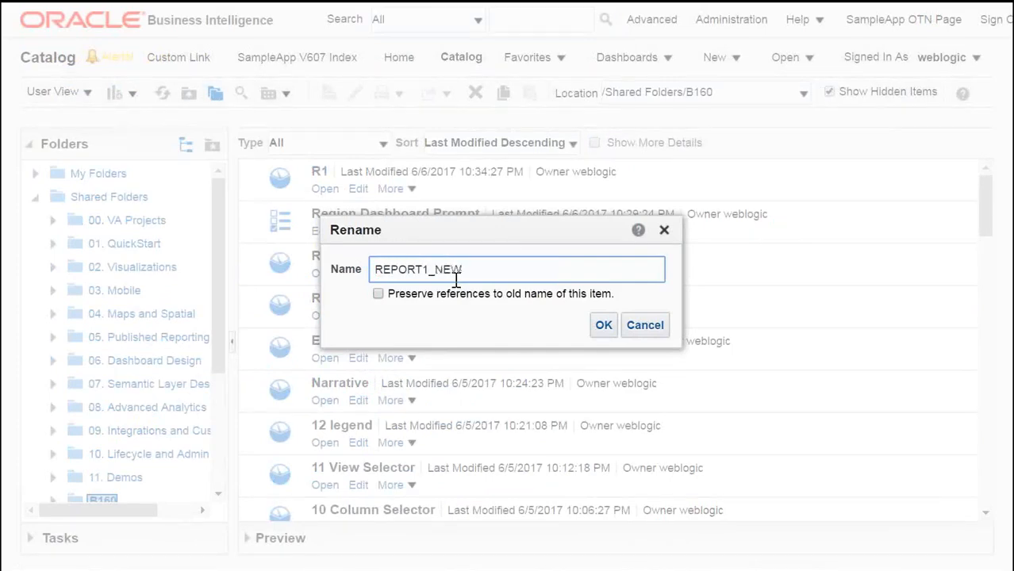
click(378, 294)
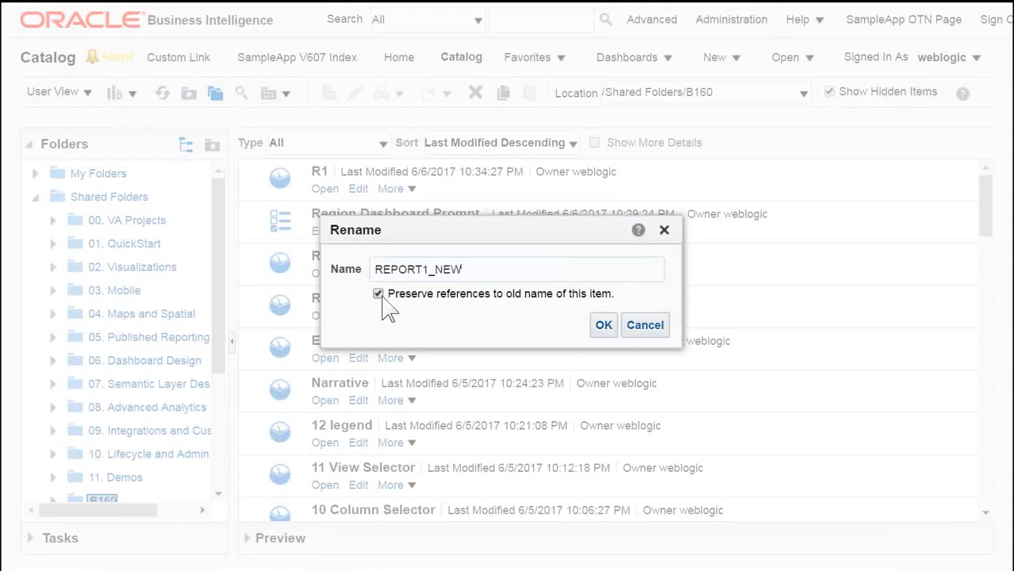
click(603, 325)
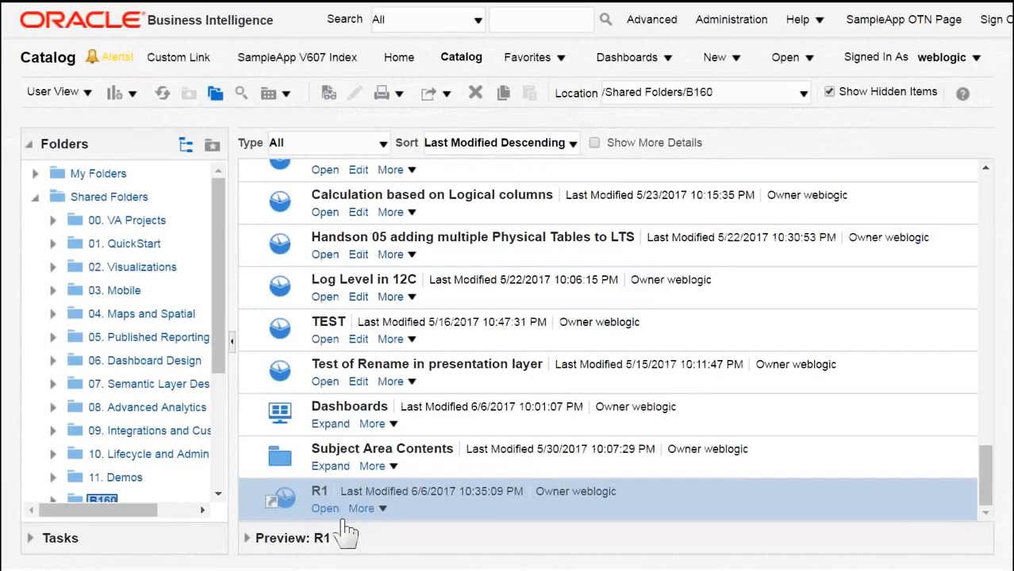
Step: Scroll through the B160 catalog folder to examine REPORT1_NEW and the R1 reference item
scroll(346, 512, up, 10)
scroll(428, 431, up, 5)
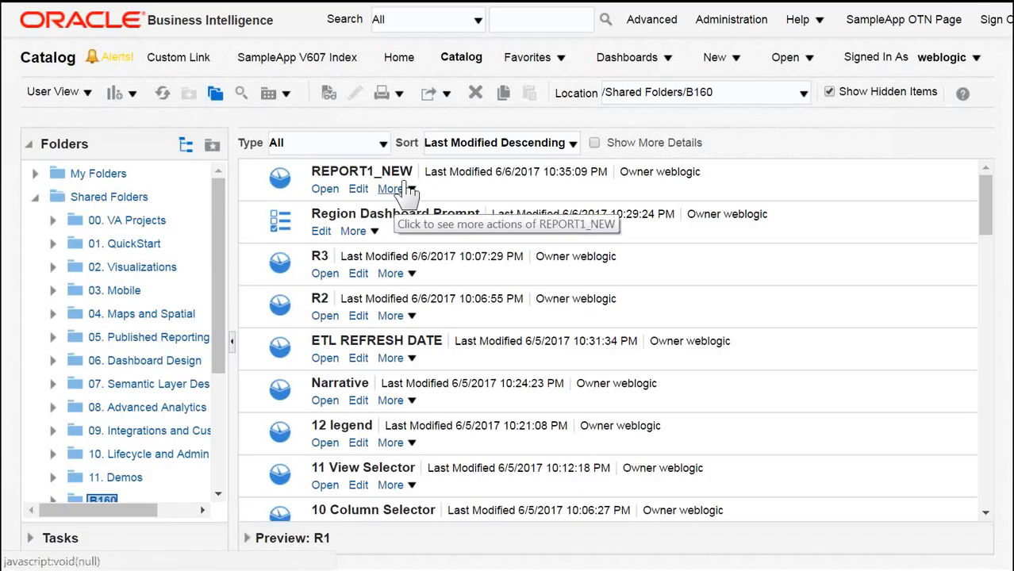
scroll(401, 333, down, 15)
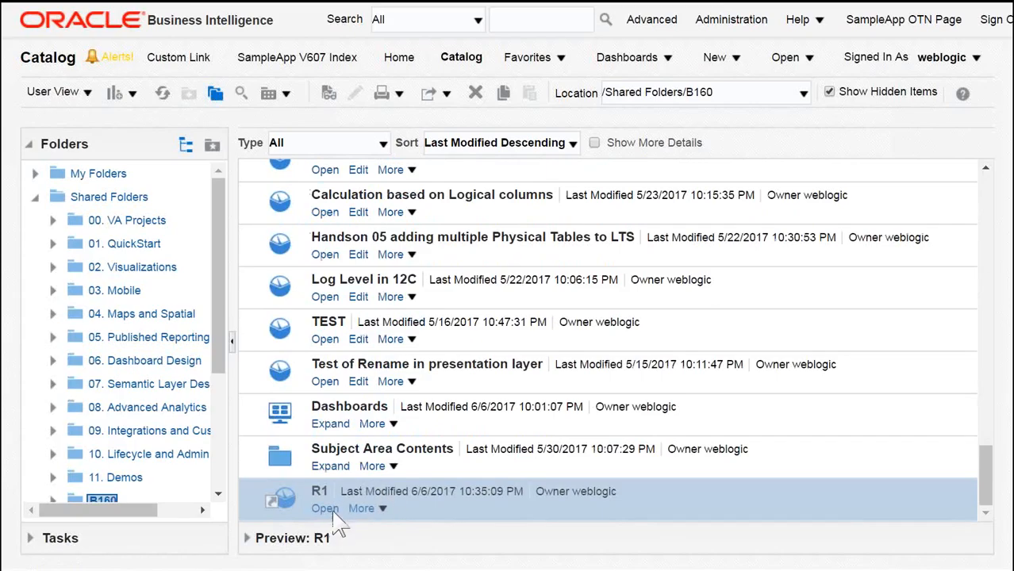
scroll(490, 361, up, 20)
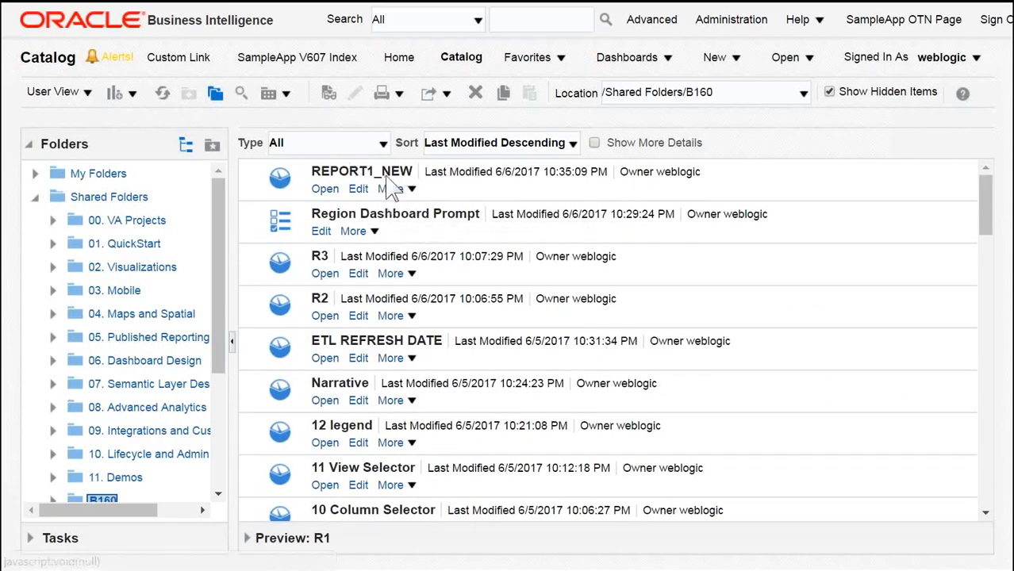
scroll(390, 187, down, 10)
scroll(389, 183, down, 5)
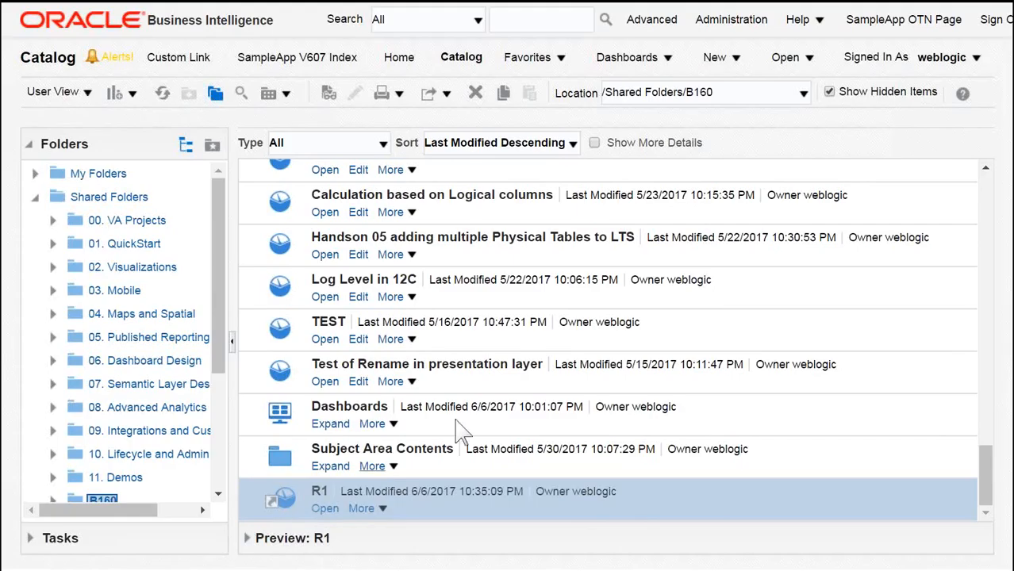
scroll(468, 421, up, 10)
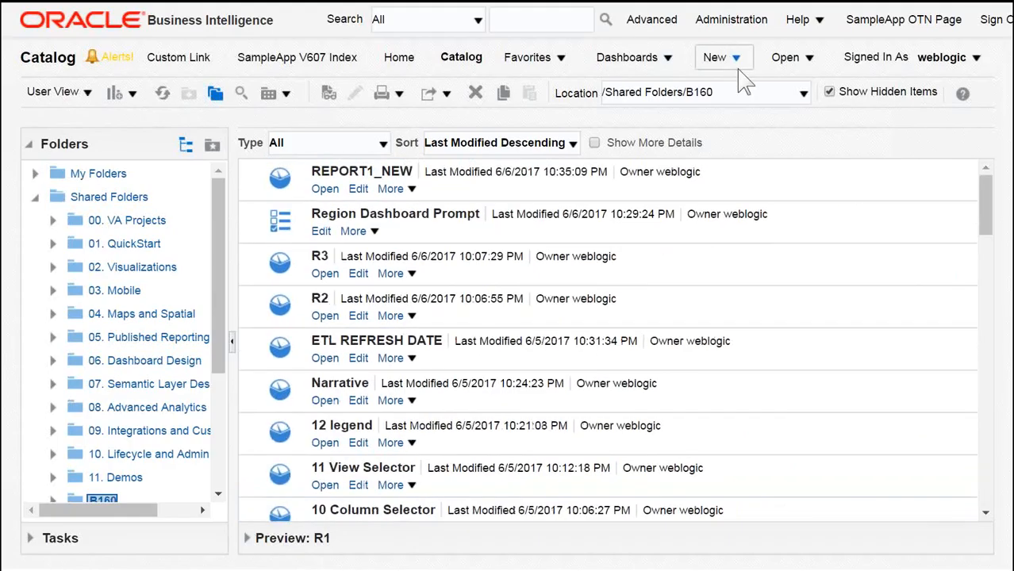
Step: Open B160_Shared_Dashboard from the dashboards list to check the report titles
click(669, 58)
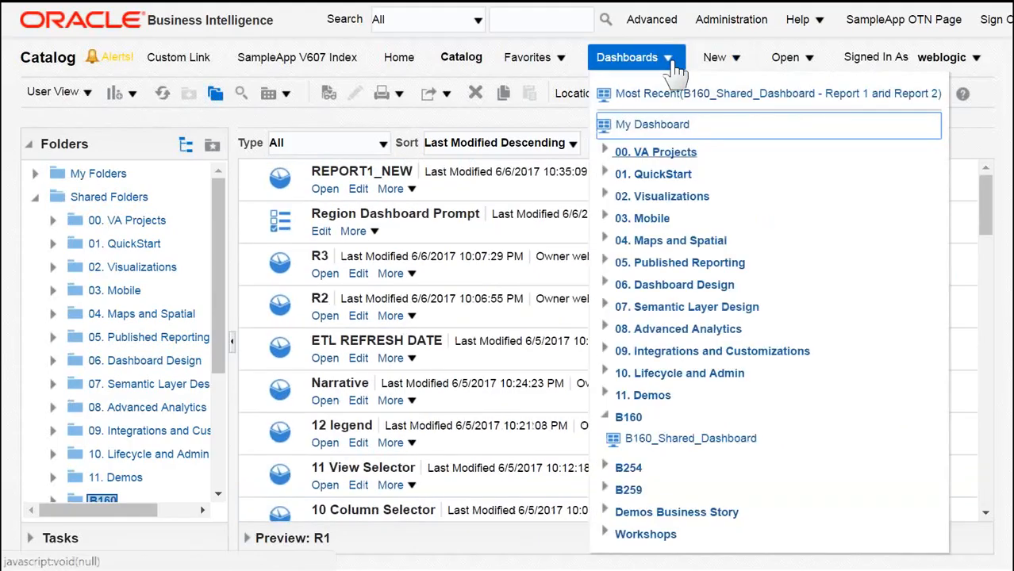
click(676, 438)
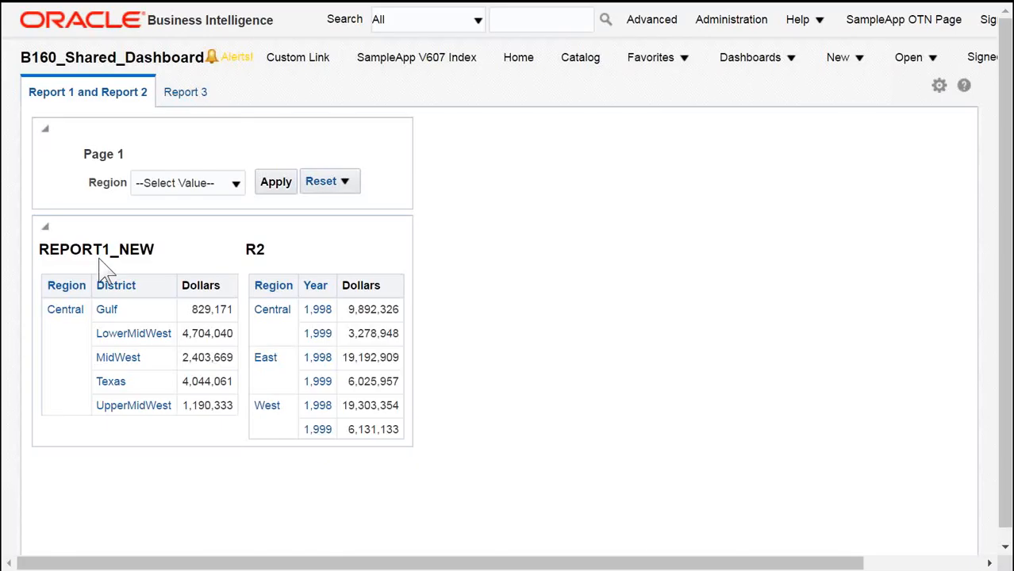
Step: Launch Catalog Manager from the Start menu search
key(super)
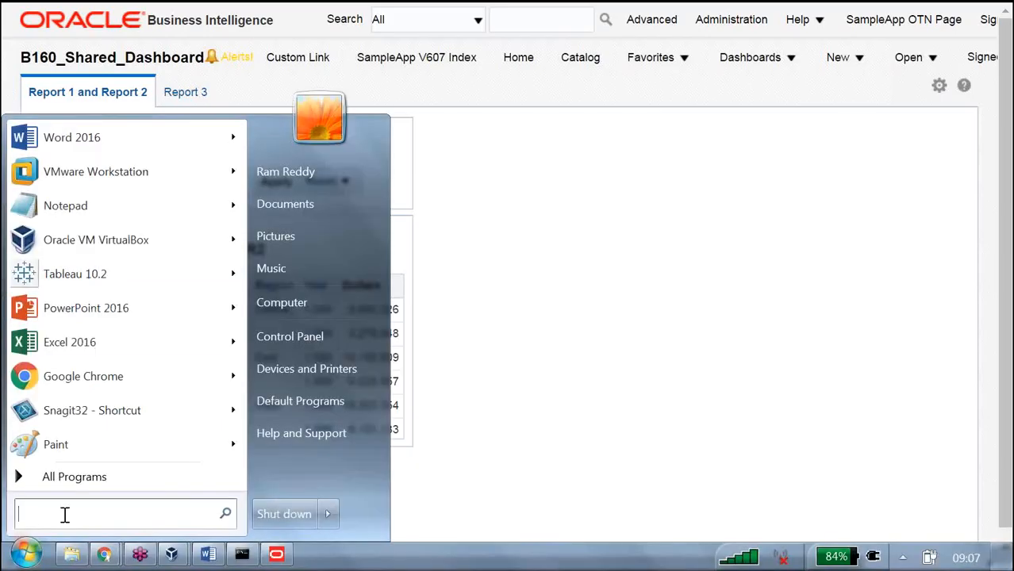
text(cata)
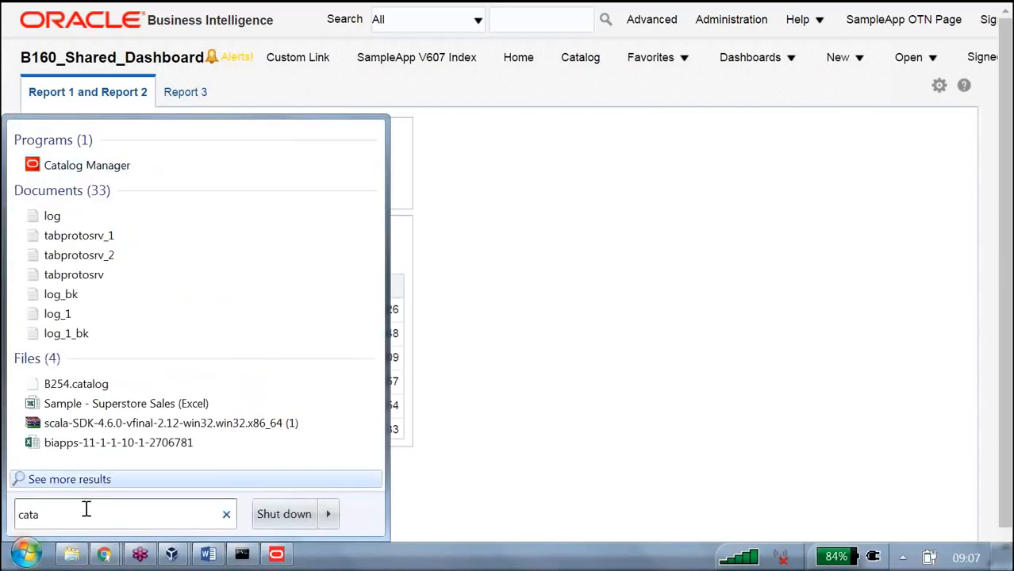
click(111, 170)
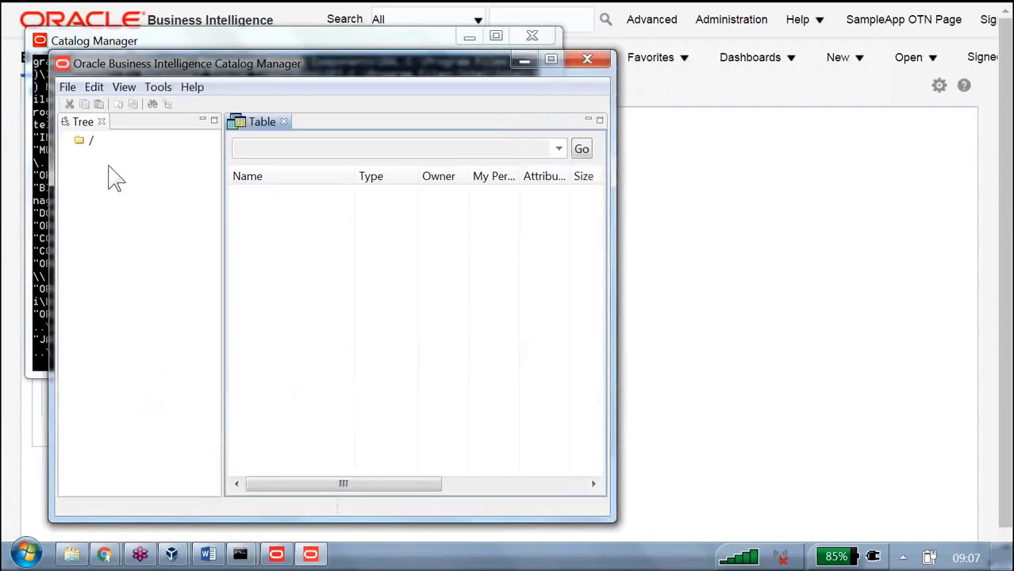
Step: Open the online catalog as weblogic, entering the account password and accepting the unsecured HTTP connection
click(67, 87)
click(57, 107)
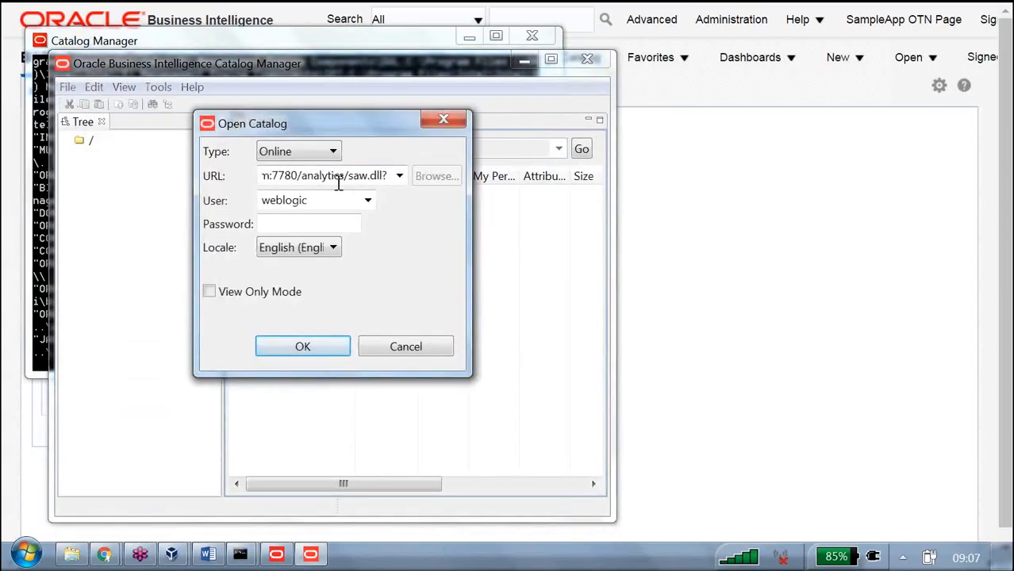
click(314, 222)
text(********)
click(330, 349)
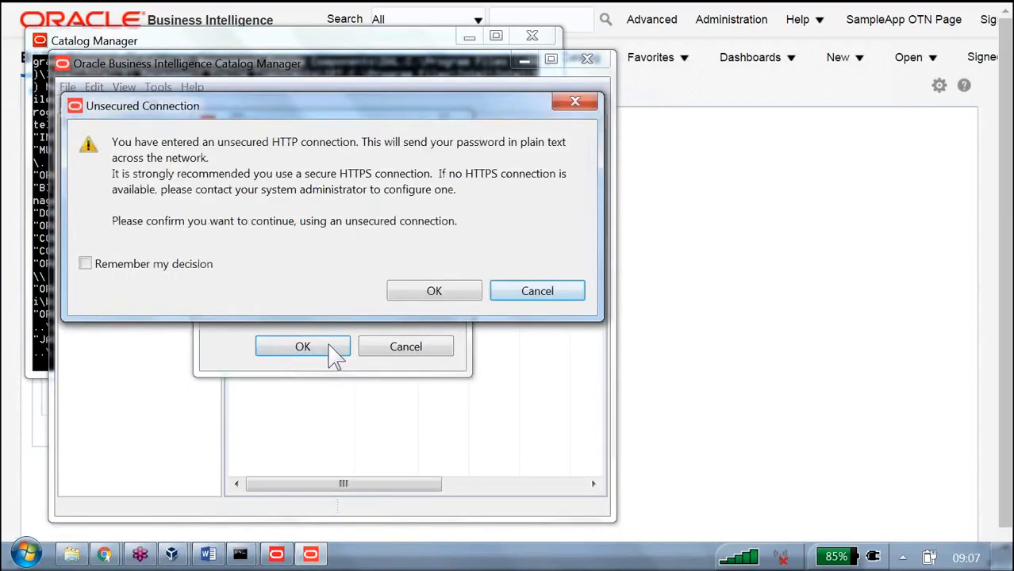
click(446, 297)
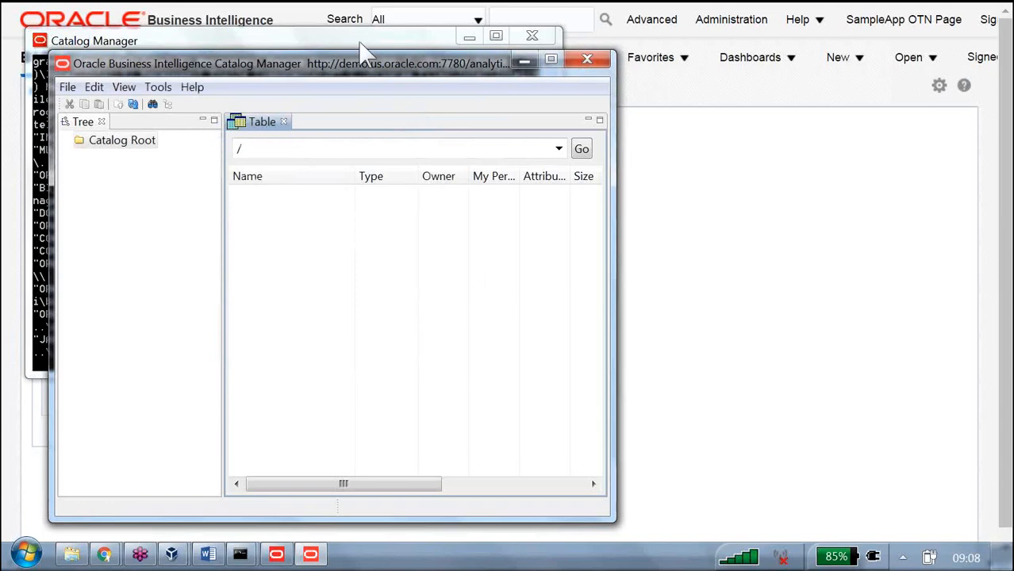
Step: Maximize Catalog Manager and browse Shared Folders to the B160 folder, examining the R1 shortcut entry
double_click(360, 52)
click(14, 87)
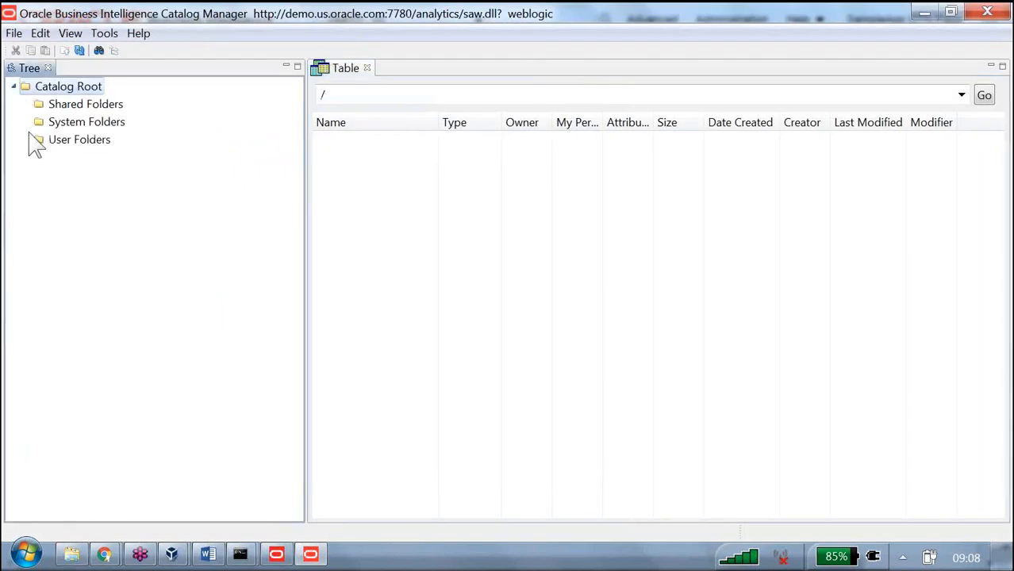
double_click(39, 105)
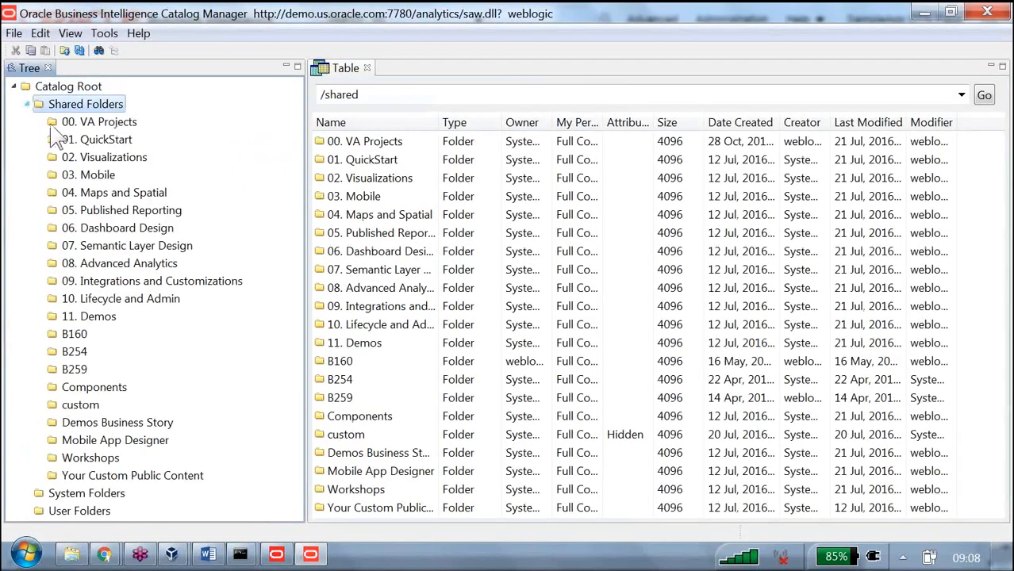
click(78, 338)
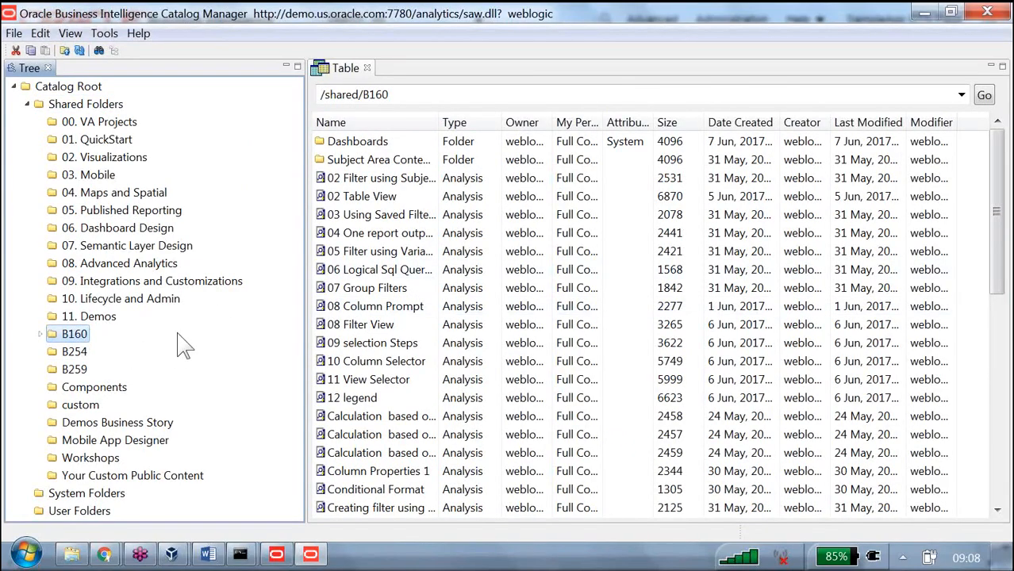
scroll(444, 292, down, 6)
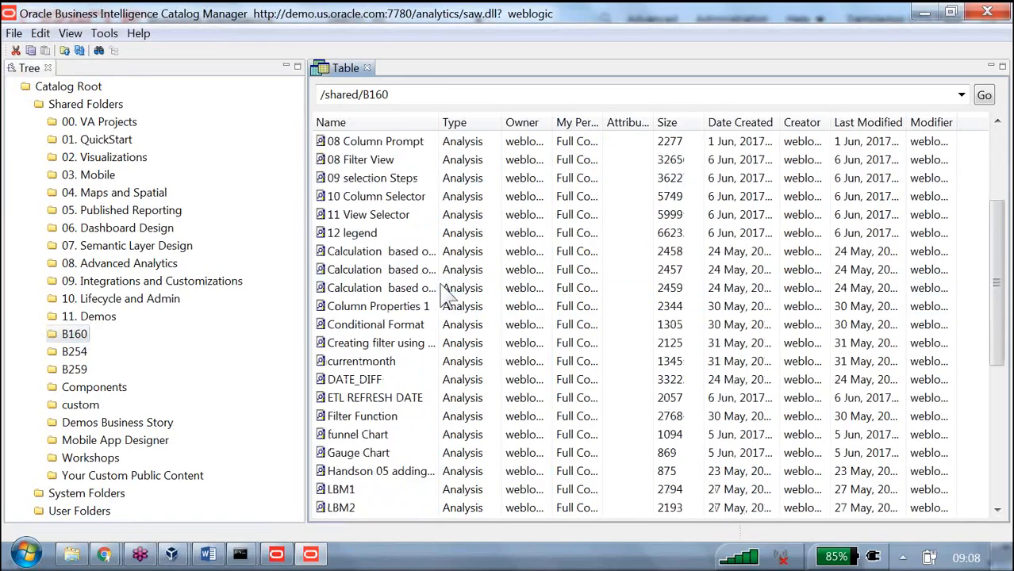
scroll(447, 293, down, 3)
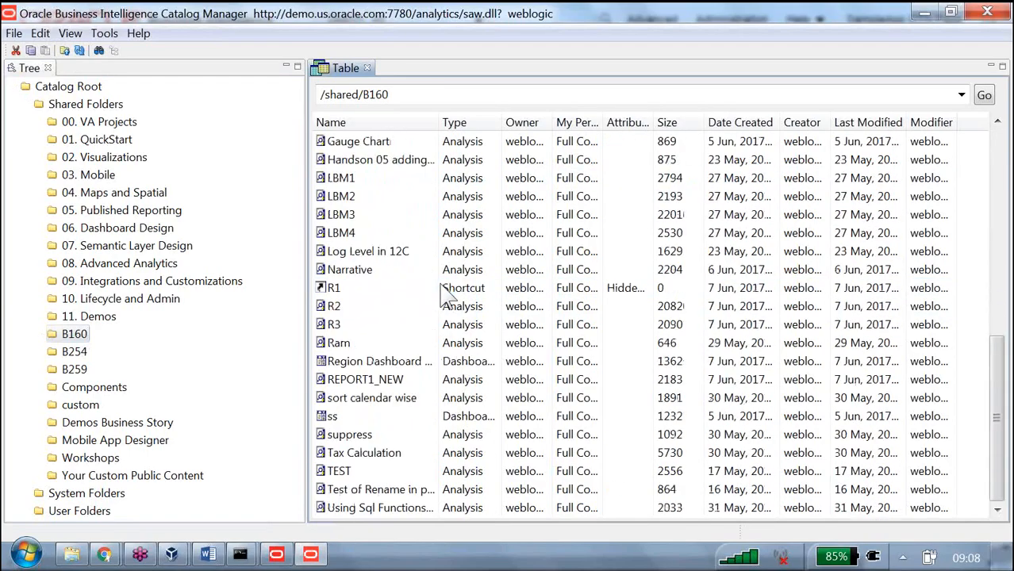
click(353, 288)
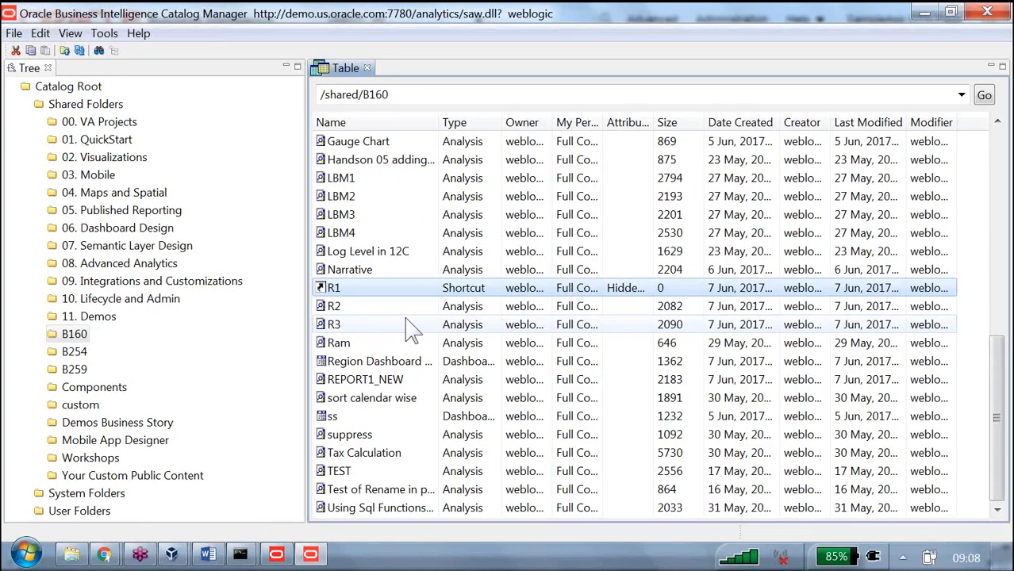
Step: Smart Rename the R2 analysis to REPORT2_NEW, fixing references, and dismiss the resulting dialogs
click(348, 310)
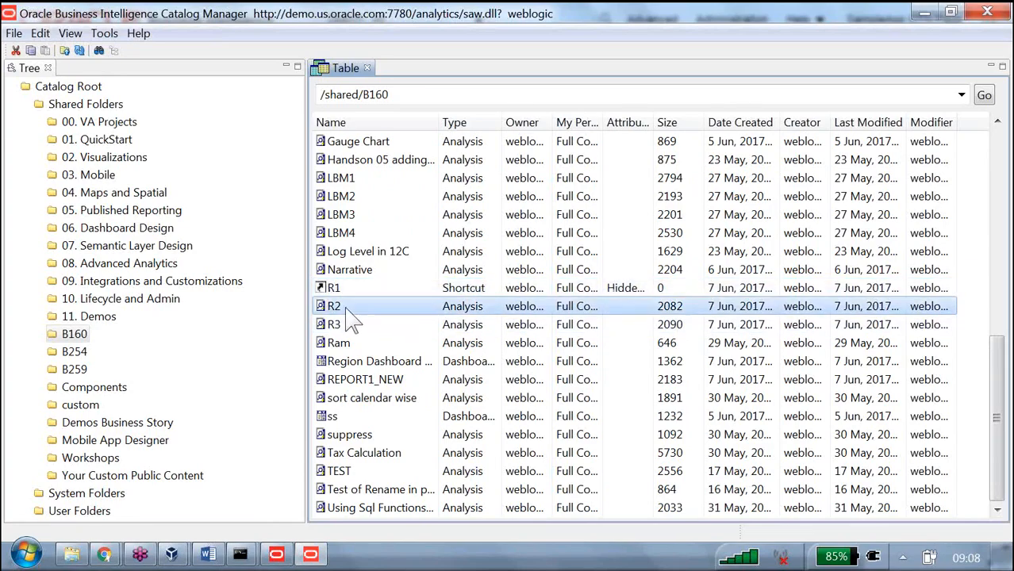
right_click(347, 308)
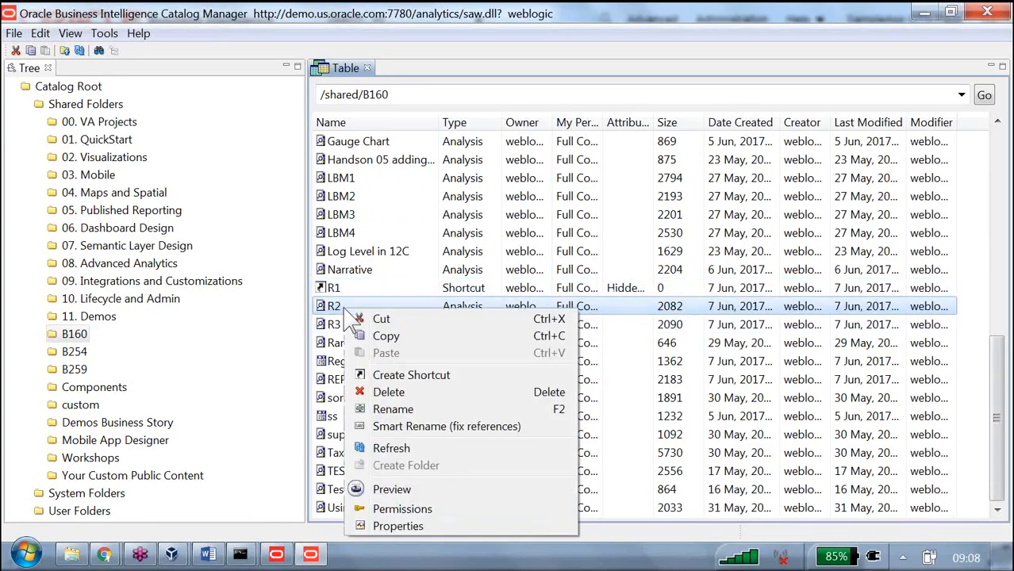
click(414, 429)
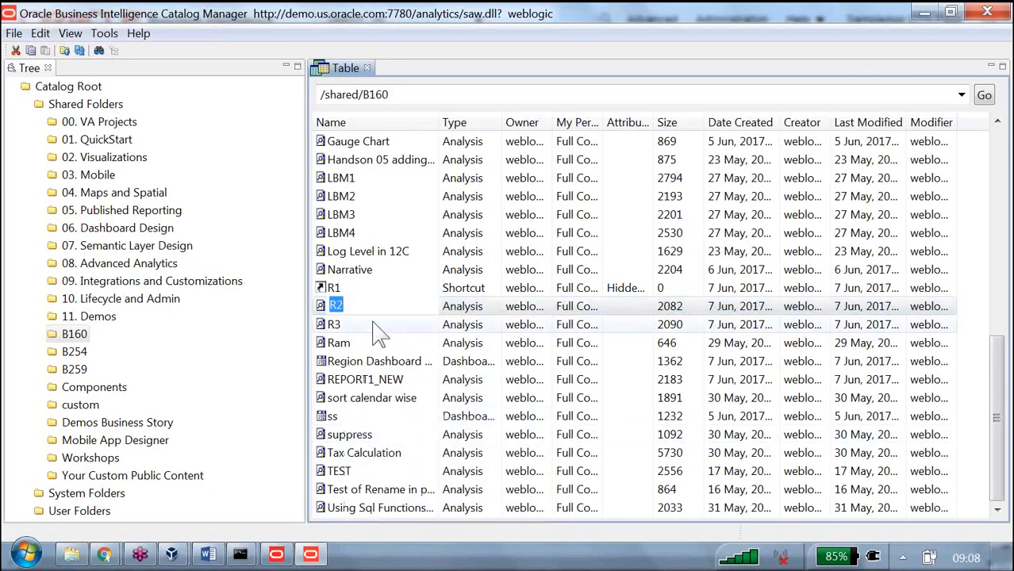
click(348, 308)
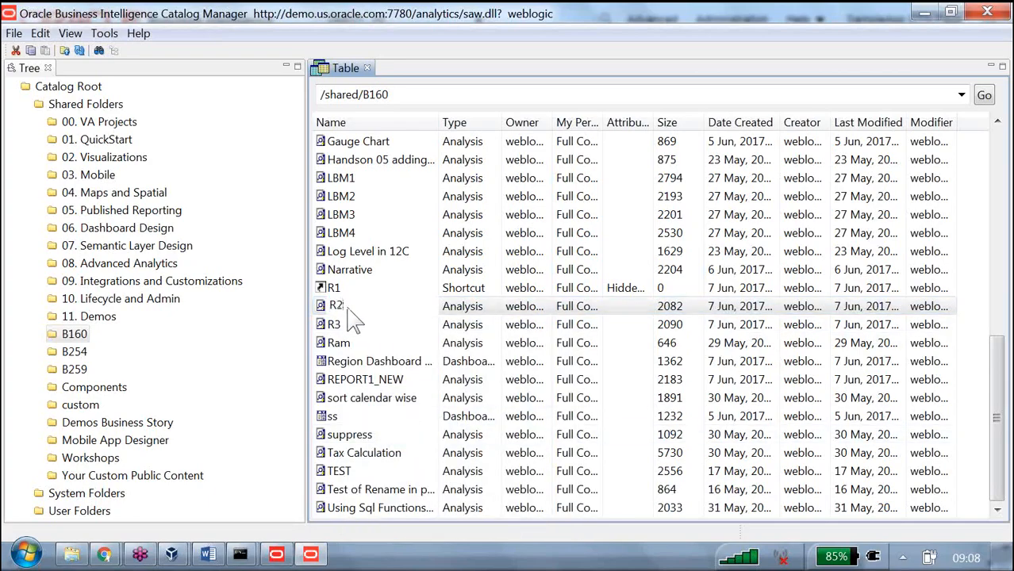
text(EPORT2_NEW)
key(Return)
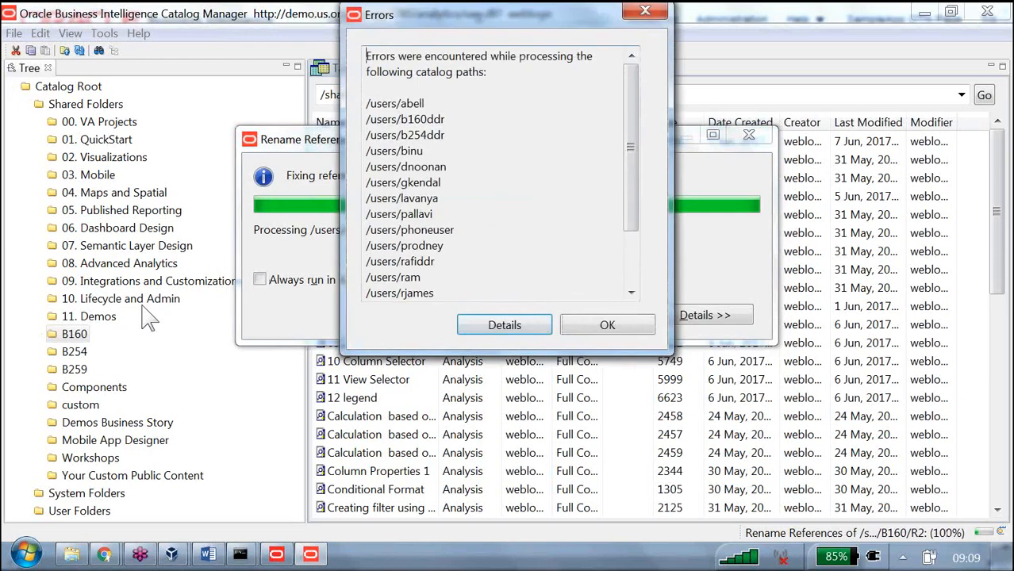
click(585, 327)
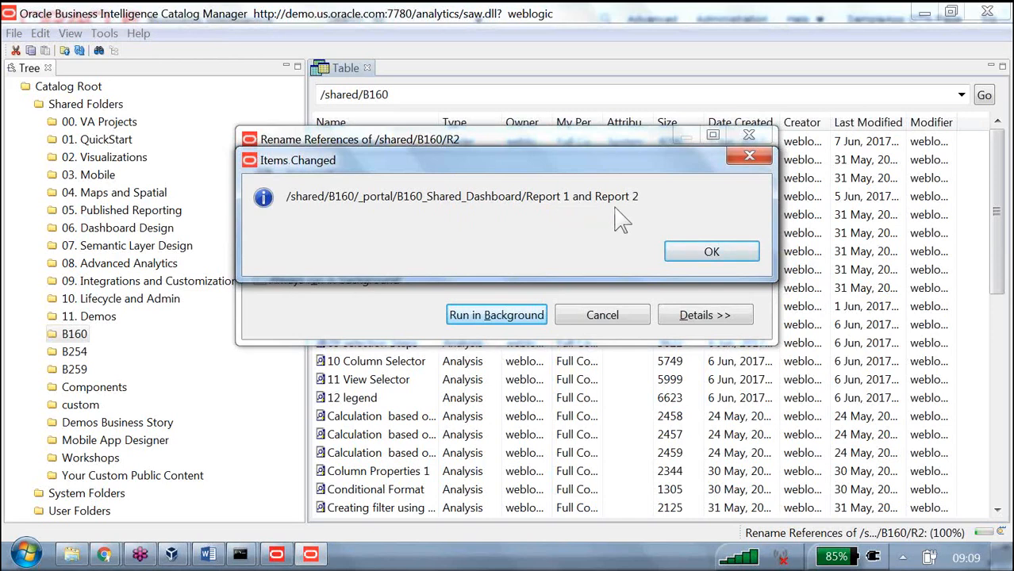
click(689, 252)
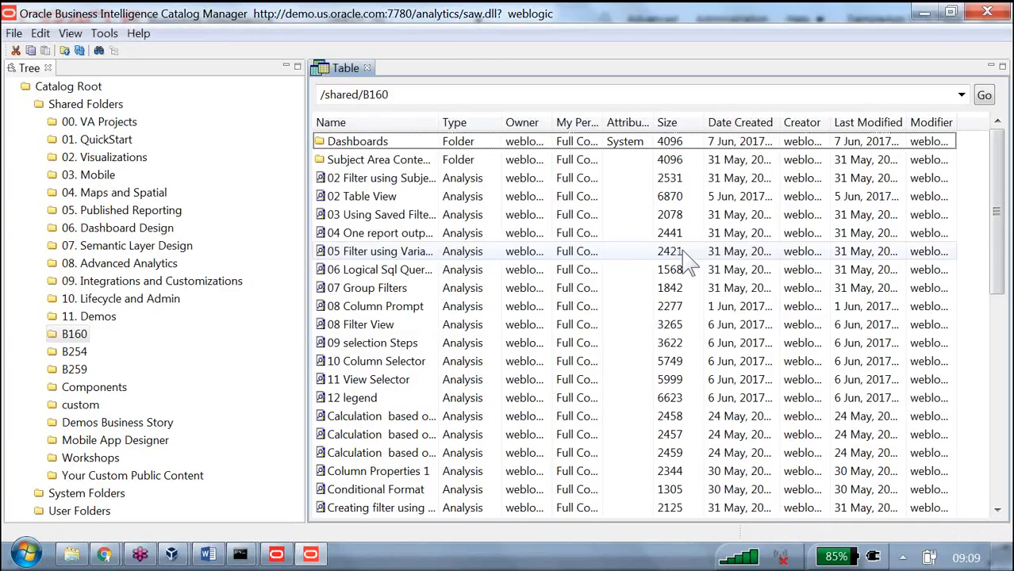
Step: Switch to the browser to check the renamed report titles on B160_Shared_Dashboard, then return
key(alt+Tab)
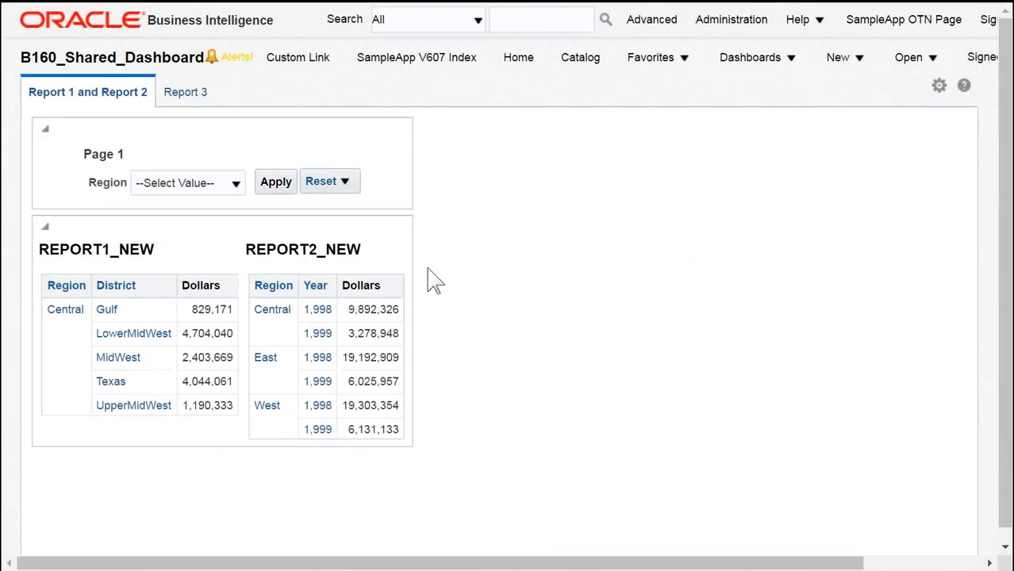
key(alt+Tab)
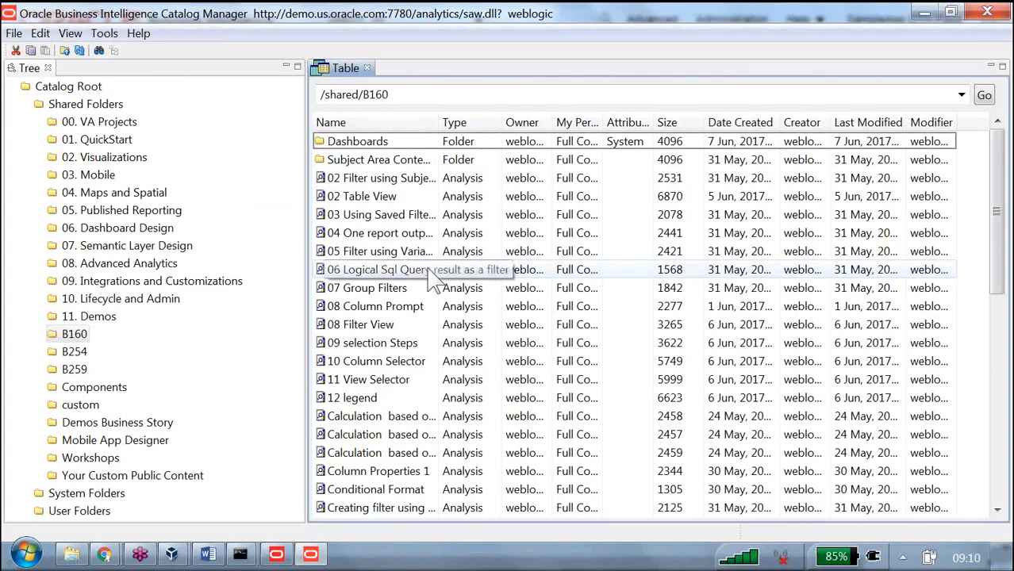
Step: Switch to the Word notes and read through the Dashboard prompts and Dashboard objects sections
key(alt+Tab)
key(alt+Tab)
key(alt+Tab)
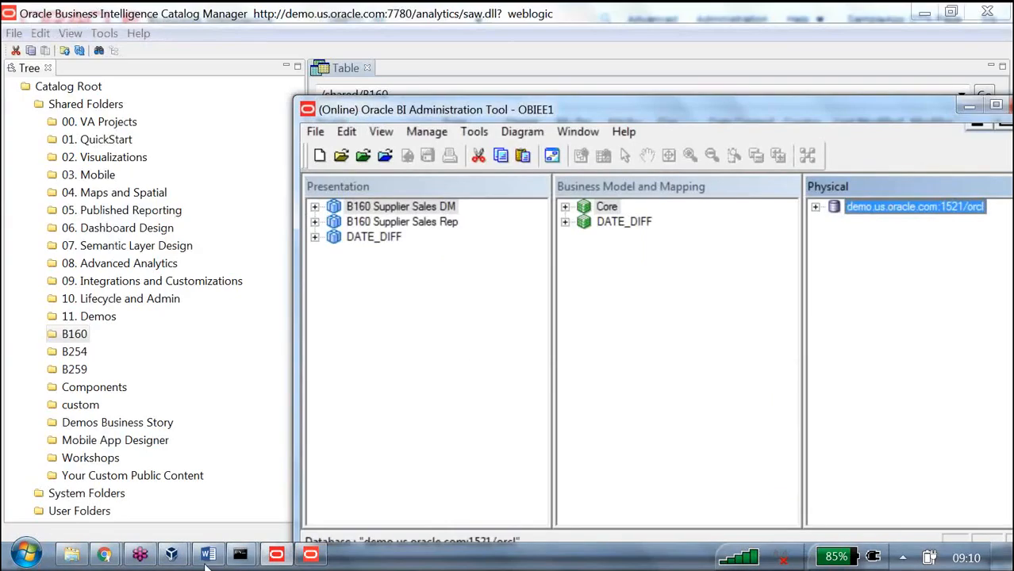
click(208, 557)
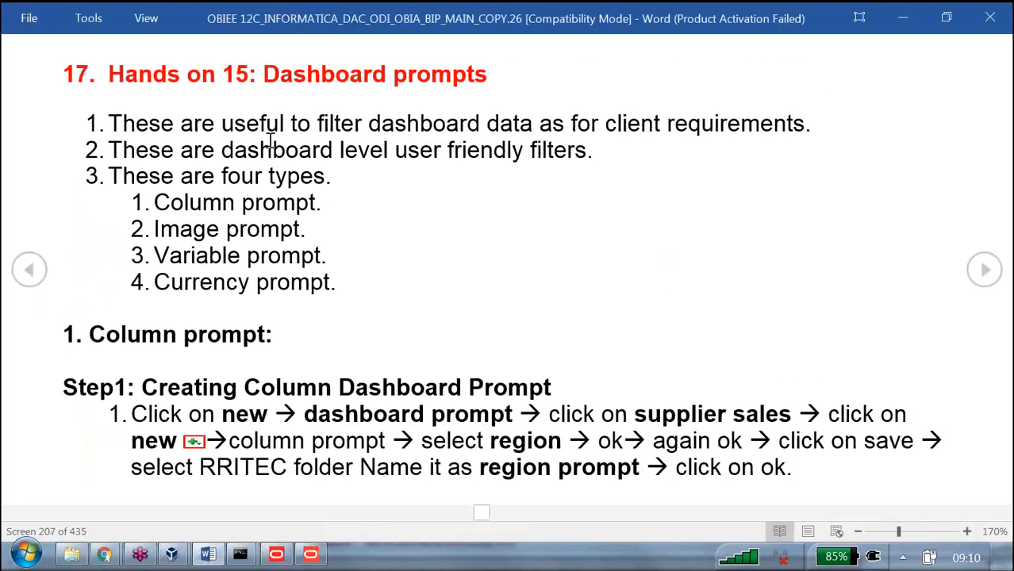
drag(264, 80, 490, 83)
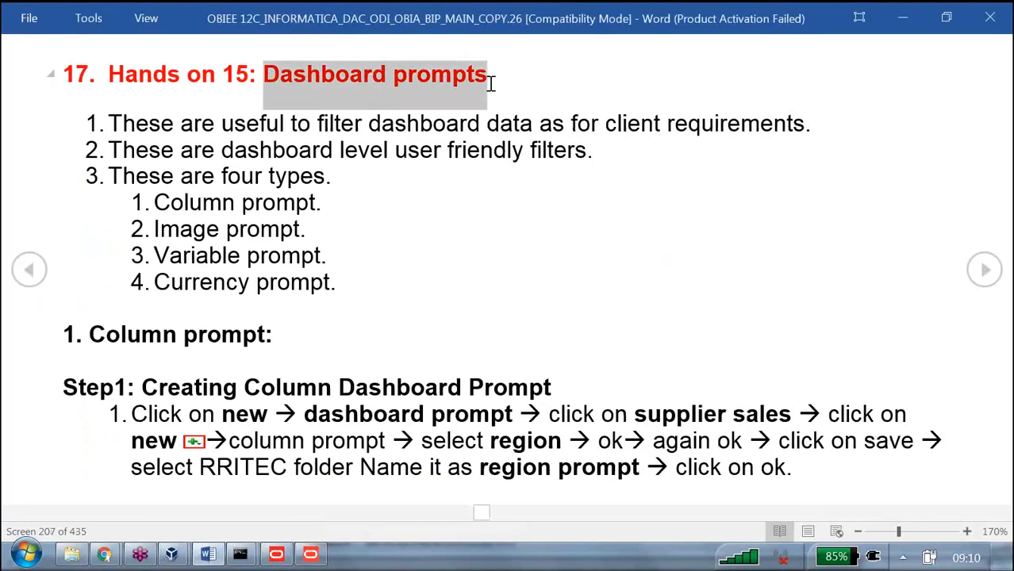
drag(92, 335, 306, 336)
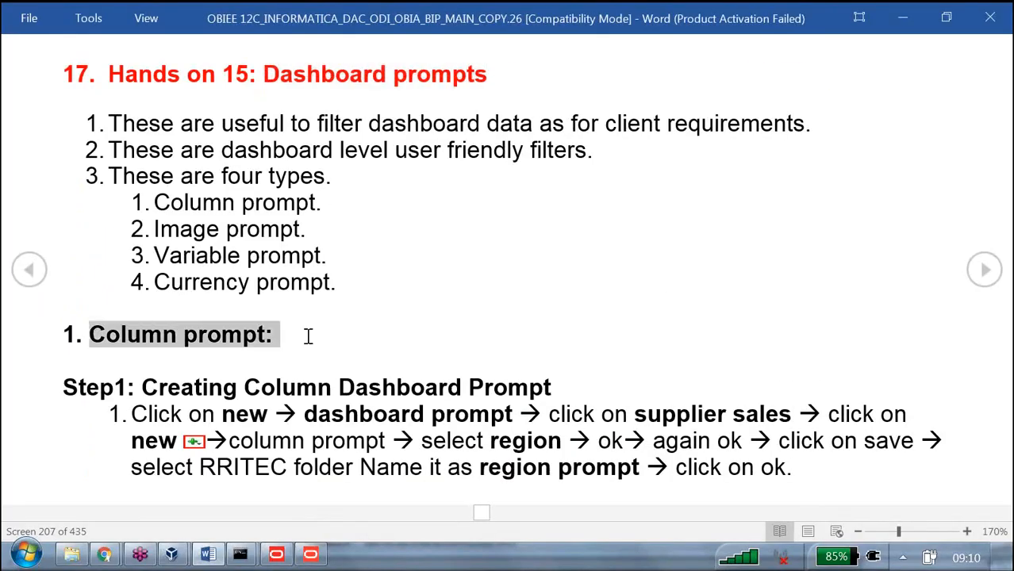
scroll(388, 312, down, 1)
scroll(388, 311, down, 1)
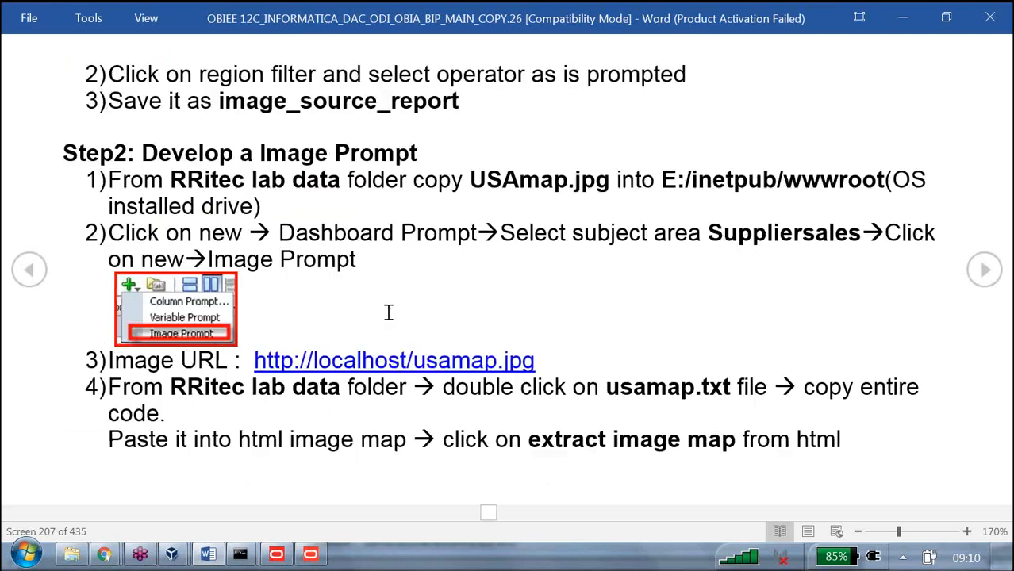
scroll(369, 295, down, 1)
scroll(291, 191, up, 1)
drag(262, 153, 381, 153)
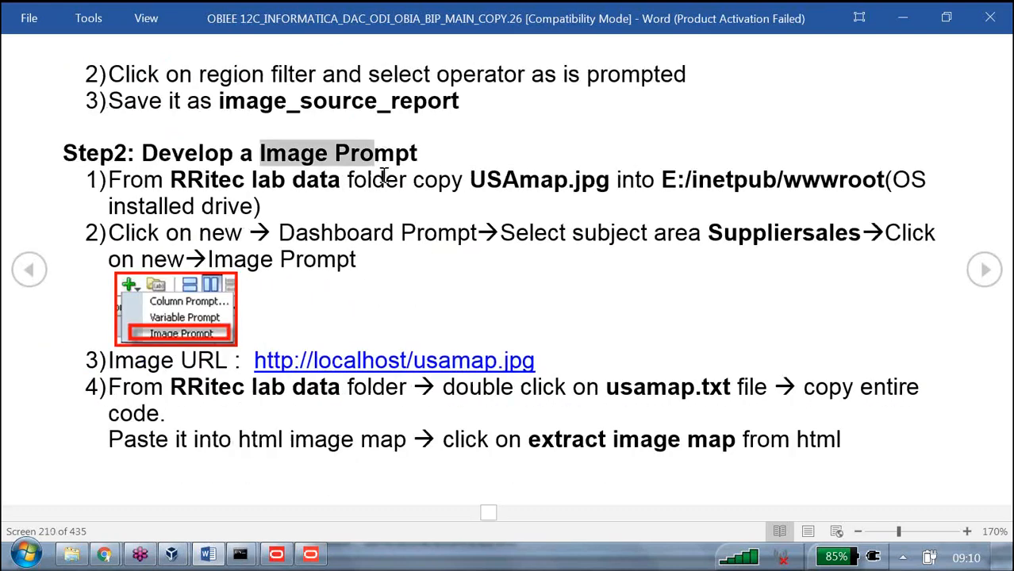
scroll(384, 176, down, 2)
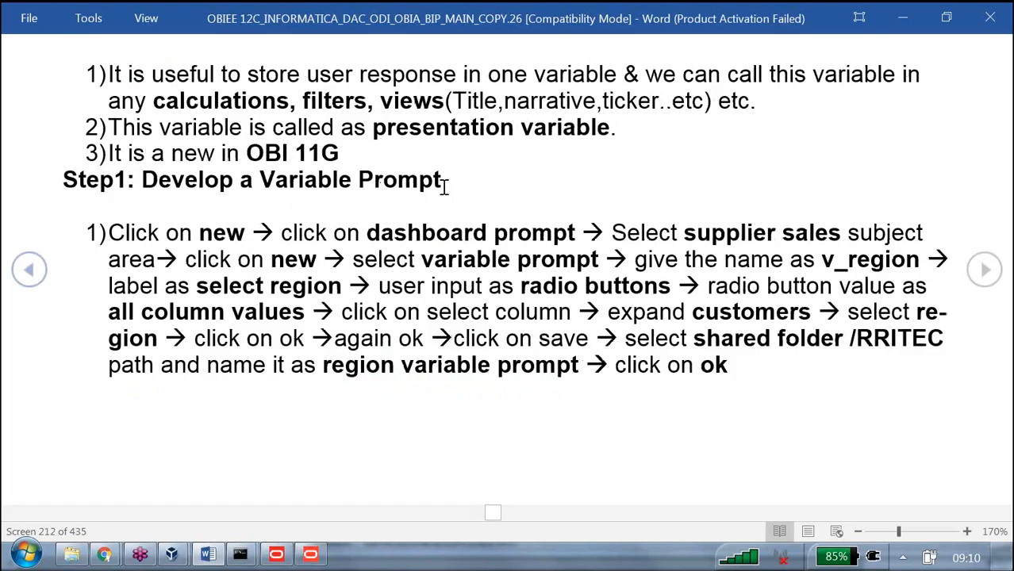
drag(259, 182, 444, 188)
scroll(444, 187, down, 3)
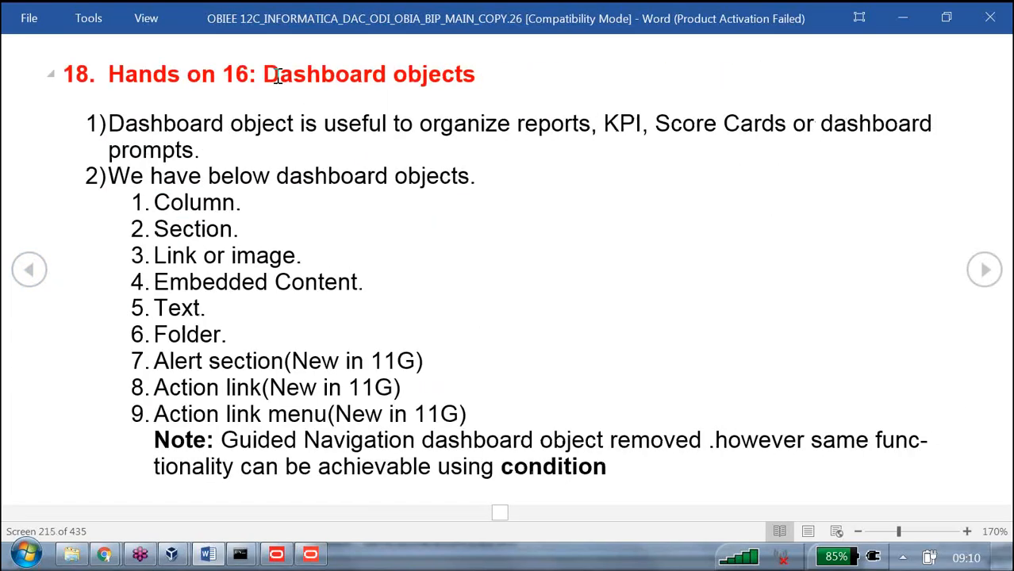
drag(274, 73, 514, 93)
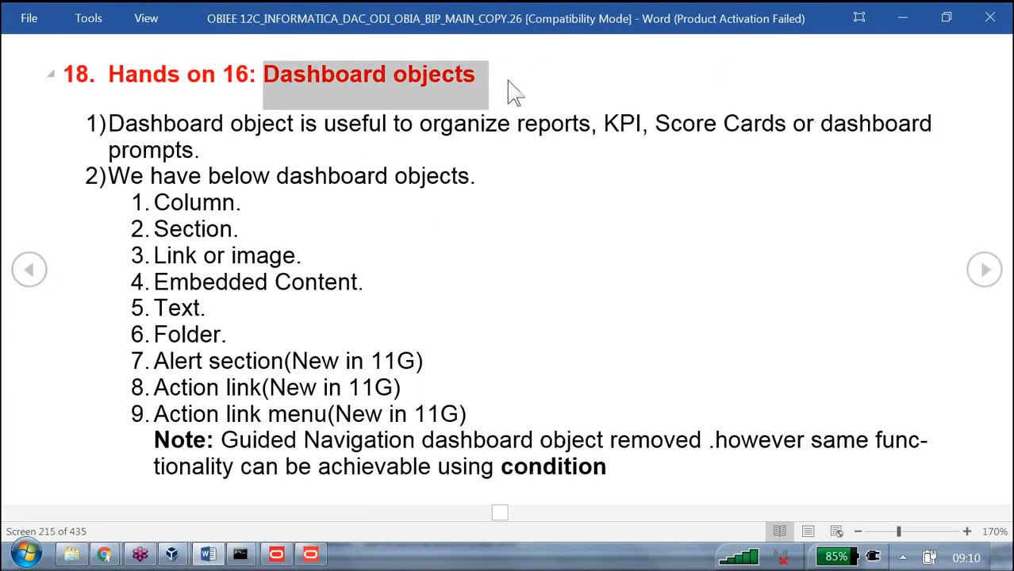